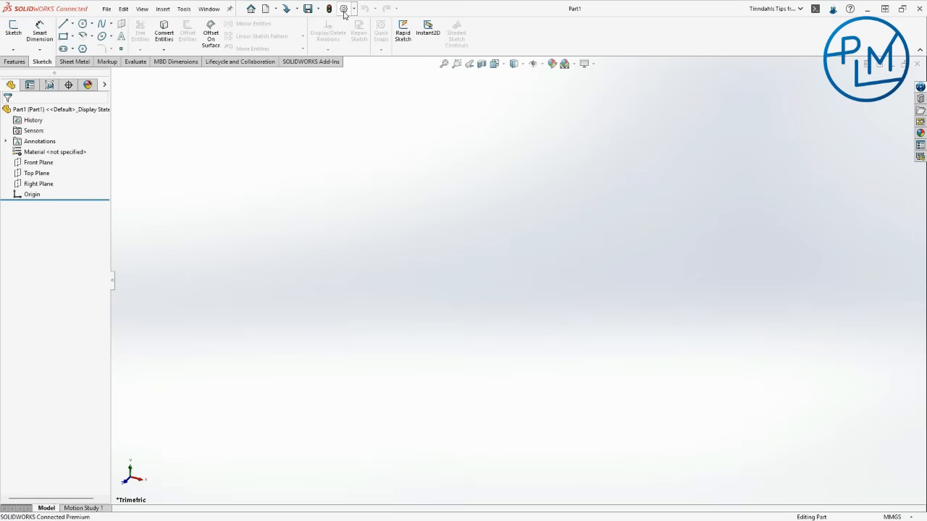
# Step: Turn off on-screen numeric input on entity creation in the Sketch system options and apply the change
pyautogui.click(184, 9)
pyautogui.moveTo(206, 505)
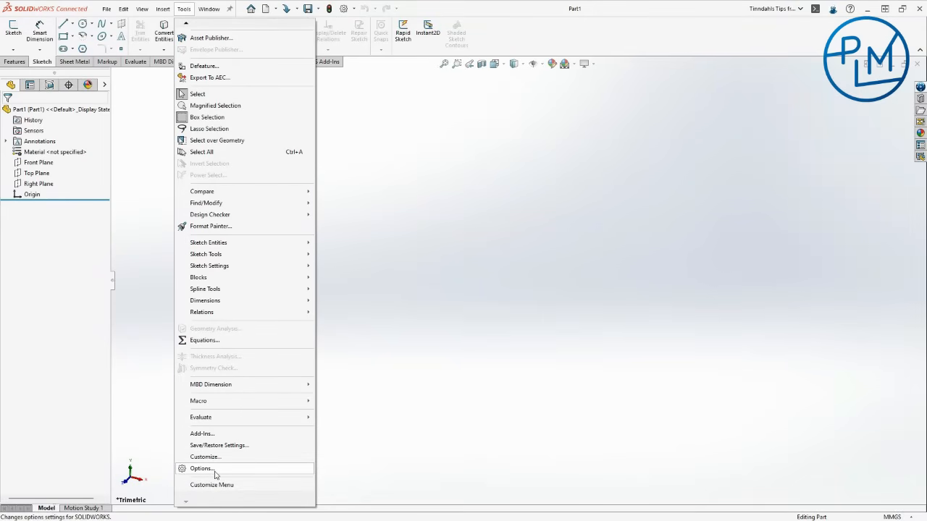
pyautogui.click(201, 469)
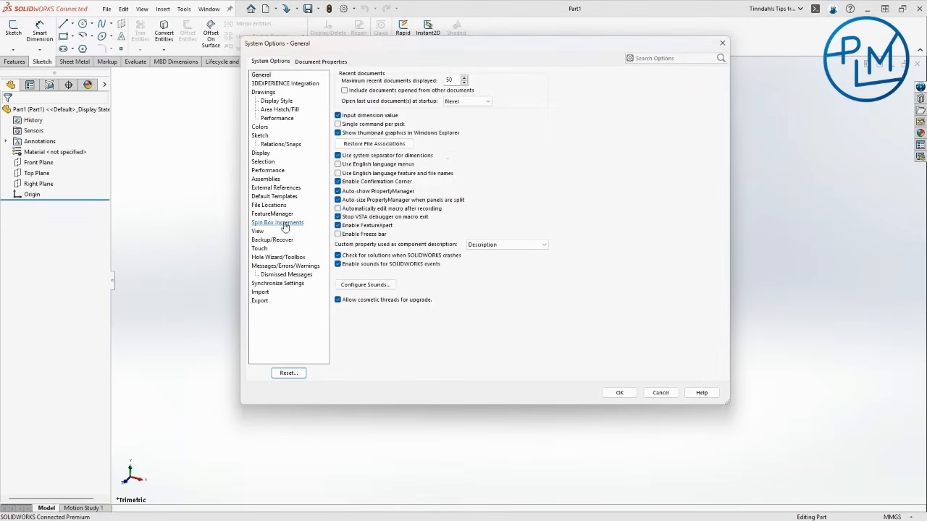
pyautogui.click(262, 135)
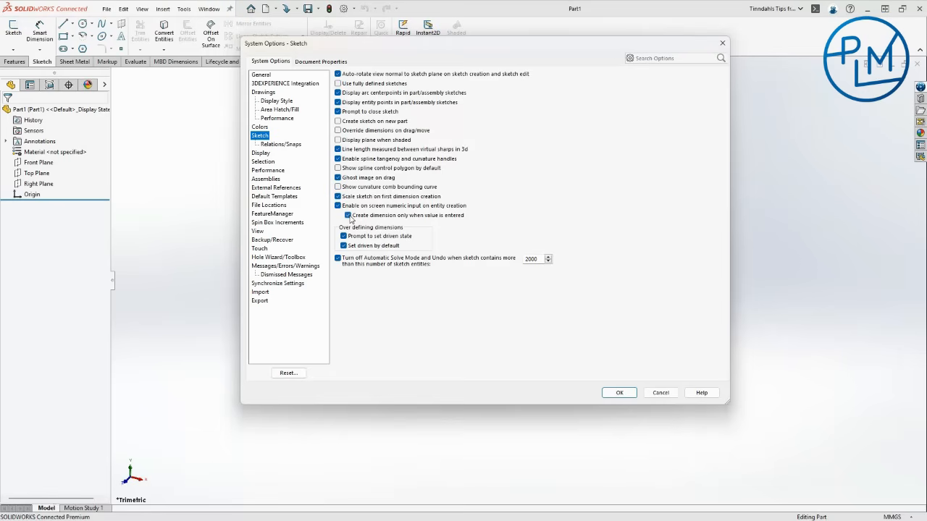
pyautogui.click(337, 207)
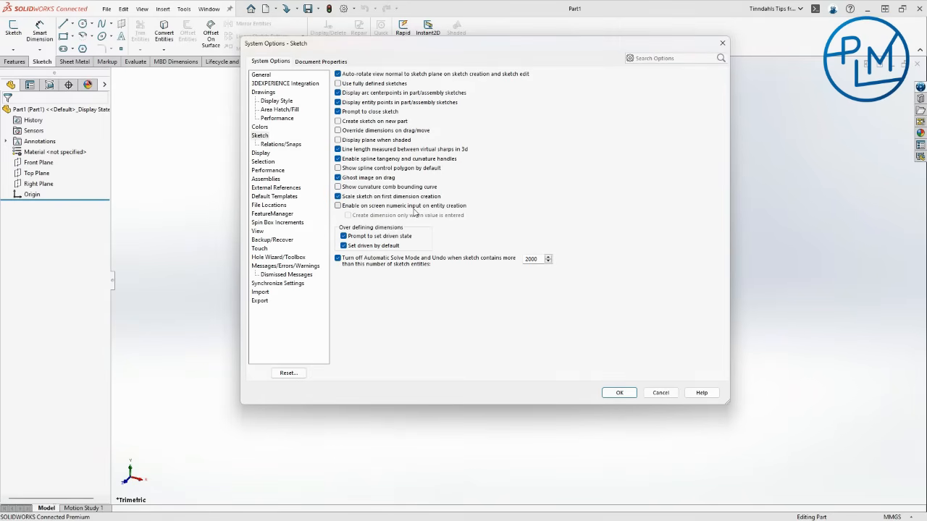
pyautogui.click(618, 394)
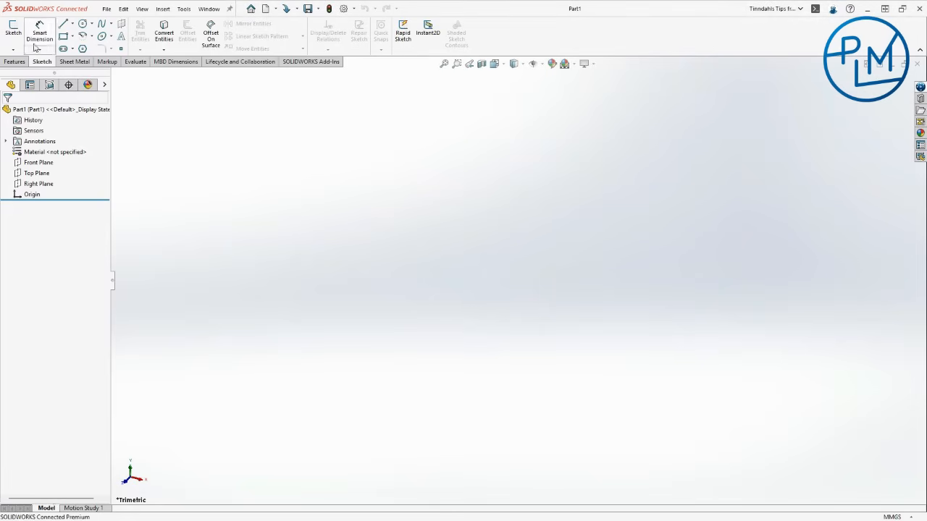
# Step: Start a sketch on the Front Plane and draw a horizontal line about 35 mm long from the origin towards positive X
pyautogui.click(13, 28)
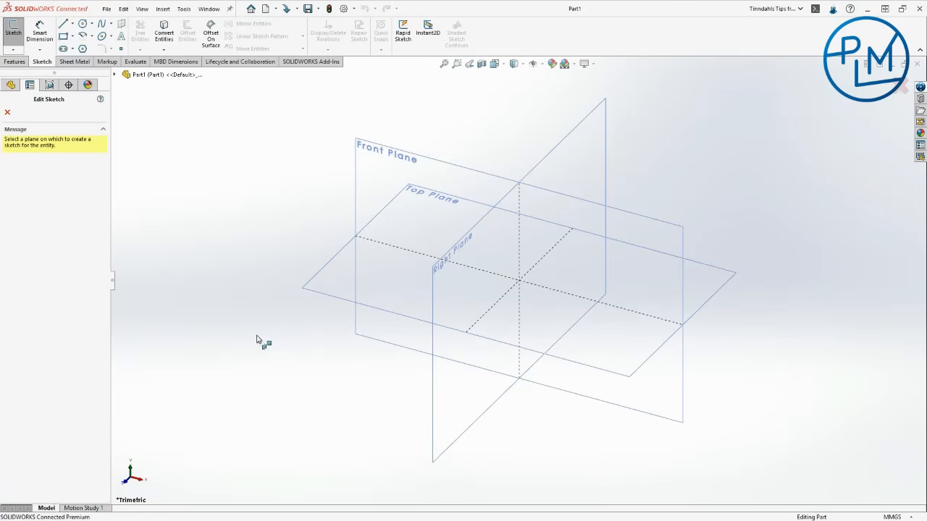
pyautogui.click(64, 35)
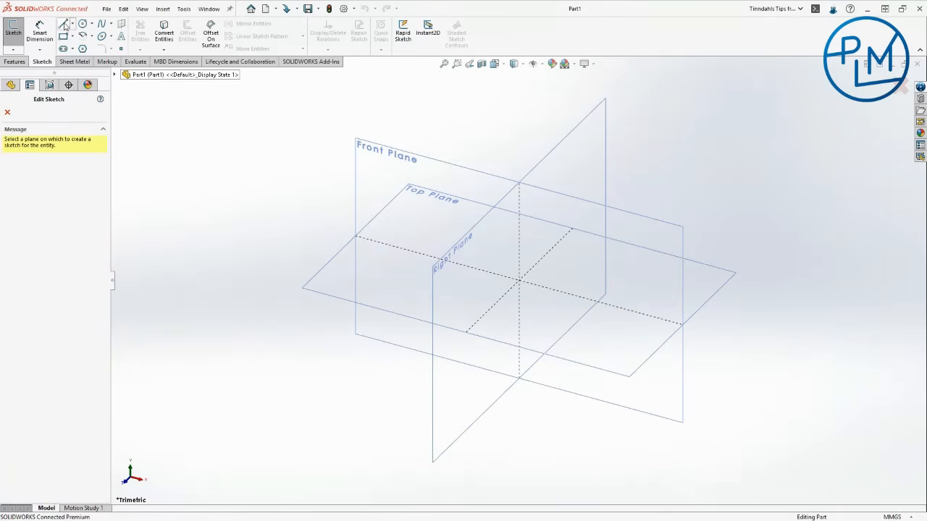
pyautogui.click(377, 171)
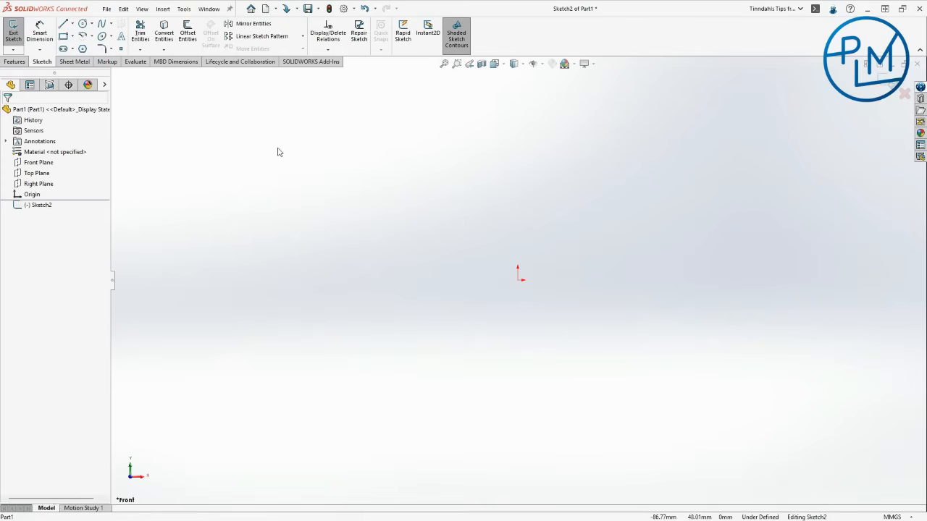
pyautogui.press('l')
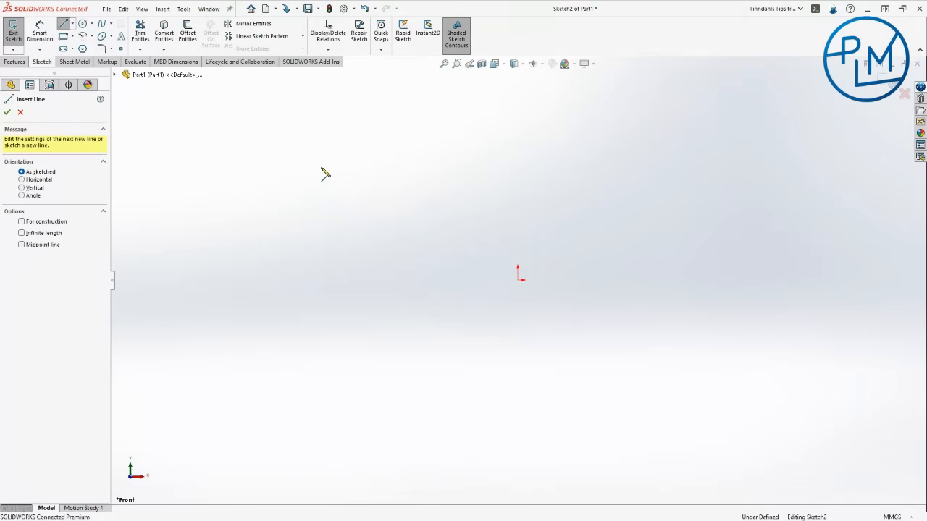
pyautogui.click(518, 279)
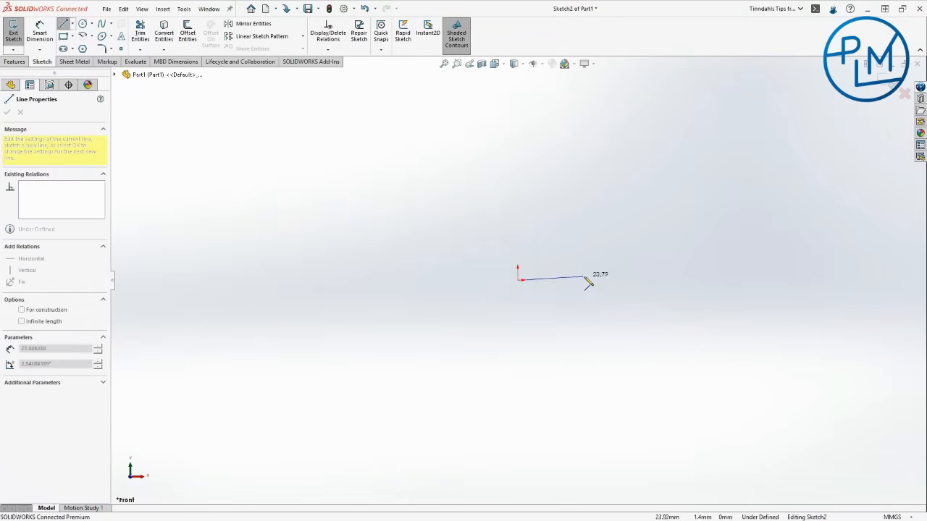
pyautogui.click(614, 280)
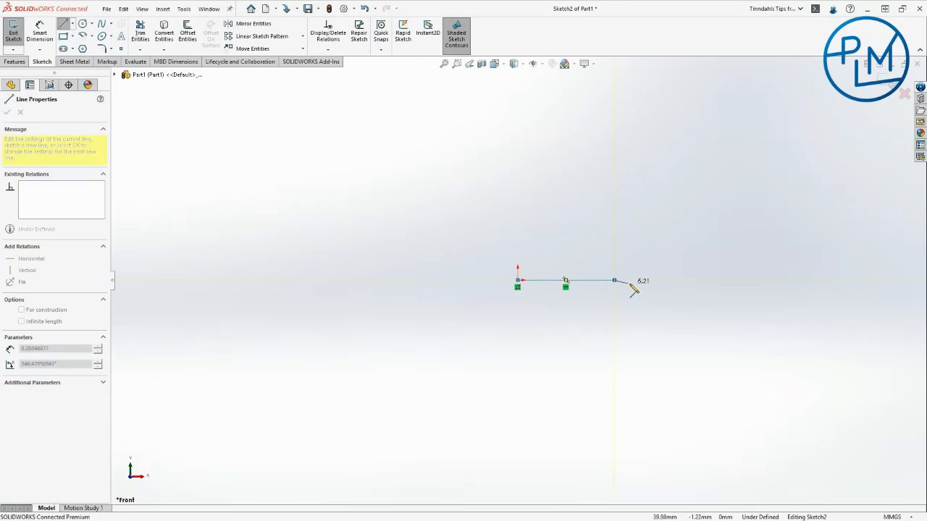
# Step: Continue the chain with a tangent arc curving back below, a return line, a short vertical line up and a horizontal line about 15 mm long
pyautogui.moveTo(614, 284)
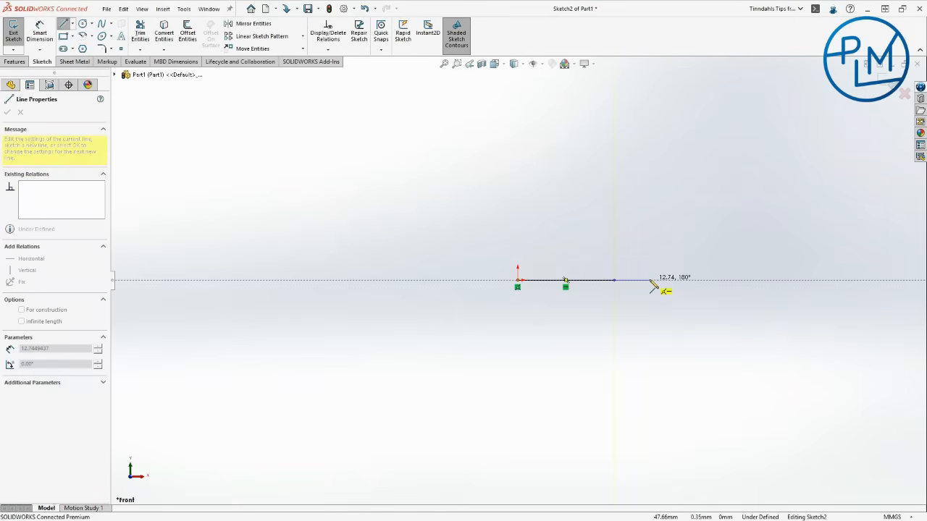
pyautogui.press('a')
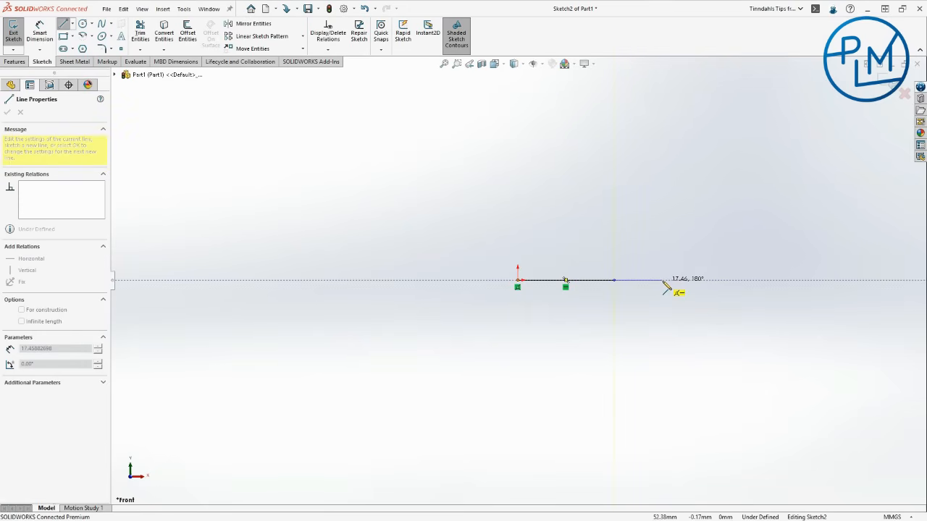
pyautogui.press('a')
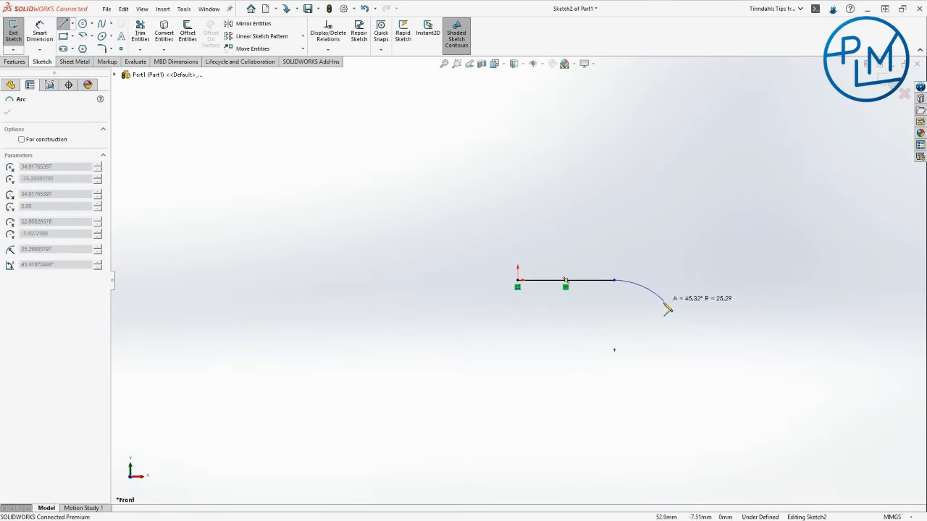
pyautogui.click(614, 317)
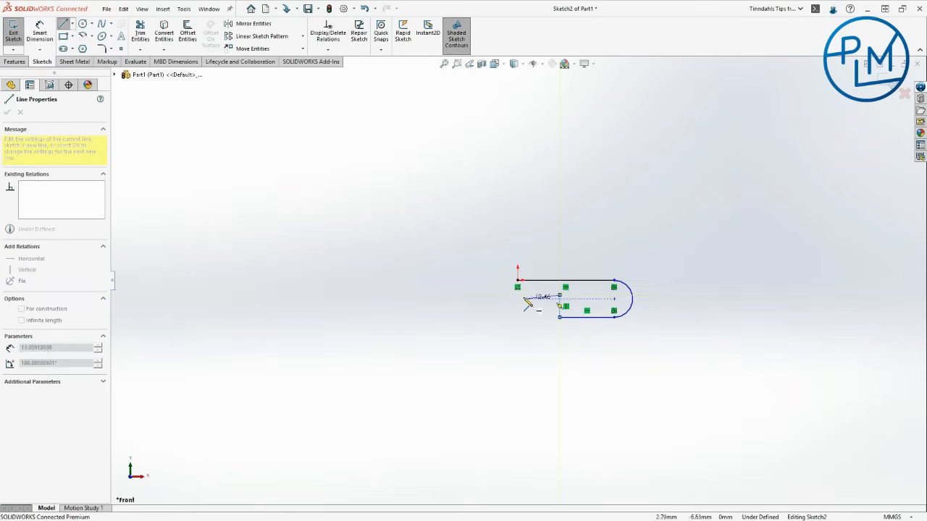
pyautogui.click(518, 295)
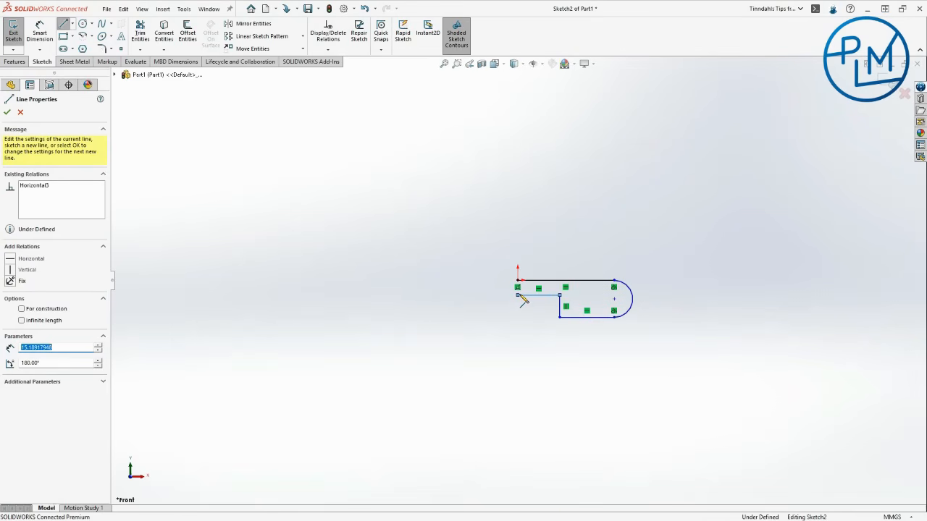
# Step: Extend the chain with another horizontal line about 34 mm long towards negative X, and end the line chain
pyautogui.press('alt')
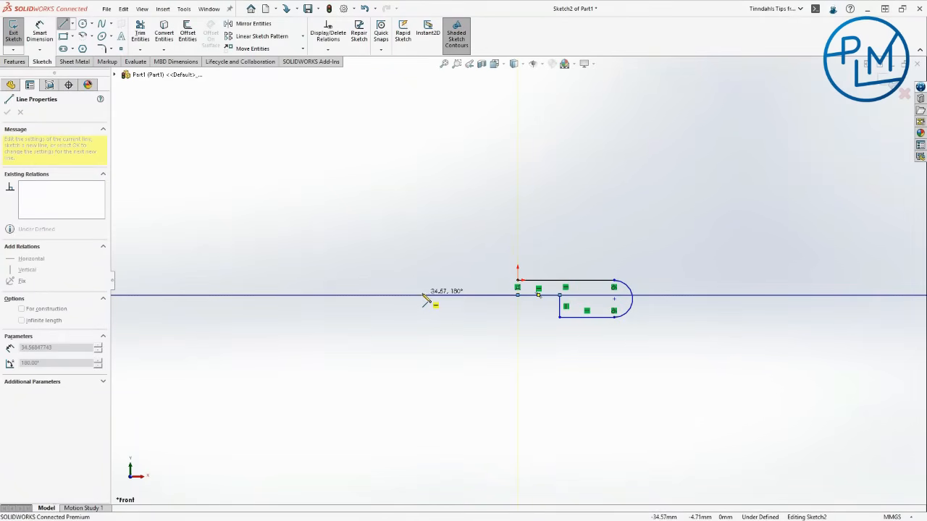
pyautogui.click(425, 297)
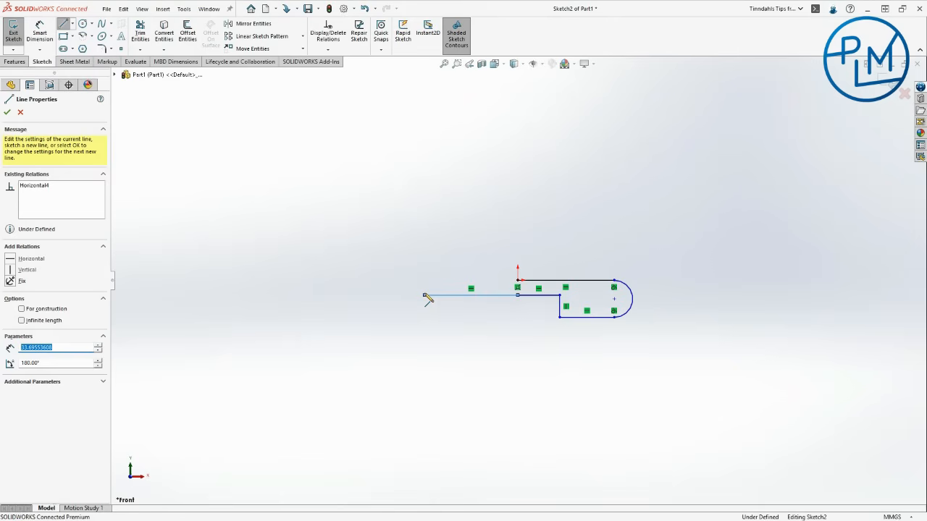
pyautogui.press('Escape')
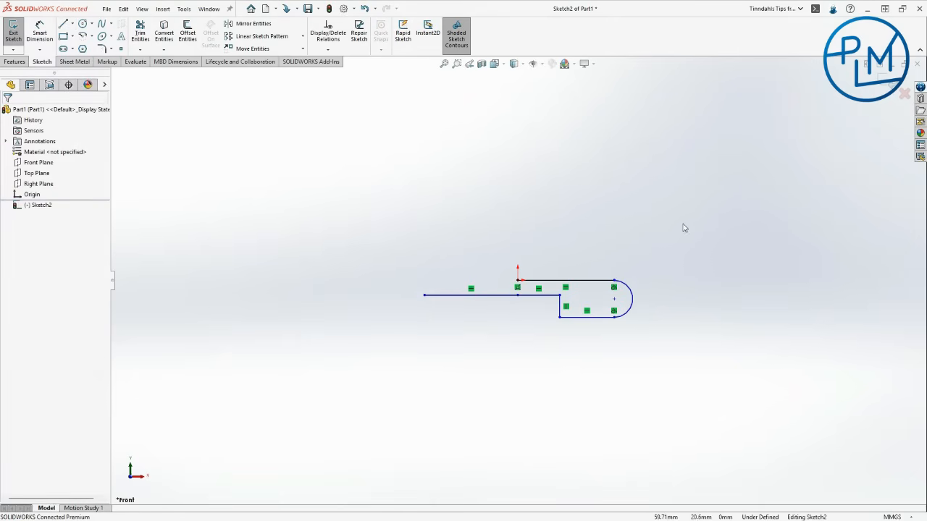
pyautogui.moveTo(683, 224); pyautogui.dragTo(380, 370)
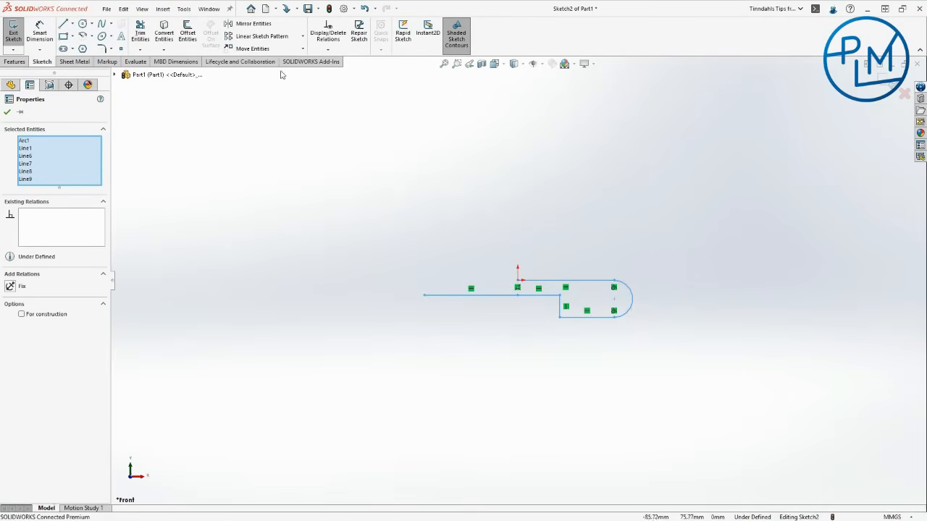
pyautogui.click(303, 49)
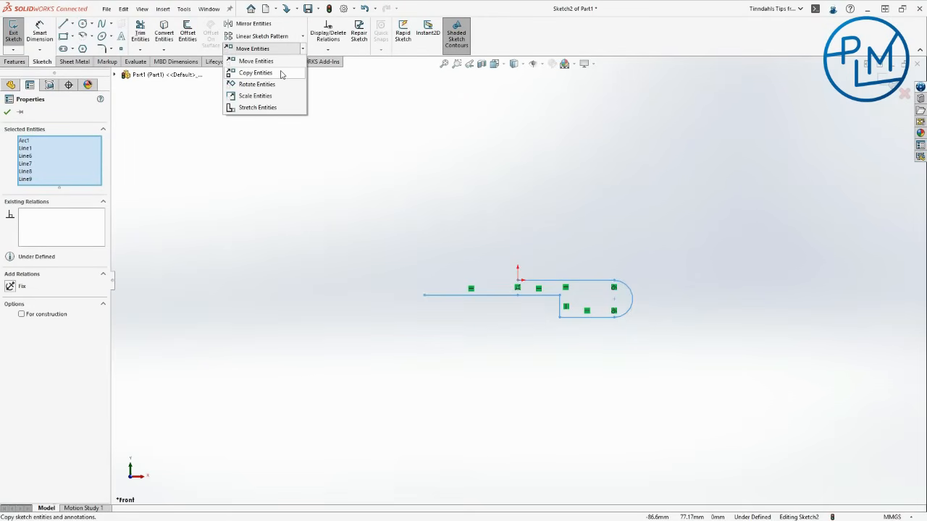
pyautogui.click(306, 151)
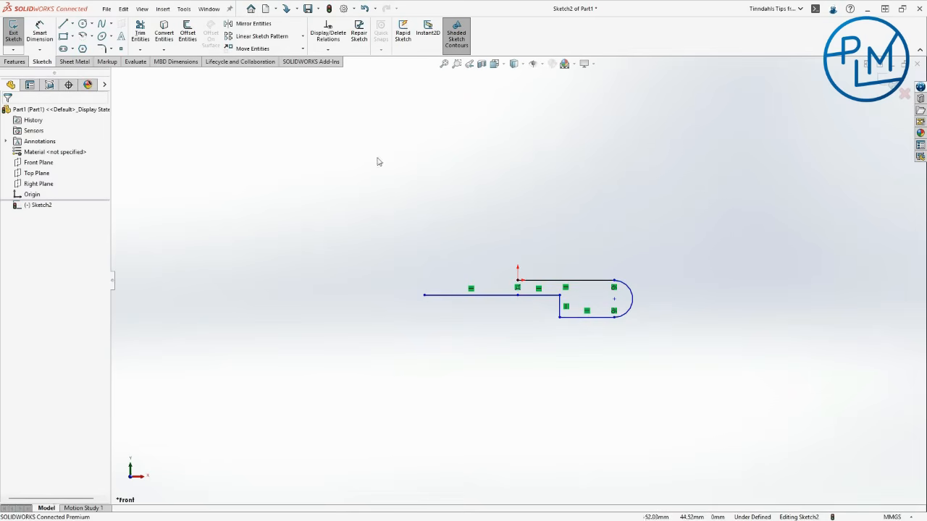
# Step: Copy the whole profile so that its origin point lands at about X 58 mm, Y 40 mm, and clear the selection
pyautogui.moveTo(666, 229)
pyautogui.mouseDown()
pyautogui.moveTo(636, 258)
pyautogui.moveTo(391, 388)
pyautogui.mouseUp()
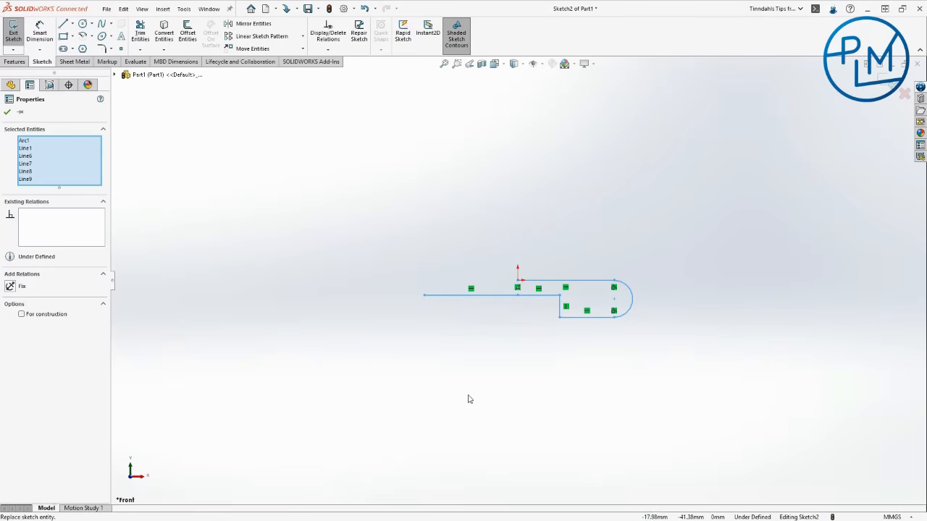
pyautogui.click(517, 282)
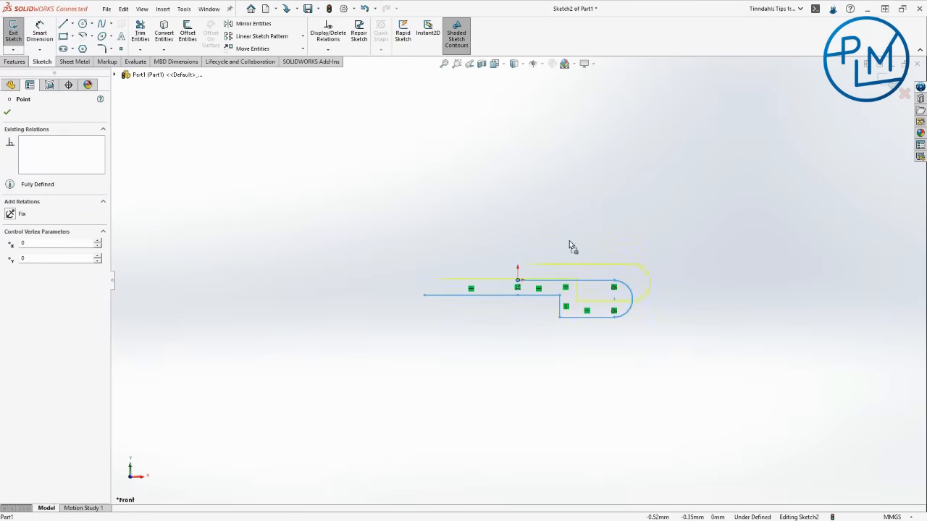
pyautogui.click(679, 177)
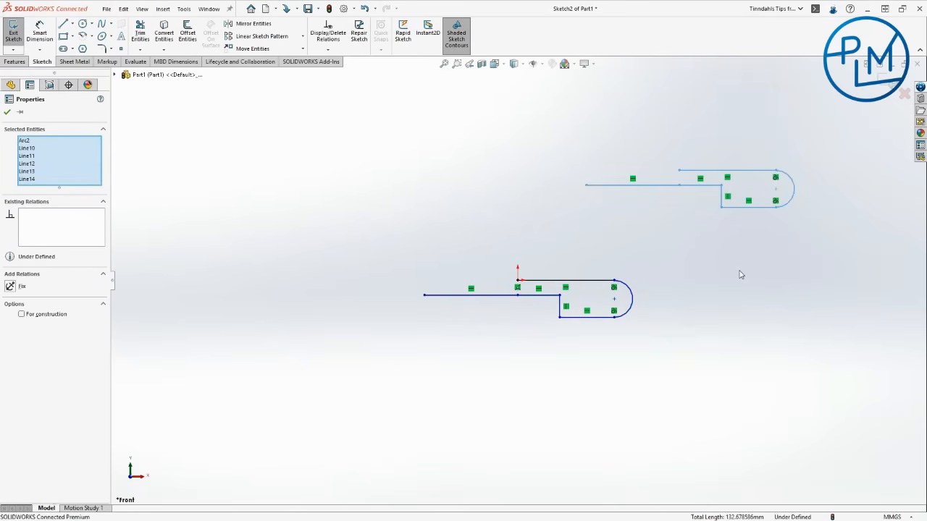
pyautogui.keyDown('ctrl'); pyautogui.click(679, 171); pyautogui.keyUp('ctrl')
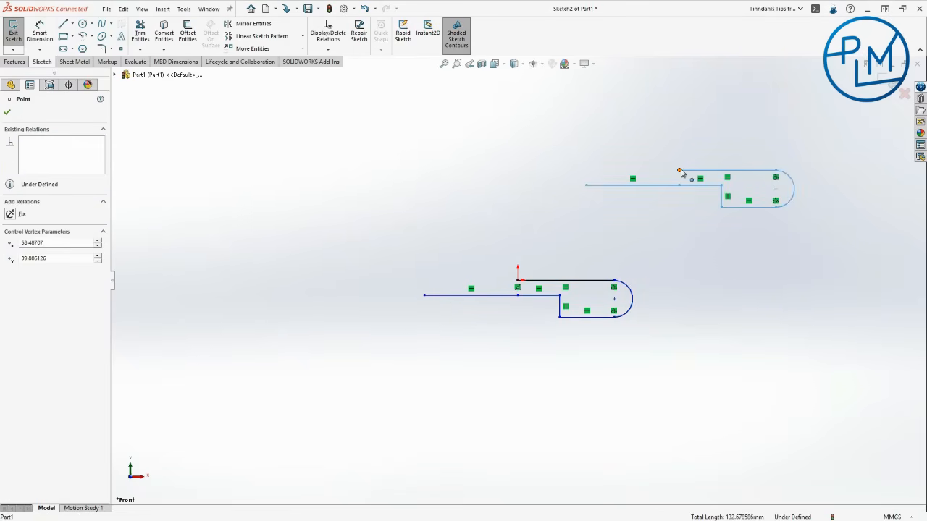
pyautogui.press('Escape')
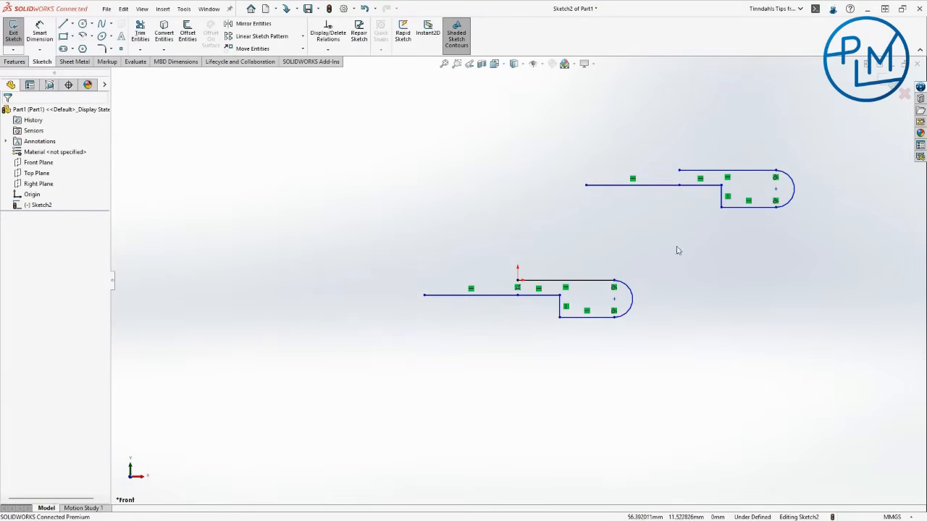
# Step: Select the whole original profile and move its lower inner corner to about X 10 mm, Y -5 mm
pyautogui.moveTo(705, 248)
pyautogui.mouseDown()
pyautogui.moveTo(571, 330)
pyautogui.moveTo(406, 369)
pyautogui.mouseUp()
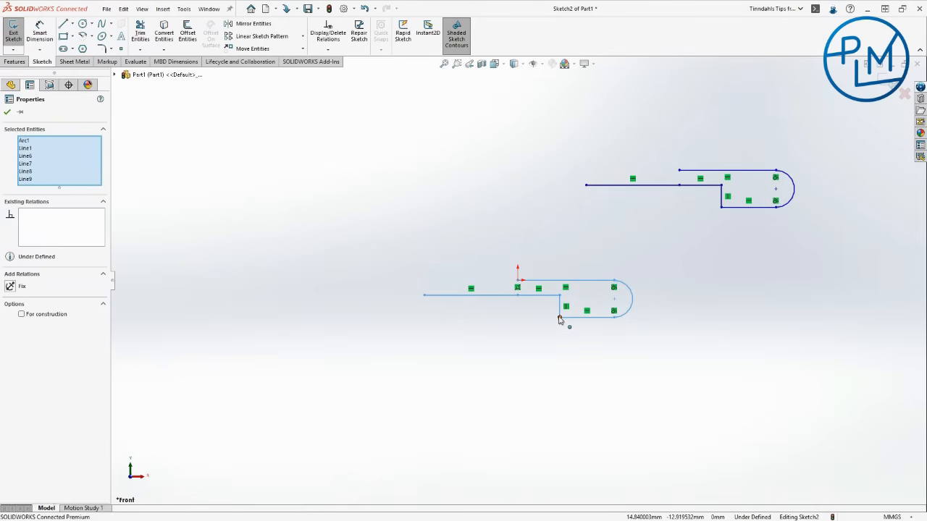
pyautogui.moveTo(560, 319)
pyautogui.mouseDown()
pyautogui.moveTo(572, 374)
pyautogui.moveTo(533, 357)
pyautogui.moveTo(555, 356)
pyautogui.moveTo(575, 386)
pyautogui.moveTo(544, 294)
pyautogui.mouseUp()
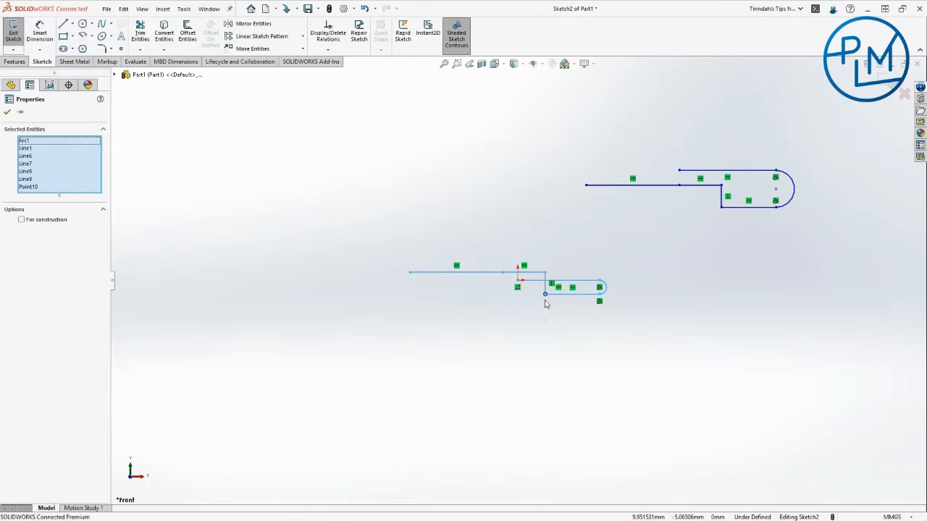
pyautogui.click(532, 357)
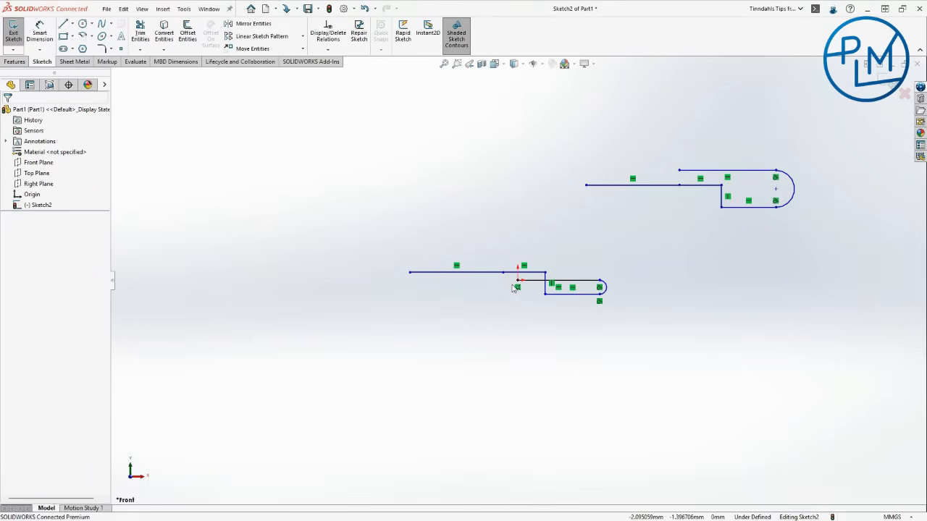
# Step: Move the whole copied profile down to the original, with the junction of its two collinear lines at about X 56 mm, Y -2 mm
pyautogui.click(141, 35)
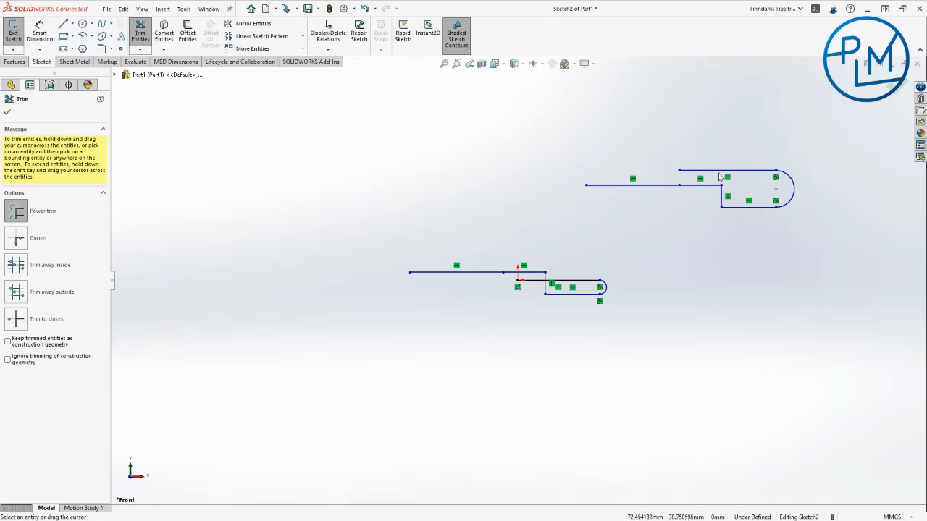
pyautogui.press('Escape')
pyautogui.moveTo(809, 152)
pyautogui.mouseDown()
pyautogui.moveTo(582, 253)
pyautogui.moveTo(541, 244)
pyautogui.mouseUp()
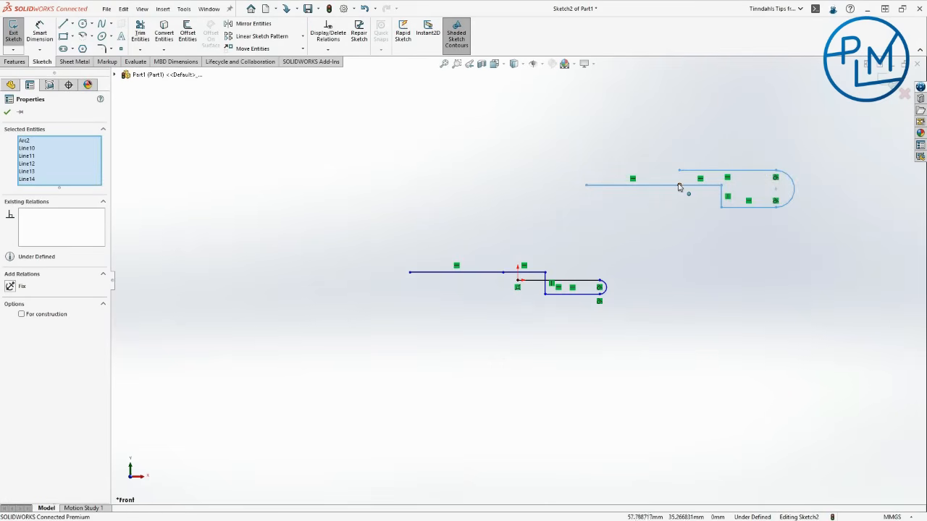
pyautogui.moveTo(680, 186)
pyautogui.mouseDown()
pyautogui.moveTo(689, 242)
pyautogui.moveTo(683, 294)
pyautogui.moveTo(664, 291)
pyautogui.moveTo(674, 290)
pyautogui.mouseUp()
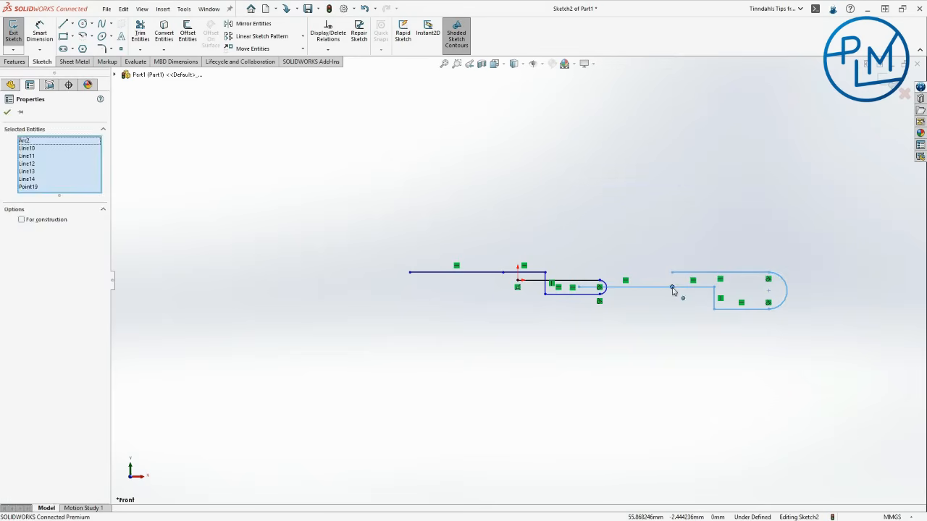
pyautogui.click(659, 245)
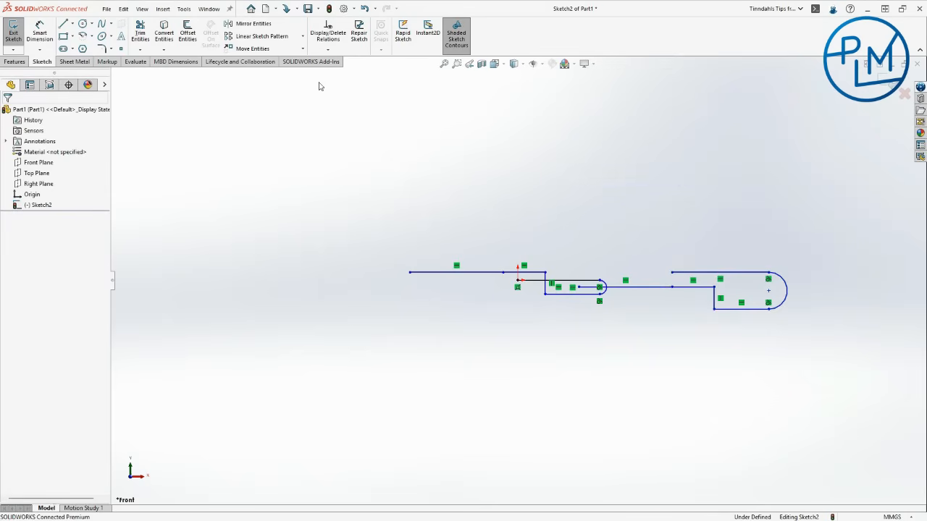
# Step: Power trim the original profile's two collinear lines towards negative X and the horizontal segment bridging the gap between the two profiles
pyautogui.click(141, 33)
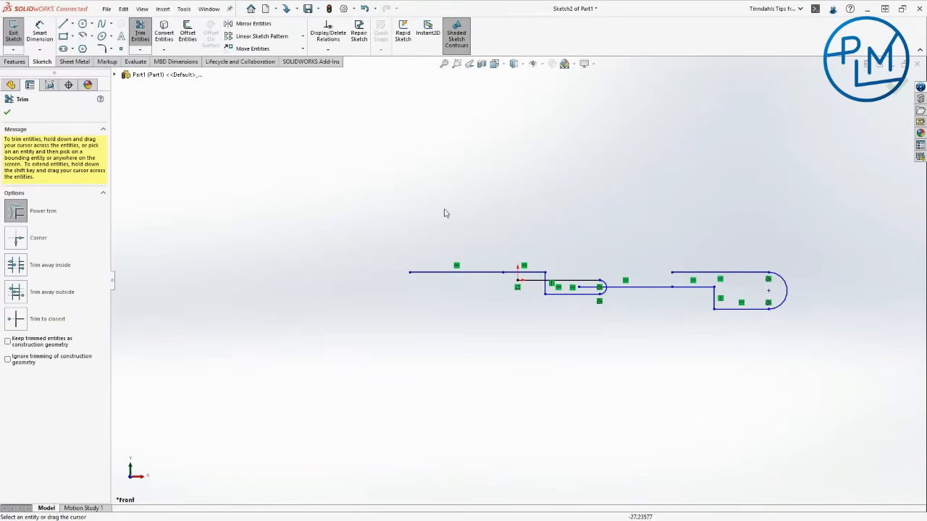
pyautogui.moveTo(501, 250)
pyautogui.mouseDown()
pyautogui.moveTo(497, 283)
pyautogui.moveTo(531, 264)
pyautogui.moveTo(520, 279)
pyautogui.mouseUp()
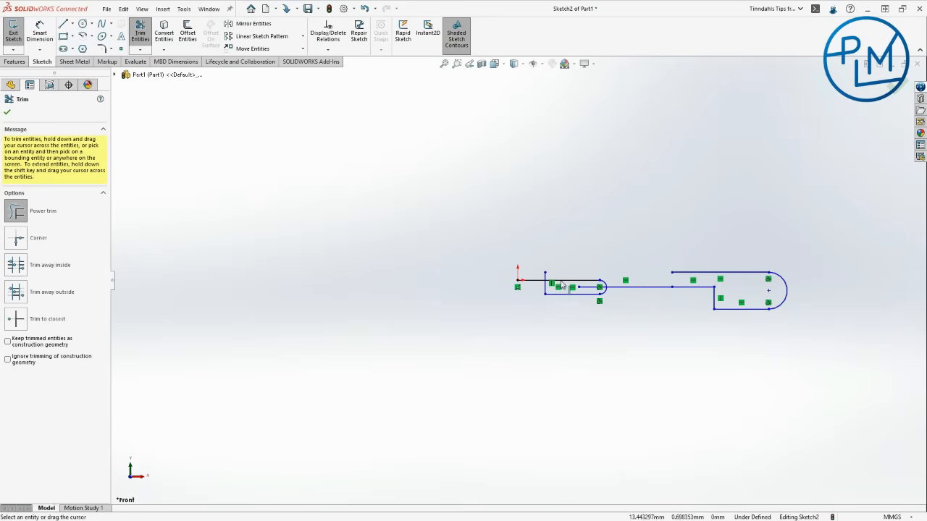
pyautogui.click(588, 281)
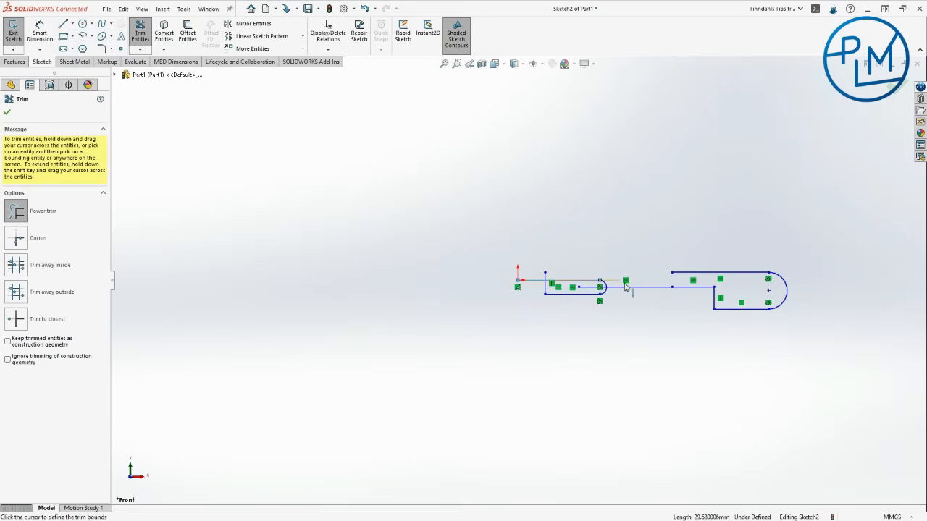
pyautogui.click(628, 290)
pyautogui.moveTo(644, 306); pyautogui.dragTo(641, 279)
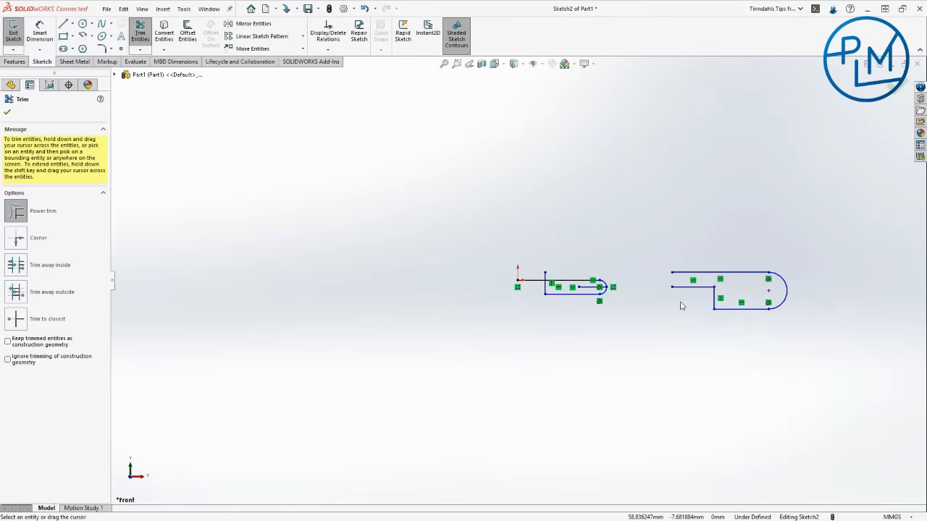
# Step: Extend the larger profile's short open horizontal line back to the smaller profile's arc and finish trimming
pyautogui.click(26, 215)
pyautogui.keyDown('shift'); pyautogui.moveTo(686, 292); pyautogui.dragTo(686, 283); pyautogui.keyUp('shift')
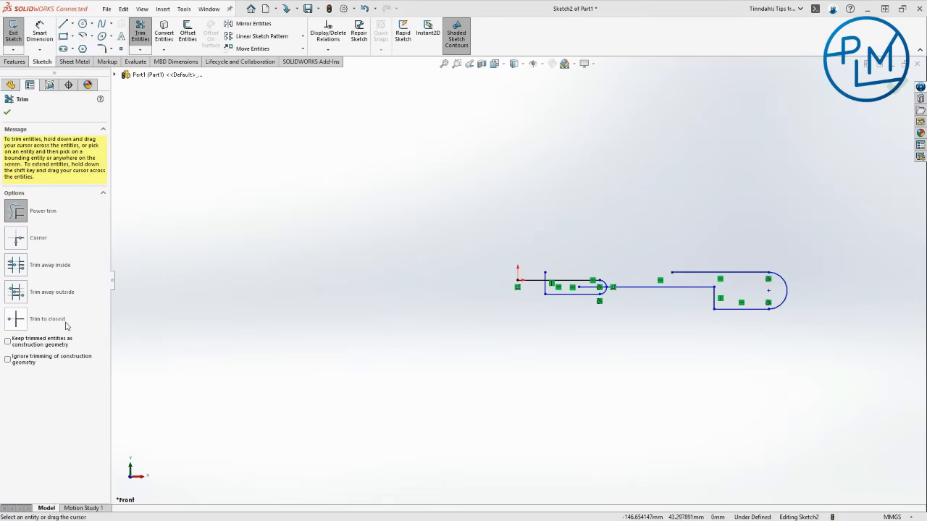
pyautogui.click(7, 113)
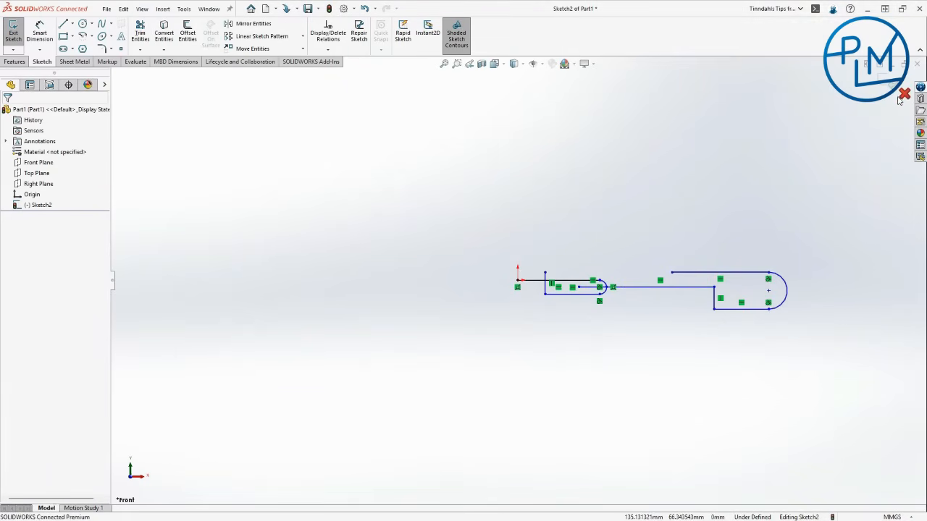
# Step: Delete all the geometry of both profiles from the sketch
pyautogui.moveTo(872, 173); pyautogui.dragTo(468, 402)
pyautogui.press('Delete')
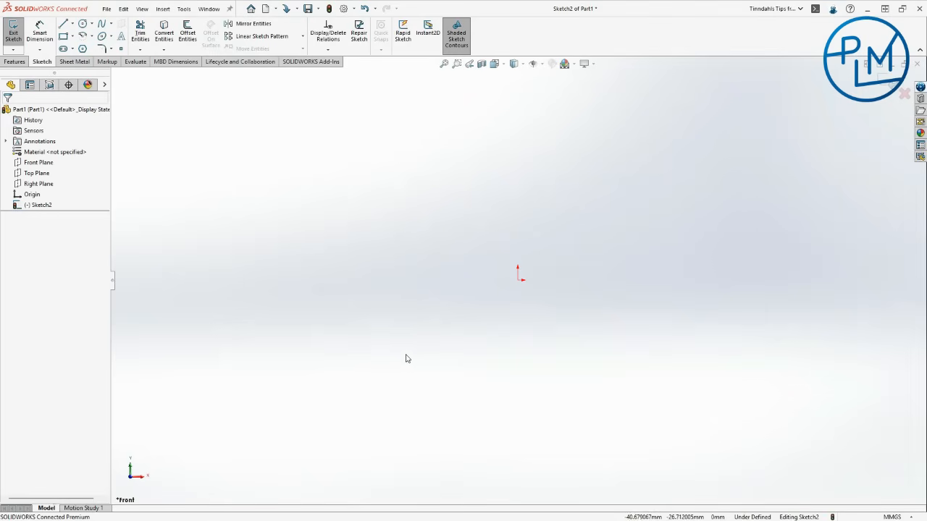
pyautogui.hotkey('ctrl', 'Tab')
pyautogui.hotkey('ctrl', 'Tab')
pyautogui.hotkey('ctrl', 'Tab')
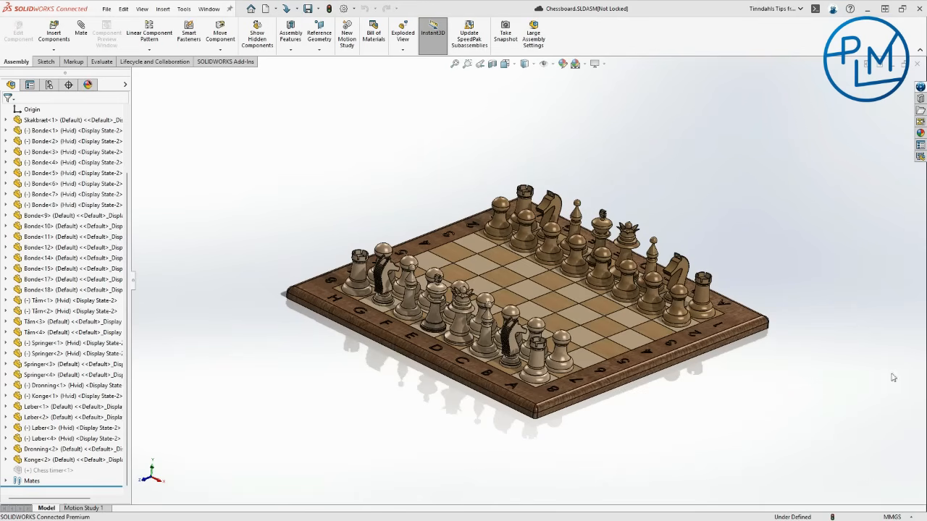
pyautogui.click(329, 198)
pyautogui.hotkey('ctrl', 'Tab')
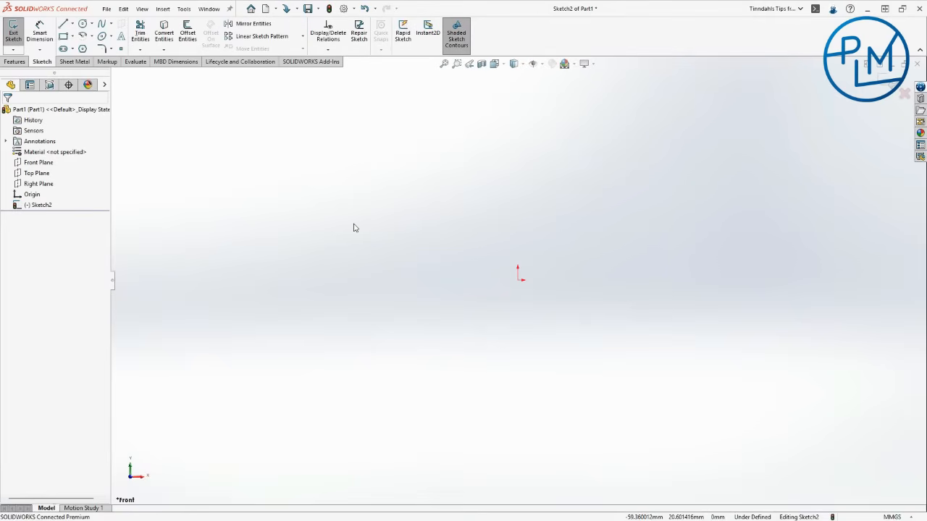
pyautogui.click(72, 36)
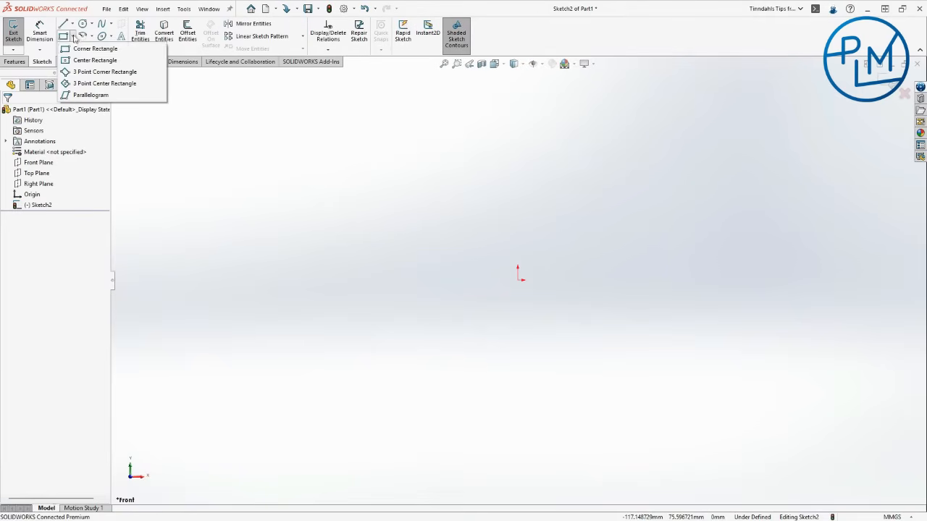
pyautogui.click(86, 61)
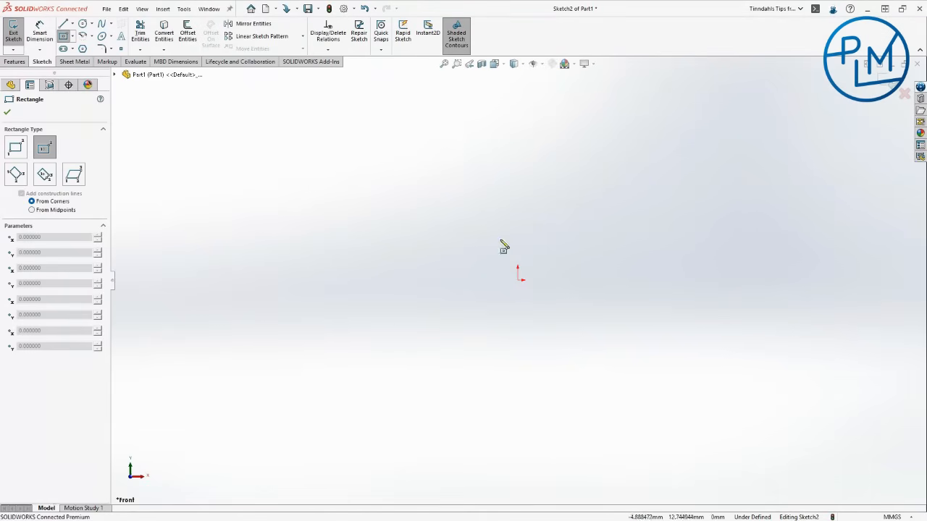
pyautogui.press('Escape')
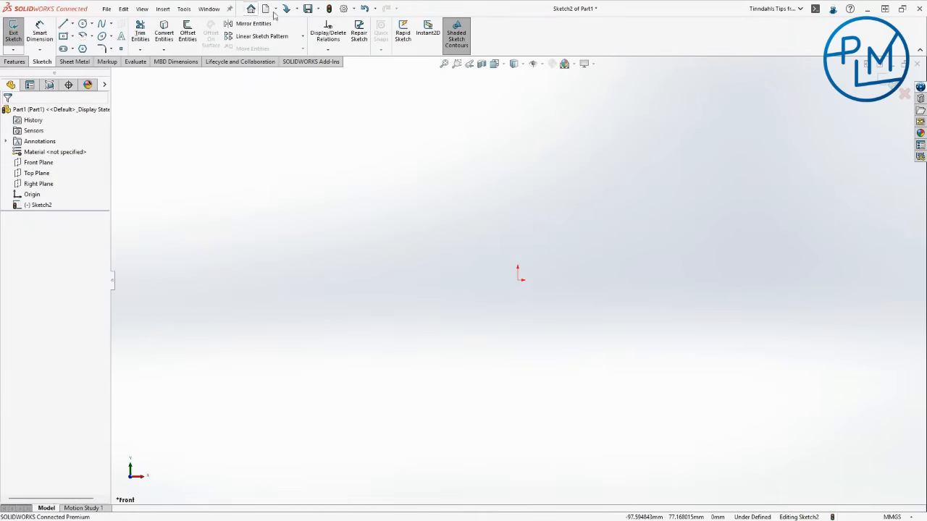
# Step: Enable on-screen numeric input on entity creation in the sketch options, creating dimensions only when a value is entered
pyautogui.click(344, 8)
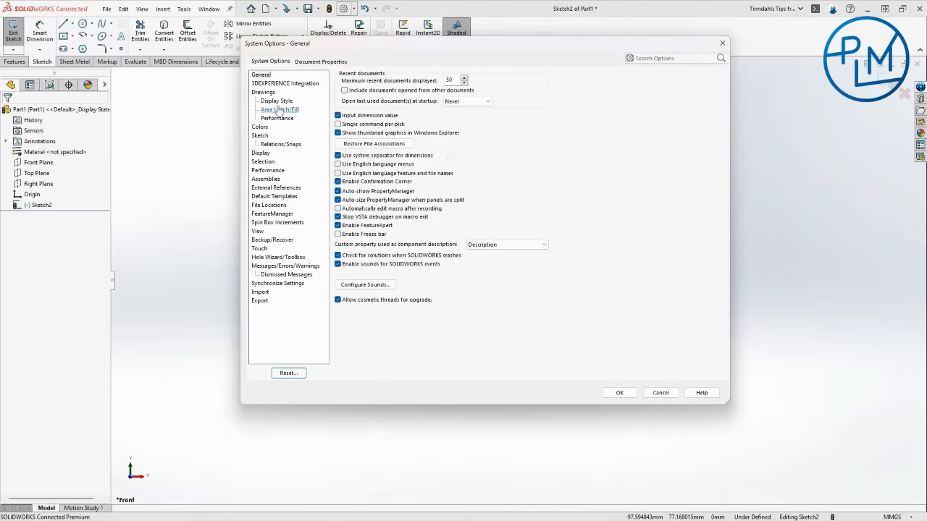
pyautogui.click(262, 136)
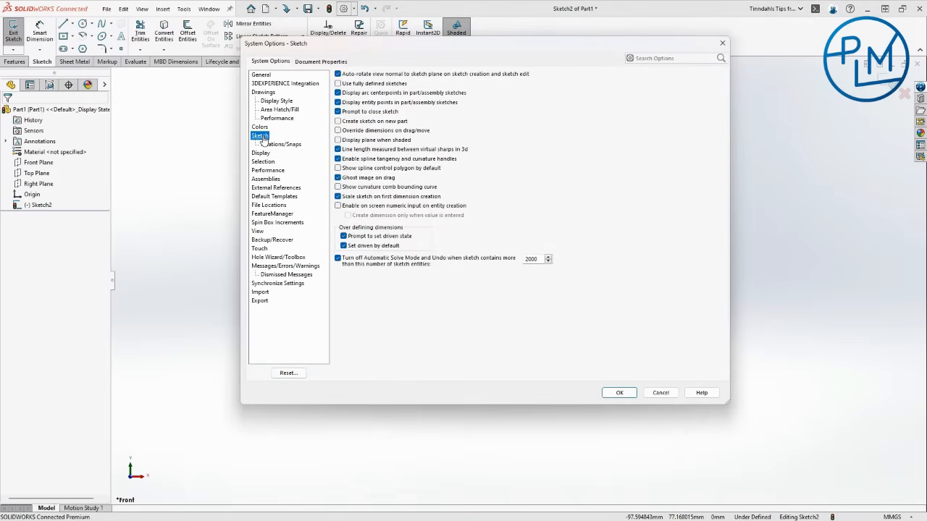
pyautogui.click(338, 206)
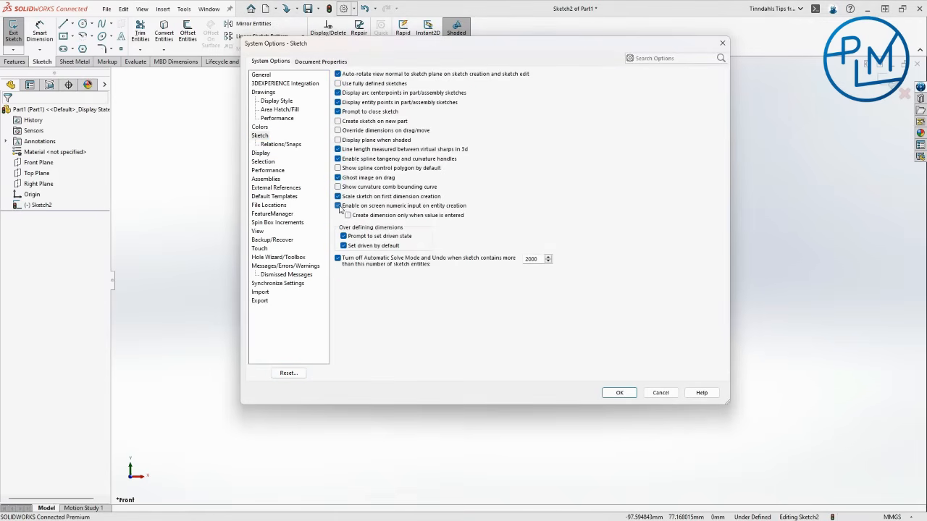
pyautogui.click(348, 215)
pyautogui.click(621, 393)
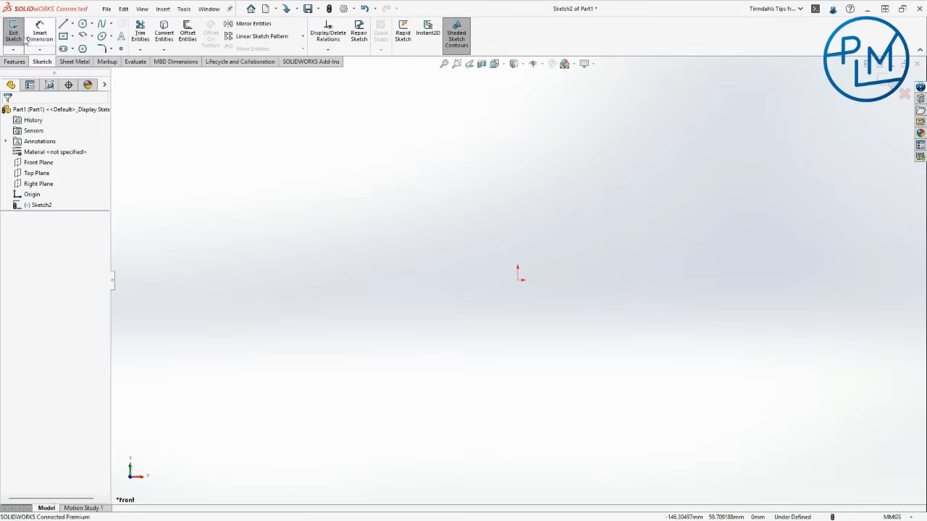
# Step: Sketch a center rectangle centred on the origin, entering 300 mm as its width
pyautogui.click(63, 35)
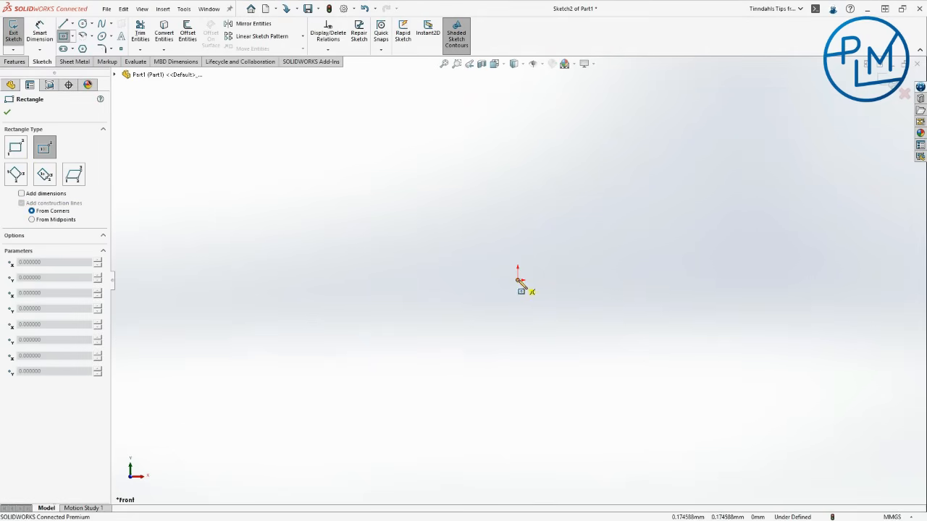
pyautogui.click(518, 280)
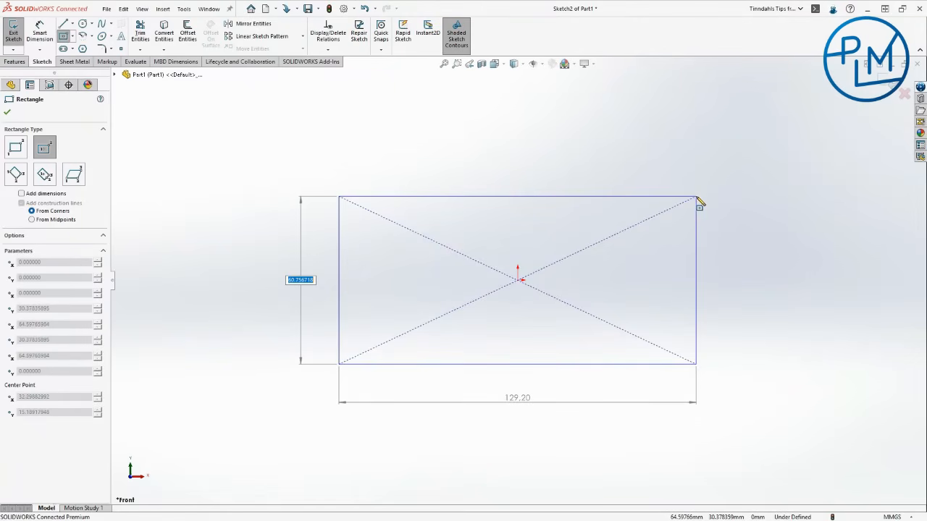
pyautogui.press('Tab')
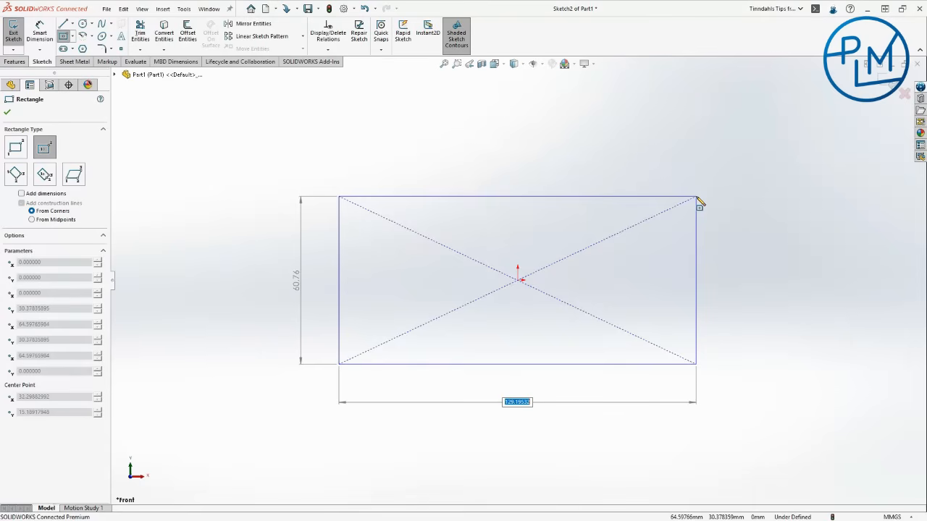
pyautogui.write('300')
pyautogui.press('Return')
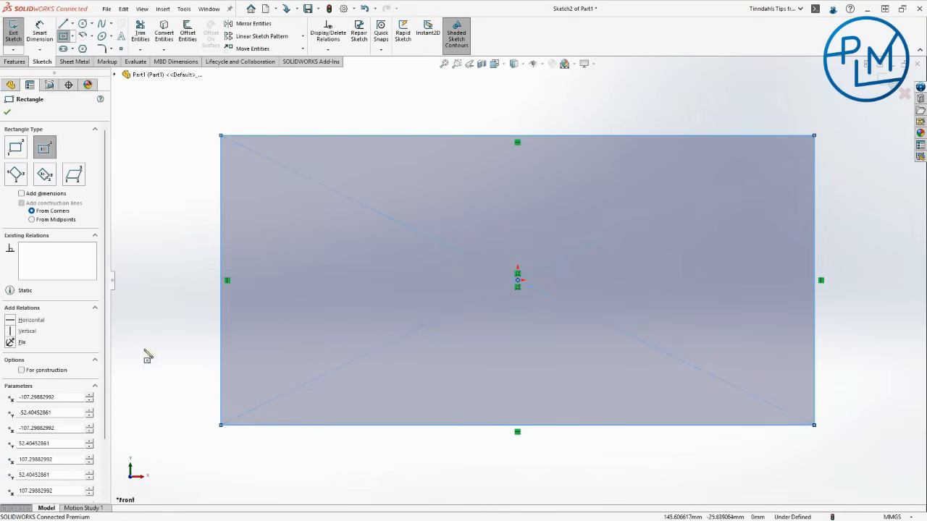
# Step: Dimension the rectangle's lower horizontal edge to 300 mm
pyautogui.click(39, 33)
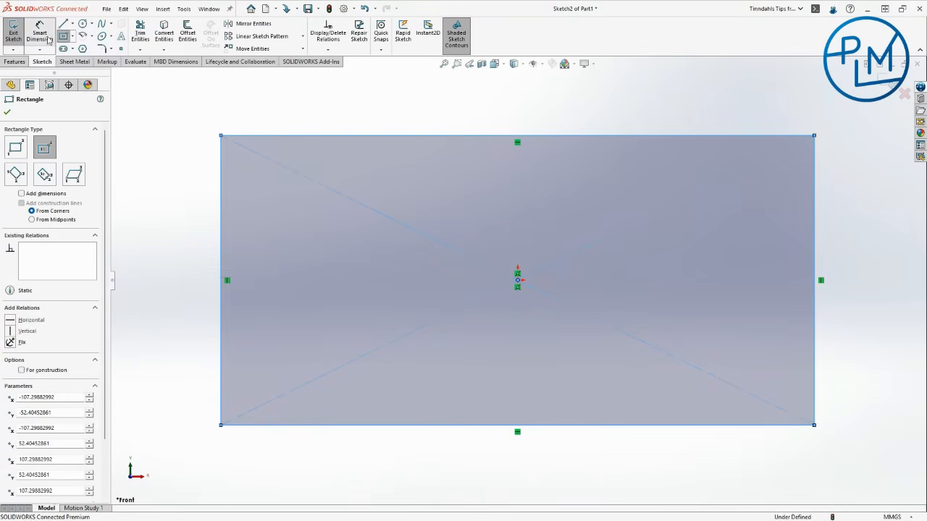
pyautogui.click(588, 425)
pyautogui.click(588, 493)
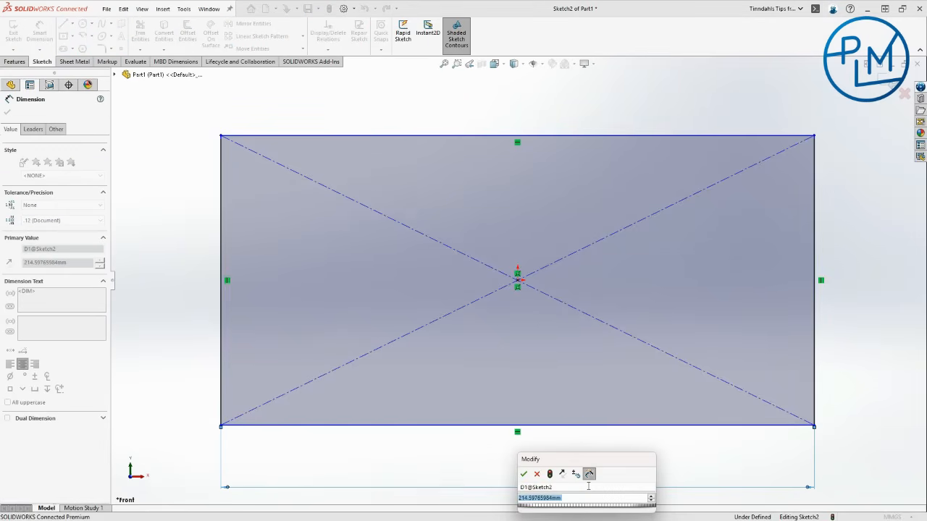
pyautogui.write('300')
pyautogui.press('Return')
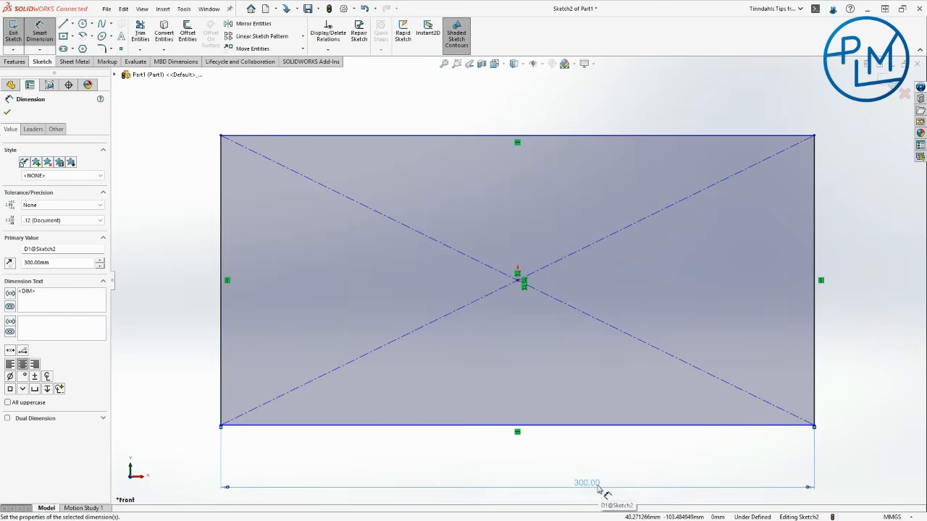
# Step: Dimension the rectangle's left vertical edge with the equation ="D1@Sketch2"/2, linking it to half the width, and finish dimensioning
pyautogui.click(225, 259)
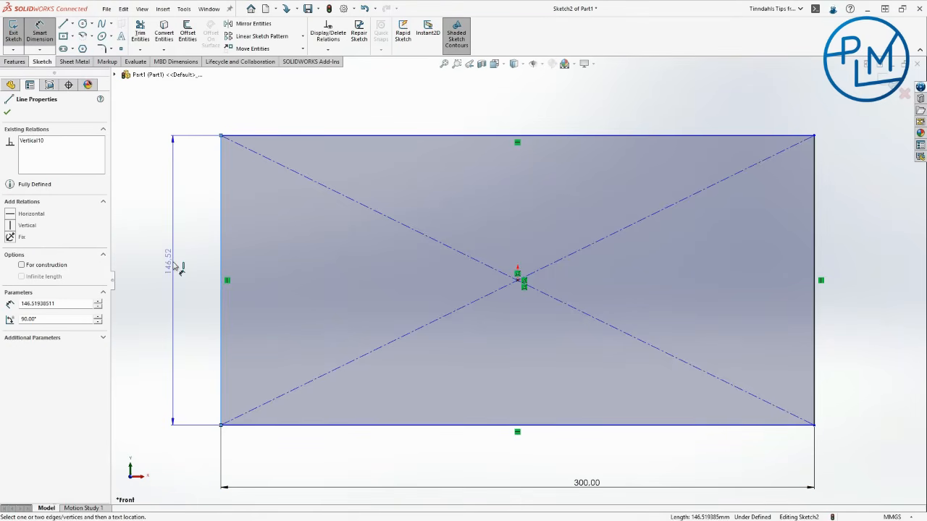
pyautogui.click(186, 268)
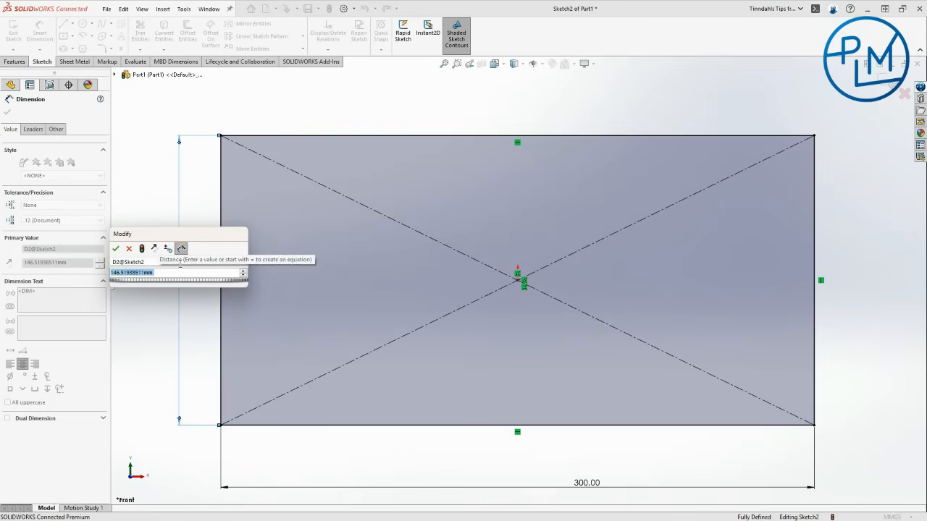
pyautogui.write('=')
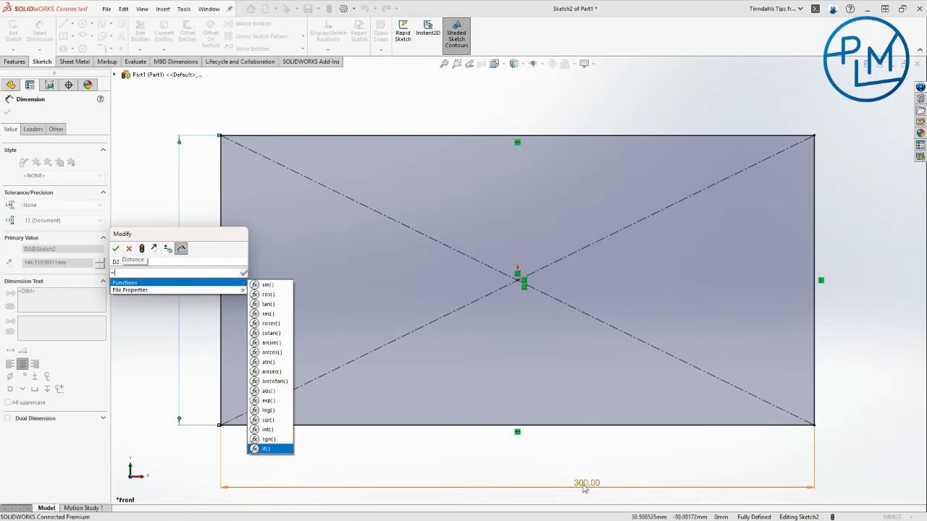
pyautogui.click(587, 485)
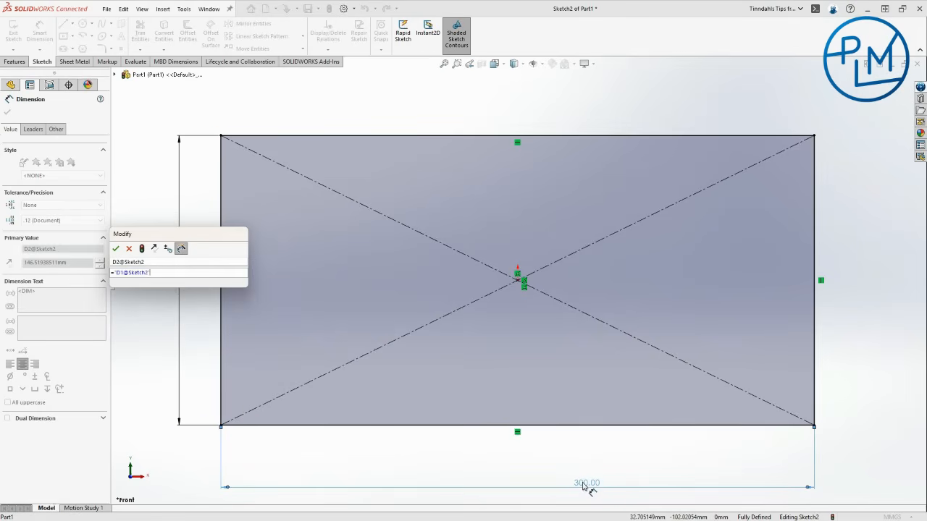
pyautogui.write('/')
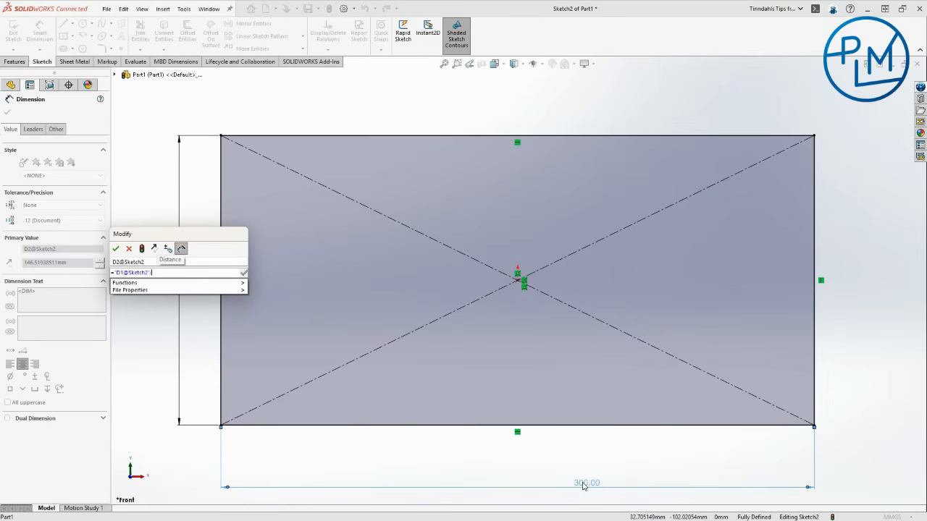
pyautogui.write('2')
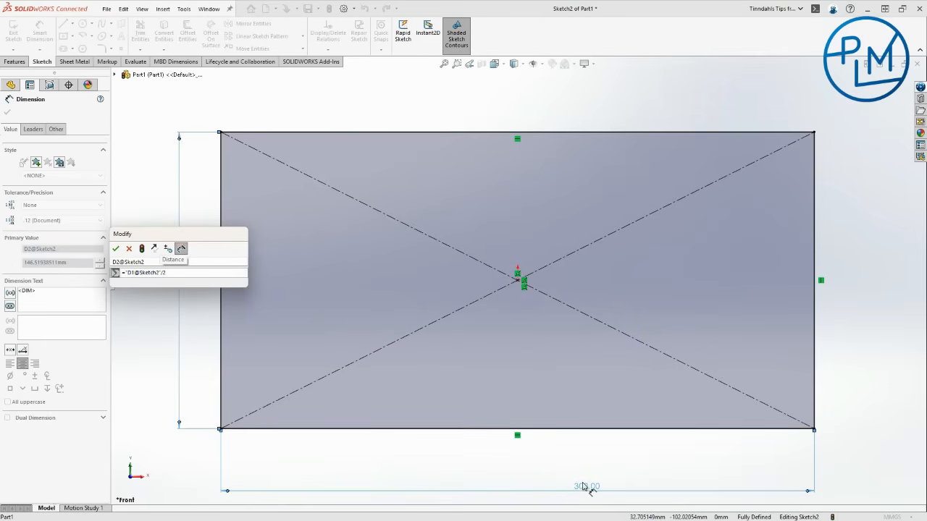
pyautogui.click(115, 249)
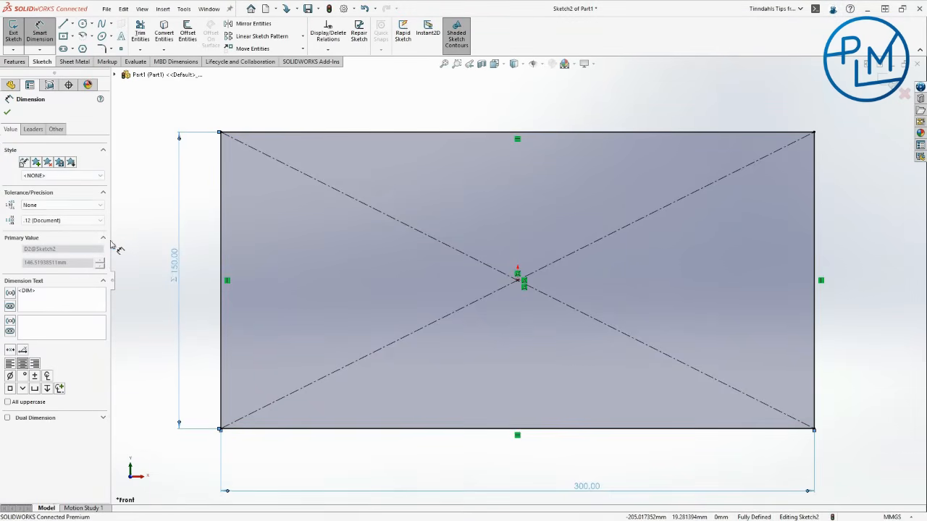
pyautogui.click(7, 114)
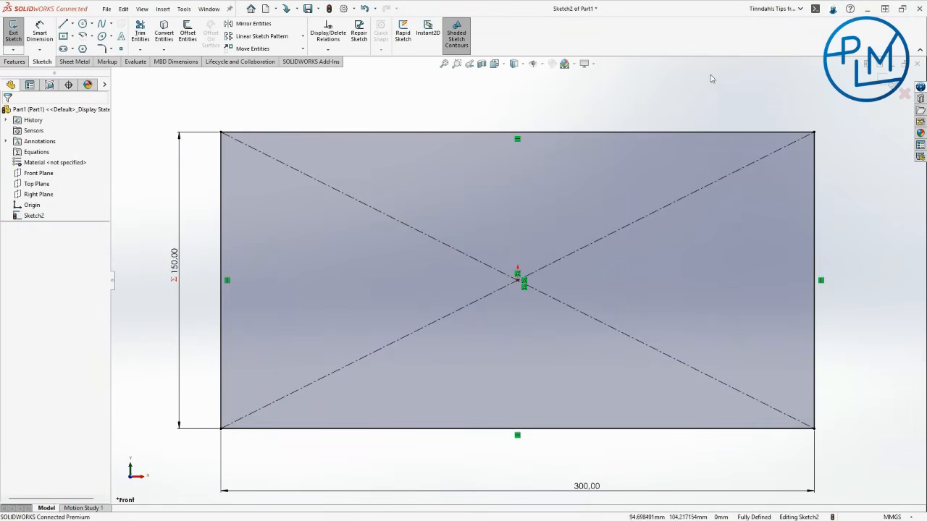
# Step: Exit the sketch and start an Extruded Boss of the rectangle with a blind depth of 50 mm in Direction 1
pyautogui.click(879, 77)
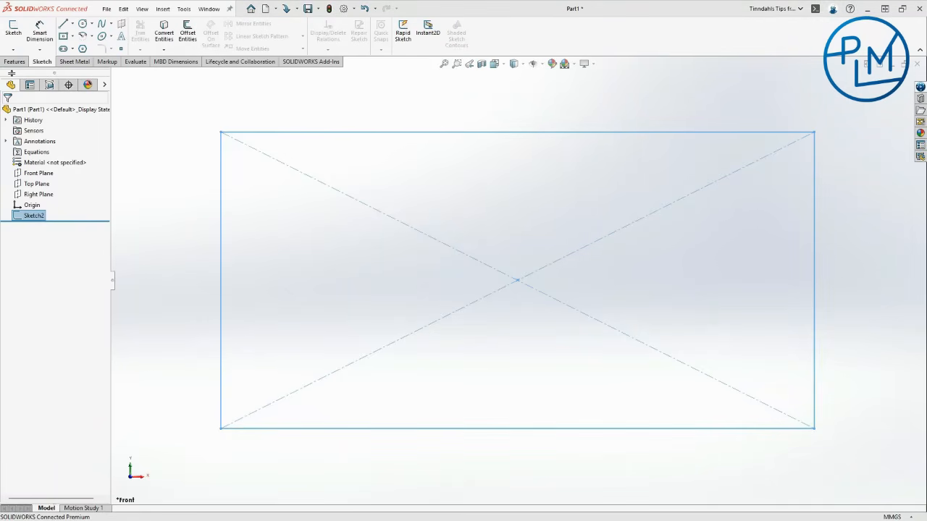
pyautogui.click(14, 61)
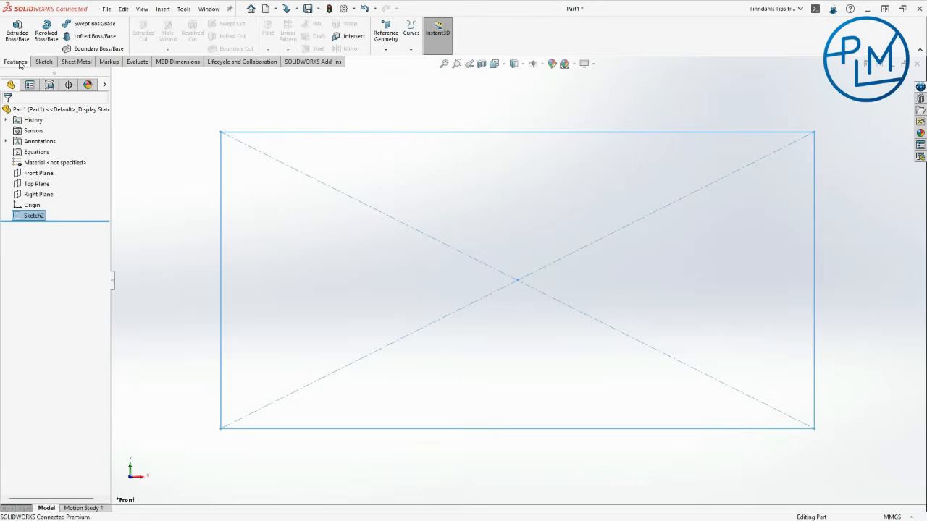
pyautogui.click(16, 35)
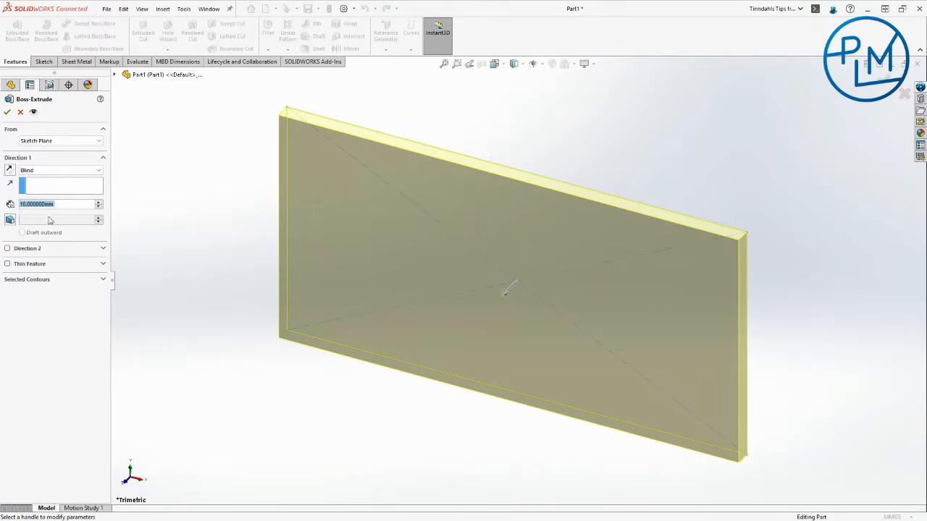
pyautogui.click(53, 265)
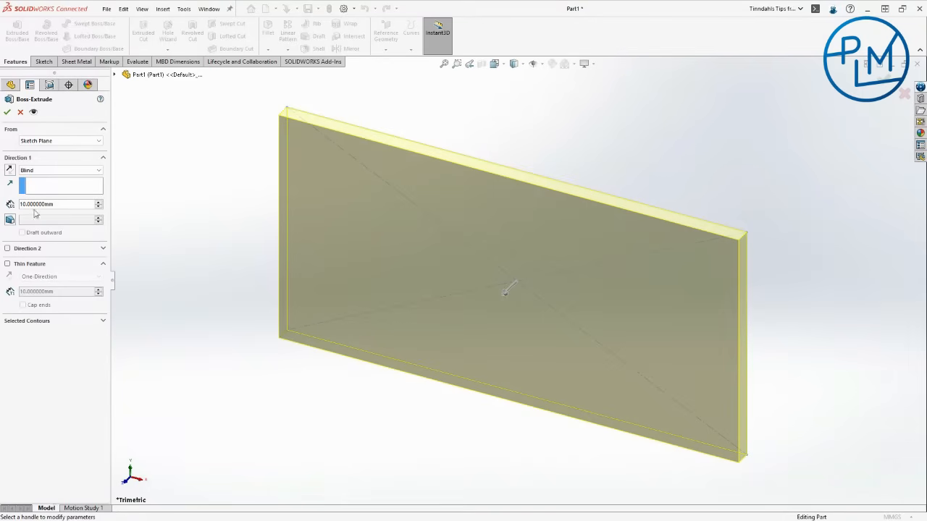
pyautogui.hotkey('ctrl', 'shift', 'Left')
pyautogui.hotkey('ctrl', 'shift', 'Left')
pyautogui.write('5')
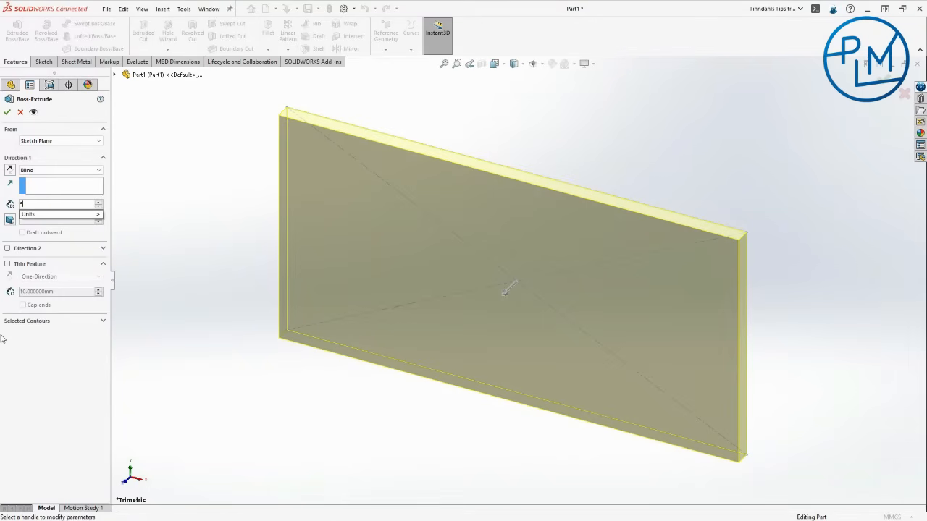
pyautogui.press('BackSpace')
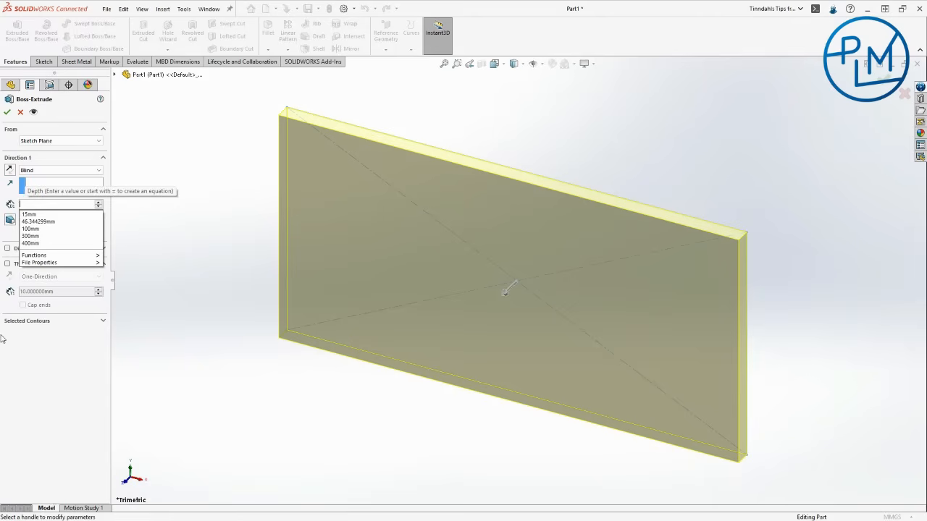
pyautogui.write('50')
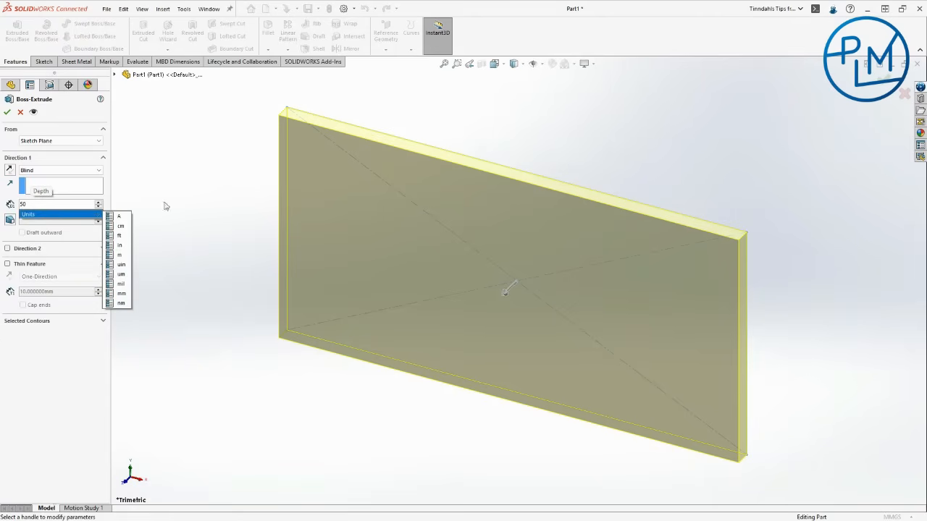
pyautogui.press('Return')
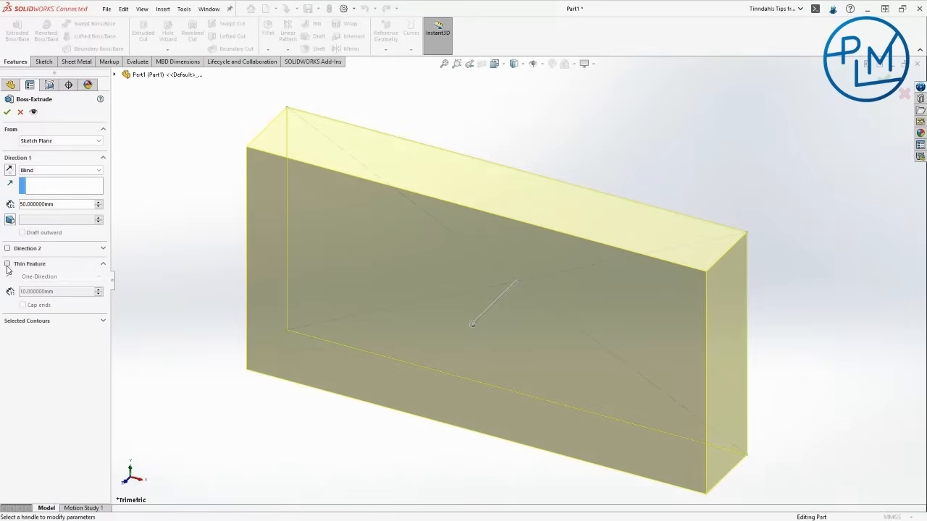
# Step: Make the extrusion a thin feature with capped ends and set its wall thickness to 5 mm
pyautogui.click(7, 265)
pyautogui.click(23, 306)
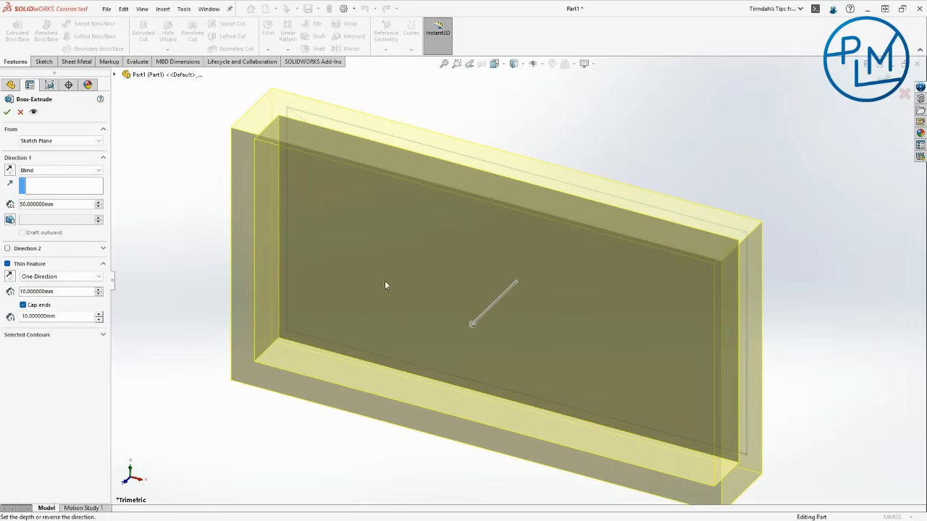
pyautogui.doubleClick(79, 290)
pyautogui.write('1')
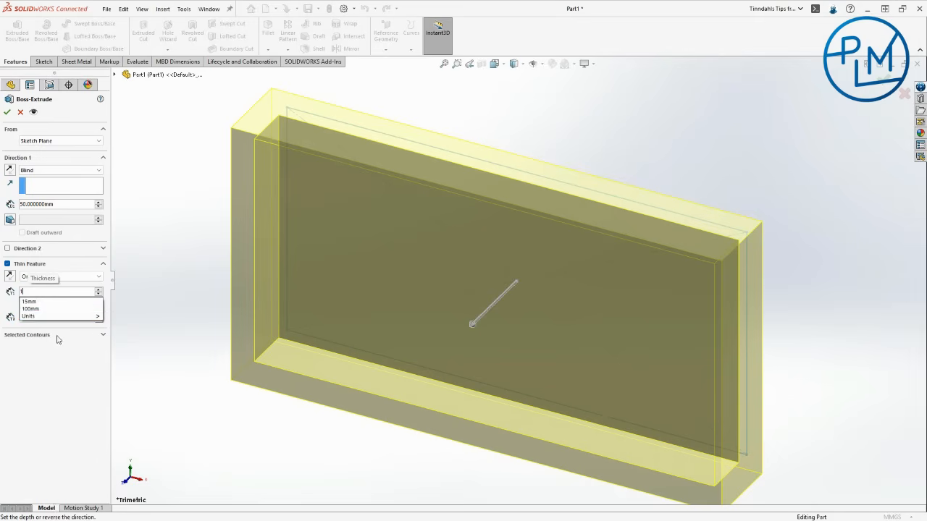
pyautogui.press('Return')
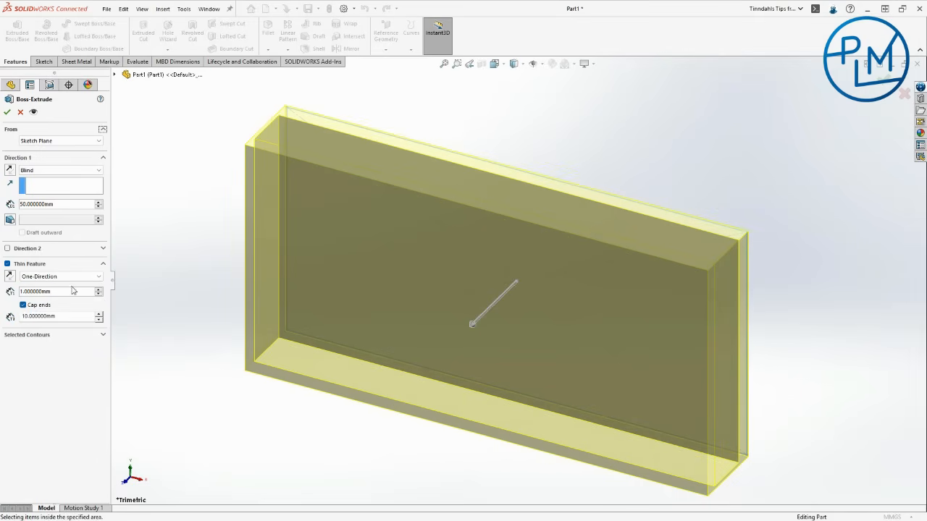
pyautogui.moveTo(60, 290); pyautogui.dragTo(20, 291)
pyautogui.write('5')
pyautogui.press('Return')
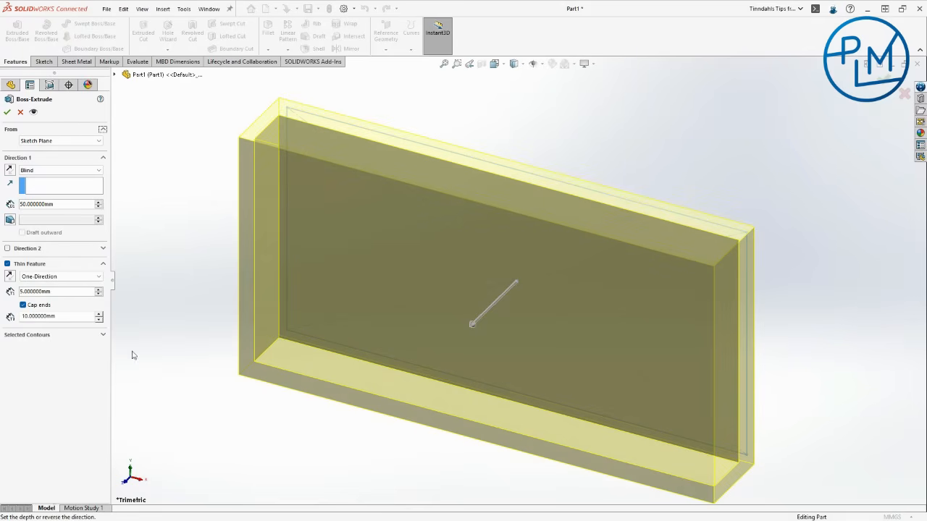
# Step: Set the end cap thickness of the thin feature to 5 mm
pyautogui.moveTo(58, 317); pyautogui.dragTo(18, 318)
pyautogui.write('5')
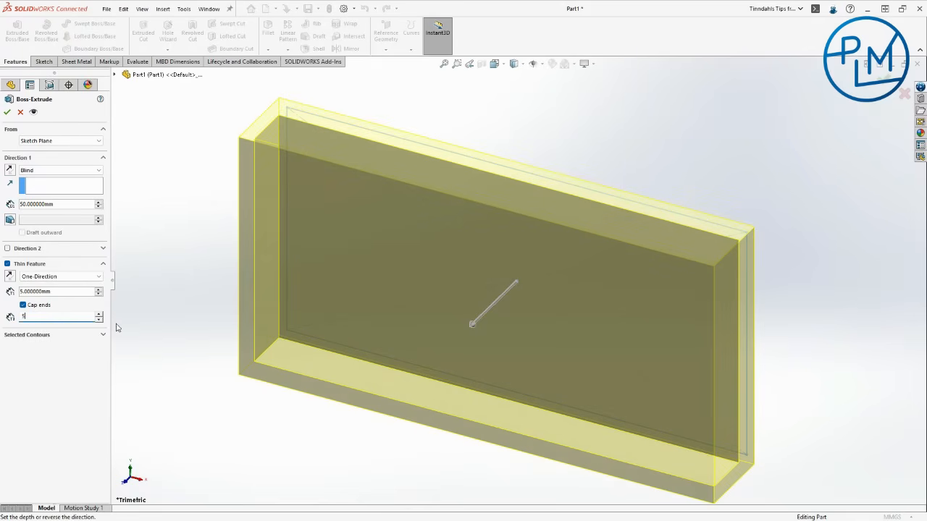
pyautogui.press('Return')
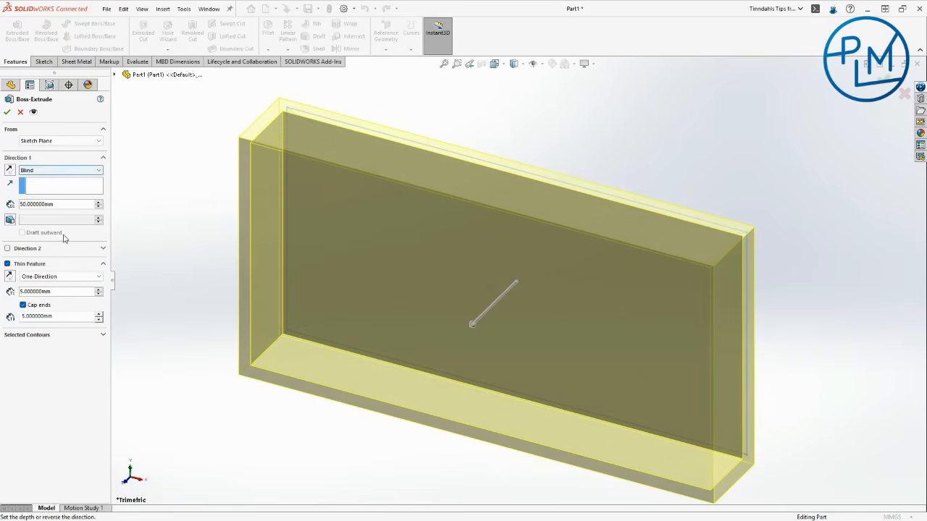
# Step: Extend the extrusion to the other side of the sketch plane with a blind Direction 2 depth of 50 mm
pyautogui.click(8, 248)
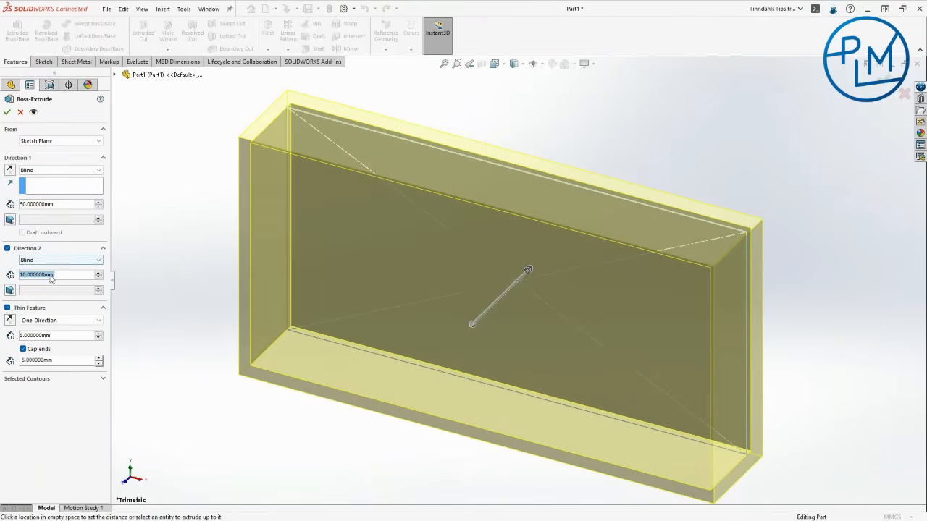
pyautogui.write('5')
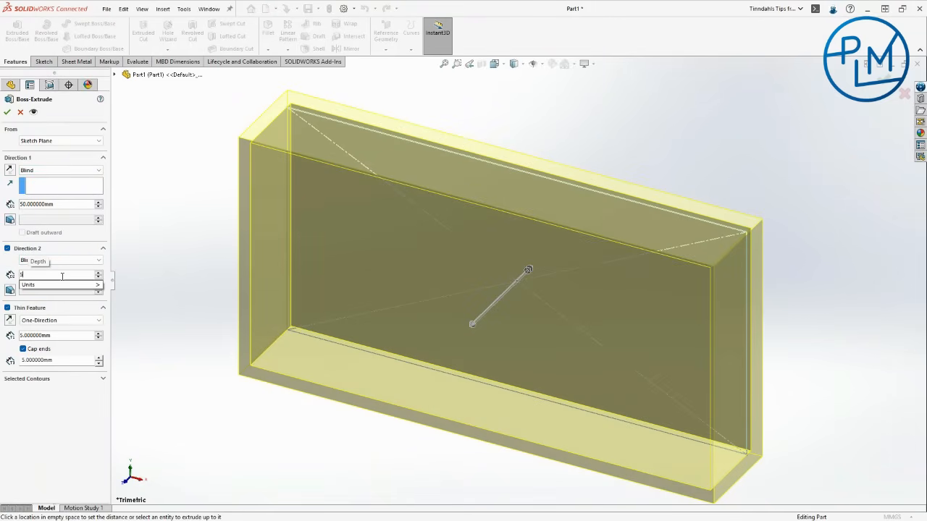
pyautogui.write('0')
pyautogui.press('Return')
# Step: Try the Mid Plane end condition for Direction 1 and return it to Blind
pyautogui.click(73, 171)
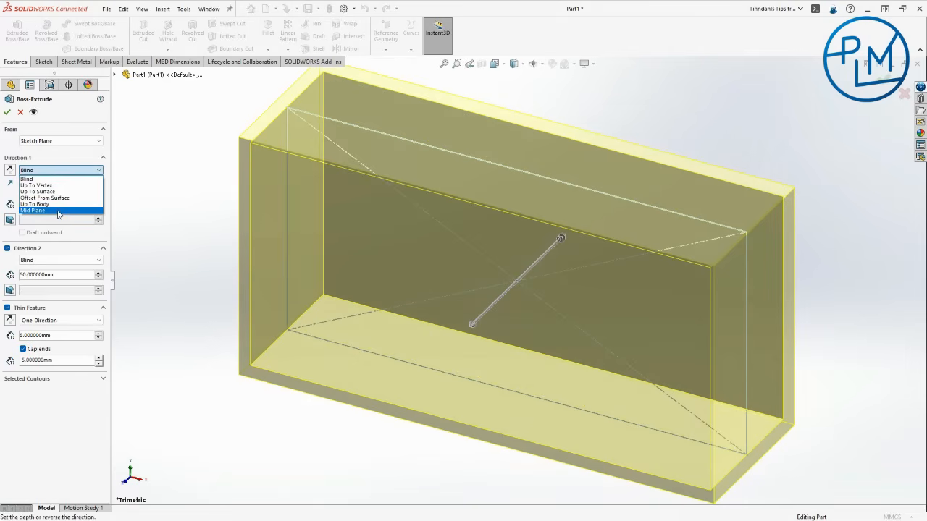
pyautogui.click(58, 212)
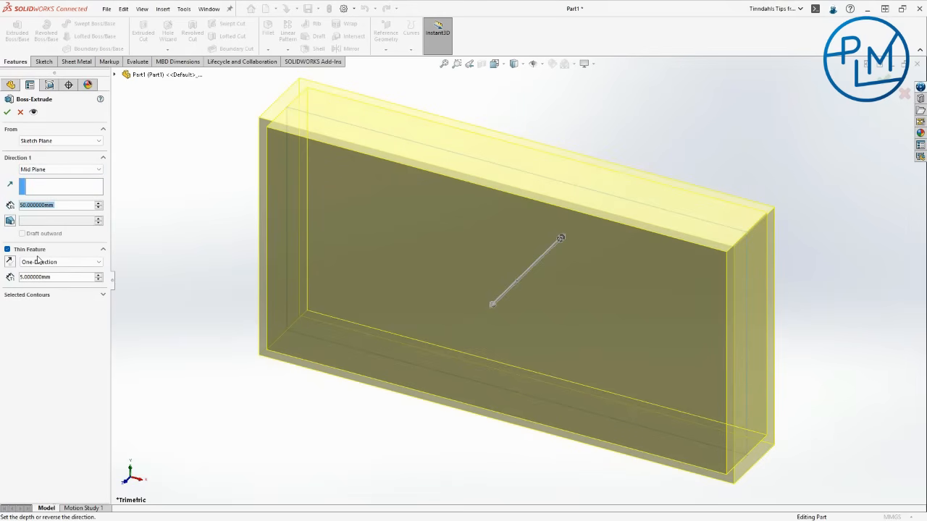
pyautogui.click(55, 171)
pyautogui.click(51, 178)
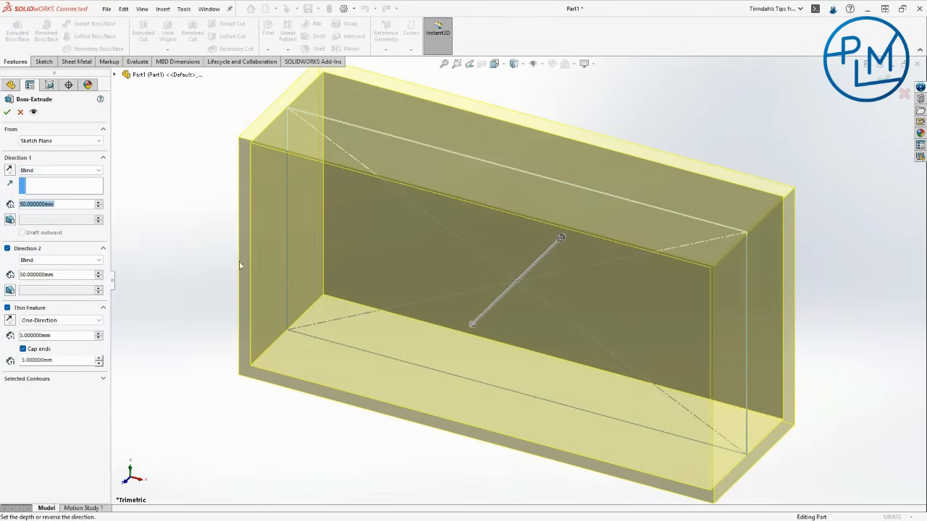
# Step: Accept the thin extrusion and start a symmetric fillet with a 5 mm radius
pyautogui.click(7, 112)
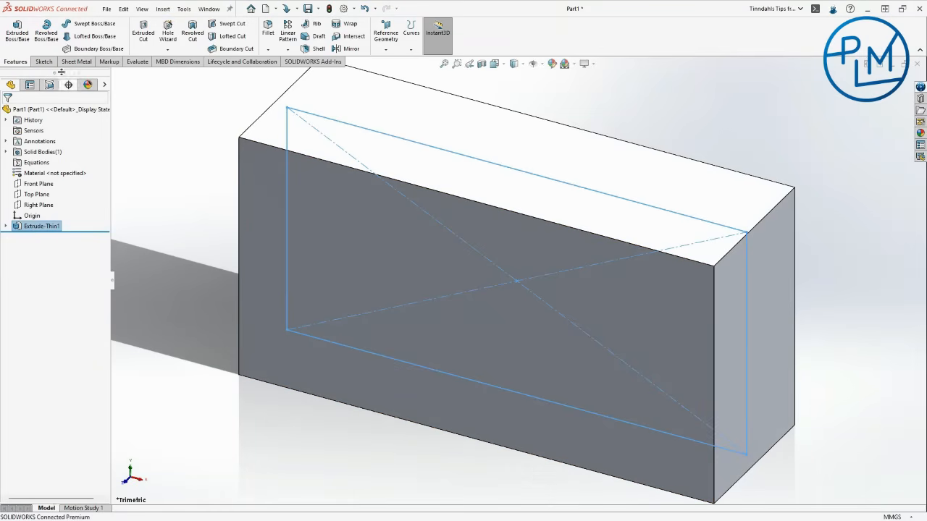
pyautogui.click(261, 42)
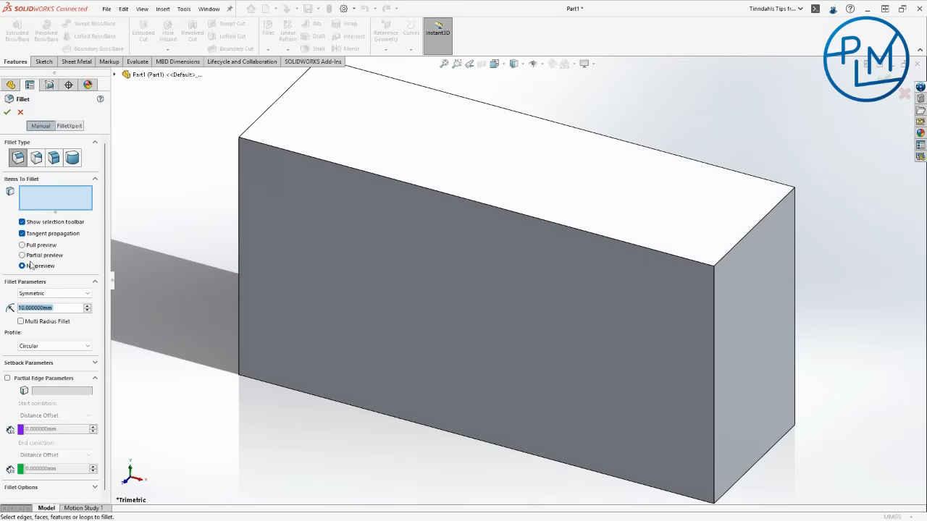
pyautogui.write('5')
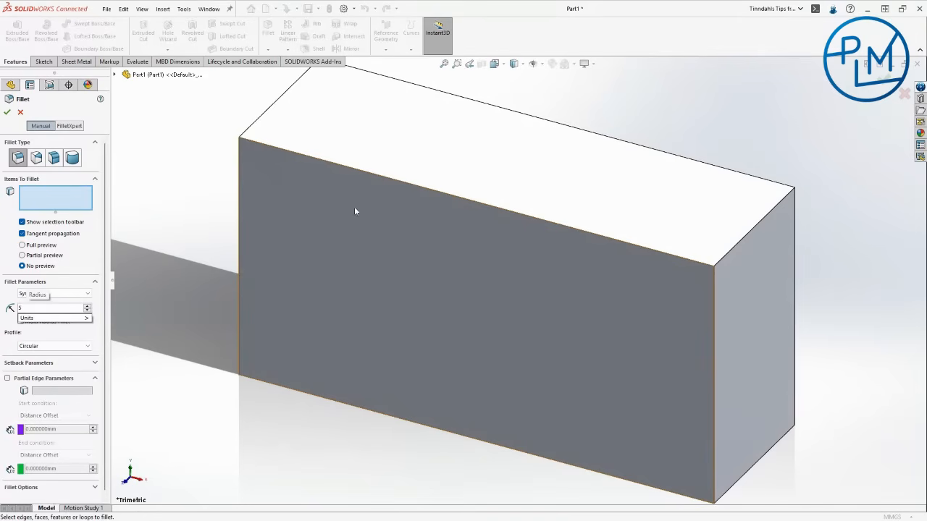
pyautogui.click(174, 197)
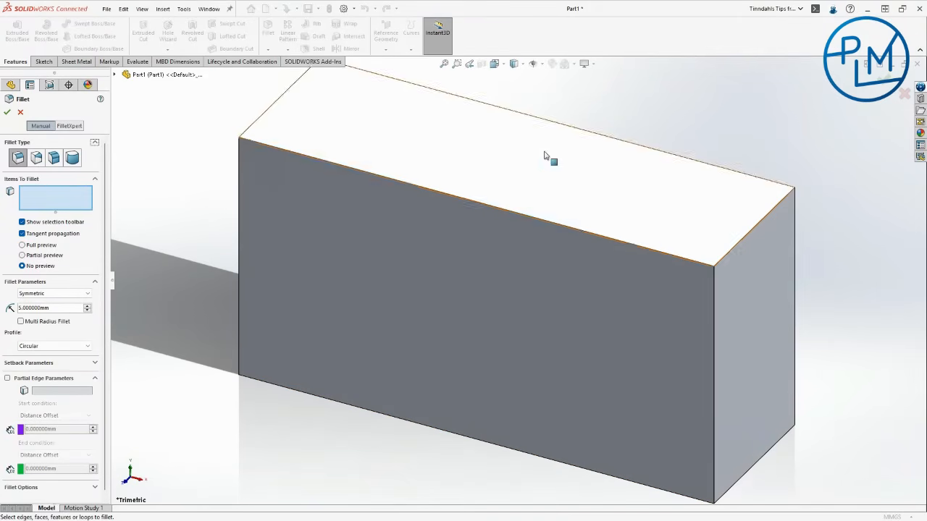
# Step: Round the edges of the box by selecting five of its faces for the fillet and apply it
pyautogui.click(726, 232)
pyautogui.click(753, 285)
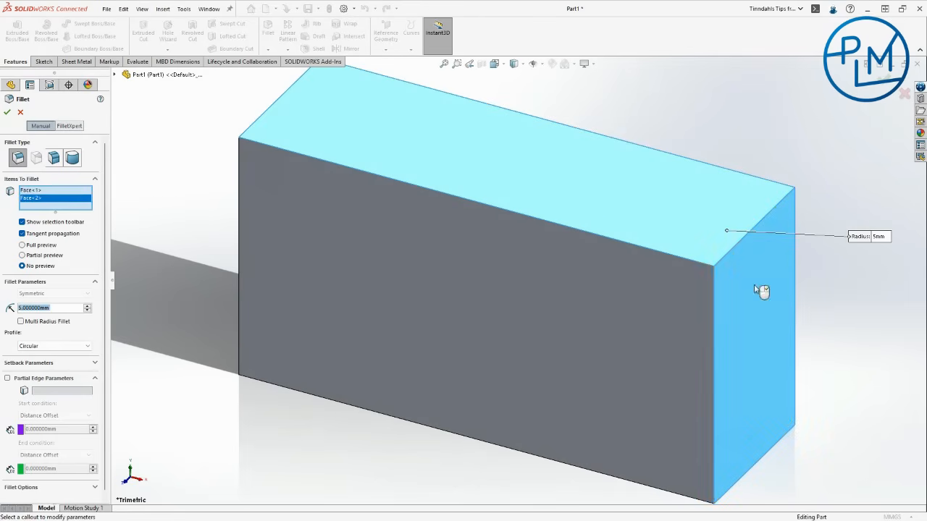
pyautogui.click(635, 332)
pyautogui.moveTo(627, 340); pyautogui.dragTo(424, 220, button='middle')
pyautogui.click(423, 226)
pyautogui.moveTo(416, 257); pyautogui.dragTo(491, 310, button='middle')
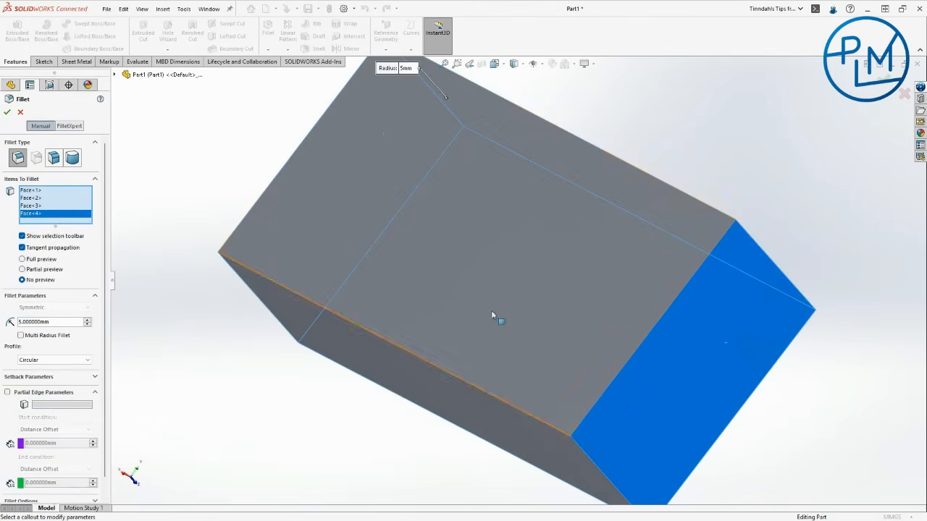
pyautogui.click(433, 331)
pyautogui.moveTo(416, 360); pyautogui.dragTo(520, 375, button='middle')
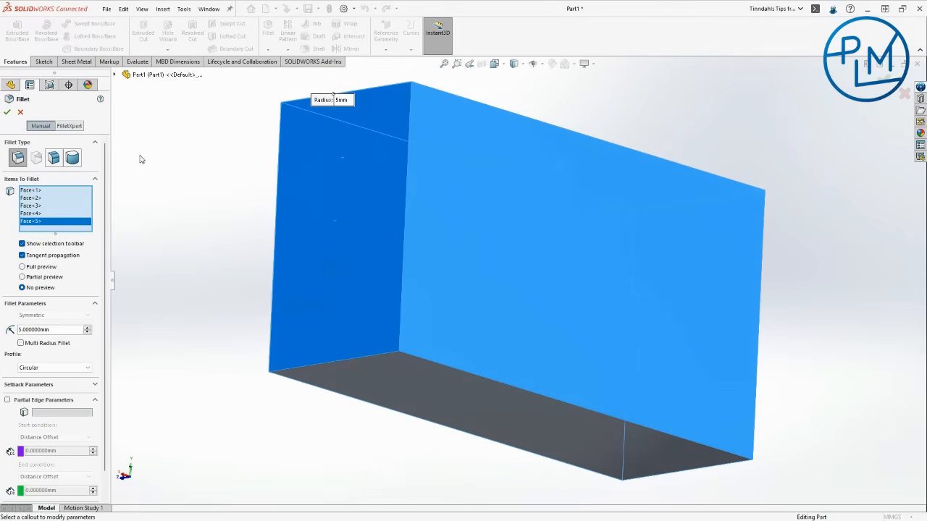
pyautogui.click(7, 112)
pyautogui.moveTo(276, 208); pyautogui.dragTo(348, 319, button='middle')
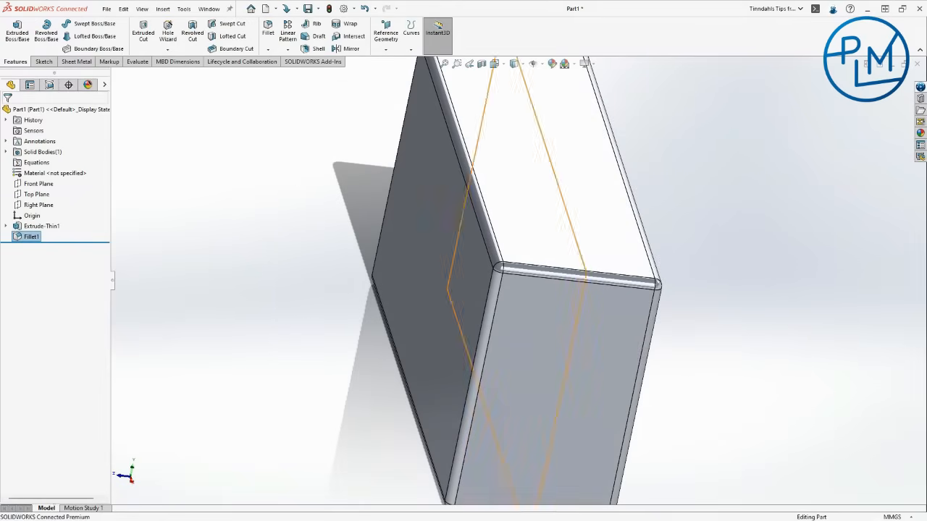
# Step: Edit the thin extrusion and set its Direction 1 depth to 100 mm
pyautogui.rightClick(43, 227)
pyautogui.click(52, 201)
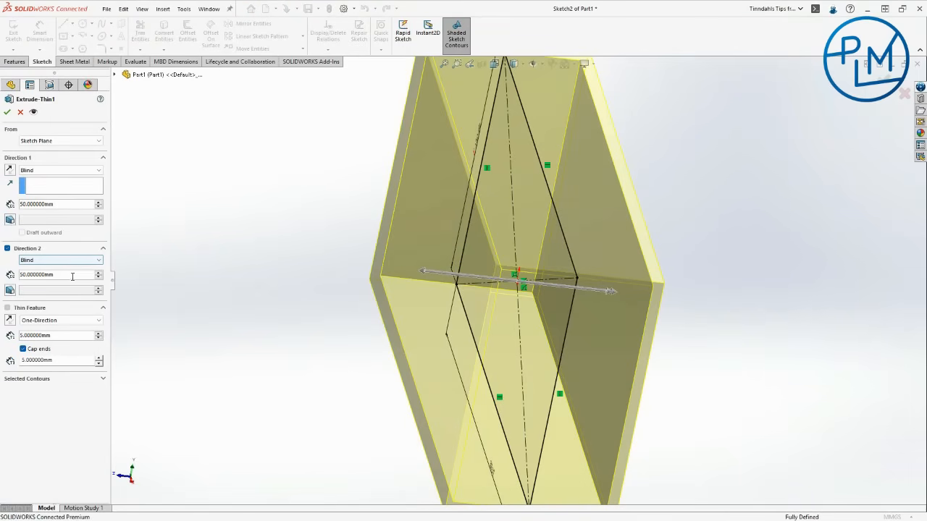
pyautogui.moveTo(80, 205); pyautogui.dragTo(4, 203)
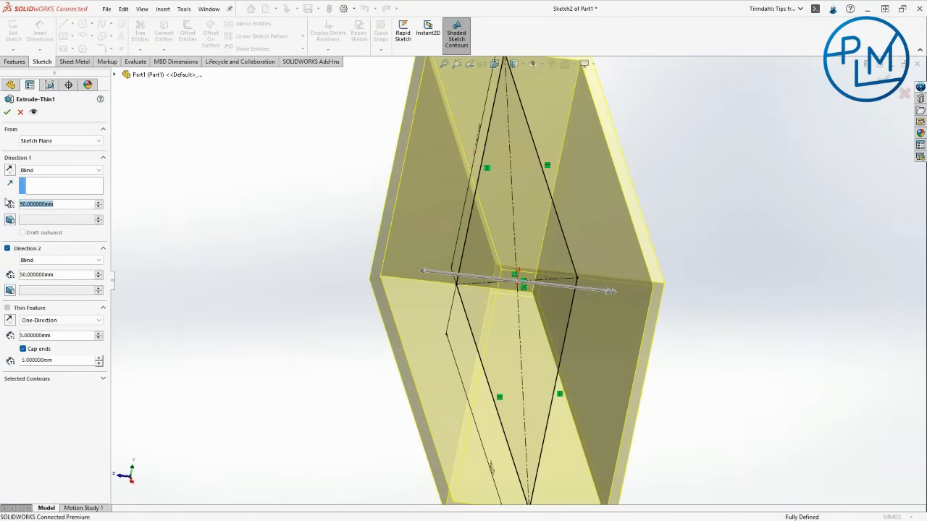
pyautogui.write('7')
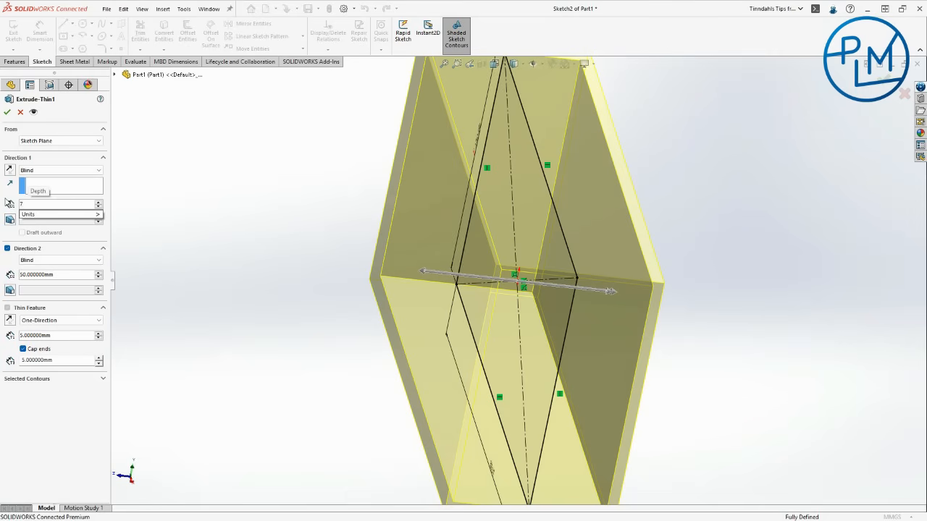
pyautogui.write('00')
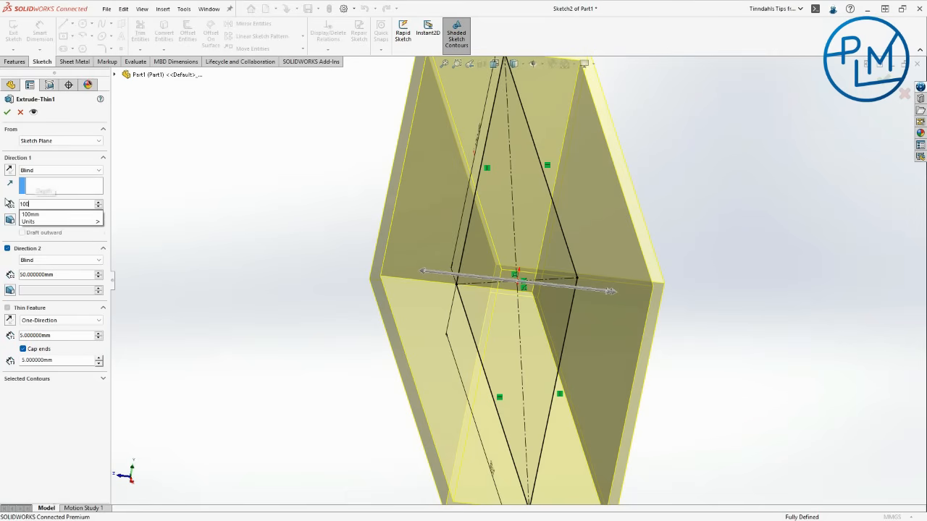
pyautogui.press('Return')
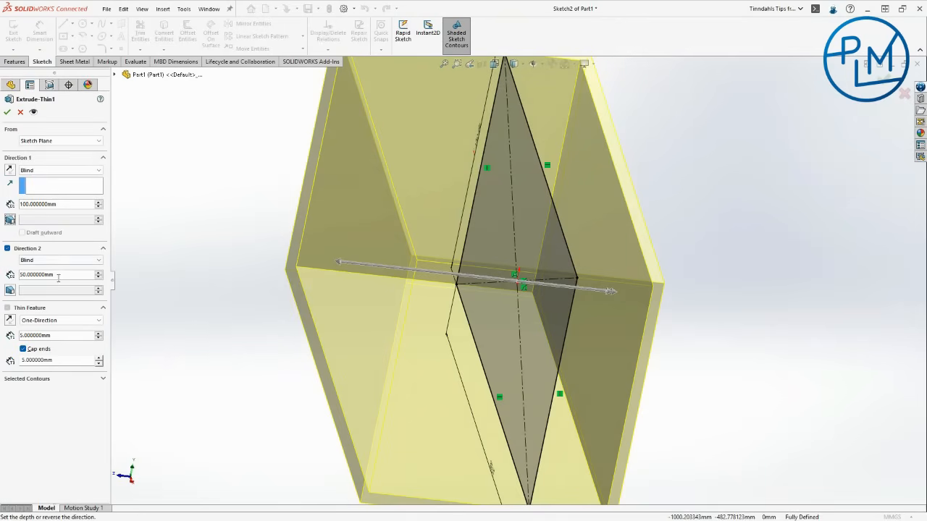
# Step: Set the Direction 2 depth of the thin extrusion to 100 mm and accept the edited feature
pyautogui.click(62, 275)
pyautogui.write('100')
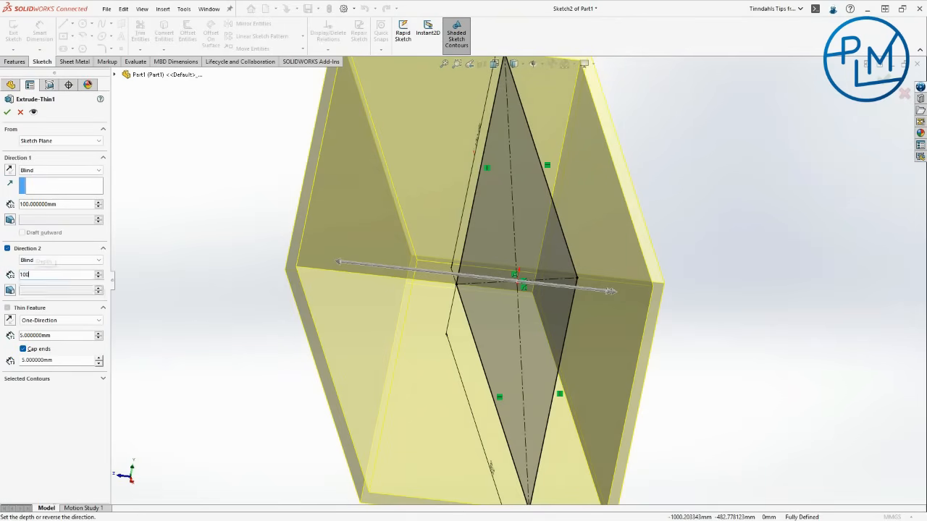
pyautogui.press('Return')
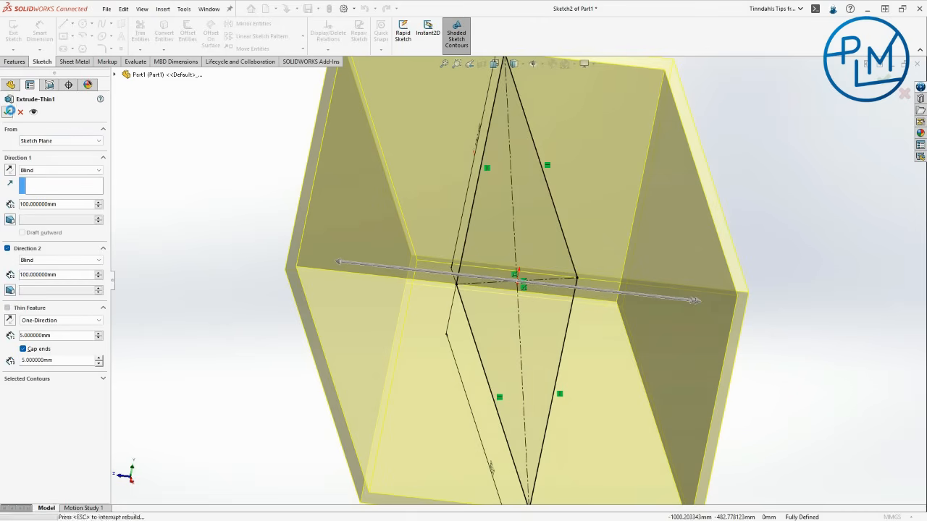
pyautogui.click(8, 113)
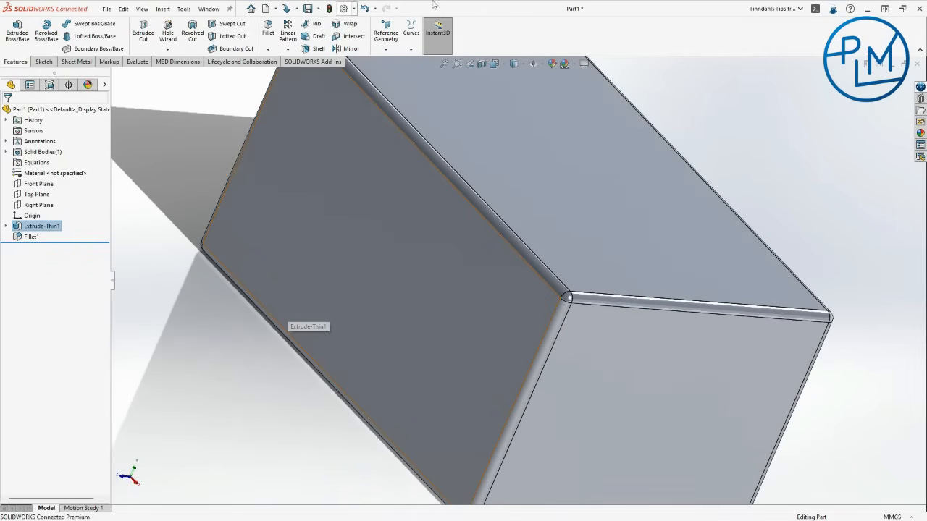
# Step: Inspect the extended box with a temporary Front Plane section view moved to an offset of 118 mm
pyautogui.click(481, 64)
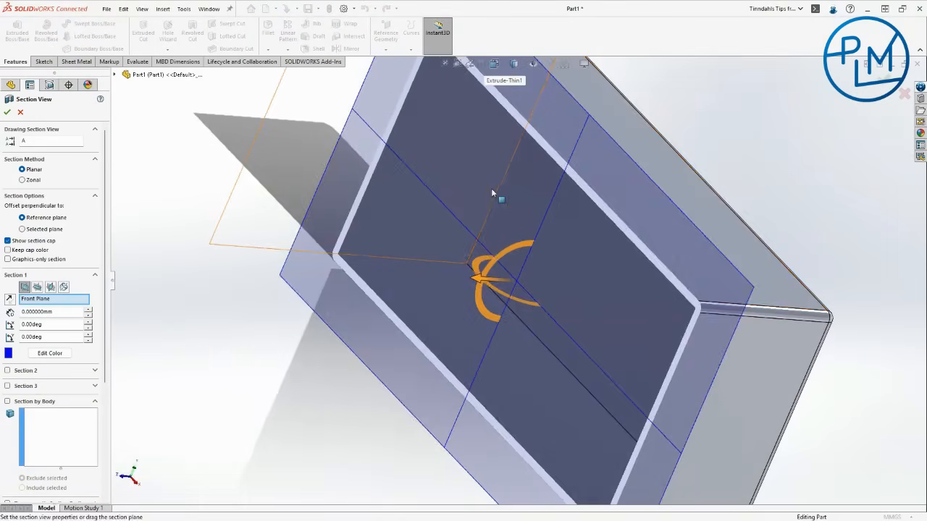
pyautogui.moveTo(406, 268); pyautogui.dragTo(206, 249)
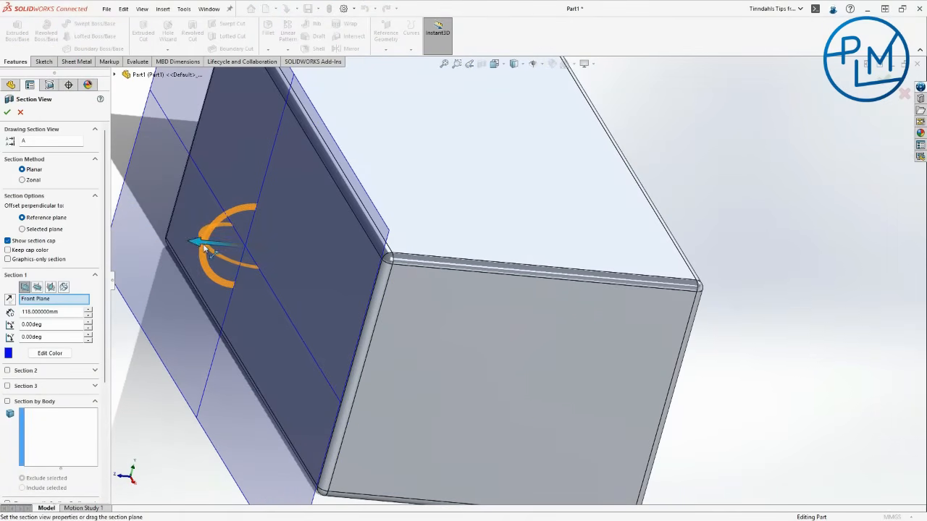
pyautogui.click(20, 113)
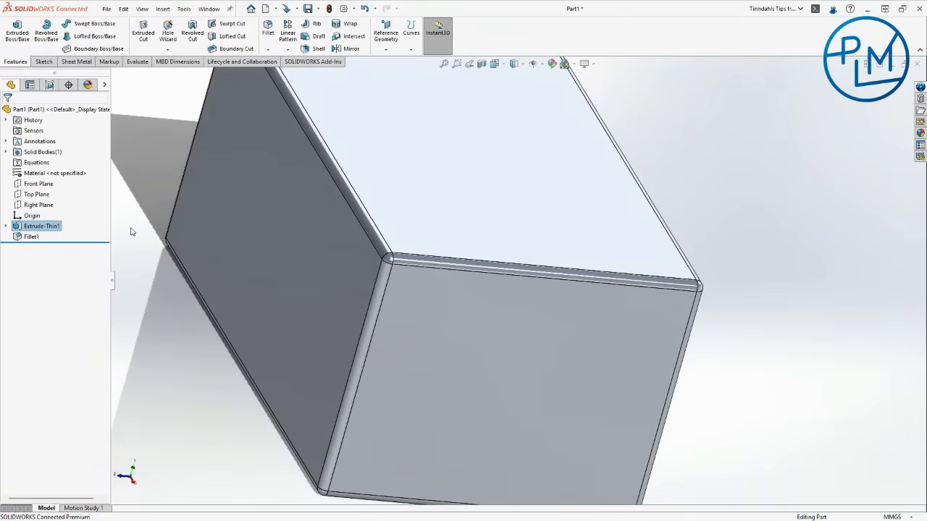
pyautogui.moveTo(452, 236); pyautogui.dragTo(456, 323, button='middle')
pyautogui.scroll(4, 456, 323)
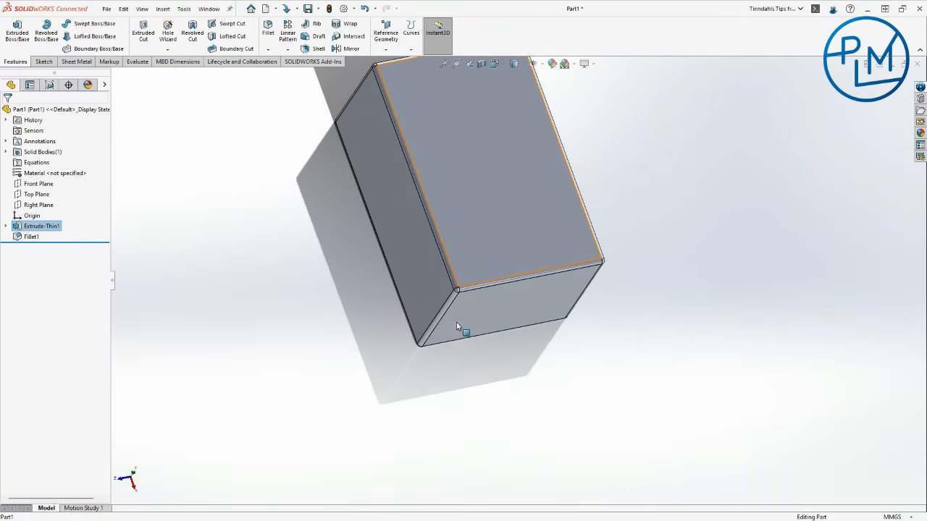
pyautogui.click(501, 221)
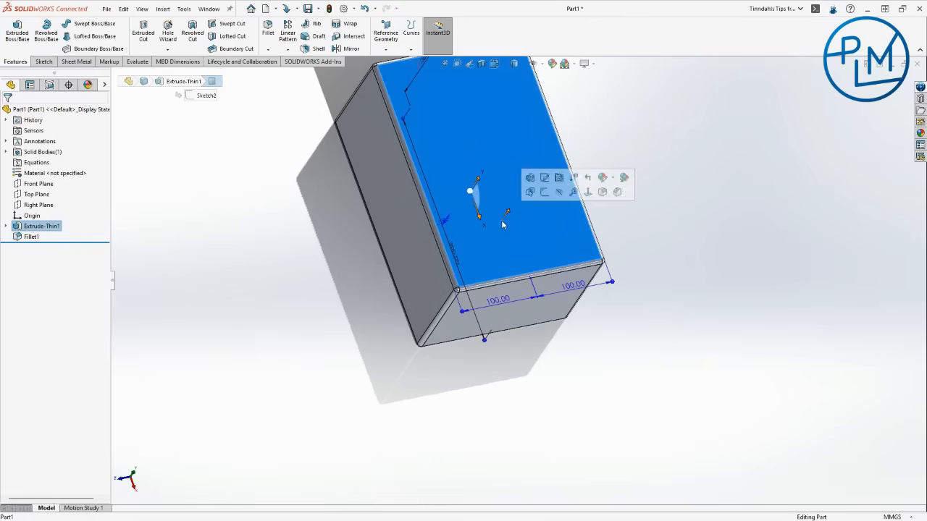
pyautogui.click(421, 278)
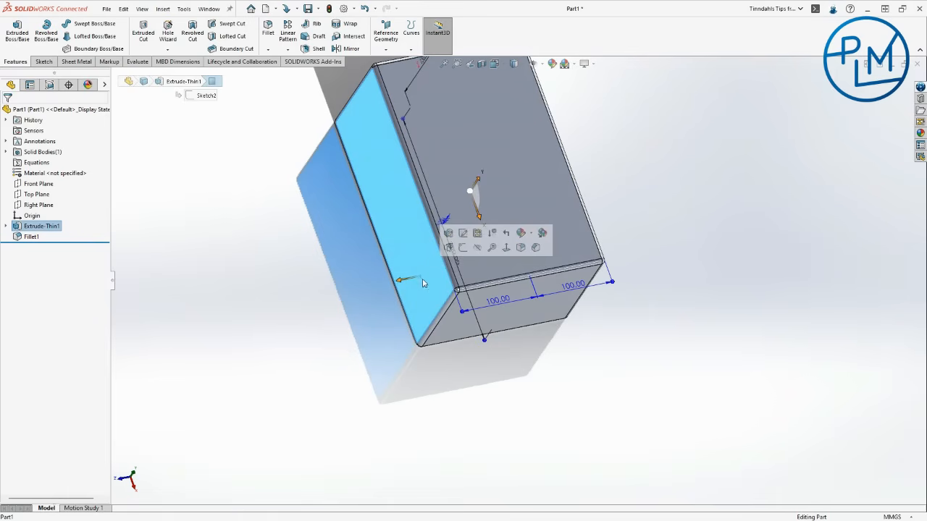
pyautogui.click(405, 362)
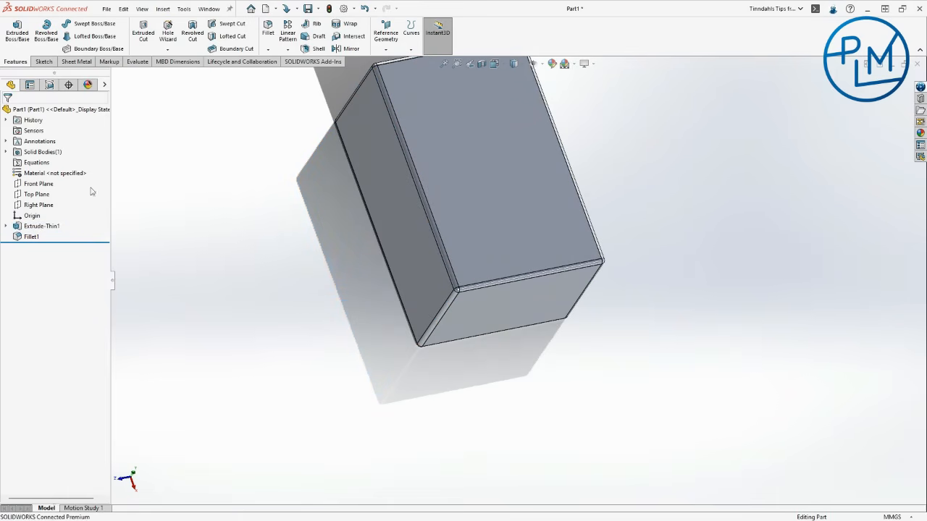
# Step: Open a new sketch on the Top Plane with the Line tool
pyautogui.click(37, 194)
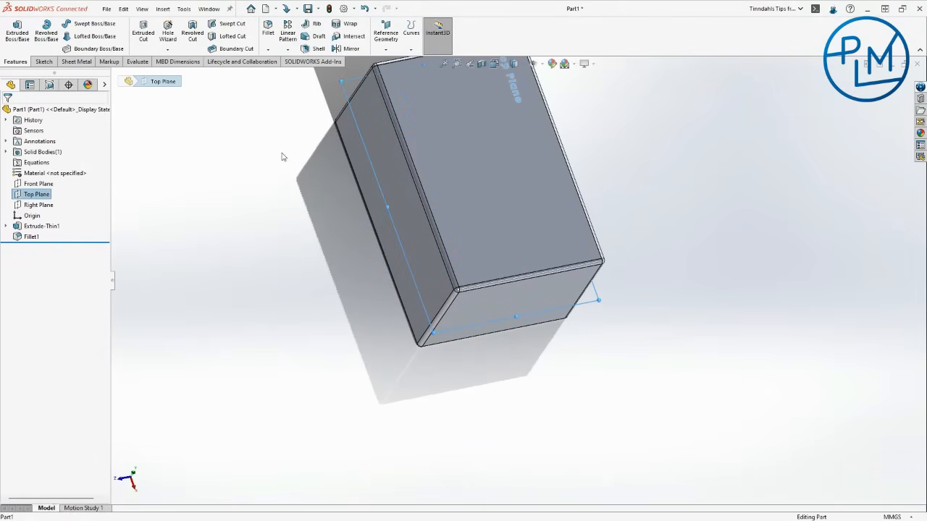
pyautogui.click(43, 62)
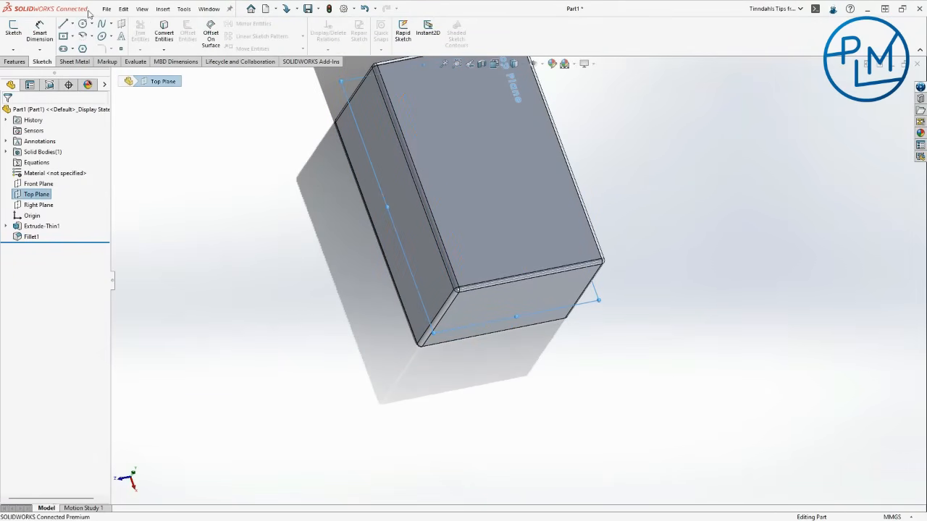
pyautogui.click(64, 25)
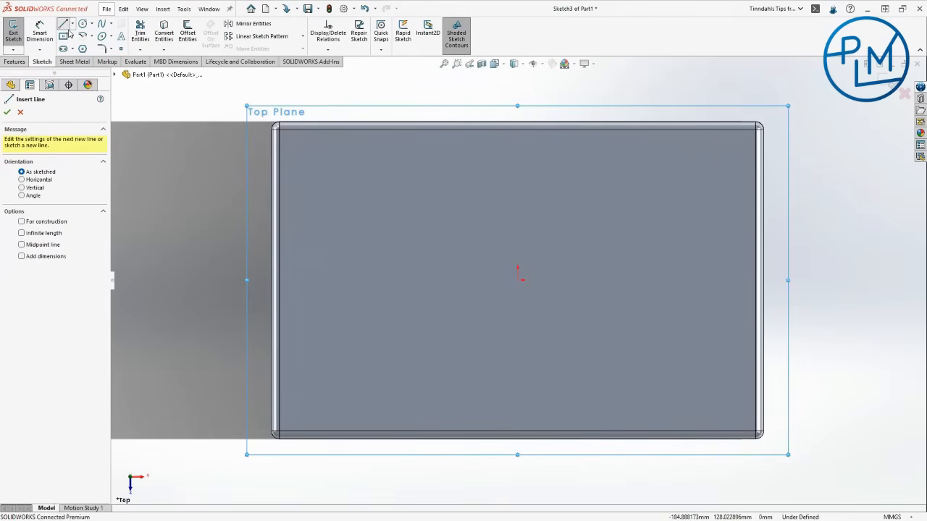
# Step: Draw a chain of four horizontal lines across the box's full width just below the origin and make them equal in length
pyautogui.click(274, 306)
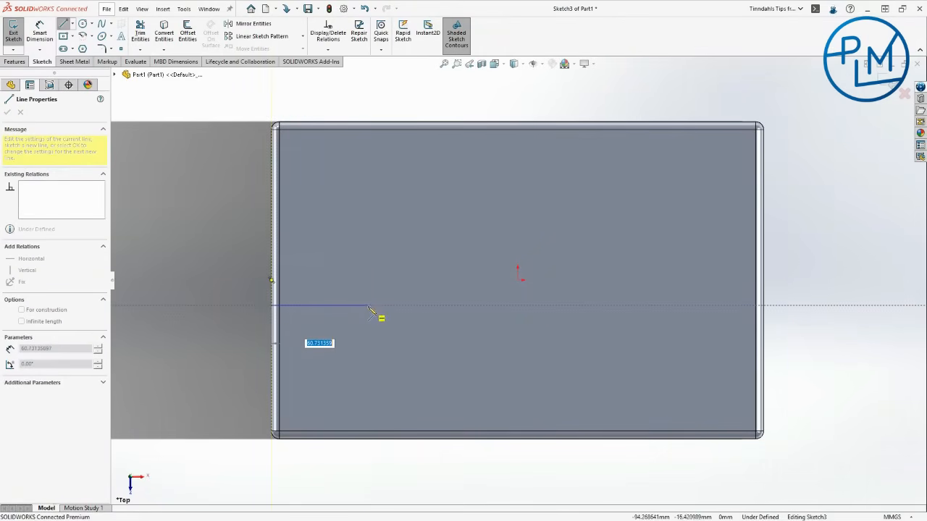
pyautogui.click(369, 306)
pyautogui.click(517, 305)
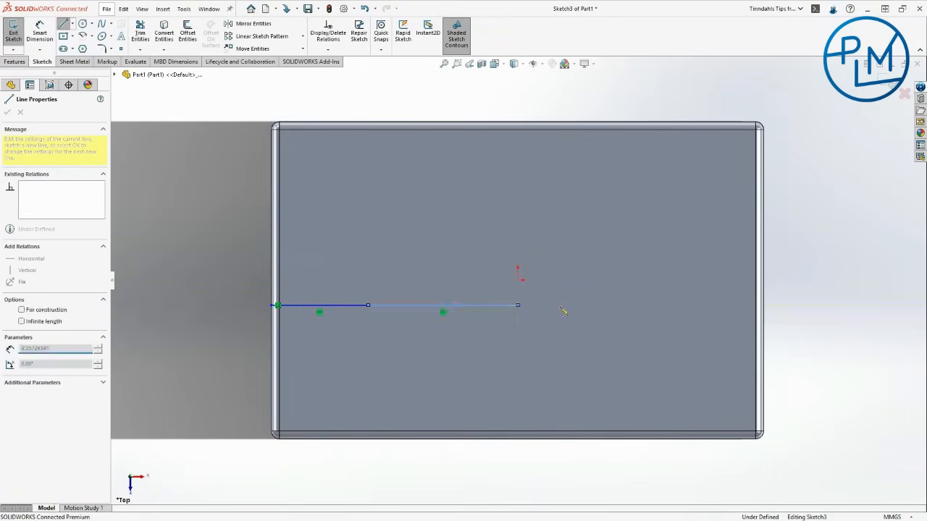
pyautogui.click(644, 306)
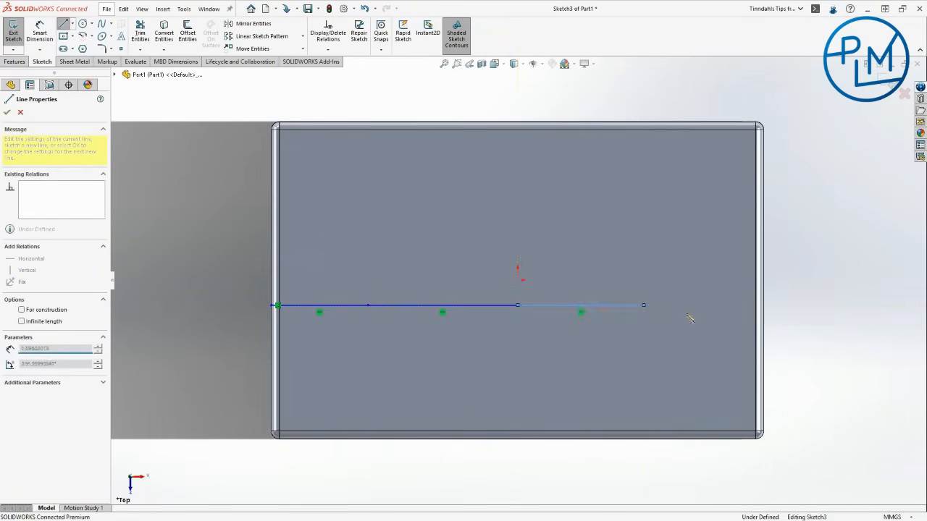
pyautogui.click(765, 306)
pyautogui.press('Escape')
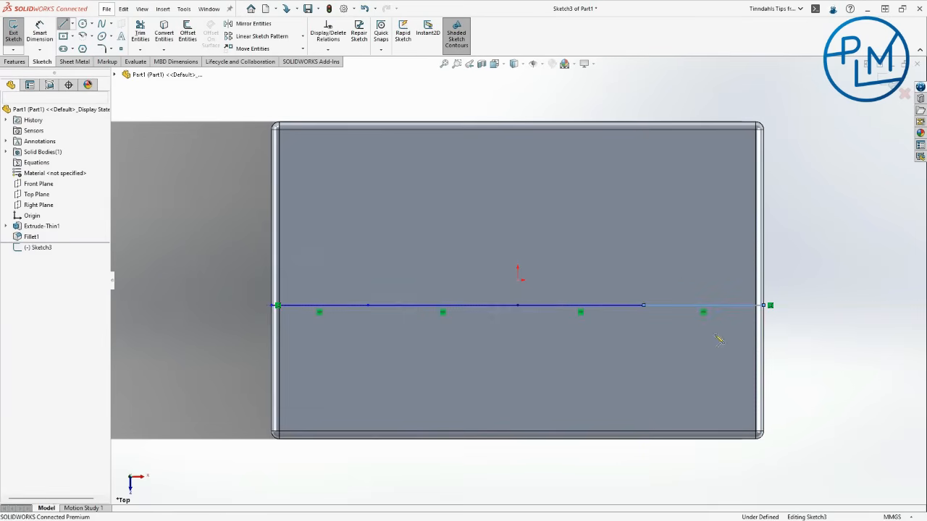
pyautogui.moveTo(678, 262)
pyautogui.mouseDown()
pyautogui.moveTo(400, 366)
pyautogui.moveTo(322, 355)
pyautogui.moveTo(326, 347)
pyautogui.mouseUp()
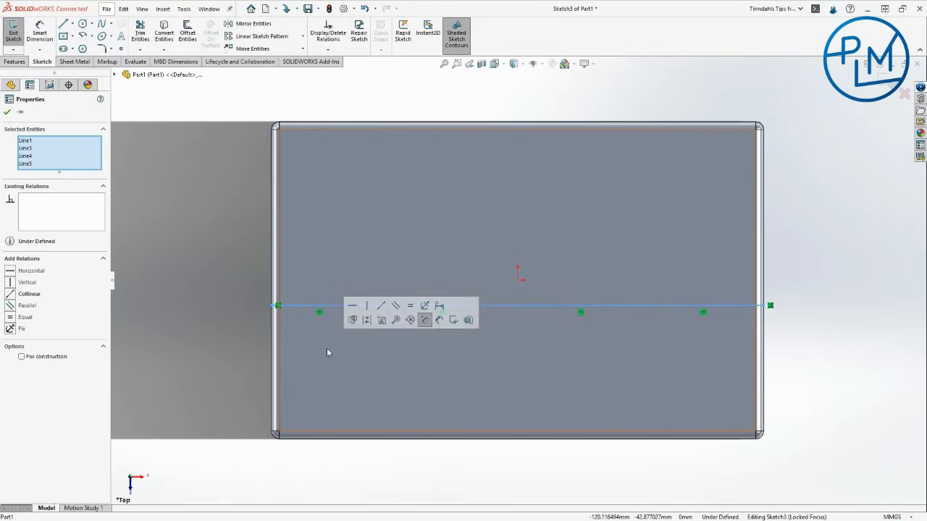
pyautogui.click(409, 305)
# Step: Dimension the distance between the origin and the line chain and set it to 15 mm
pyautogui.click(43, 29)
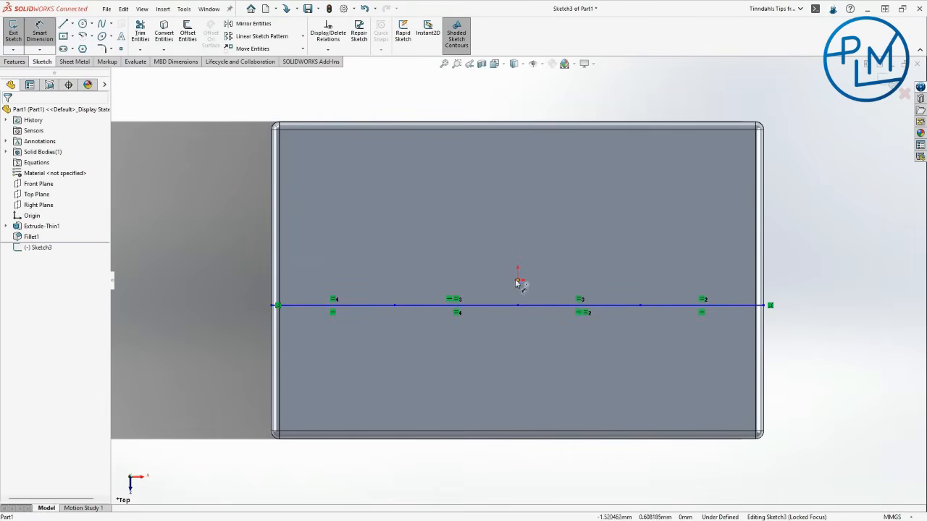
pyautogui.click(518, 279)
pyautogui.click(532, 311)
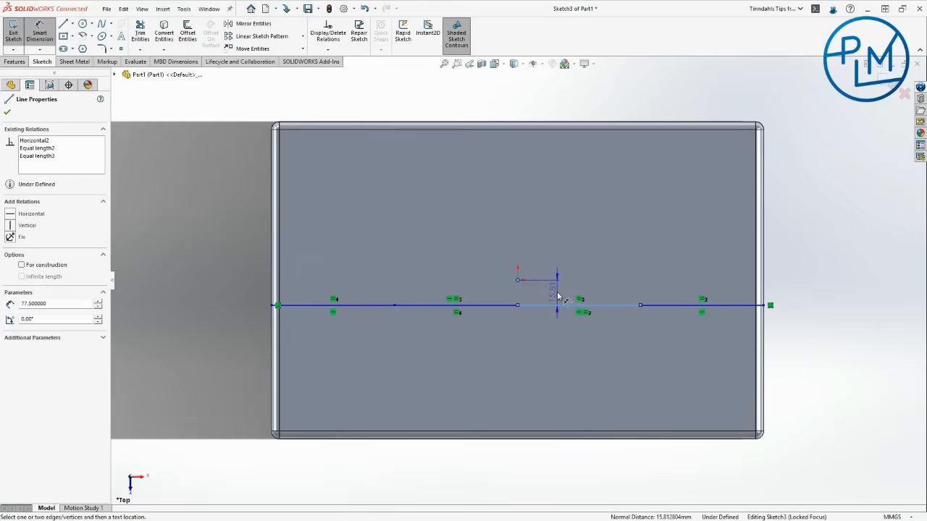
pyautogui.click(556, 292)
pyautogui.write('150')
pyautogui.press('Return')
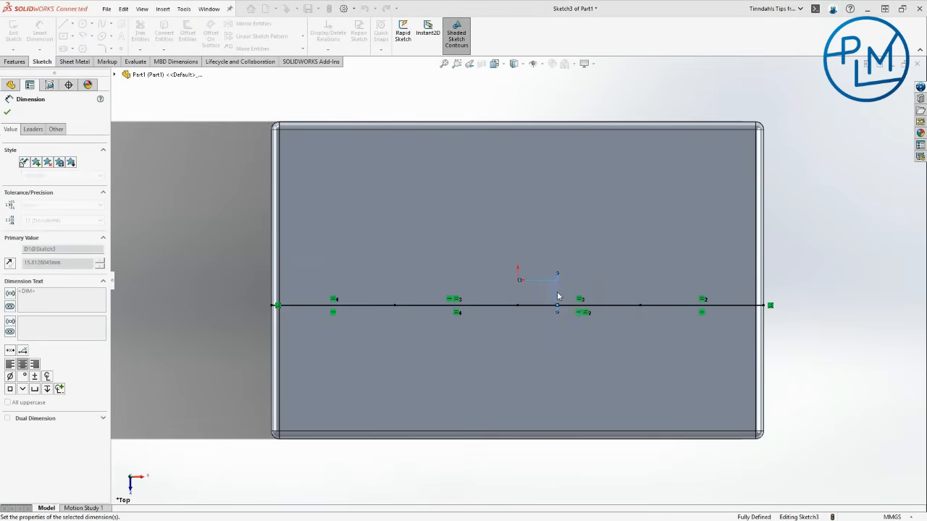
pyautogui.click(550, 404)
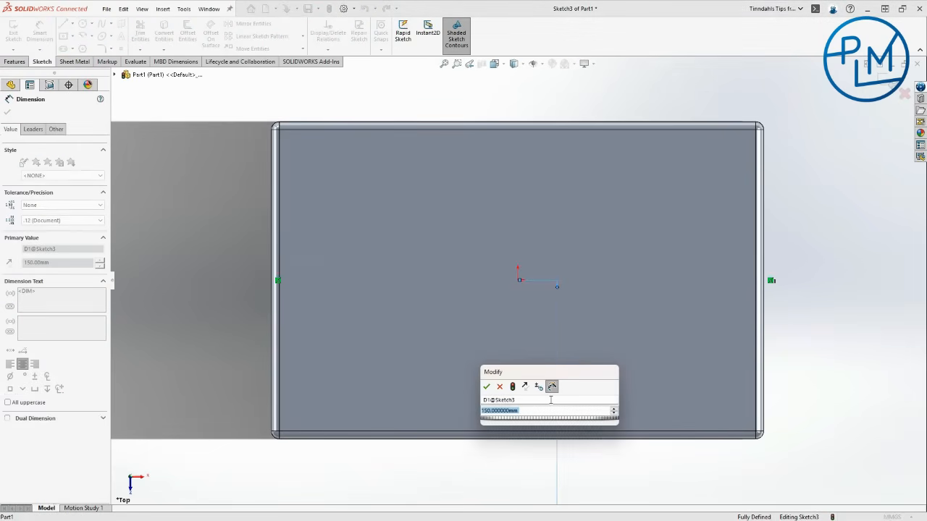
pyautogui.write('15')
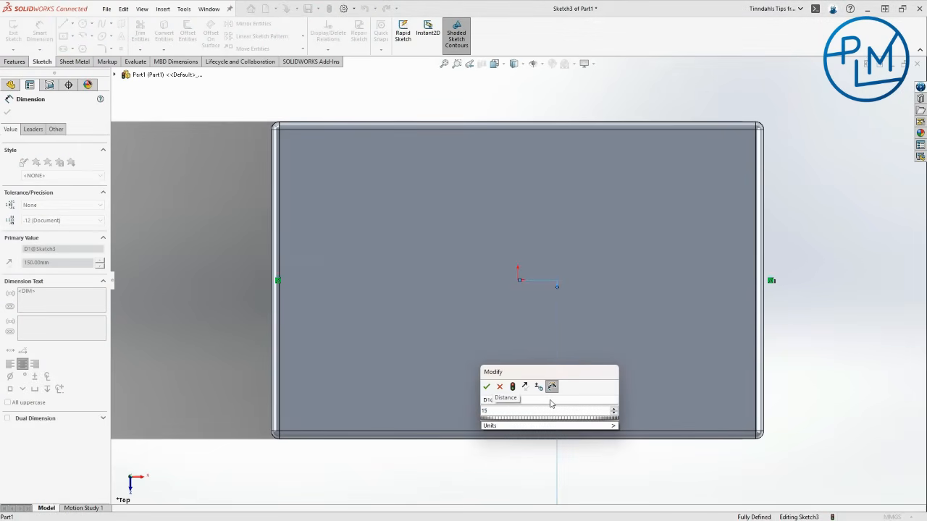
pyautogui.press('Return')
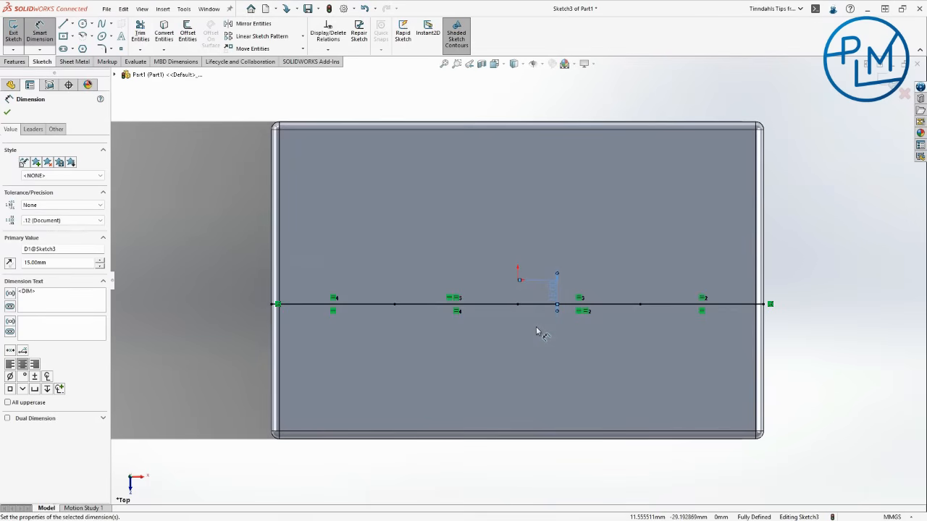
pyautogui.press('Escape')
# Step: Delete the four equal lines from the sketch
pyautogui.moveTo(730, 245)
pyautogui.mouseDown()
pyautogui.moveTo(351, 406)
pyautogui.moveTo(349, 391)
pyautogui.mouseUp()
pyautogui.press('Delete')
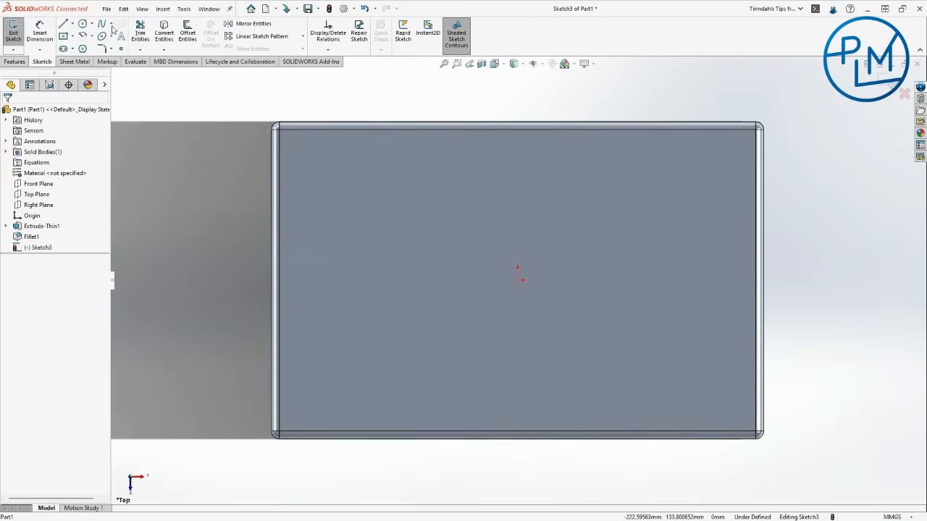
# Step: Sketch one horizontal line about 310 mm long below the origin, spanning the box between its two side edges
pyautogui.click(64, 26)
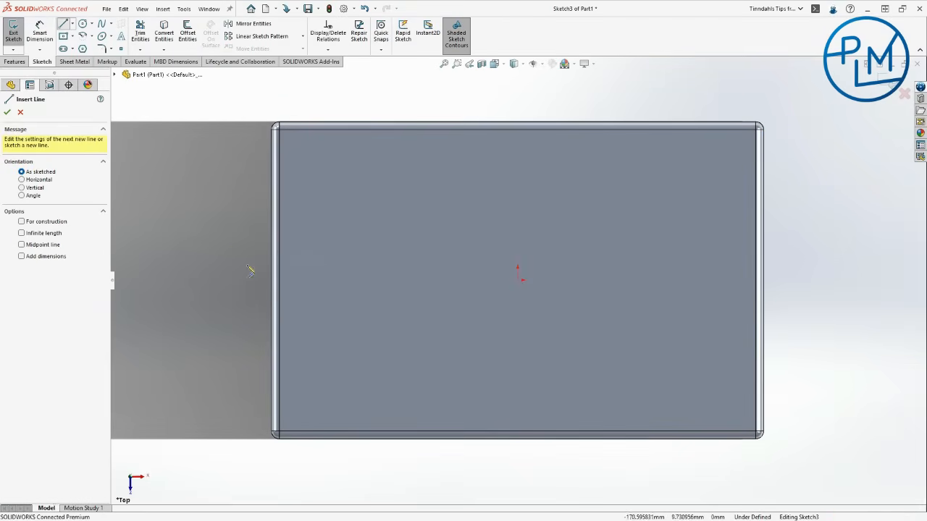
pyautogui.click(275, 310)
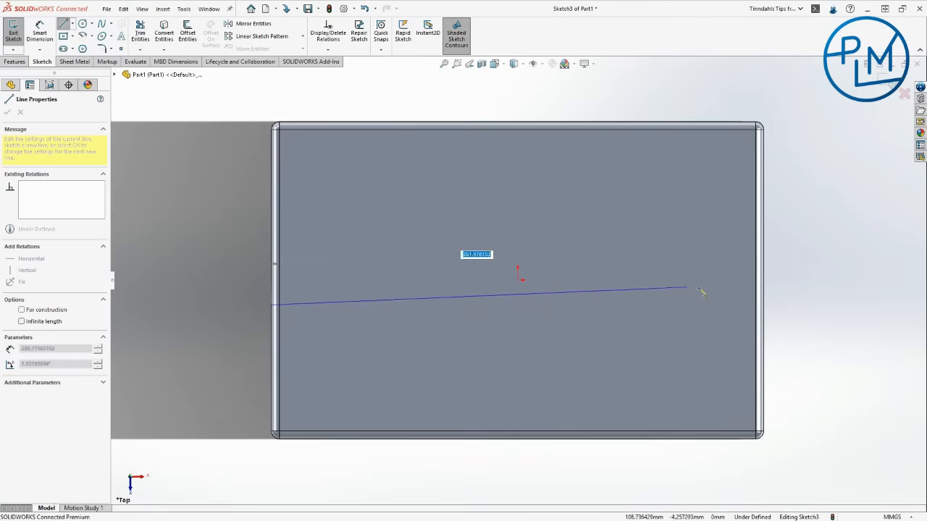
pyautogui.click(764, 305)
pyautogui.press('Escape')
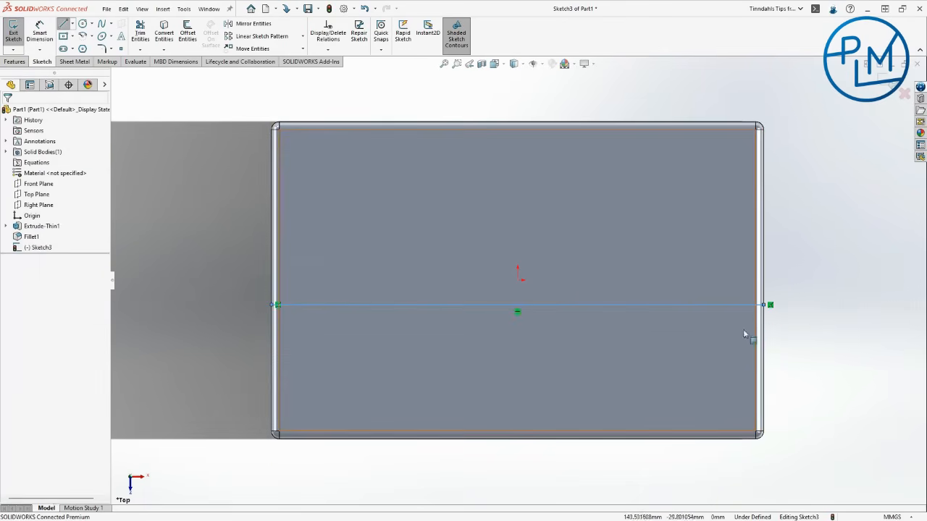
# Step: Dimension the single horizontal line 15 mm from the origin
pyautogui.click(40, 33)
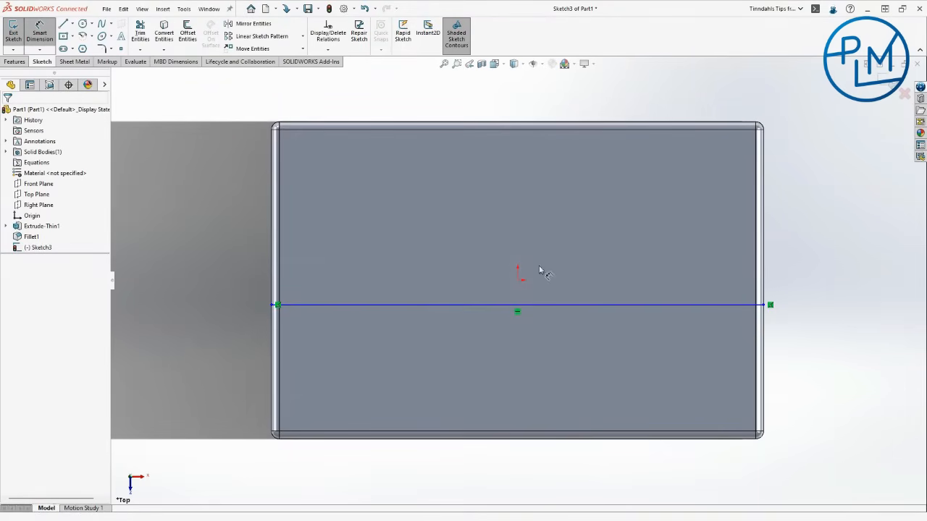
pyautogui.click(533, 307)
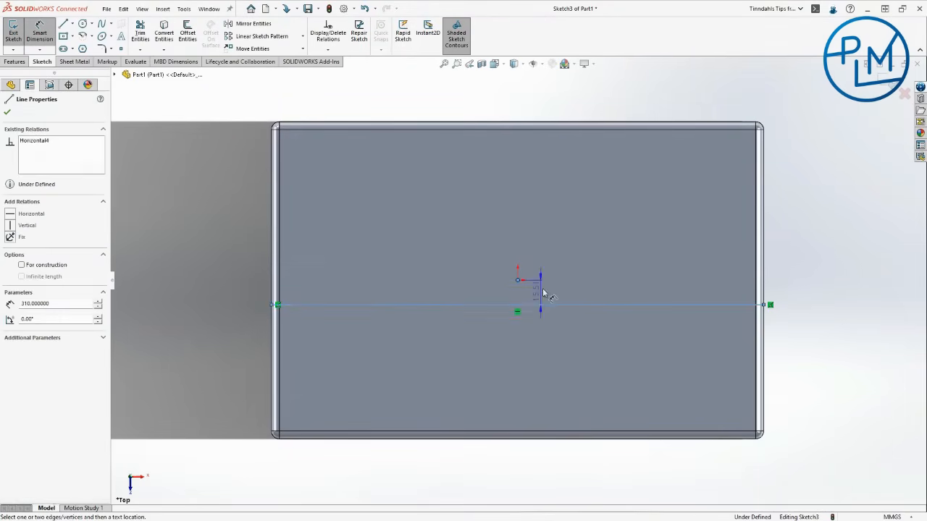
pyautogui.click(585, 289)
pyautogui.write('15')
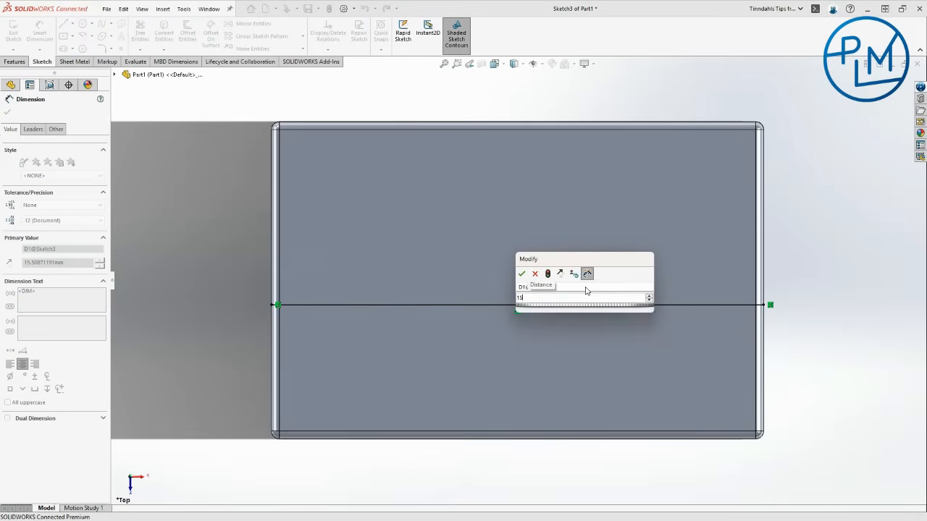
pyautogui.press('Return')
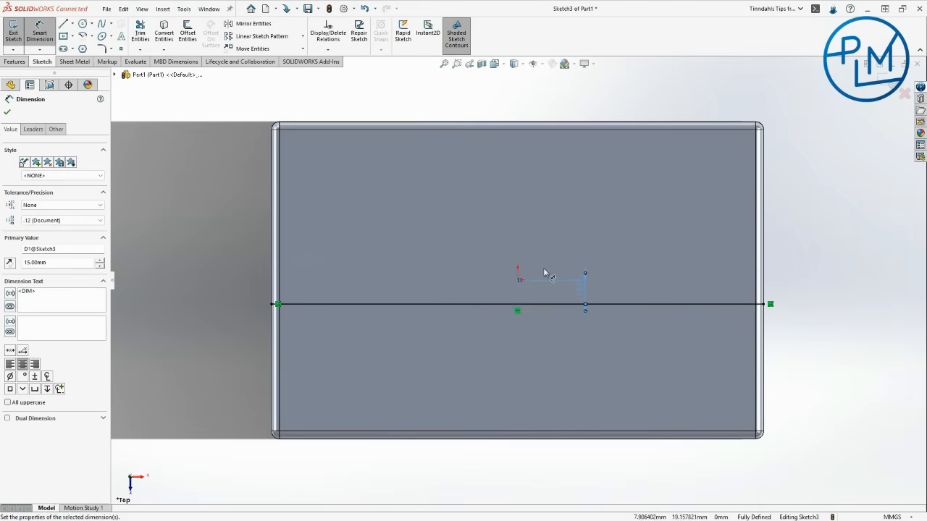
pyautogui.press('Escape')
# Step: Find the Segment command and divide the horizontal line evenly with 3 sketch points
pyautogui.press('s')
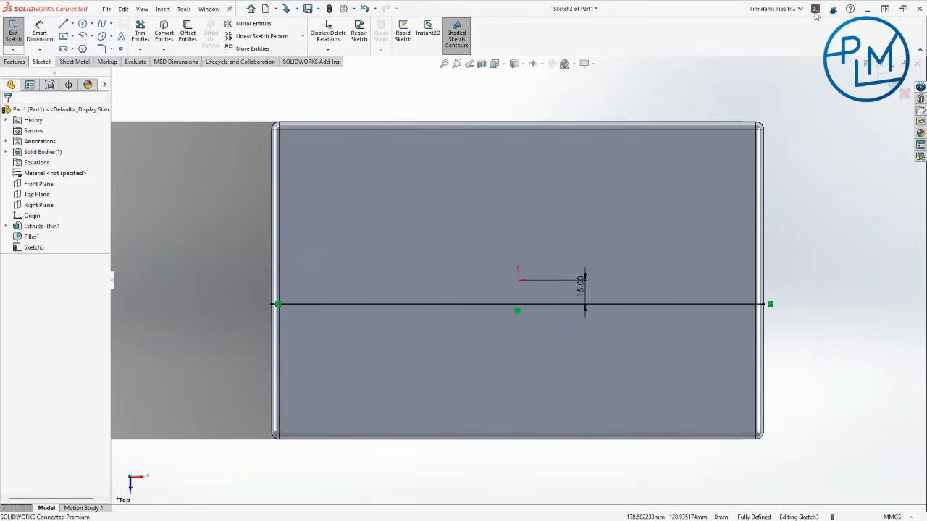
pyautogui.press('s')
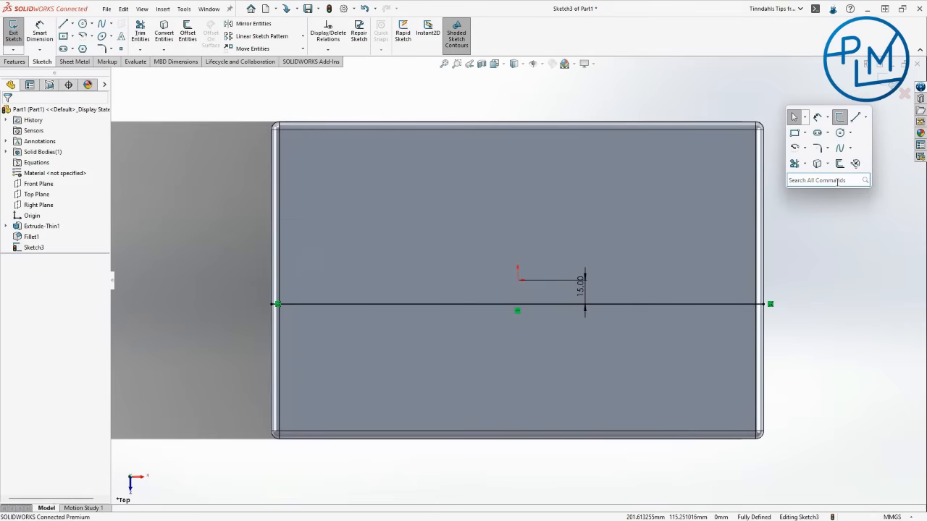
pyautogui.write('seg')
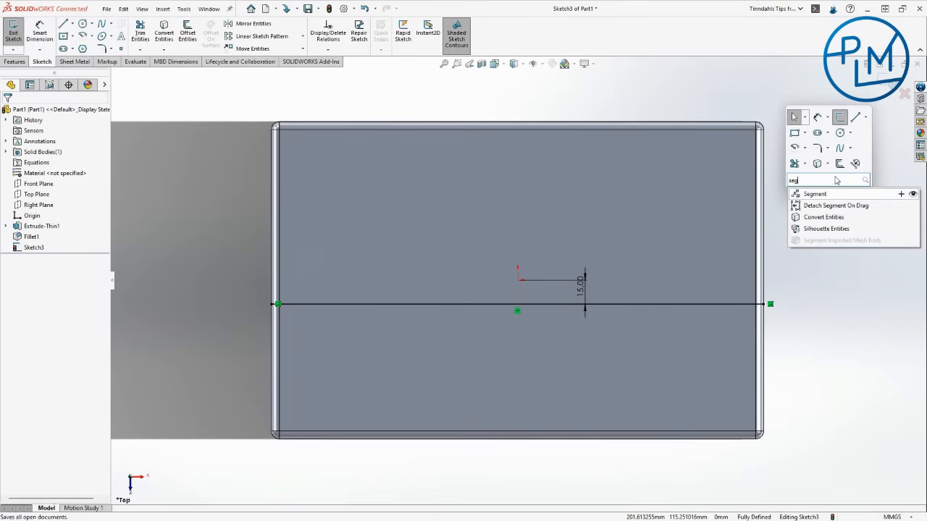
pyautogui.click(818, 193)
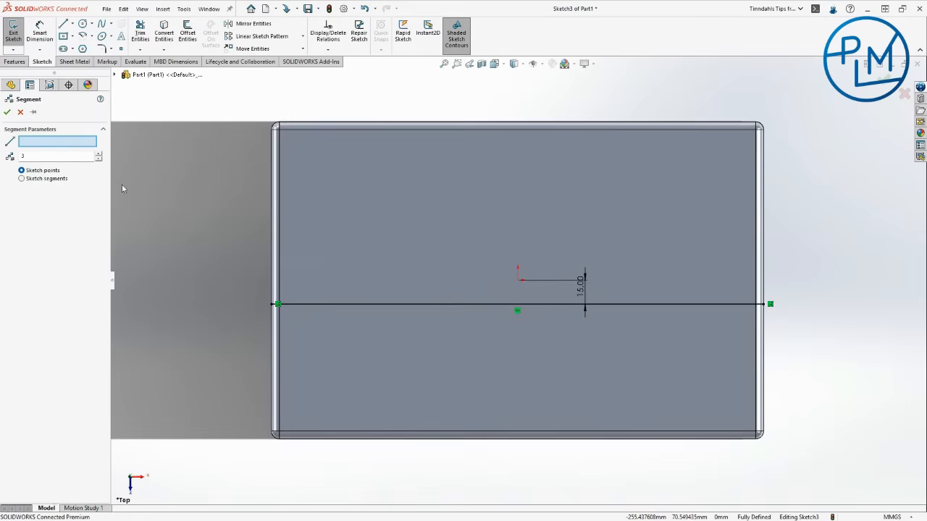
pyautogui.click(382, 304)
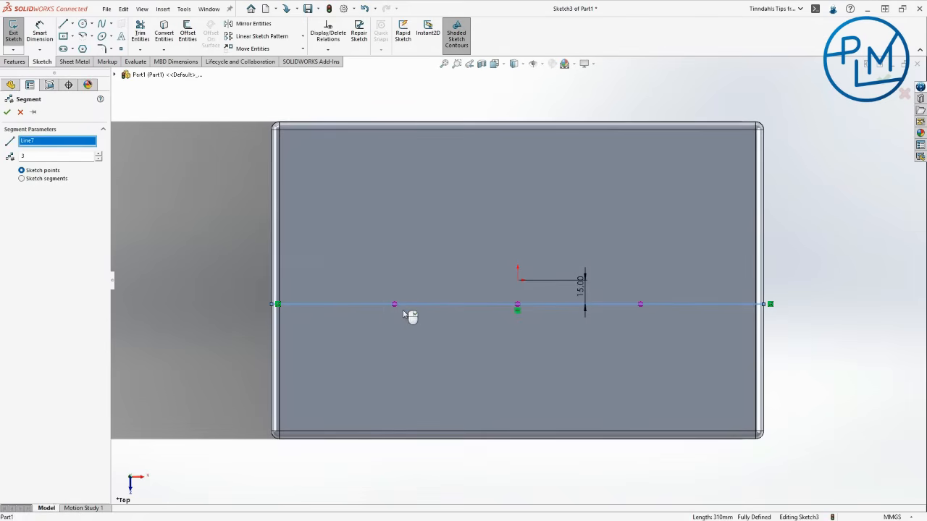
pyautogui.click(8, 112)
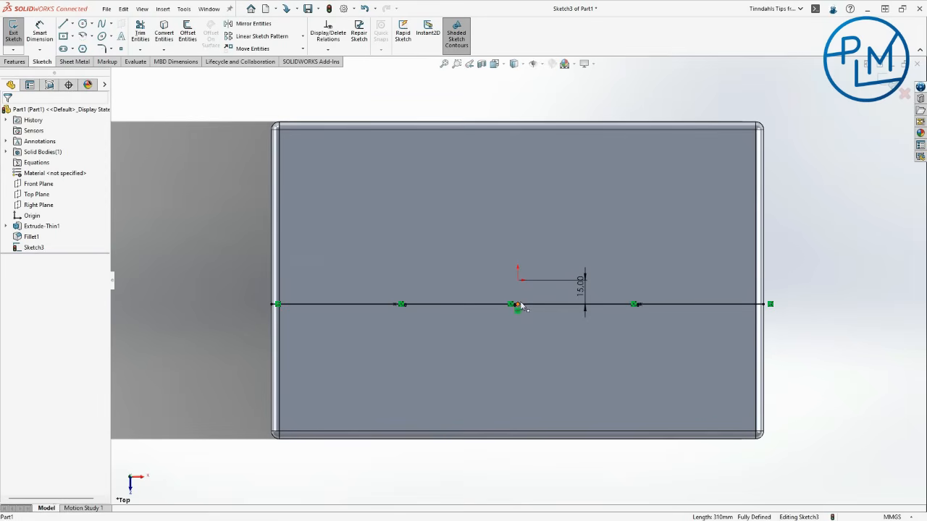
# Step: Close the divided-line sketch and sketch two circles on the Front Plane, about 54 and 57 mm in diameter, centred on the line's outer division points
pyautogui.moveTo(517, 307)
pyautogui.mouseDown(button='middle')
pyautogui.moveTo(517, 321)
pyautogui.moveTo(558, 298)
pyautogui.moveTo(586, 122)
pyautogui.moveTo(577, 275)
pyautogui.mouseUp(button='middle')
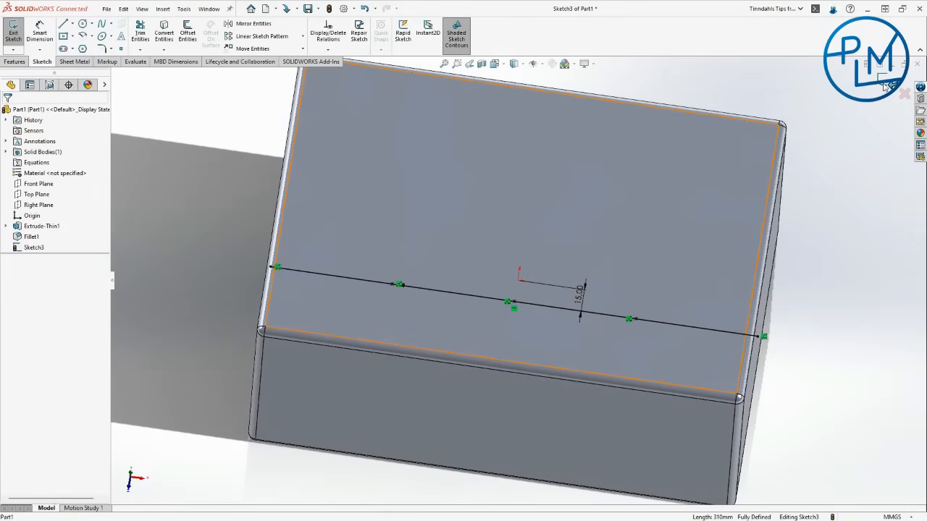
pyautogui.click(885, 84)
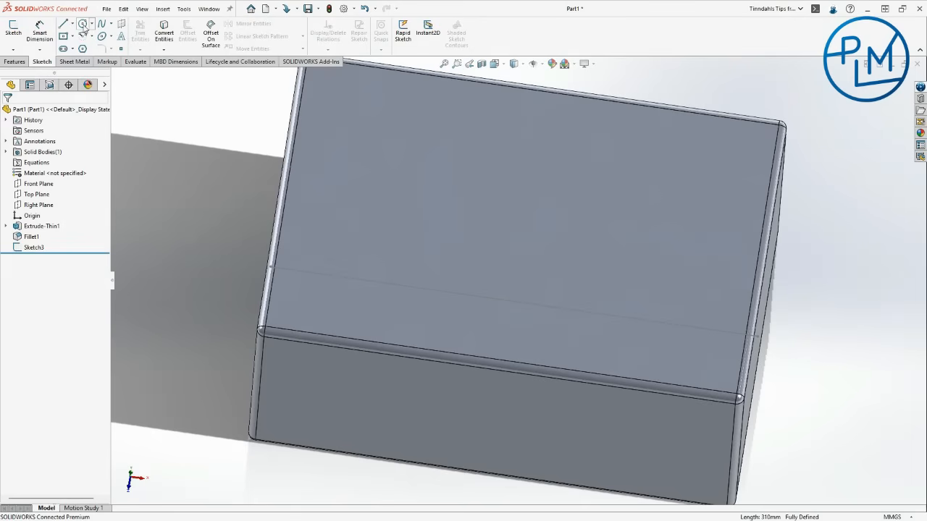
pyautogui.click(36, 187)
pyautogui.moveTo(273, 272); pyautogui.dragTo(275, 238, button='middle')
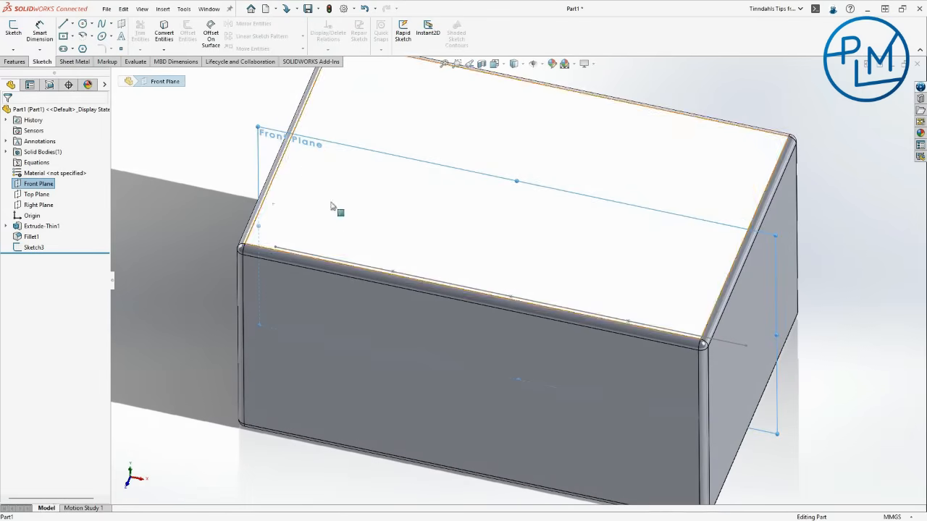
pyautogui.click(84, 24)
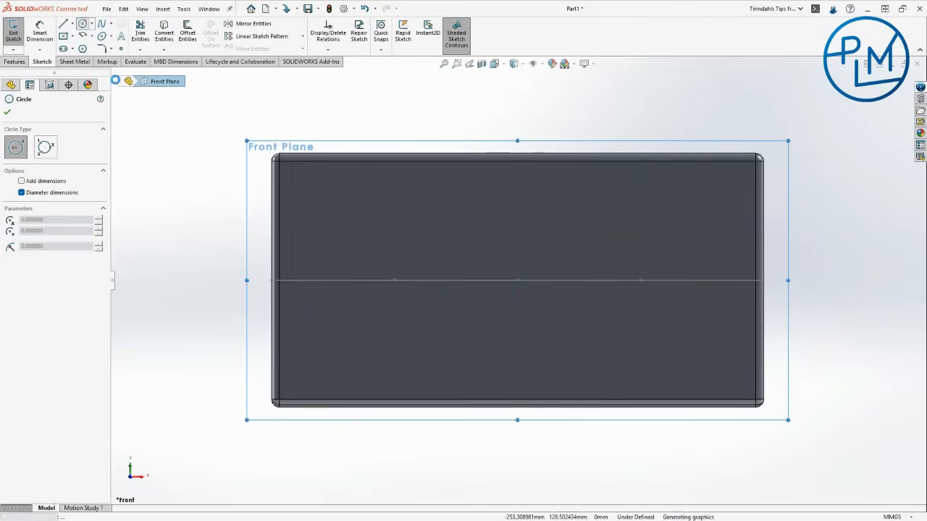
pyautogui.click(394, 281)
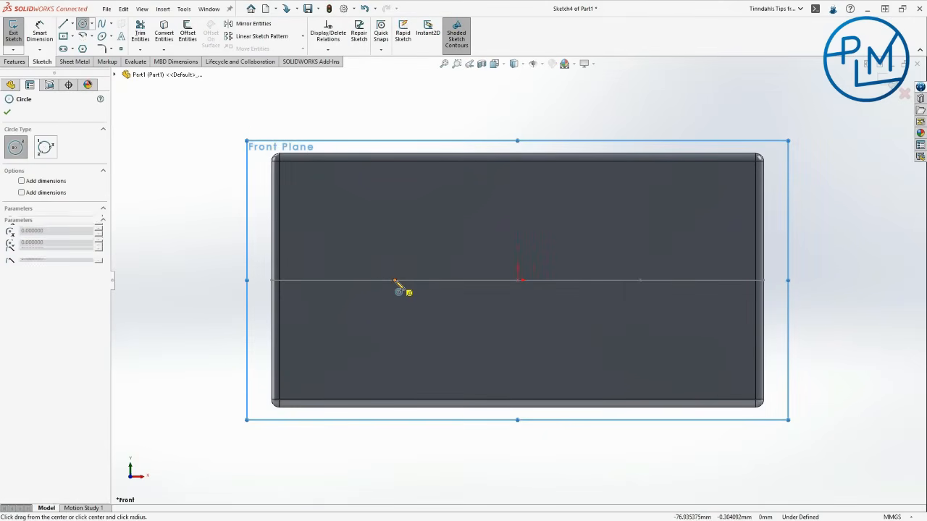
pyautogui.click(418, 317)
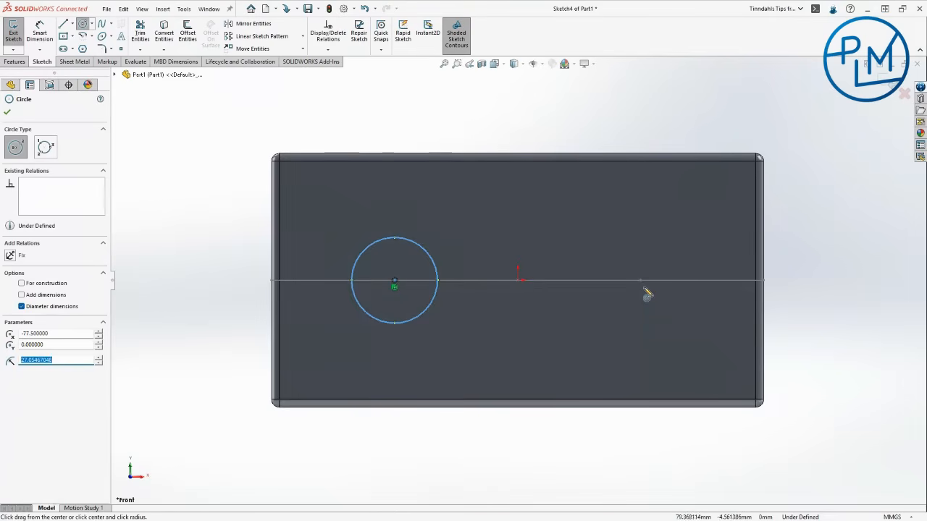
pyautogui.click(640, 280)
pyautogui.click(671, 320)
pyautogui.press('Escape')
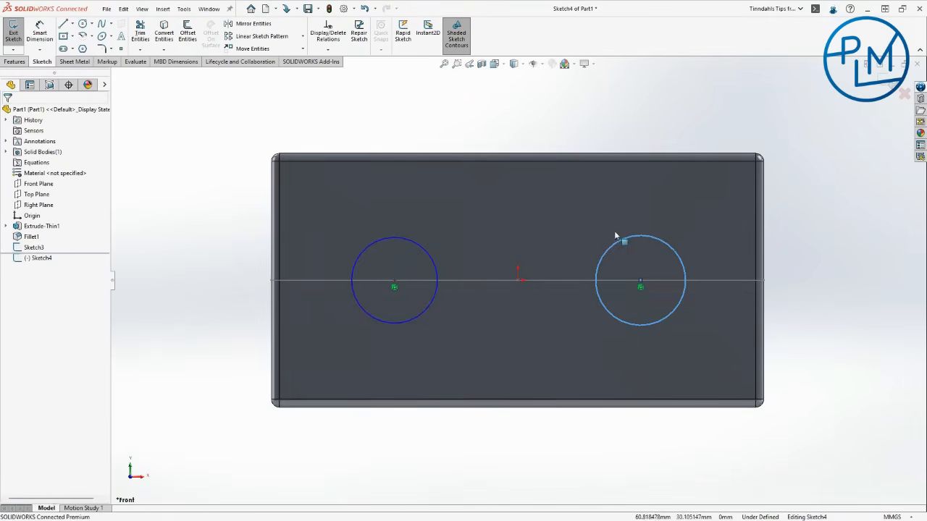
# Step: Make the two circles equal in size with an Equal relation
pyautogui.click(624, 237)
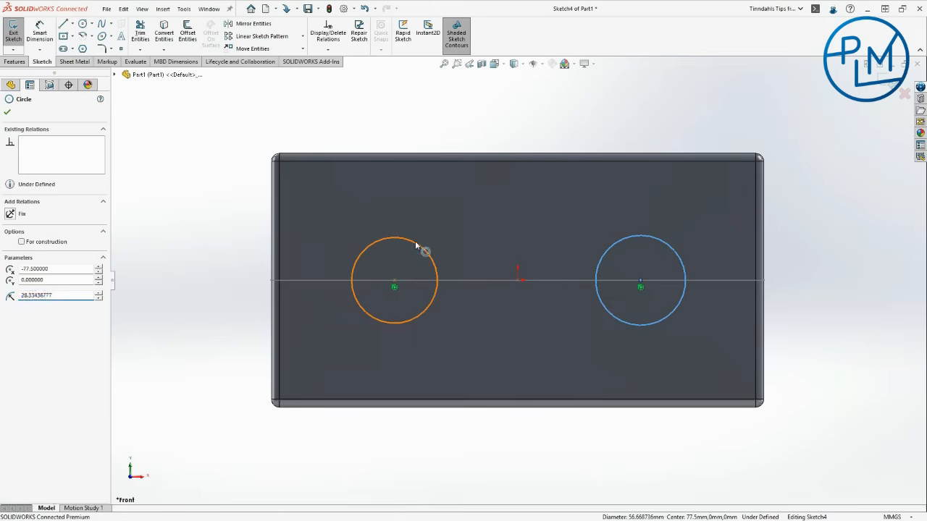
pyautogui.keyDown('ctrl'); pyautogui.click(414, 243); pyautogui.keyUp('ctrl')
pyautogui.click(486, 203)
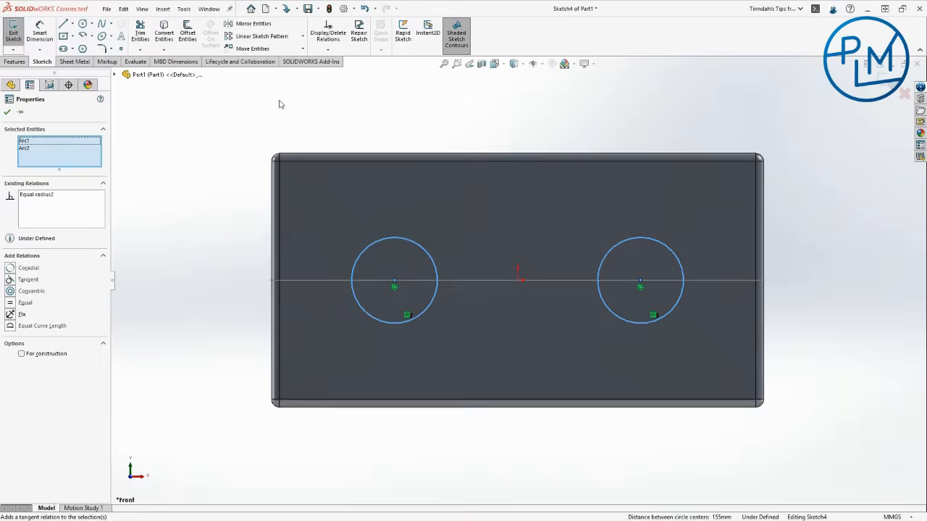
# Step: Dimension the circle on the negative X side to a 100 mm diameter and exit the sketch
pyautogui.click(39, 33)
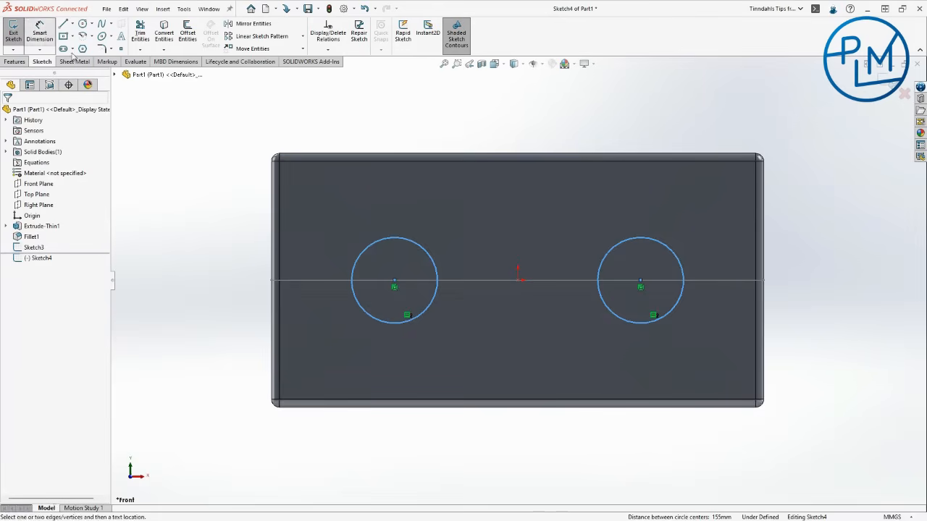
pyautogui.click(391, 238)
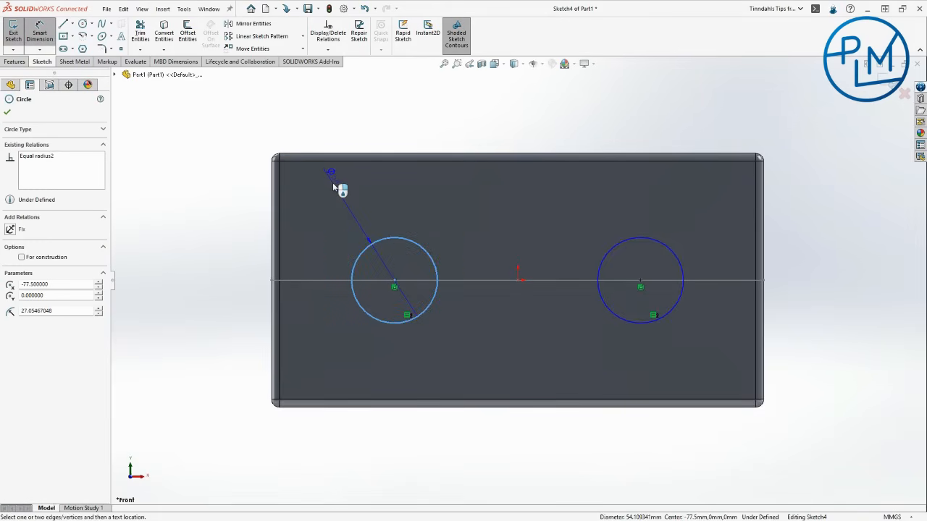
pyautogui.click(333, 187)
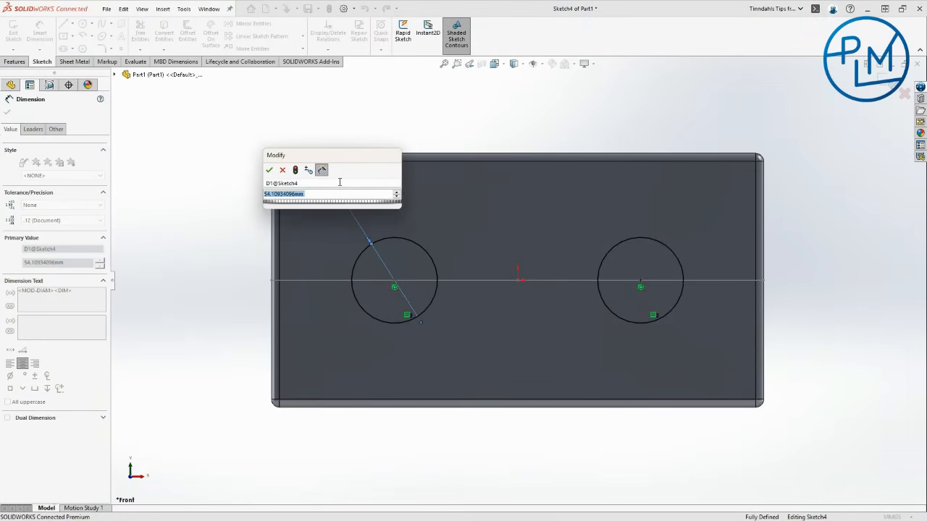
pyautogui.write('100')
pyautogui.press('Return')
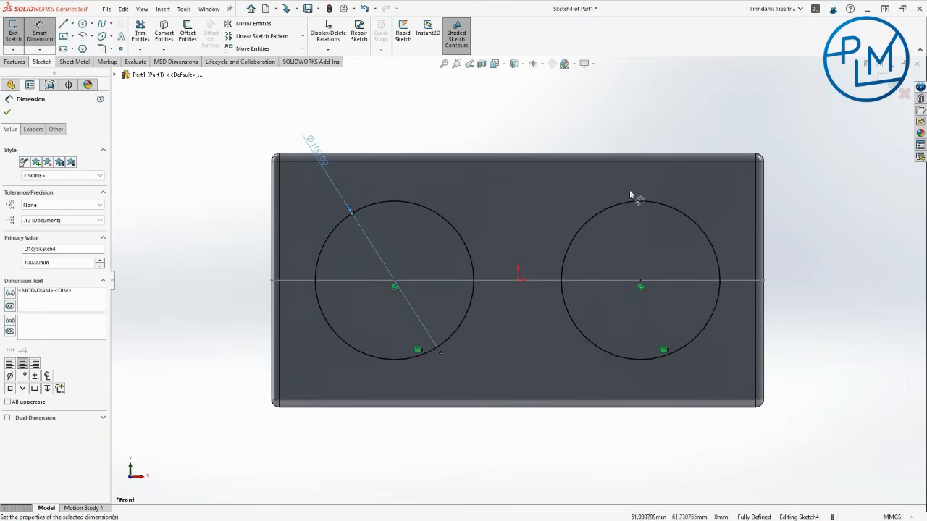
pyautogui.click(891, 81)
pyautogui.click(891, 81)
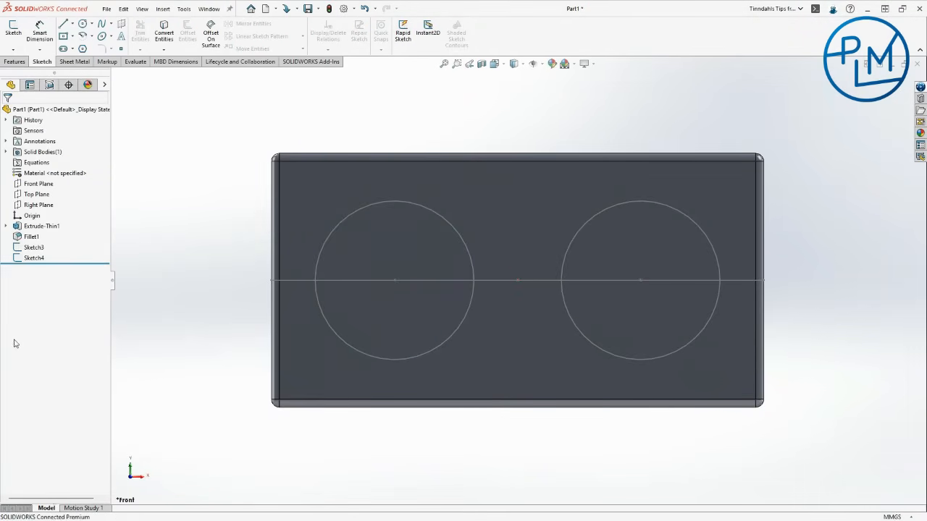
# Step: Create an Extruded Cut from both circle contours, set to Through All with the direction reversed so it passes through the box's front wall
pyautogui.moveTo(313, 209); pyautogui.dragTo(442, 274, button='middle')
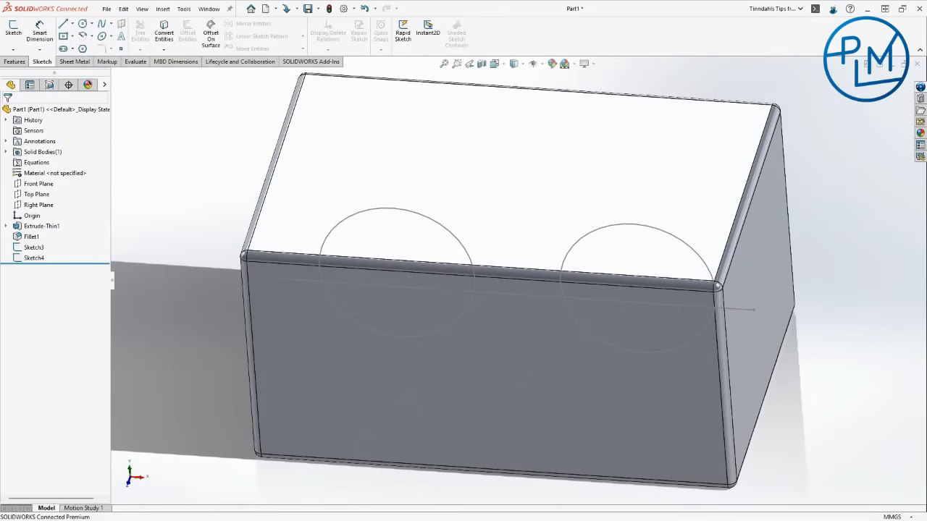
pyautogui.click(14, 62)
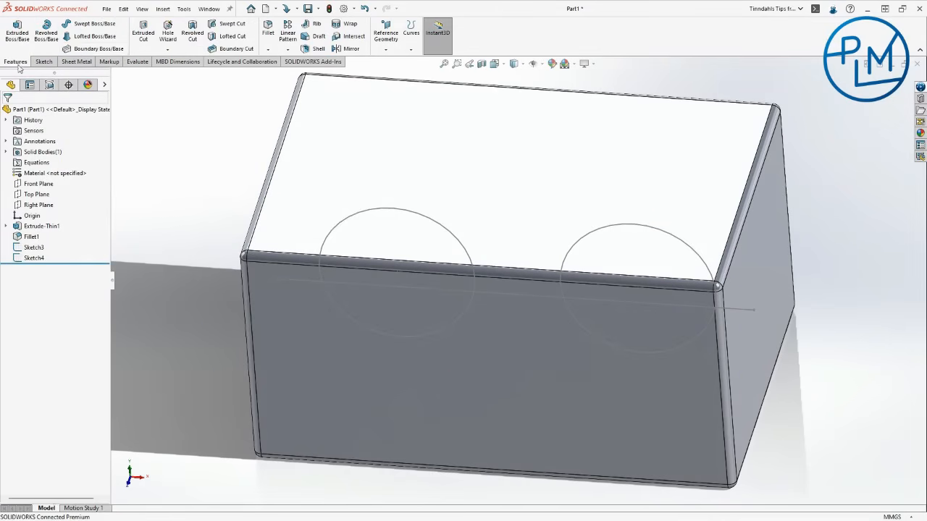
pyautogui.click(143, 32)
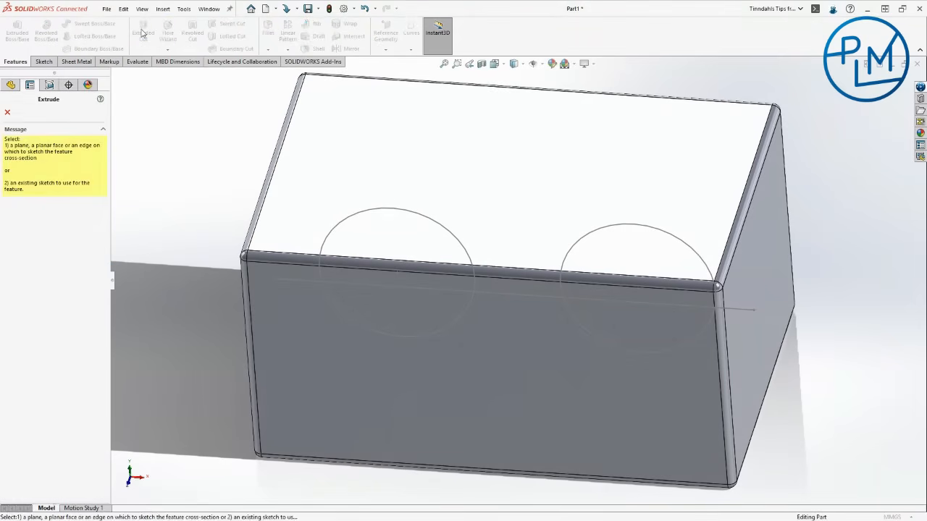
pyautogui.click(409, 216)
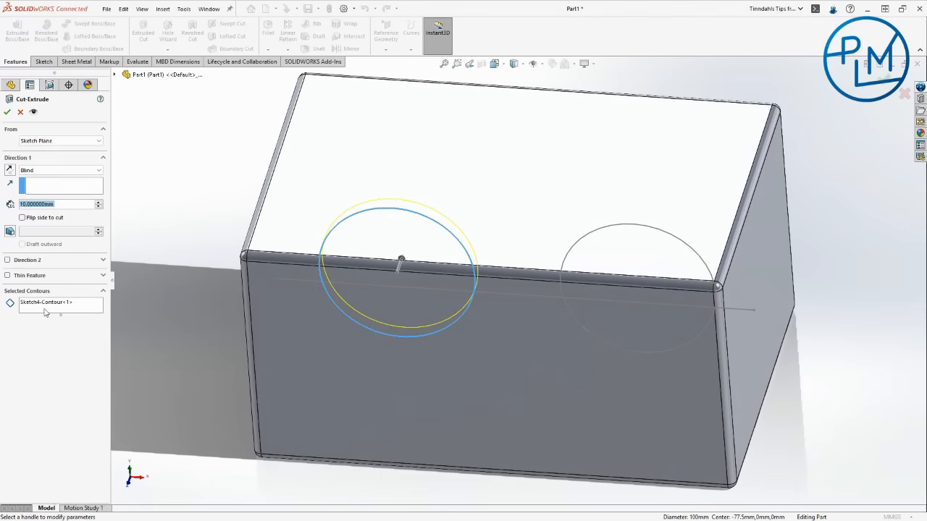
pyautogui.click(45, 311)
pyautogui.click(604, 231)
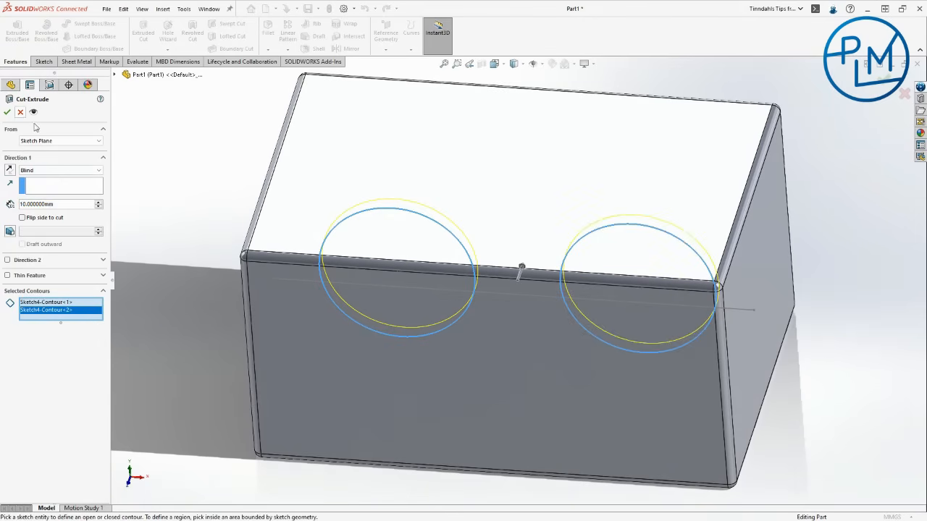
pyautogui.click(94, 171)
pyautogui.click(84, 187)
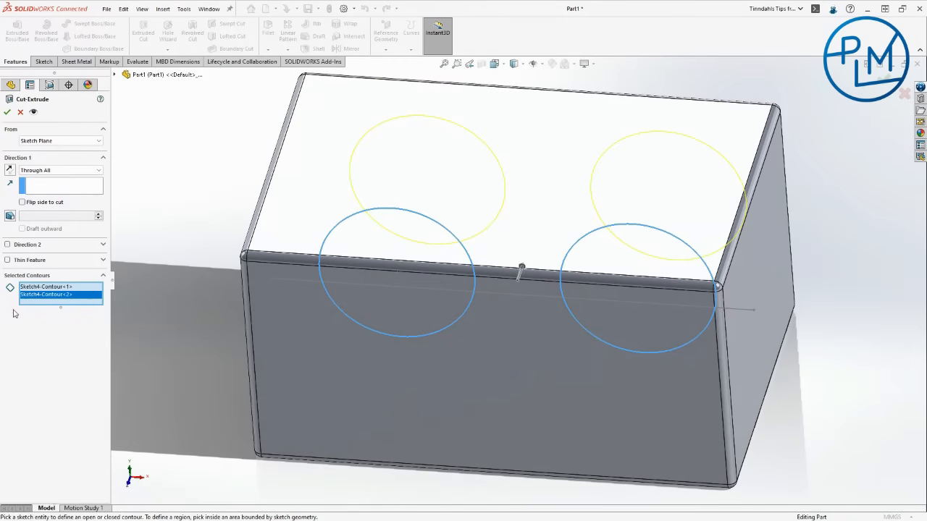
pyautogui.click(9, 171)
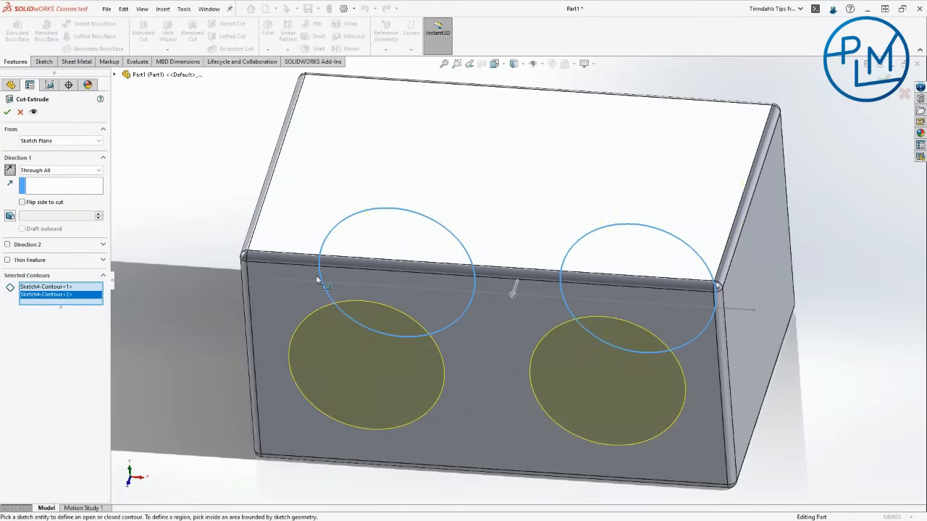
pyautogui.click(7, 113)
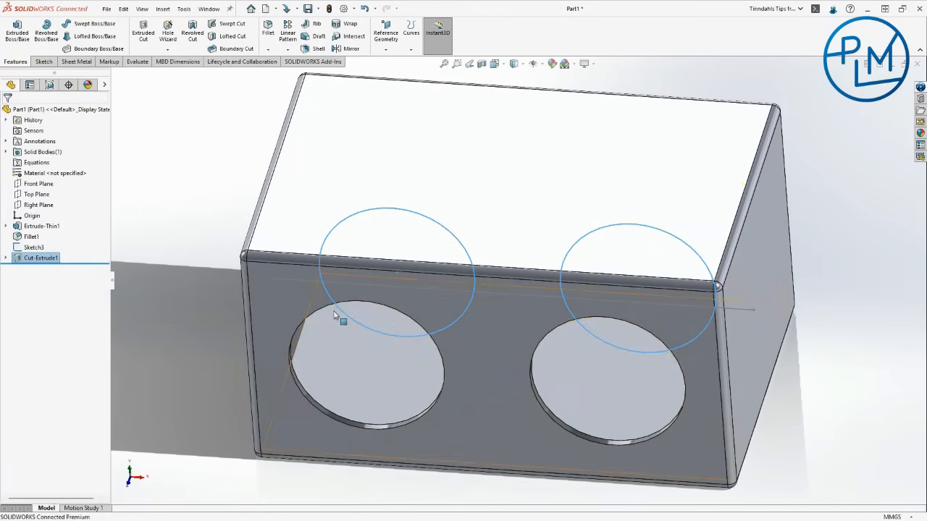
# Step: Start a sketch on the Top Plane and draw a circle about 21 mm in diameter centred on the line's first division point
pyautogui.moveTo(341, 315); pyautogui.dragTo(315, 265, button='middle')
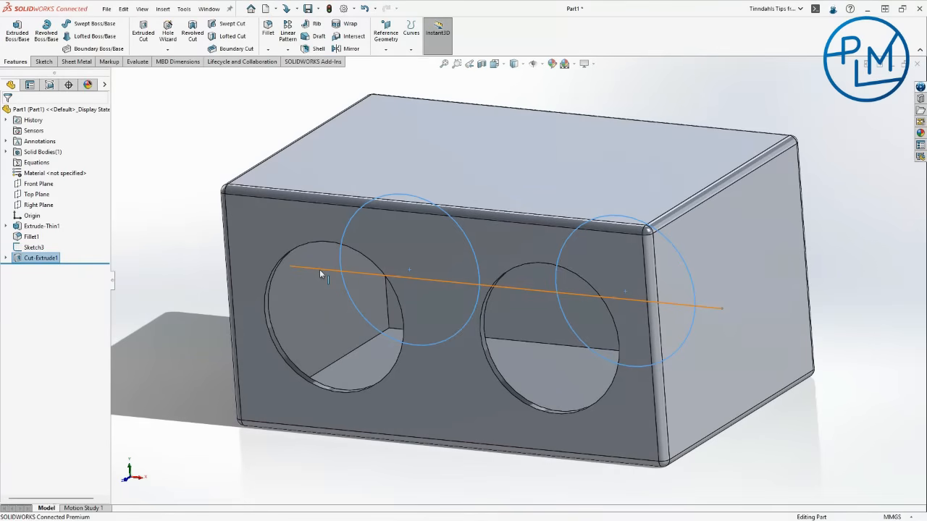
pyautogui.click(36, 195)
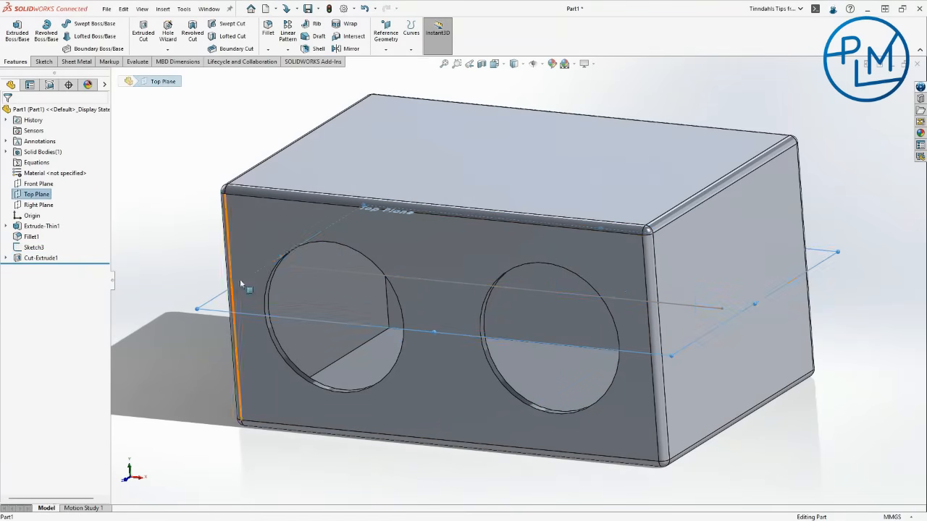
pyautogui.hotkey('ctrl', '8')
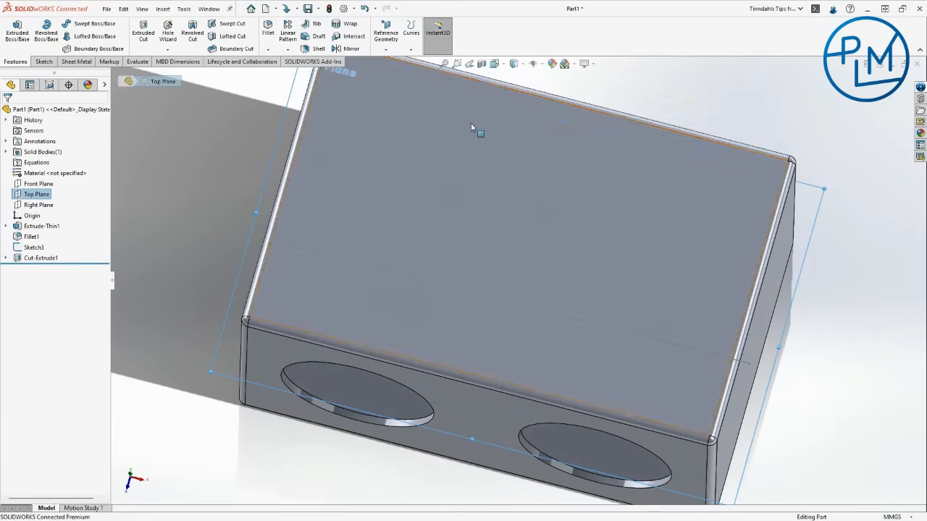
pyautogui.click(45, 63)
pyautogui.click(12, 26)
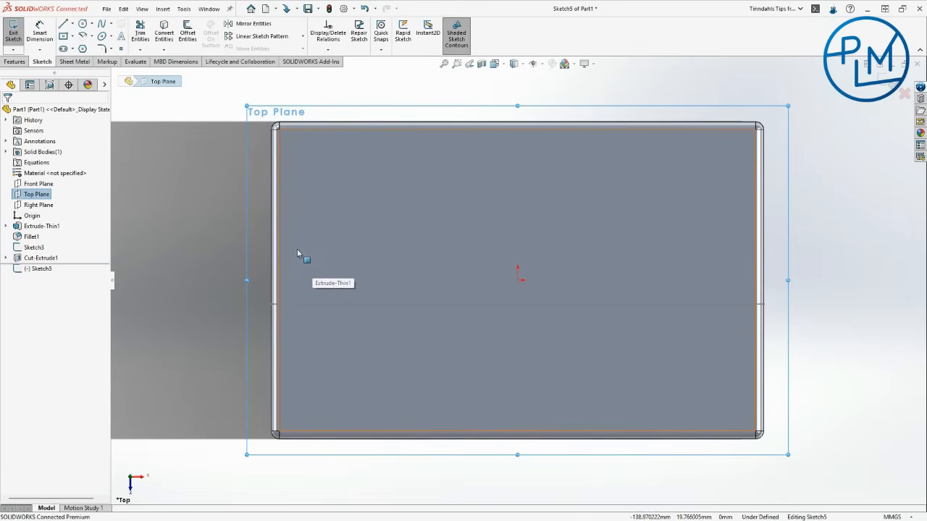
pyautogui.click(84, 25)
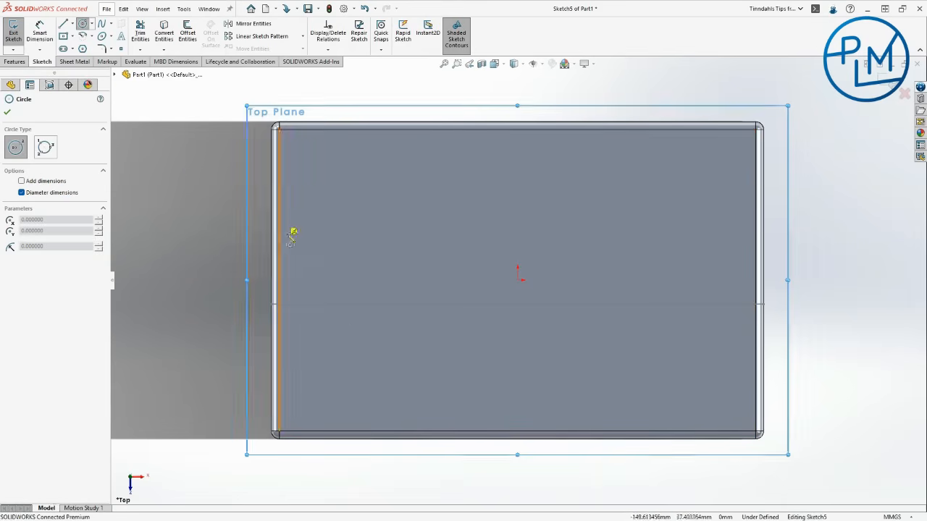
pyautogui.click(395, 304)
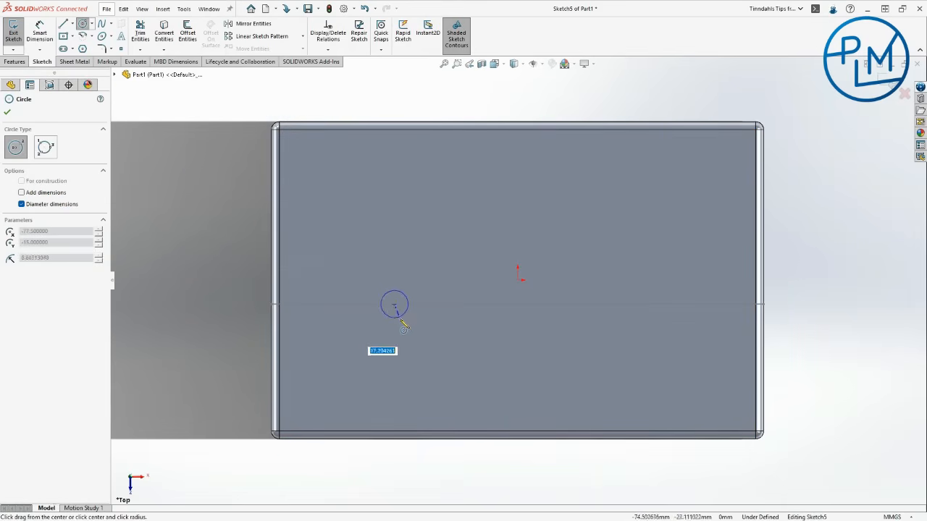
pyautogui.click(399, 320)
# Step: Dimension the small circle on the Top Plane to a 20 mm diameter
pyautogui.click(40, 32)
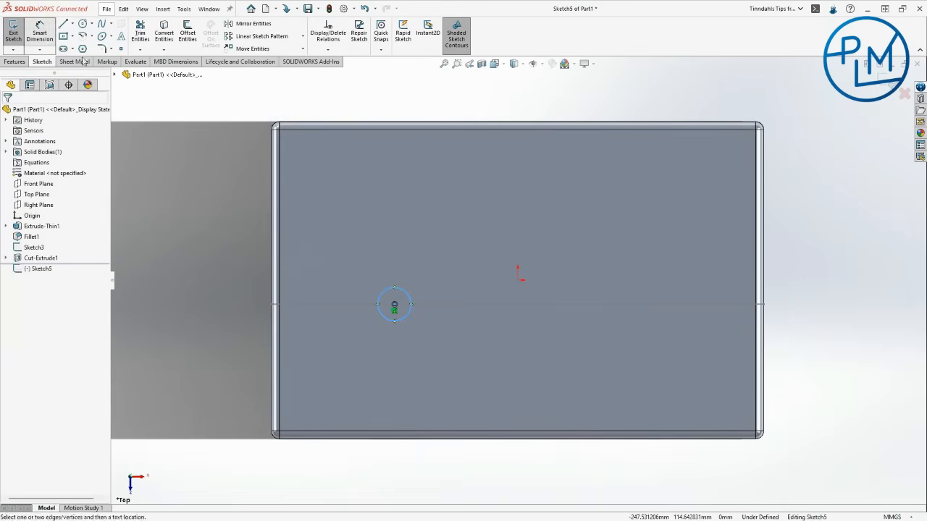
pyautogui.click(405, 292)
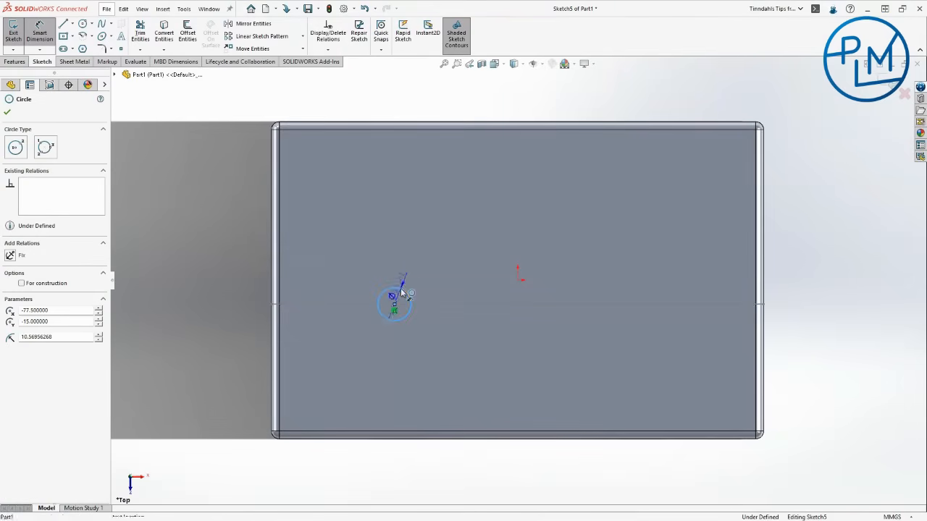
pyautogui.click(471, 227)
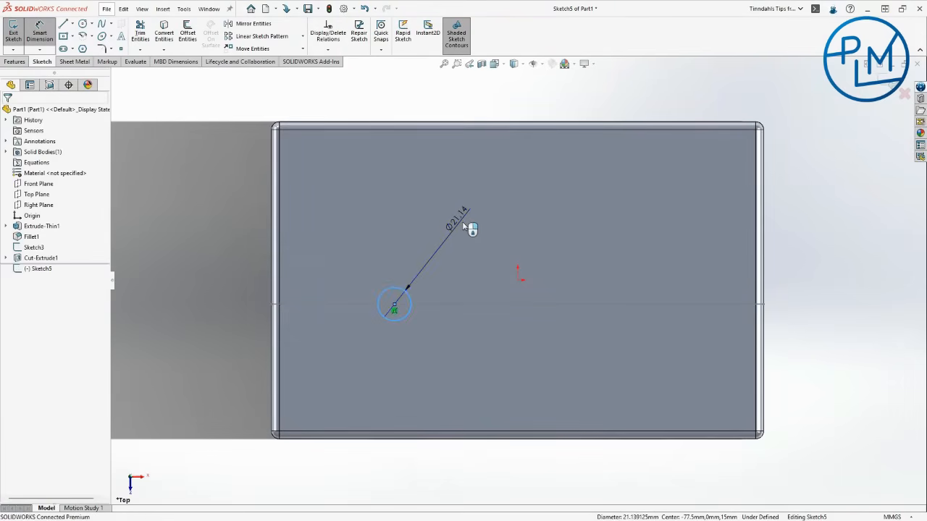
pyautogui.write('20')
pyautogui.press('Return')
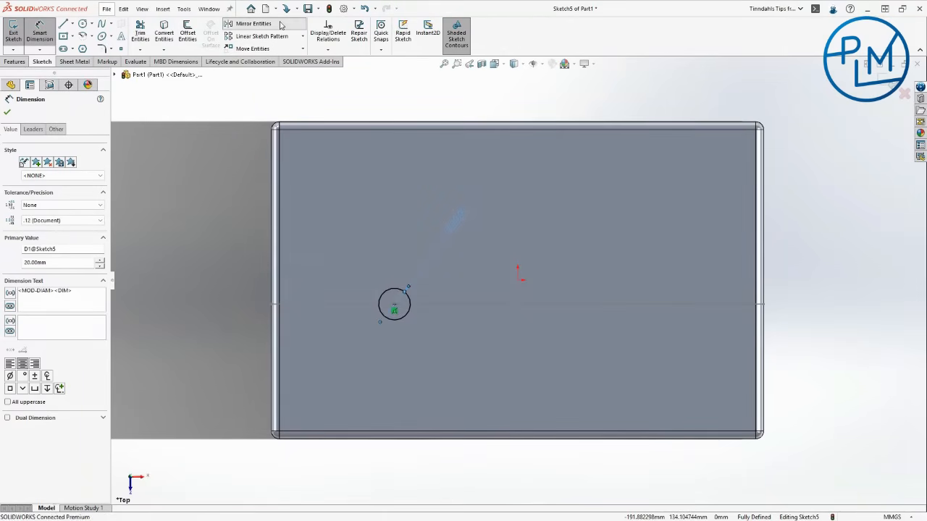
# Step: Mirror the 20 mm circle about the Right Plane, keeping the original as a copy
pyautogui.click(250, 23)
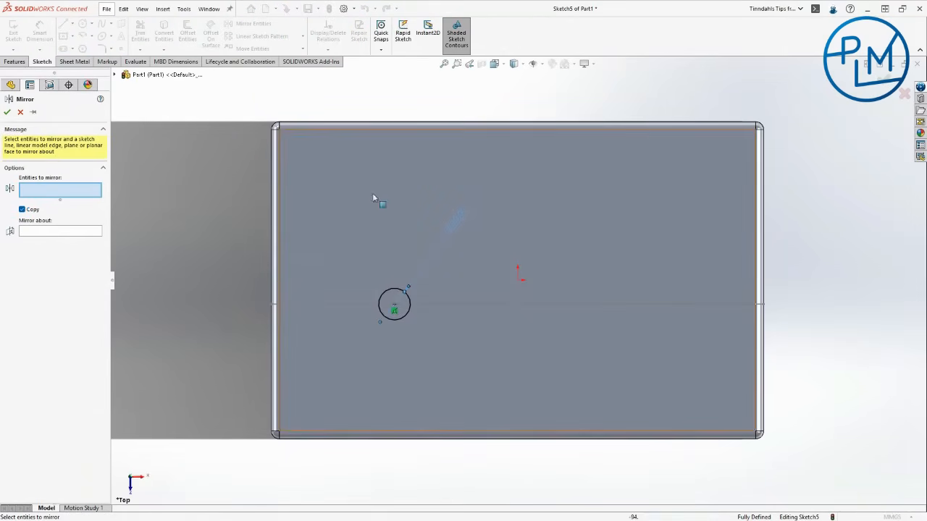
pyautogui.click(404, 292)
pyautogui.click(116, 75)
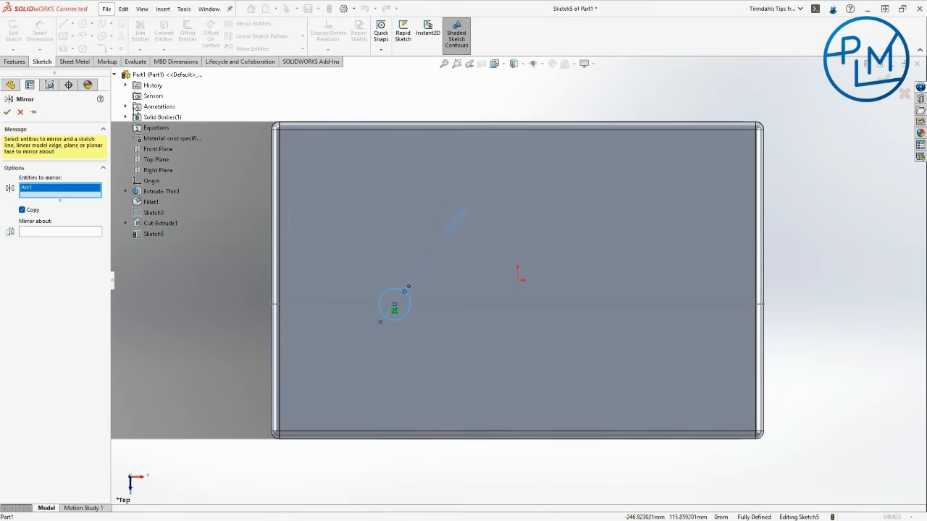
pyautogui.click(154, 171)
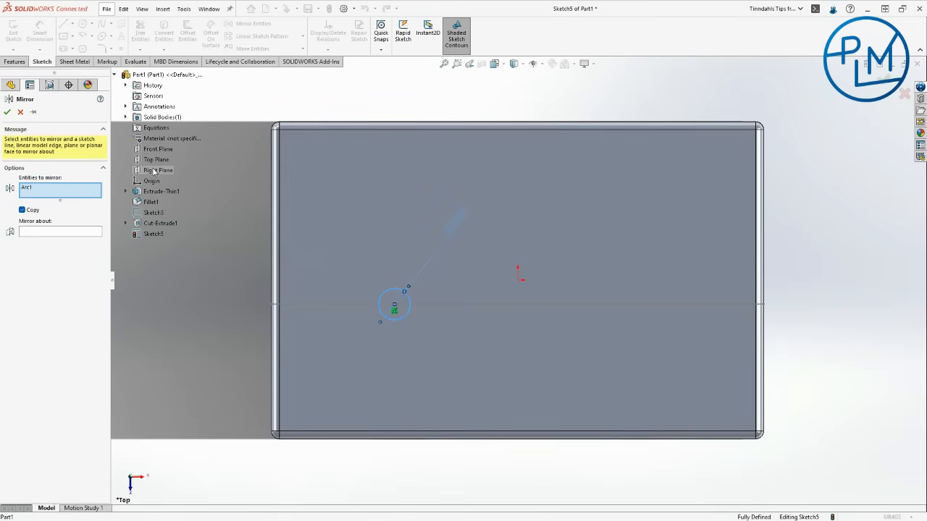
pyautogui.click(83, 232)
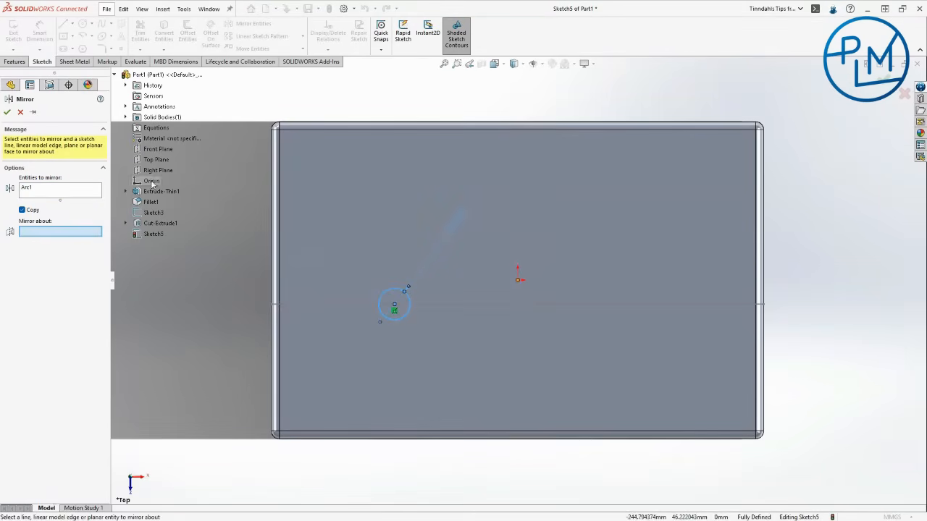
pyautogui.click(153, 171)
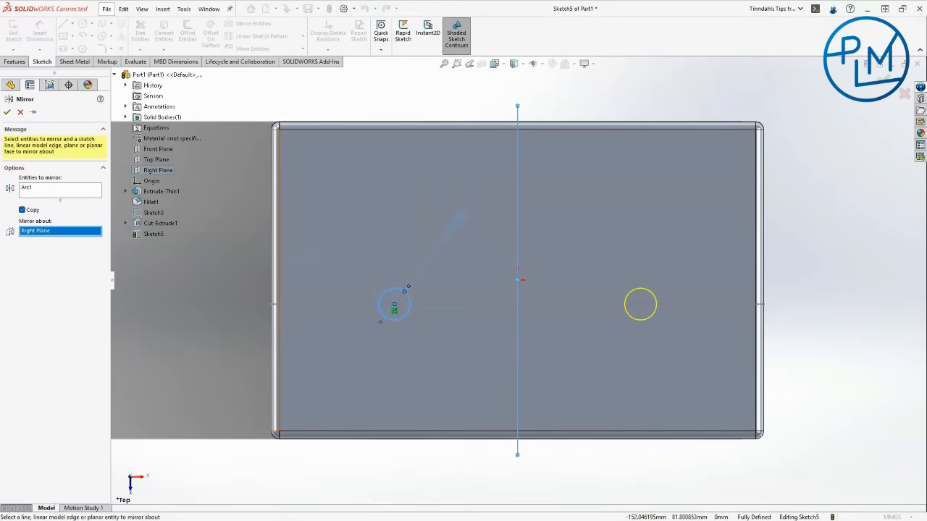
pyautogui.click(6, 112)
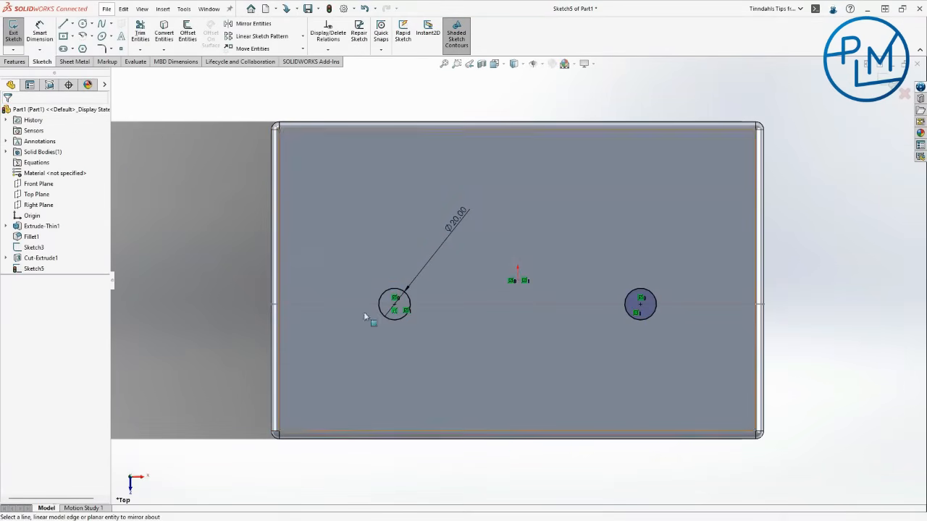
# Step: Create an Extruded Cut from both 20 mm circles, set to Through All with the direction reversed so it passes through the box's upper wall
pyautogui.moveTo(558, 347); pyautogui.dragTo(554, 312, button='middle')
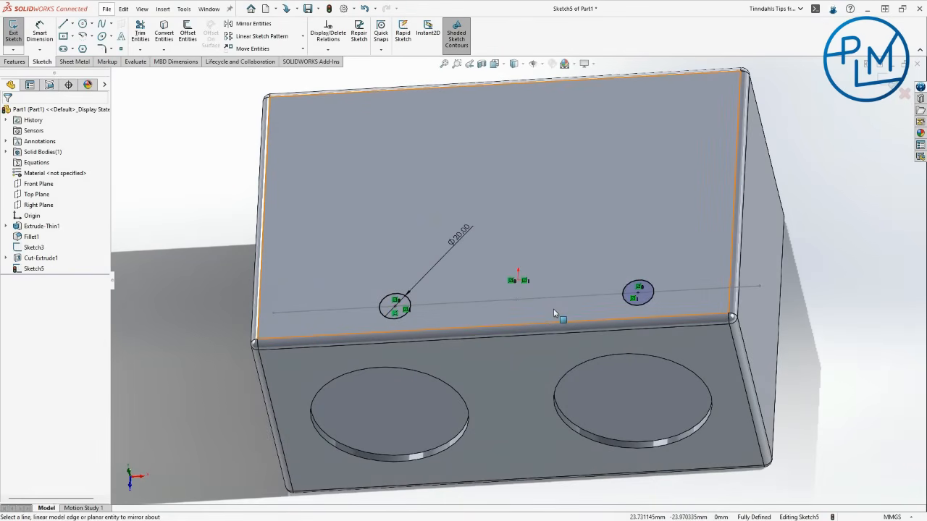
pyautogui.click(15, 61)
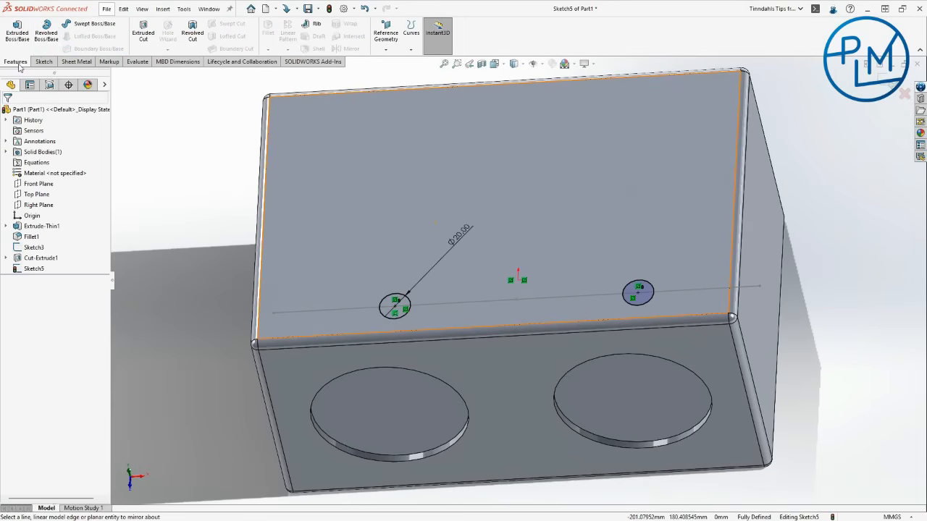
pyautogui.click(144, 34)
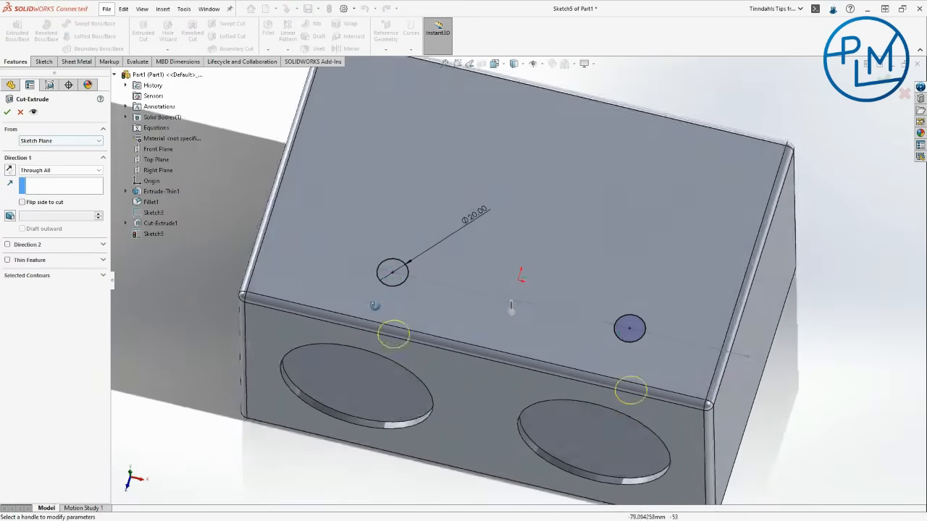
pyautogui.click(8, 171)
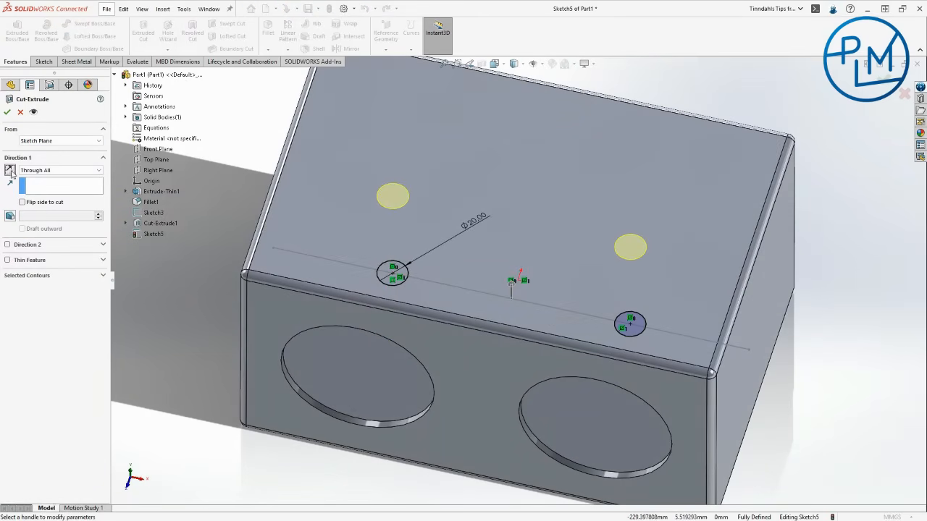
pyautogui.click(8, 112)
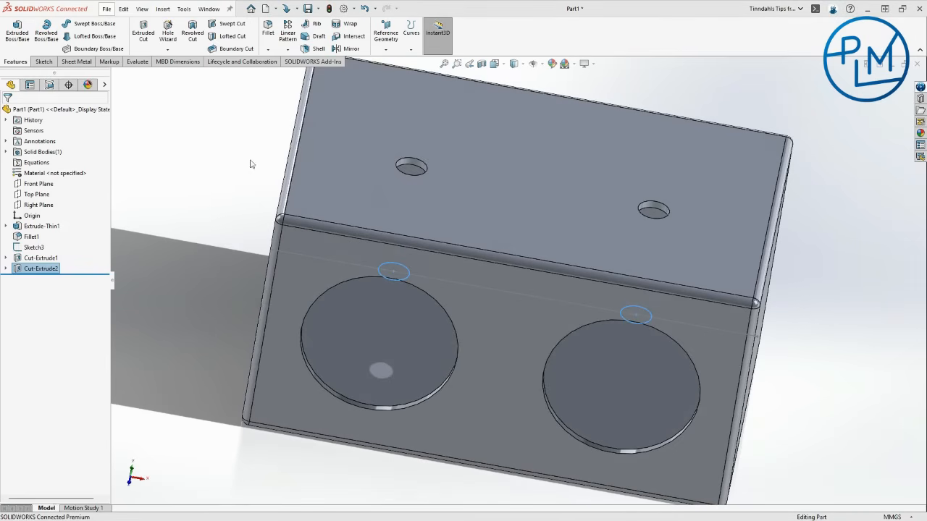
pyautogui.click(269, 187)
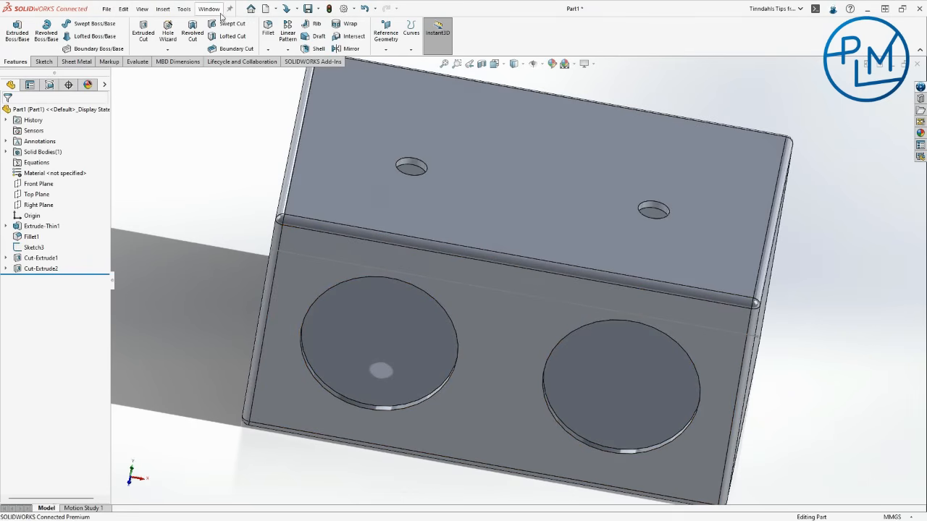
# Step: Switch to the Replace entities.SLDPRT document, show it in the Front view and edit the sketch of Extrude-Thin1
pyautogui.click(184, 9)
pyautogui.moveTo(208, 9)
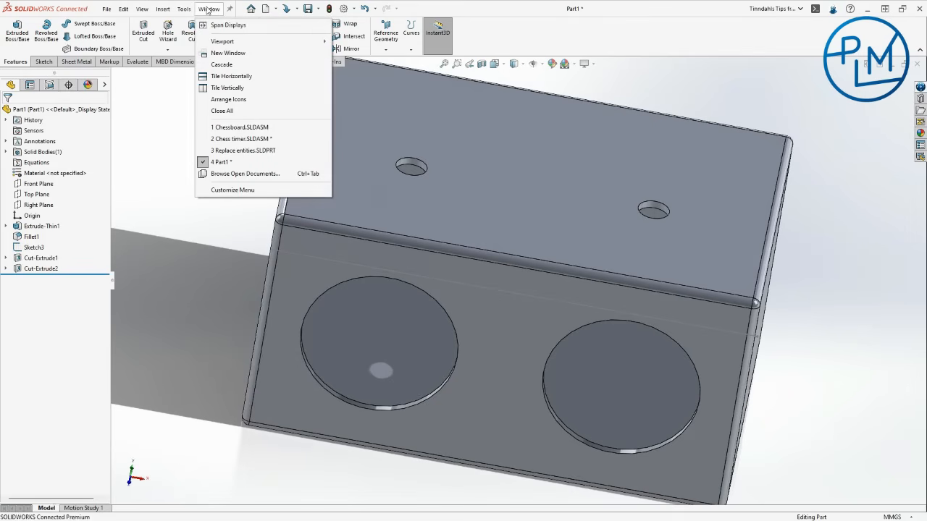
pyautogui.click(244, 150)
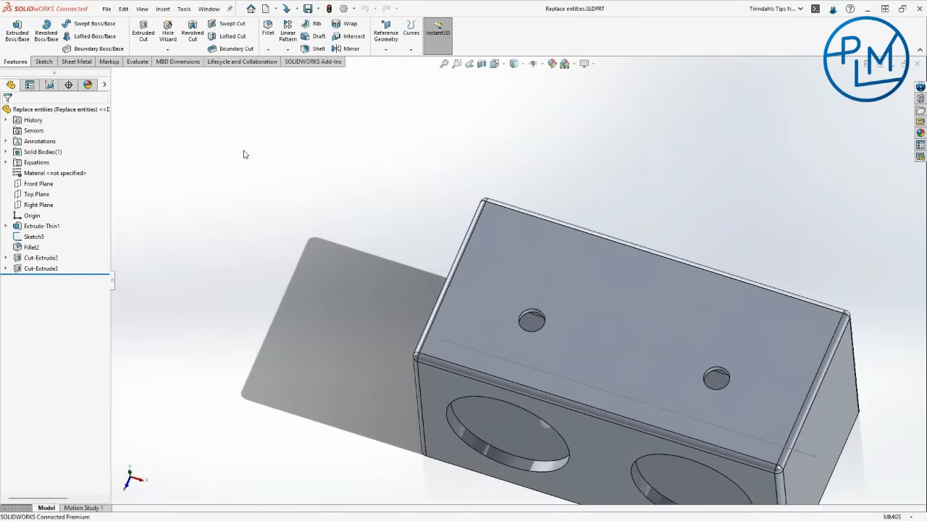
pyautogui.moveTo(347, 257); pyautogui.dragTo(477, 163, button='middle')
pyautogui.click(495, 63)
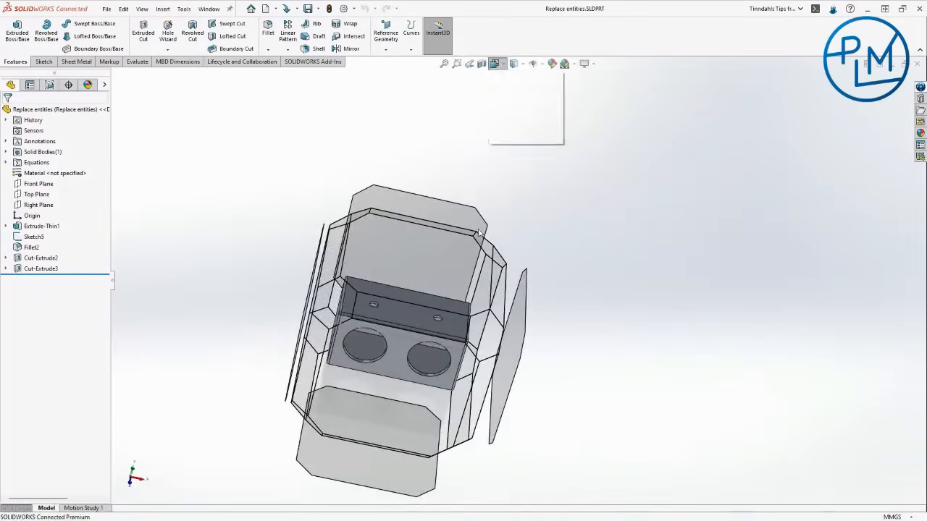
pyautogui.click(406, 382)
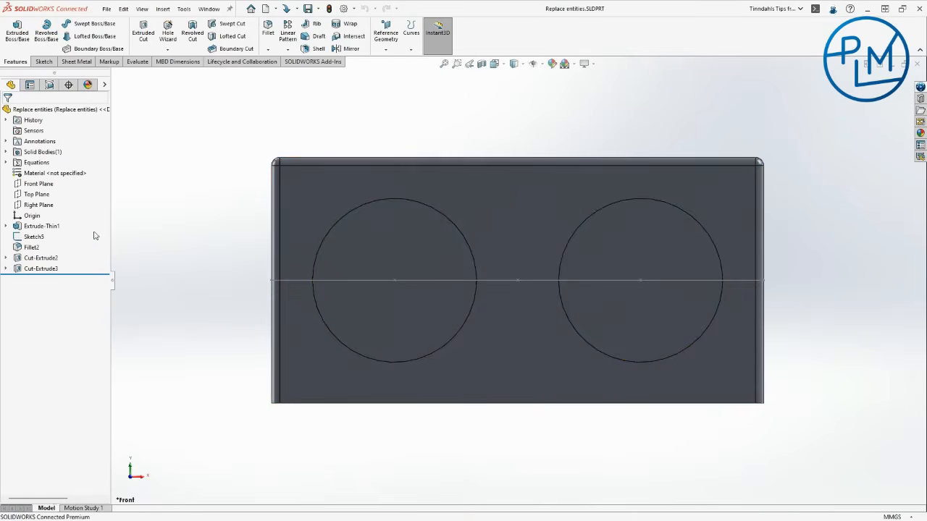
pyautogui.rightClick(47, 226)
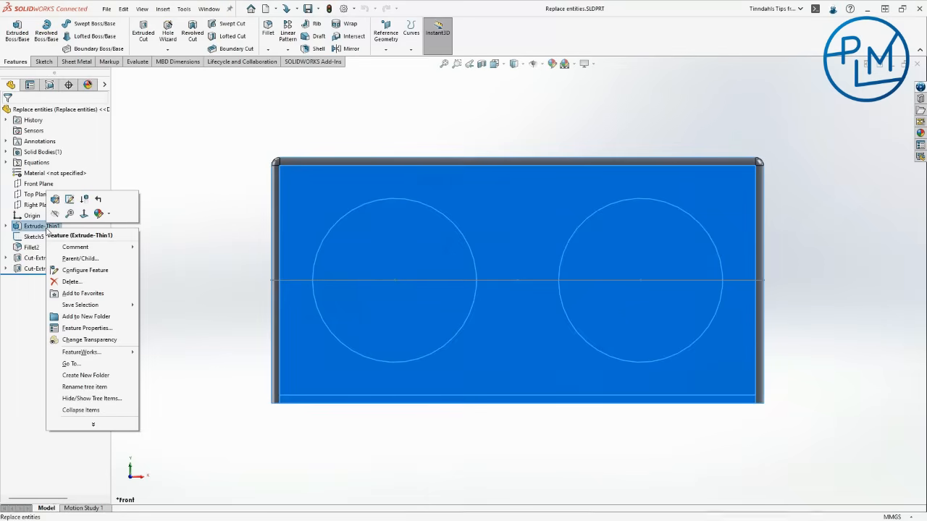
pyautogui.click(69, 198)
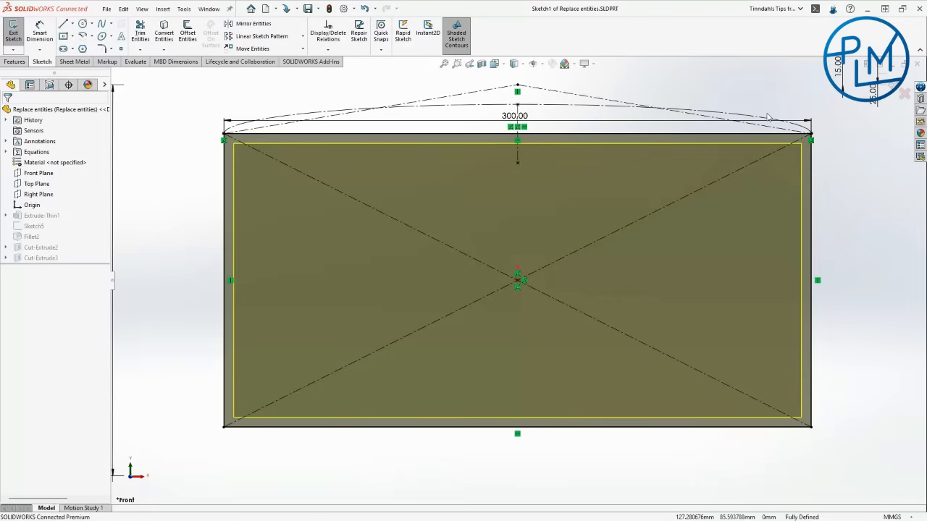
# Step: Try to swap the profile's upper edge manually by making the rectangle's upper line construction and the elliptical arc regular geometry
pyautogui.click(451, 137)
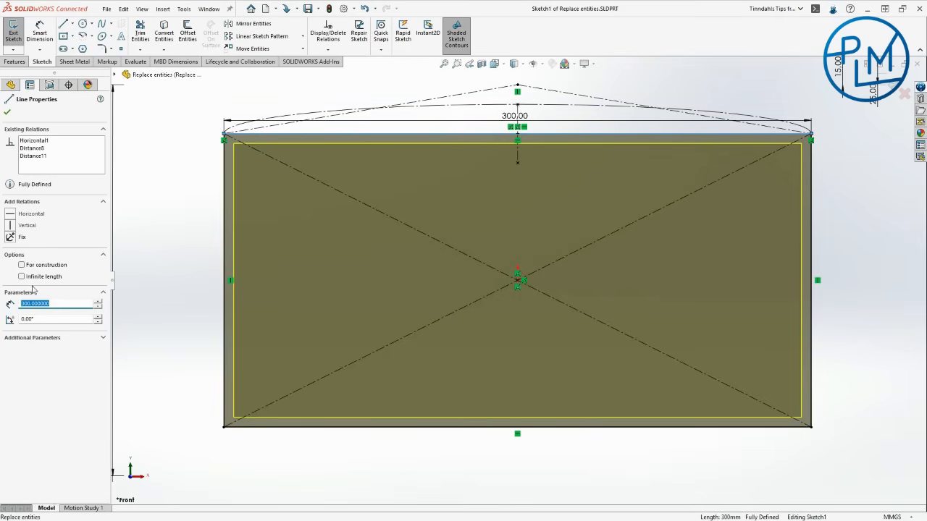
pyautogui.click(22, 265)
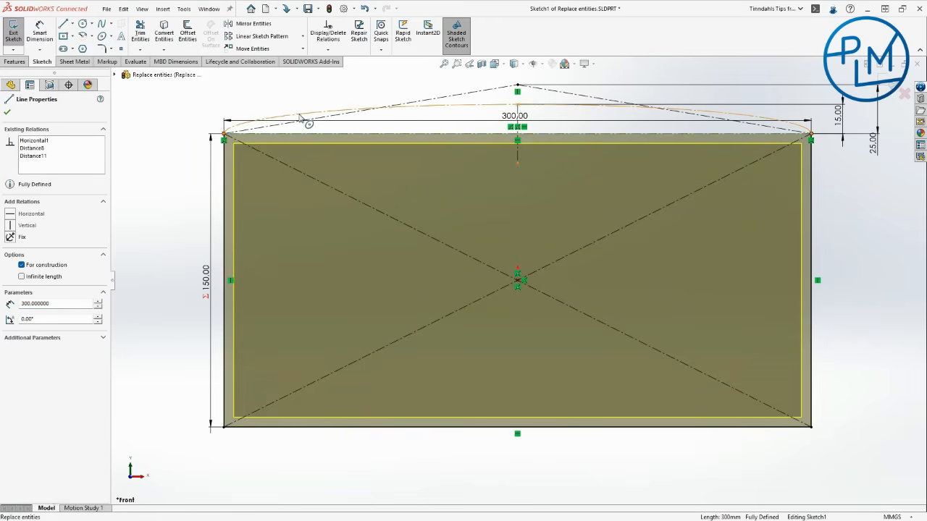
pyautogui.press('Escape')
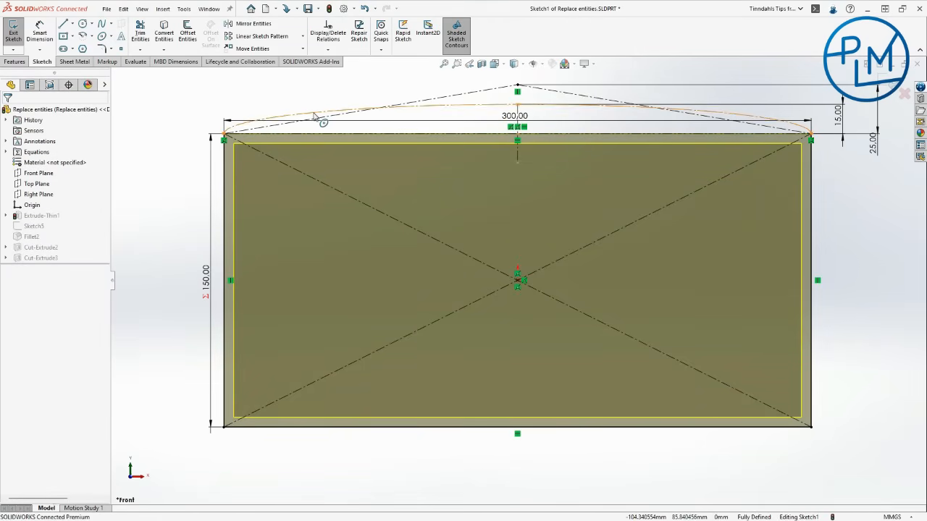
pyautogui.click(315, 115)
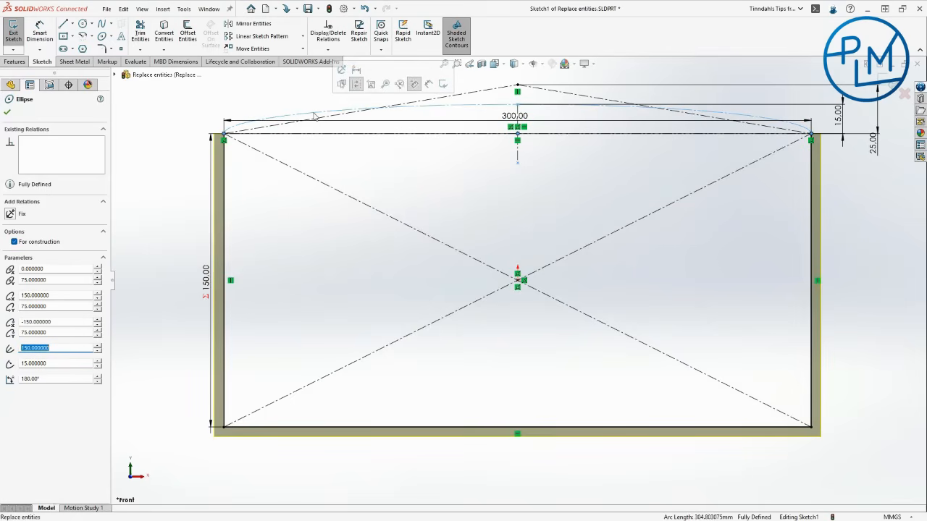
pyautogui.click(14, 241)
pyautogui.moveTo(365, 200); pyautogui.dragTo(341, 252, button='middle')
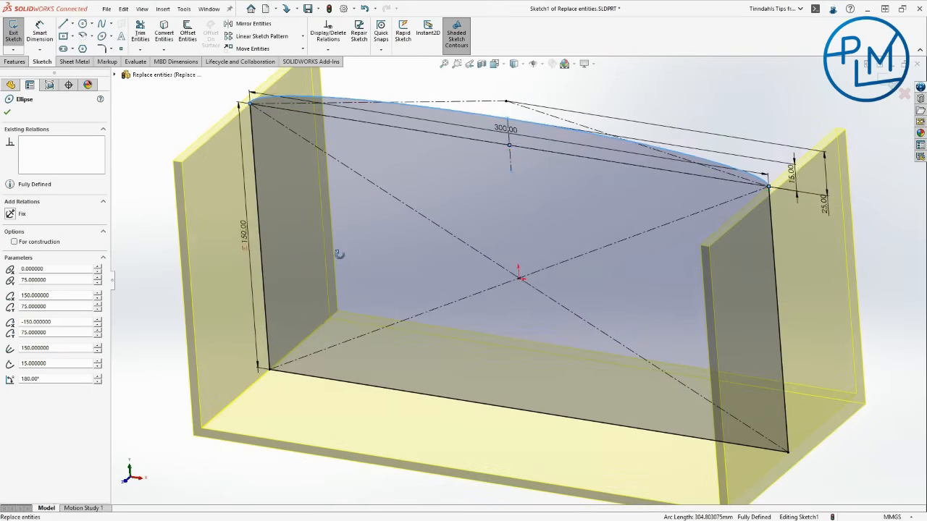
pyautogui.moveTo(293, 129); pyautogui.dragTo(309, 140, button='middle')
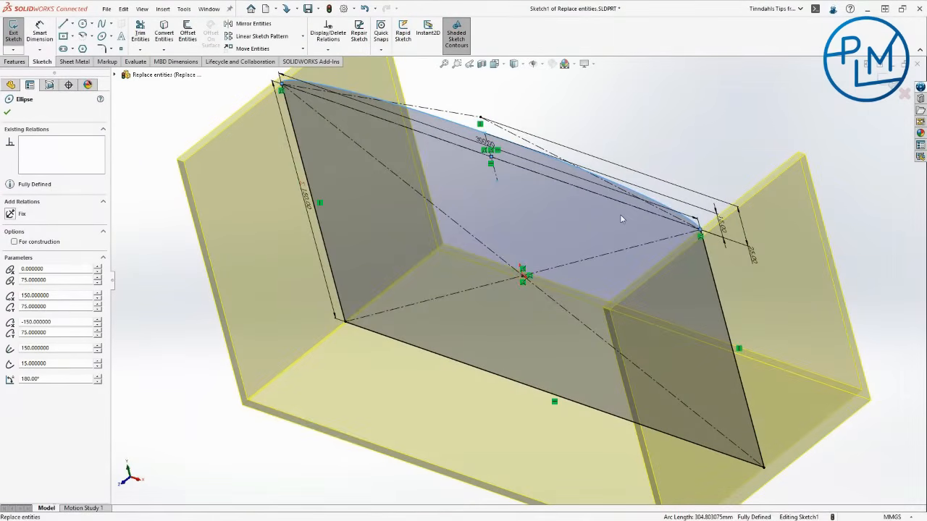
pyautogui.moveTo(621, 219); pyautogui.dragTo(655, 191, button='middle')
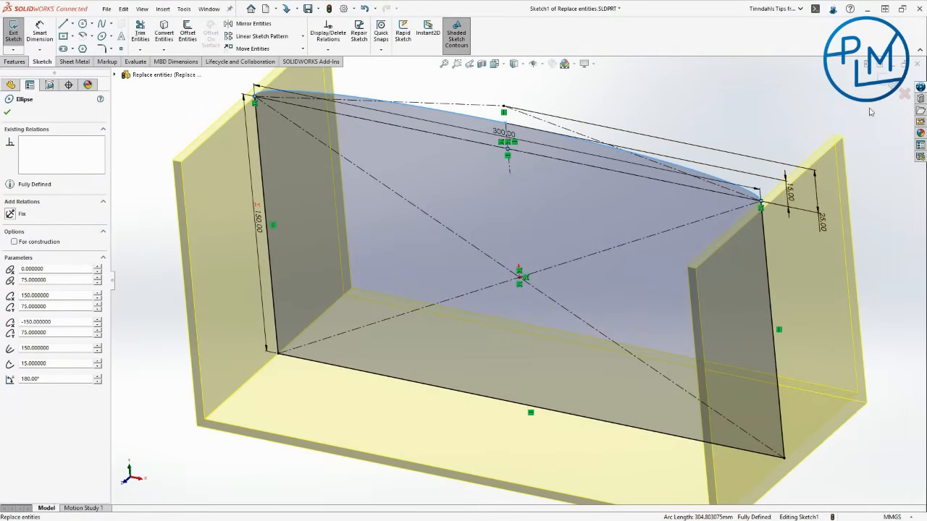
# Step: Undo the construction changes to the elliptical arc and the rectangle's upper line, and clear the selection
pyautogui.hotkey('ctrl', 'z')
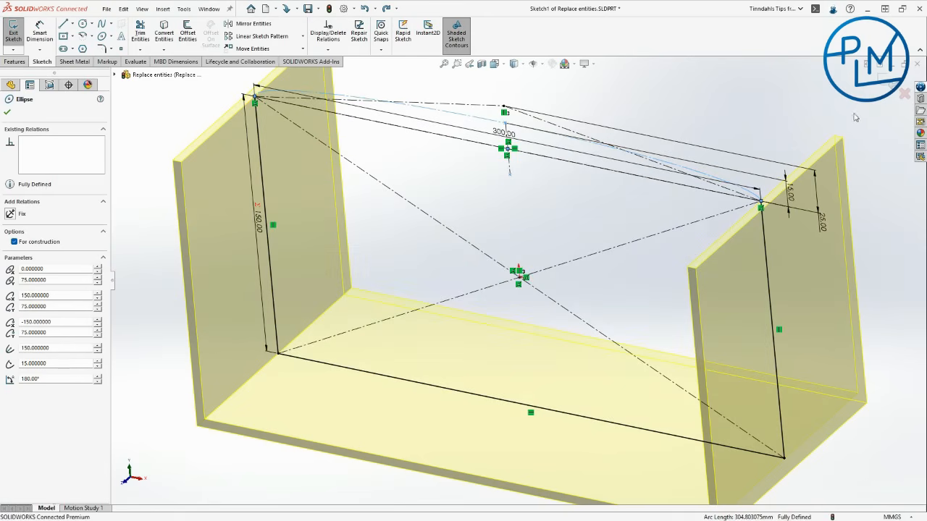
pyautogui.hotkey('ctrl', 'z')
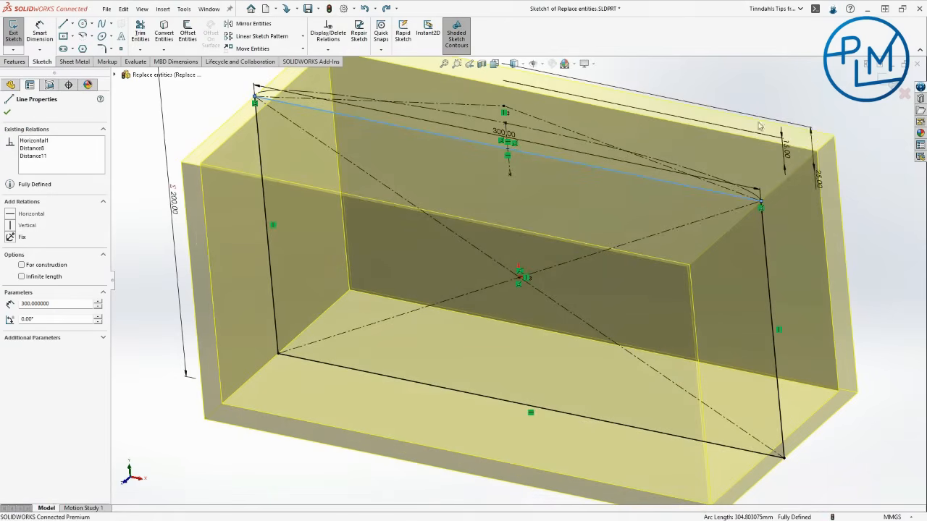
pyautogui.moveTo(531, 209)
pyautogui.mouseDown(button='middle')
pyautogui.moveTo(546, 199)
pyautogui.moveTo(516, 185)
pyautogui.mouseUp(button='middle')
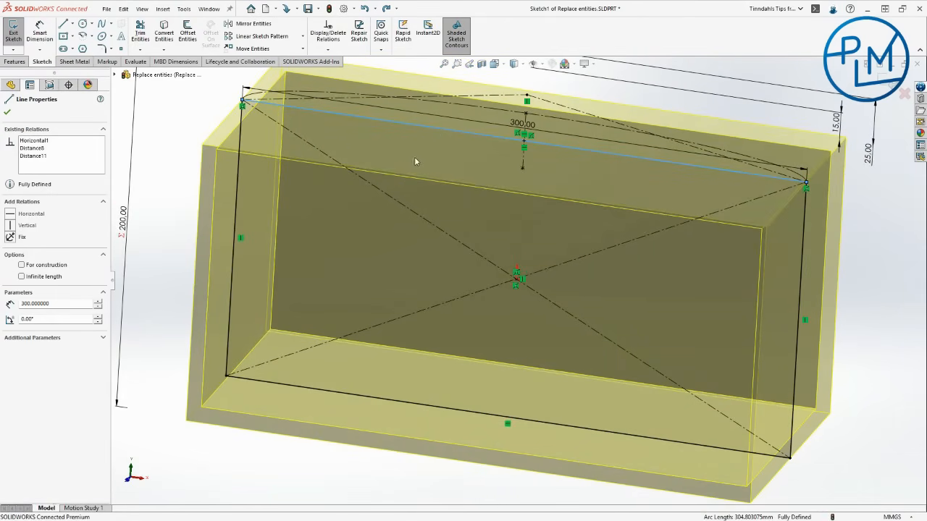
pyautogui.rightClick(798, 80)
pyautogui.click(785, 78)
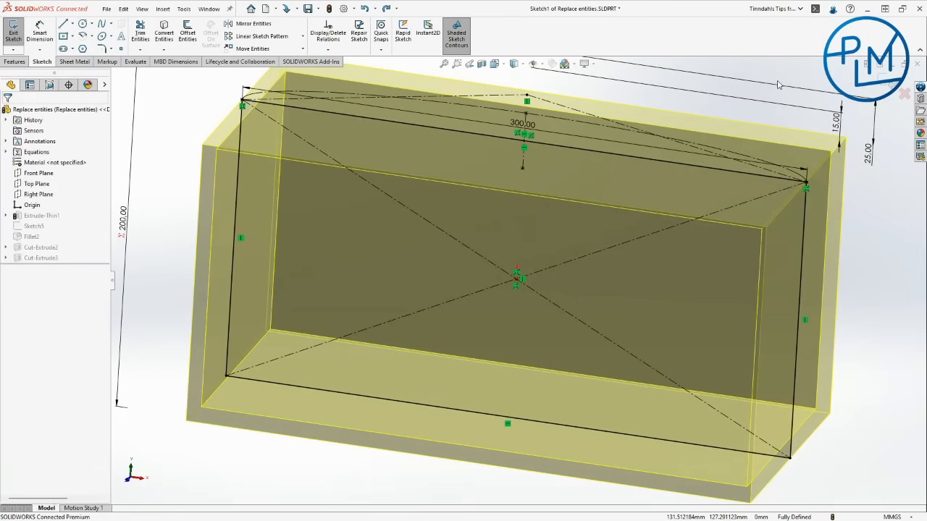
# Step: Use Replace Entity to swap the rectangle's upper line for the elliptical arc, with Make construction and Make contour enabled, and exit the sketch
pyautogui.press('s')
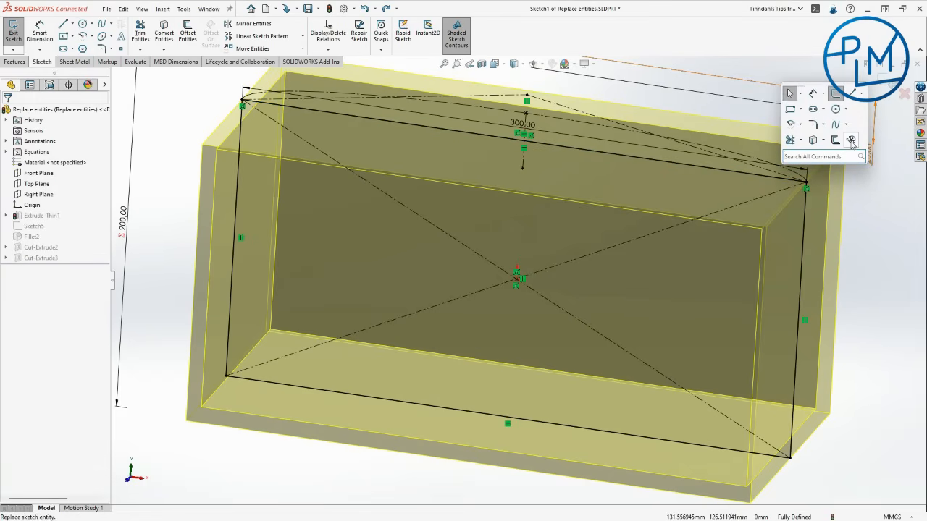
pyautogui.click(851, 142)
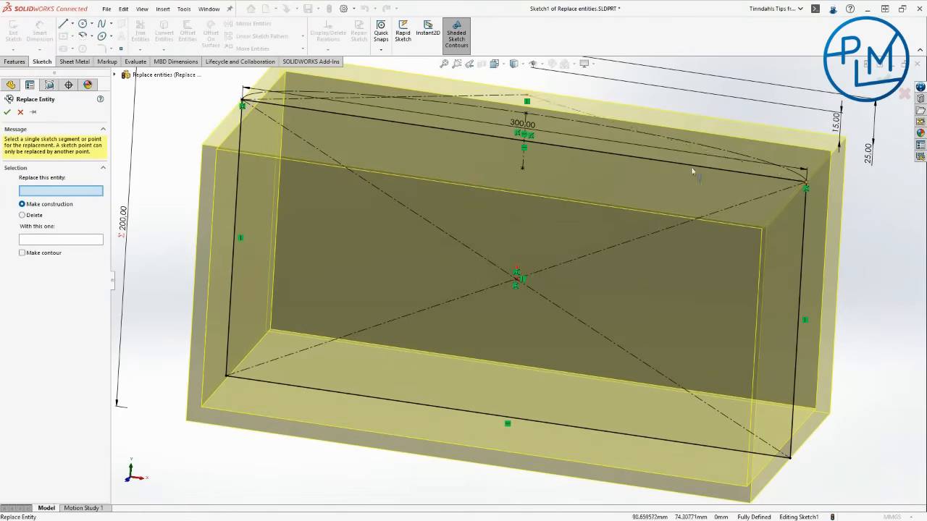
pyautogui.click(669, 165)
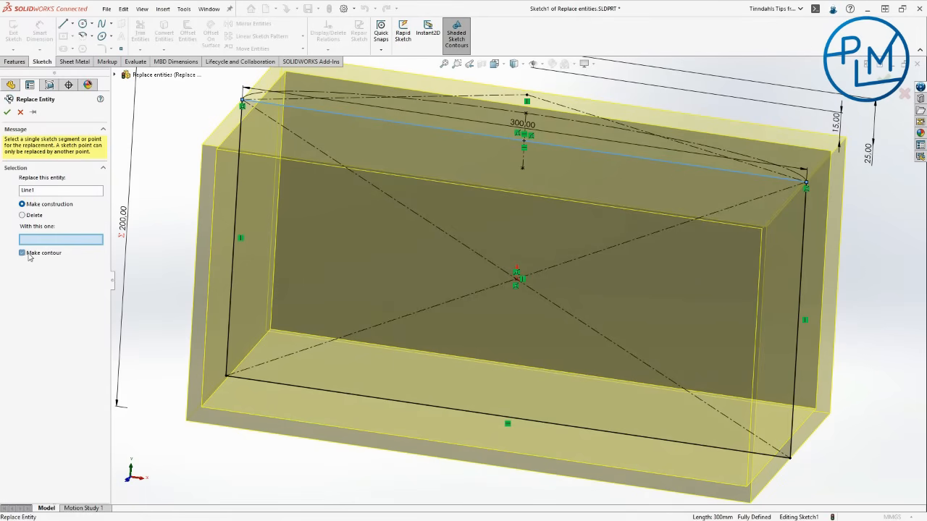
pyautogui.click(22, 253)
pyautogui.click(330, 93)
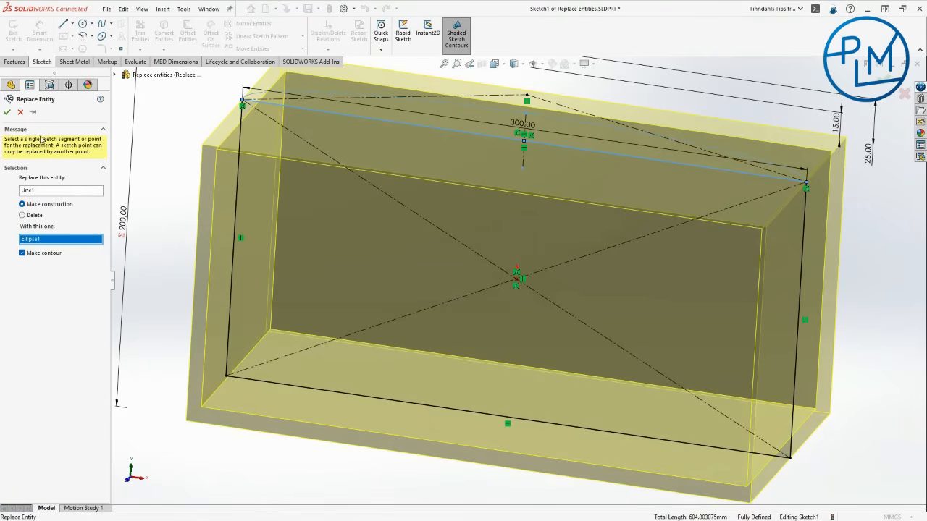
pyautogui.click(6, 112)
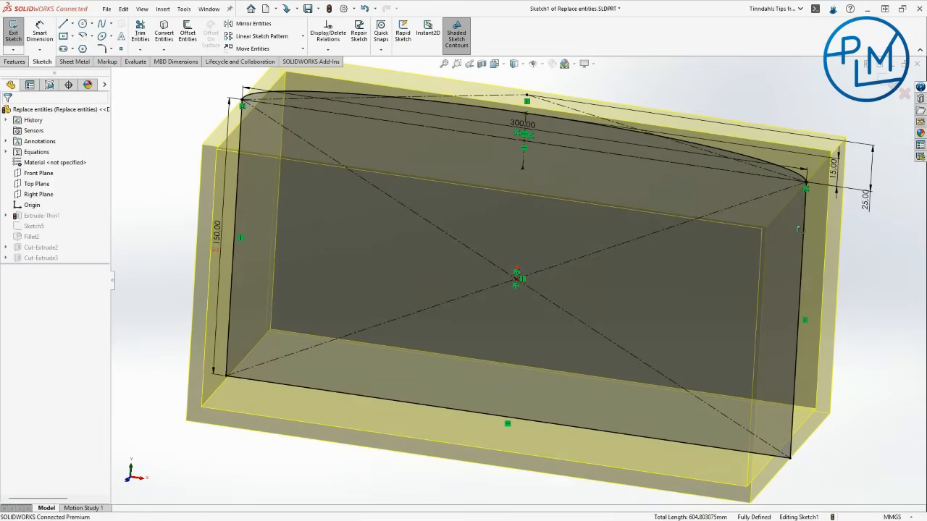
pyautogui.moveTo(799, 230); pyautogui.dragTo(795, 233, button='middle')
pyautogui.click(888, 84)
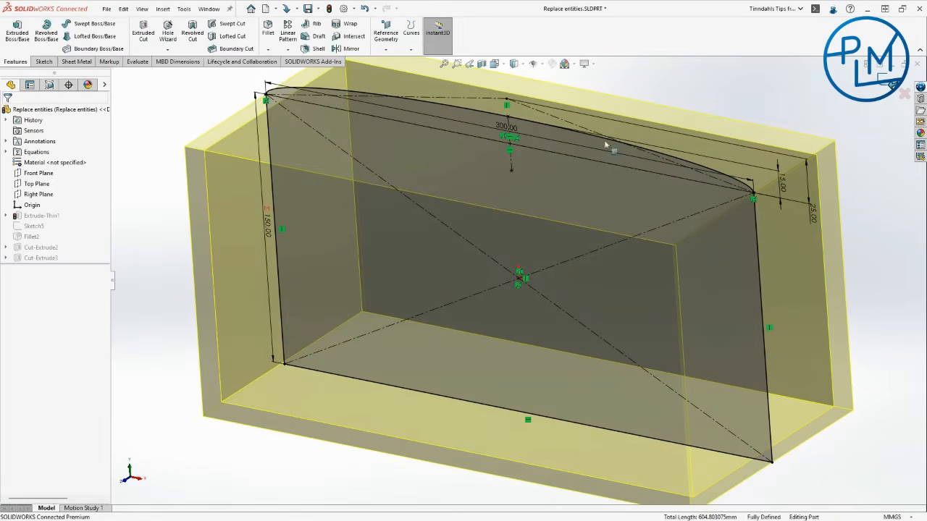
pyautogui.moveTo(376, 239); pyautogui.dragTo(336, 215, button='middle')
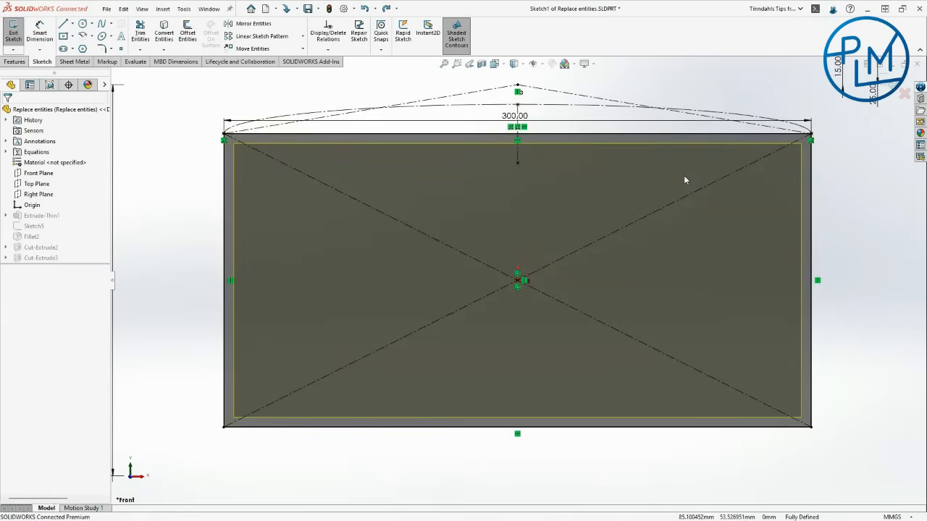
pyautogui.click(447, 99)
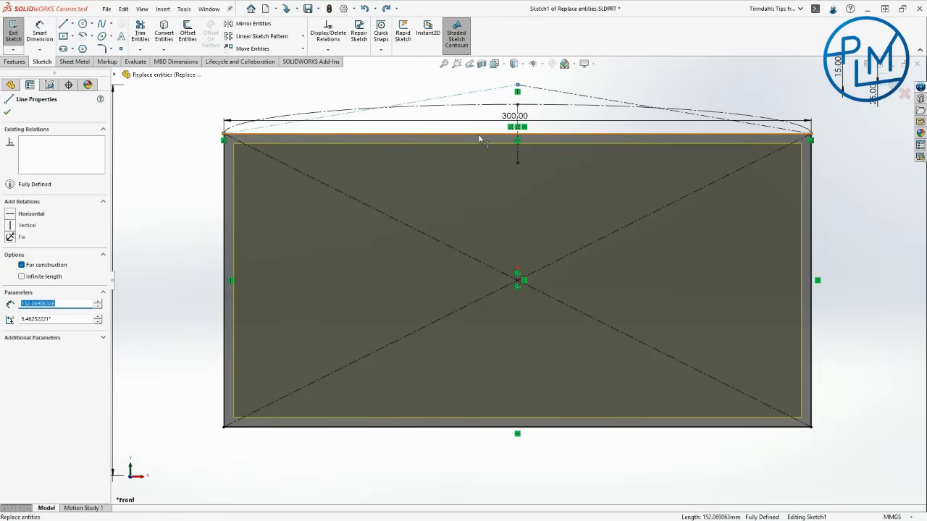
pyautogui.click(478, 135)
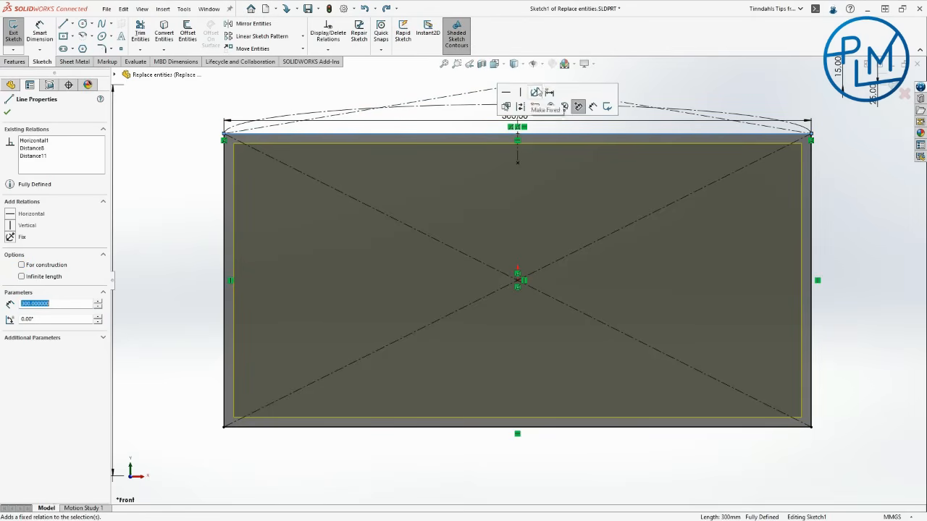
pyautogui.click(832, 254)
pyautogui.rightClick(800, 131)
pyautogui.press('Escape')
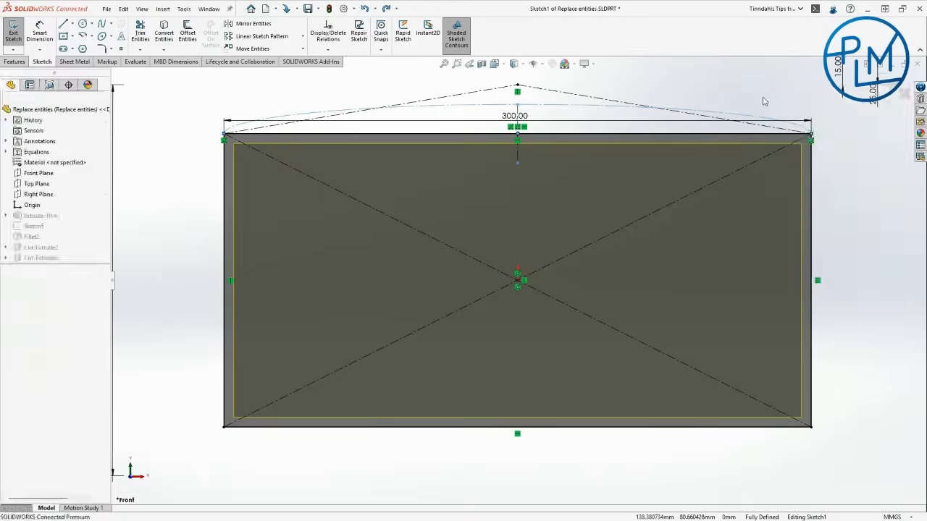
pyautogui.press('s')
pyautogui.click(836, 156)
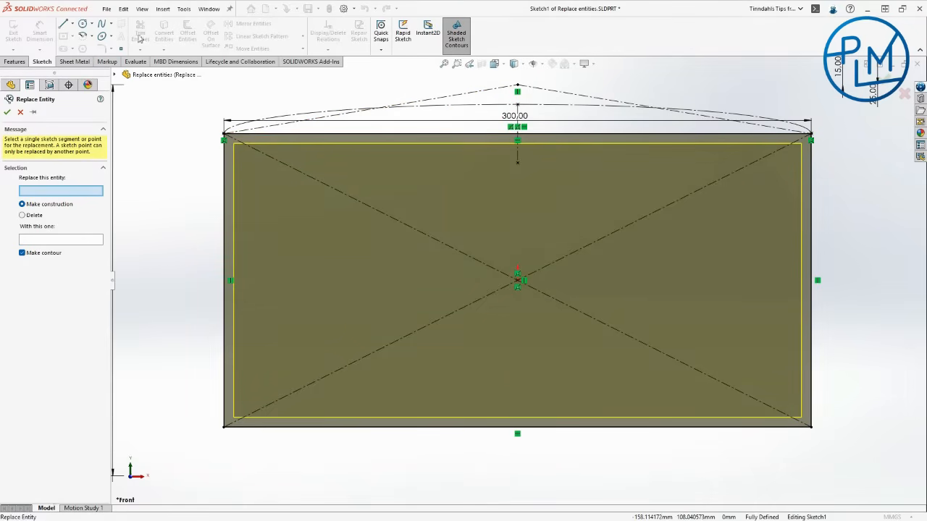
pyautogui.click(20, 111)
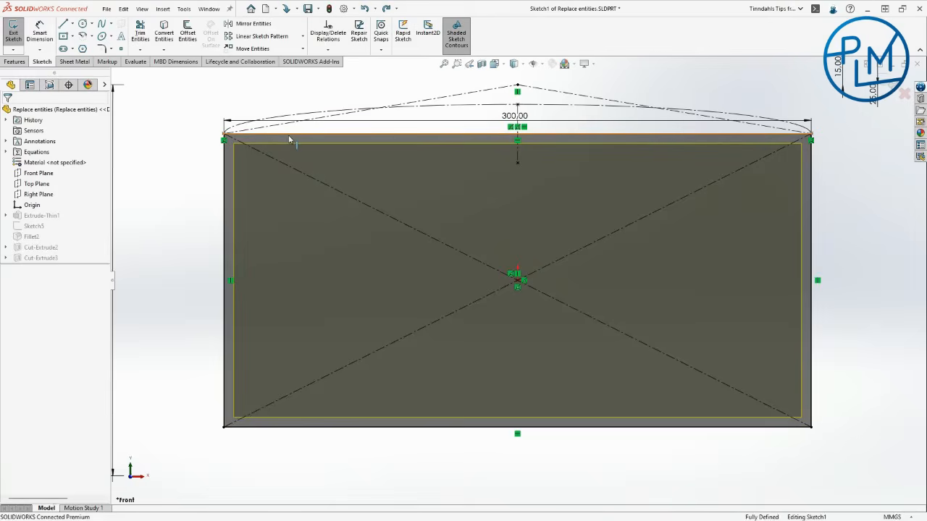
# Step: Clear the selection of the rectangle's upper line and look up the Replace Entity command among the sketch tools
pyautogui.click(288, 135)
pyautogui.press('Escape')
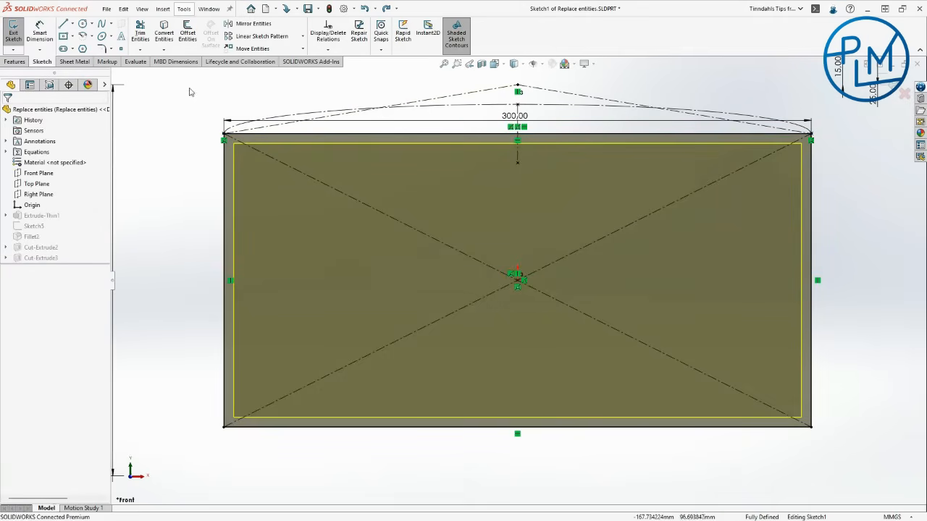
pyautogui.click(184, 9)
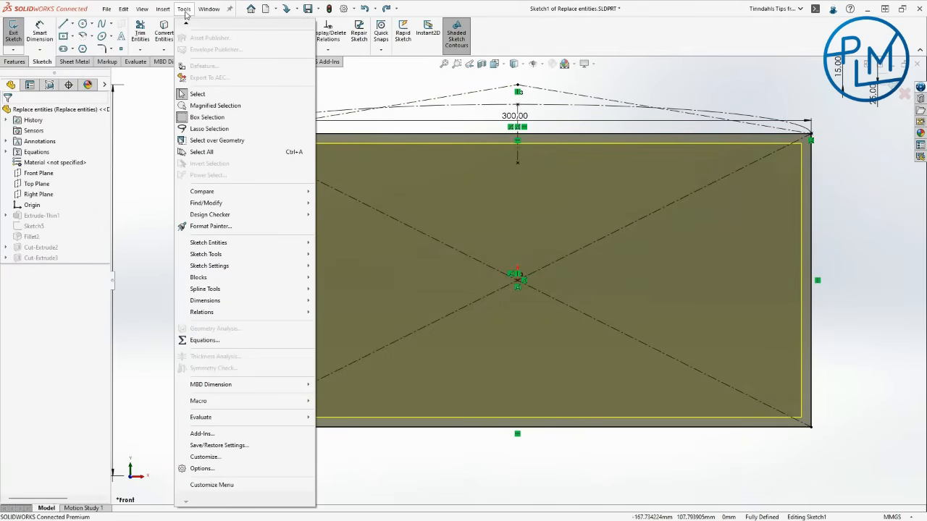
pyautogui.moveTo(229, 261)
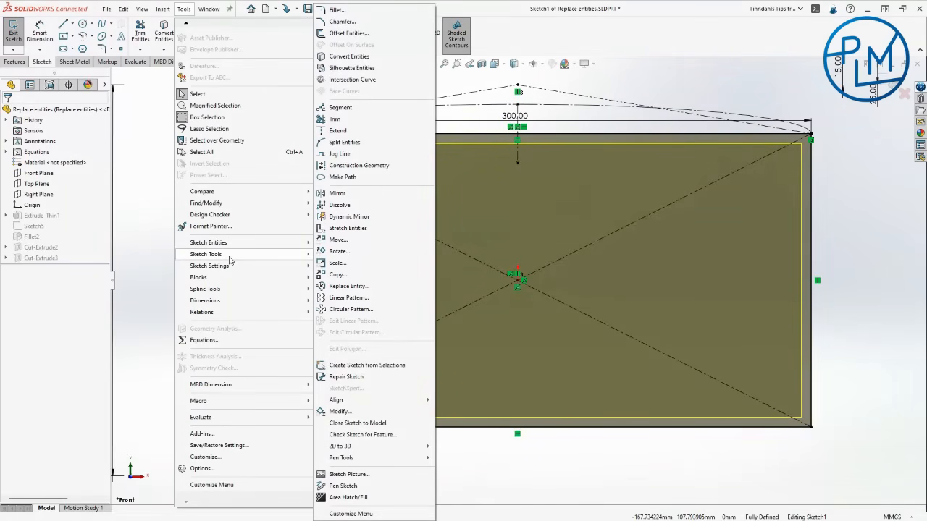
# Step: Split the rectangle's top line left of its midpoint, about 121 mm from the left corner
pyautogui.click(345, 145)
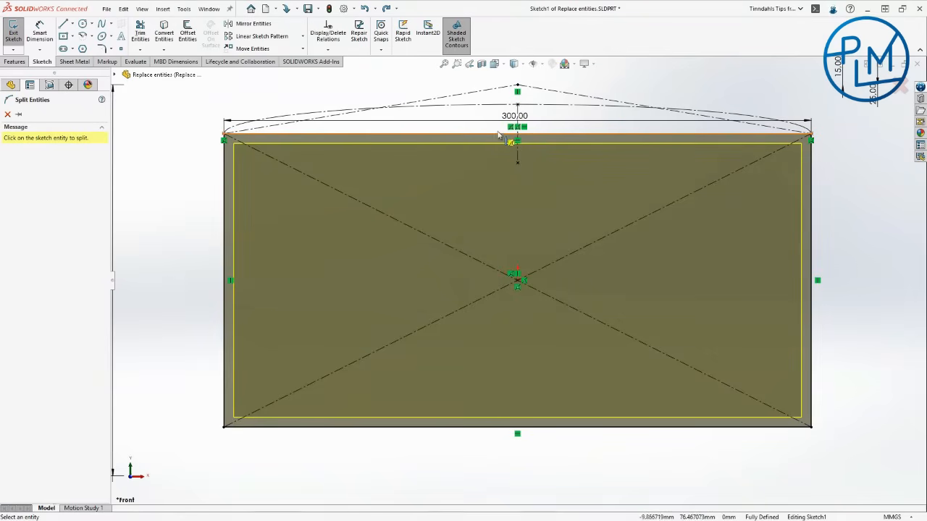
pyautogui.click(460, 138)
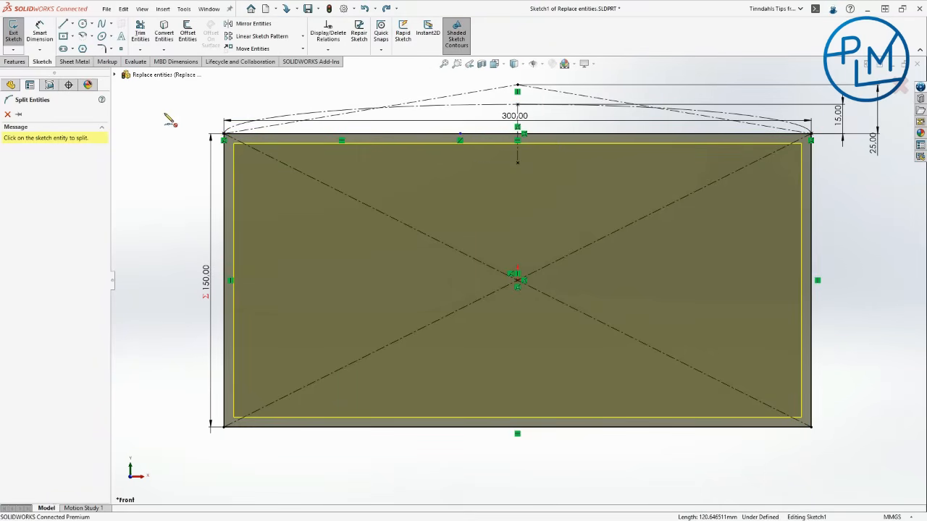
pyautogui.press('Escape')
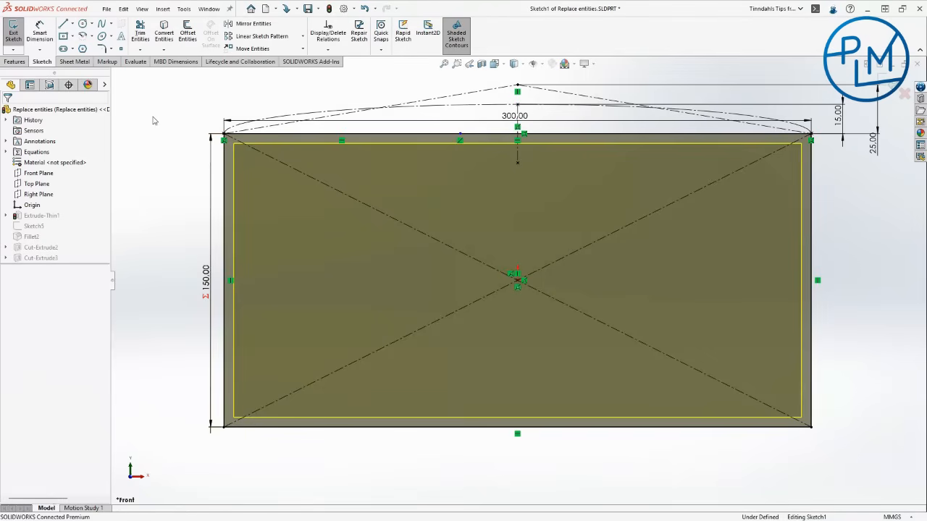
# Step: Replace the left segment of the split line with the left sloped roof line, turning the old segment into construction geometry
pyautogui.press('s')
pyautogui.click(288, 228)
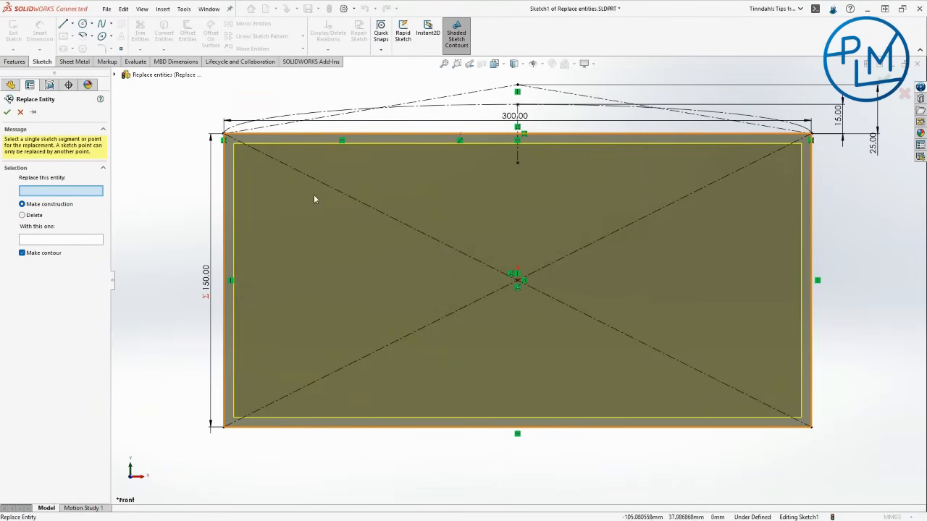
pyautogui.click(364, 137)
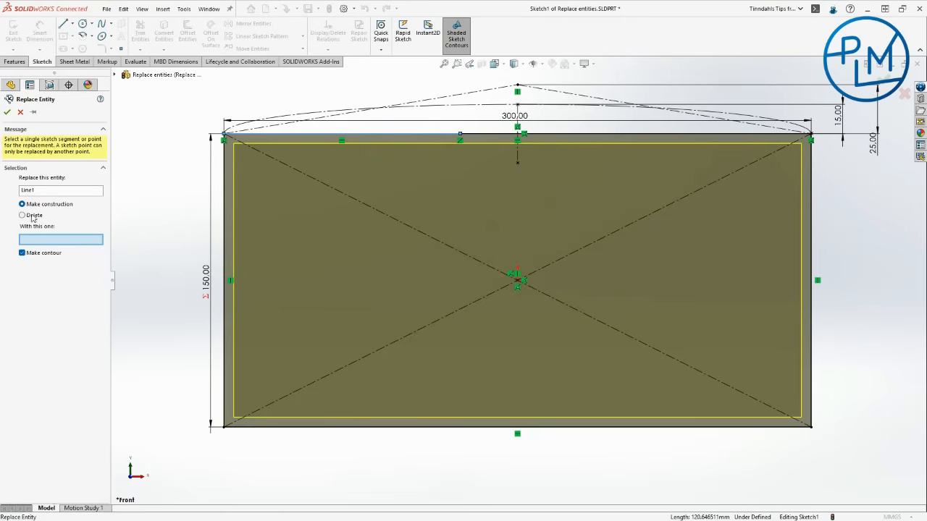
pyautogui.click(440, 99)
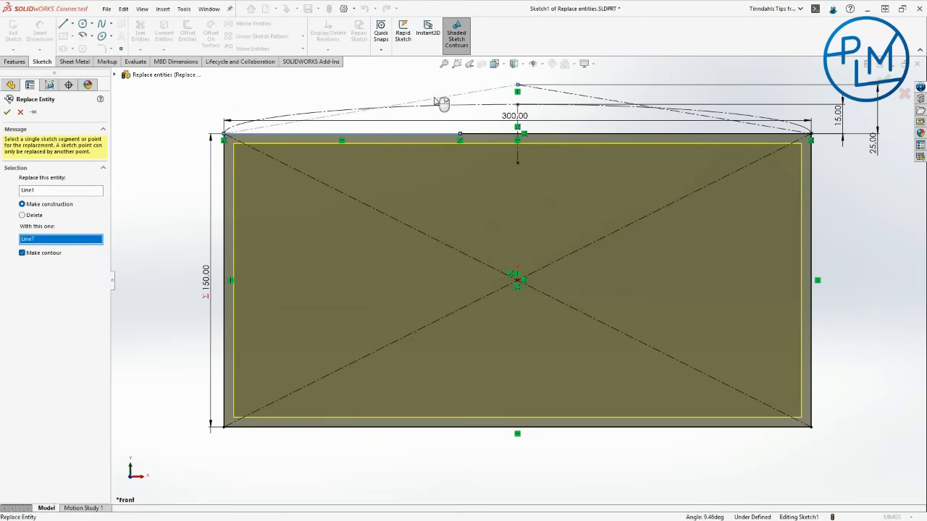
pyautogui.click(8, 112)
# Step: Replace the remaining top segment with the right sloped roof line, turning the old segment into construction, and exit the sketch
pyautogui.press('s')
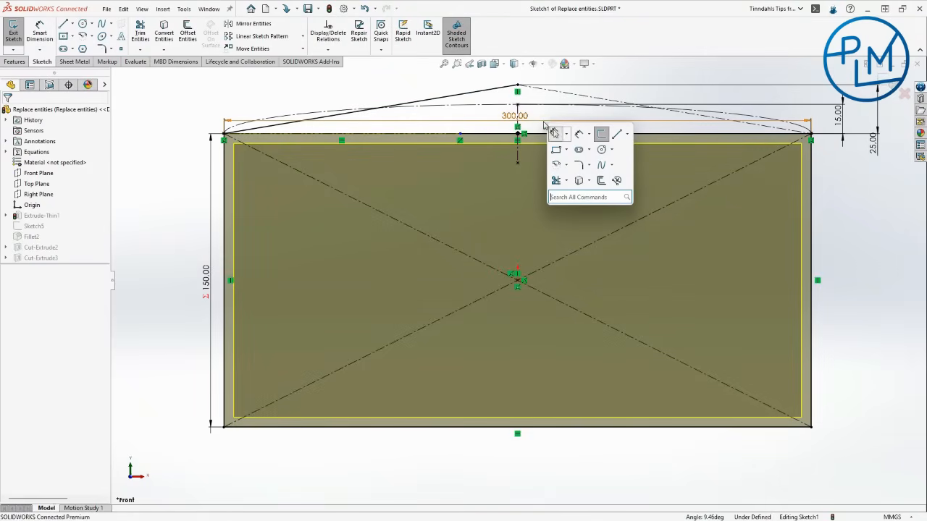
pyautogui.click(616, 179)
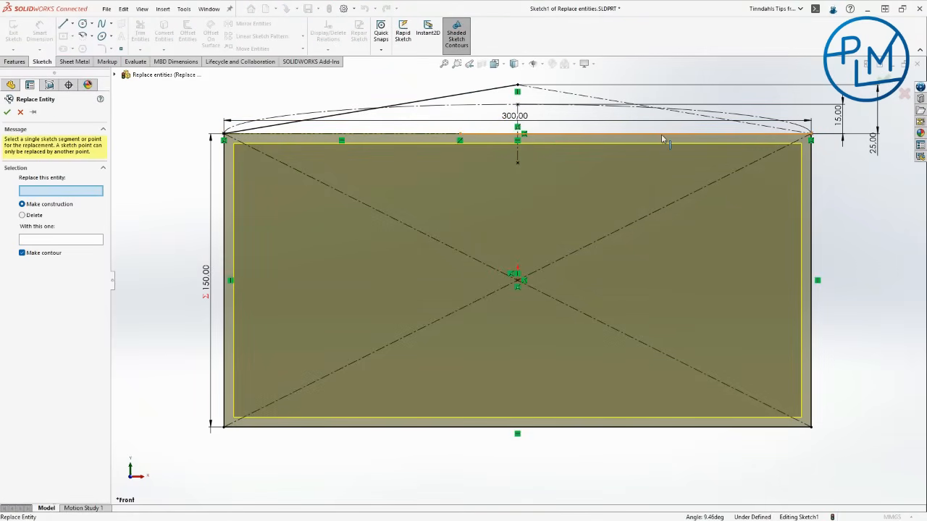
pyautogui.click(661, 137)
pyautogui.click(581, 98)
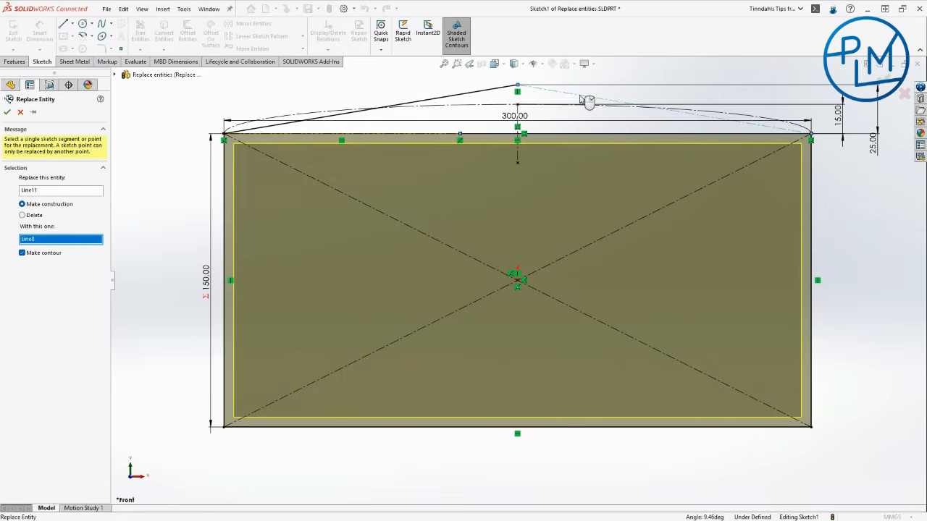
pyautogui.click(7, 112)
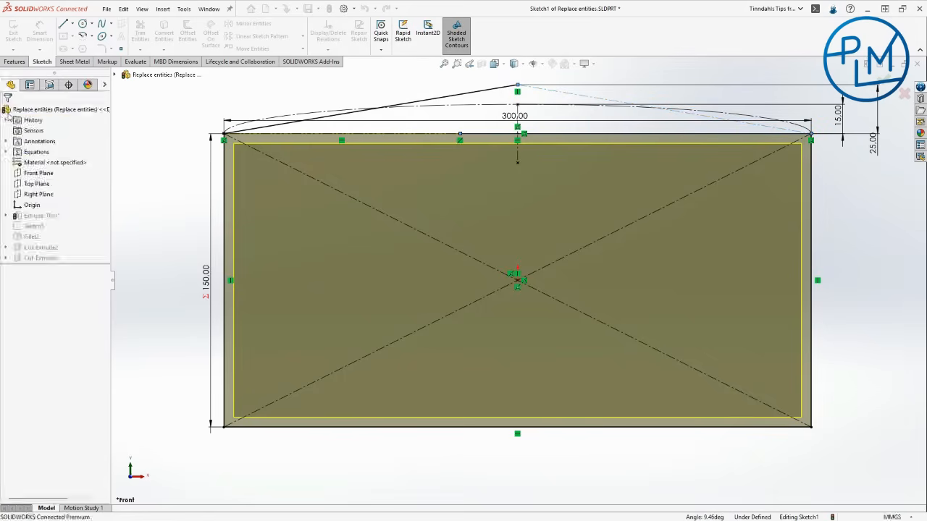
pyautogui.moveTo(731, 147)
pyautogui.mouseDown(button='middle')
pyautogui.moveTo(704, 171)
pyautogui.moveTo(700, 200)
pyautogui.moveTo(734, 180)
pyautogui.mouseUp(button='middle')
pyautogui.click(895, 77)
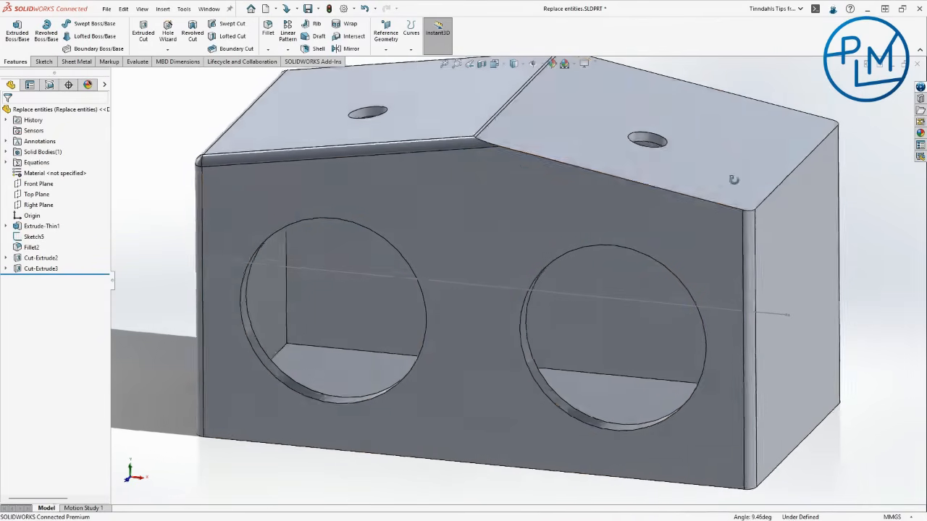
pyautogui.click(529, 137)
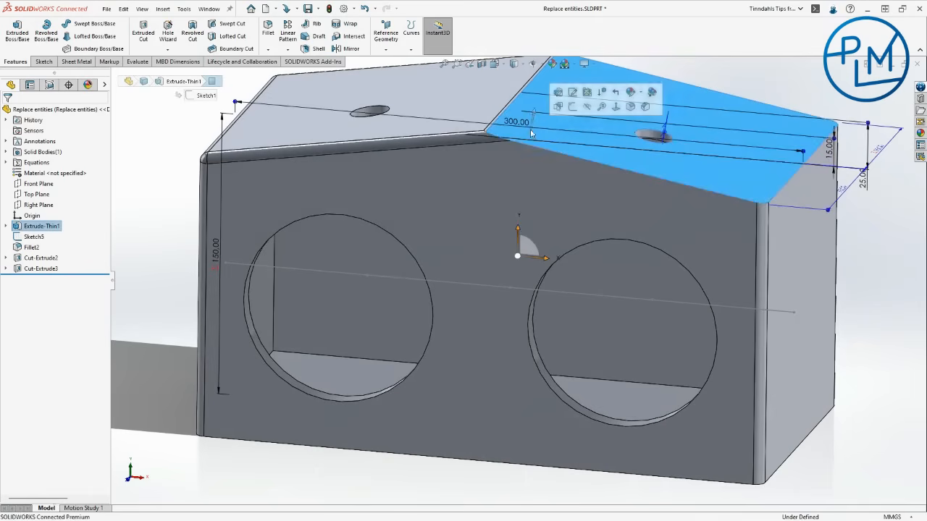
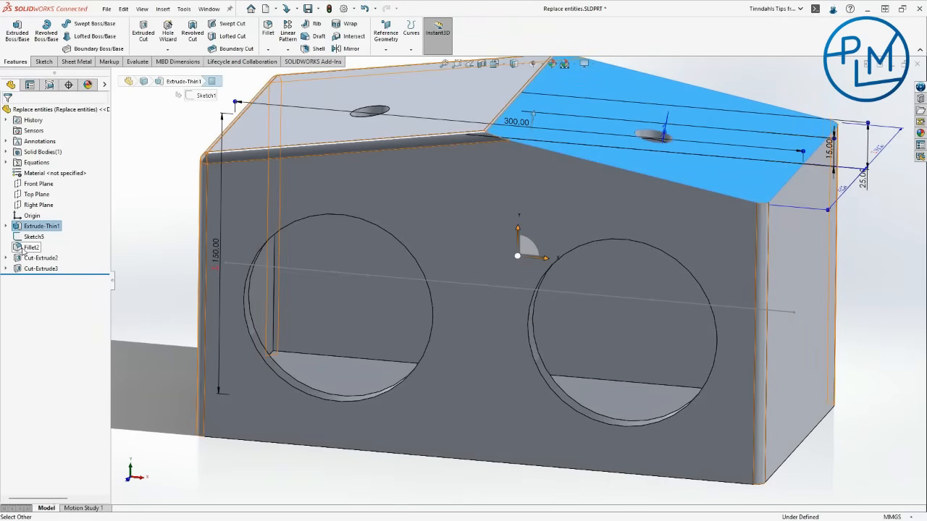
pyautogui.click(31, 248)
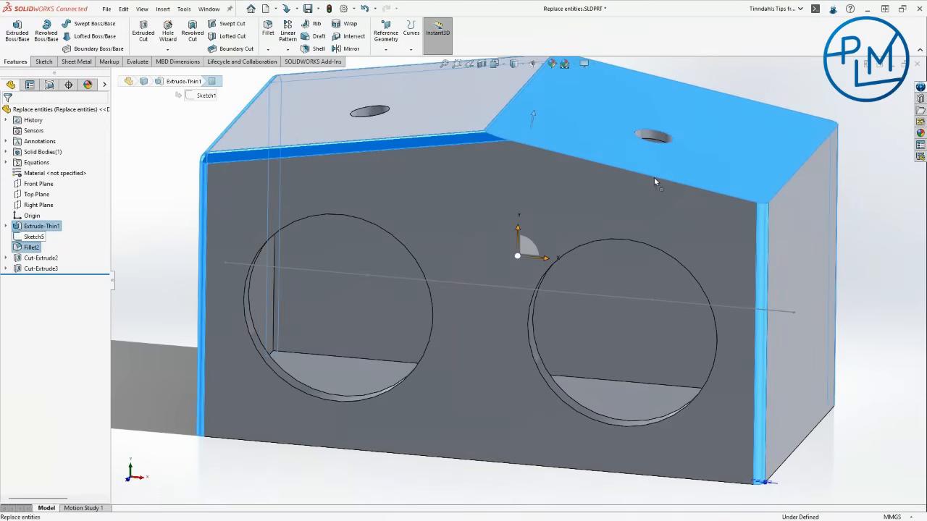
pyautogui.hotkey('ctrl', 'v')
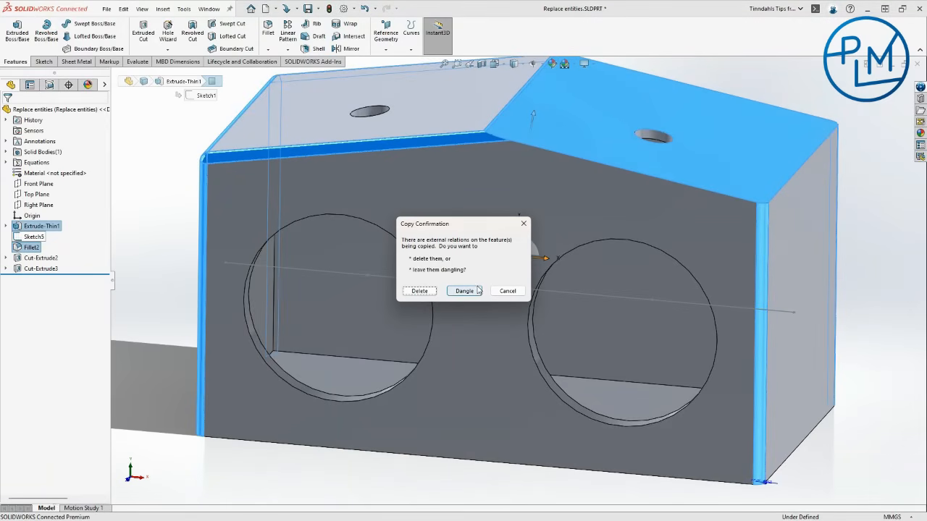
pyautogui.click(508, 291)
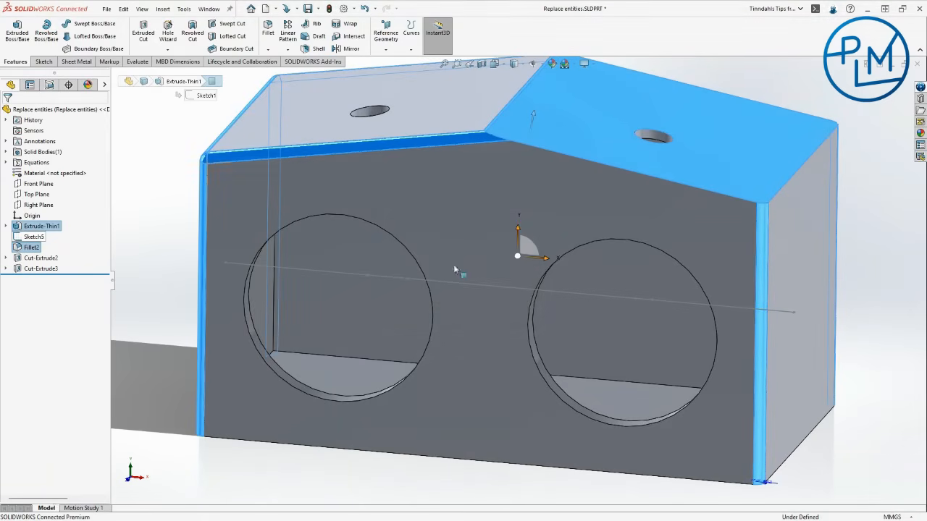
# Step: Copy Fillet2 onto the right sloped roof face after all the cut features and inspect the edges of its hole
pyautogui.click(31, 247)
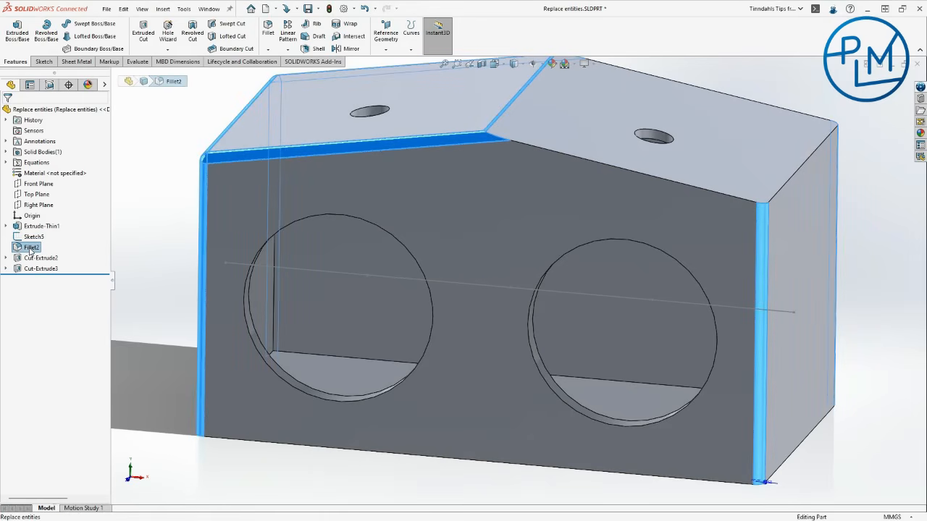
pyautogui.keyDown('ctrl'); pyautogui.moveTo(566, 128); pyautogui.dragTo(567, 128); pyautogui.keyUp('ctrl')
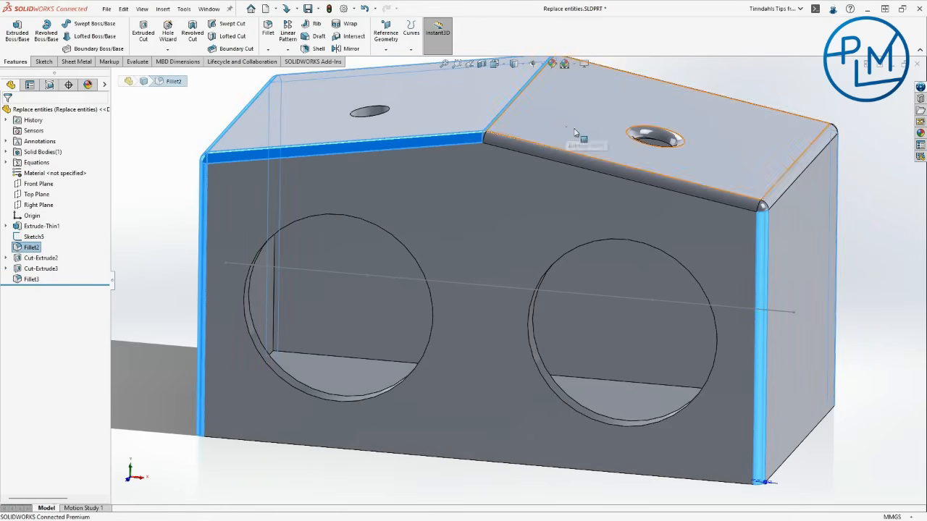
pyautogui.moveTo(793, 231); pyautogui.dragTo(519, 297, button='middle')
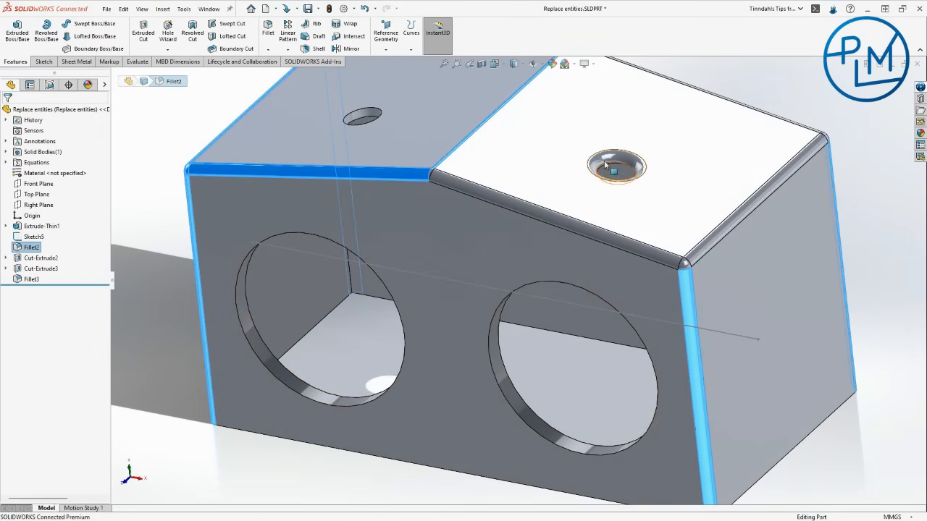
# Step: Edit the copied fillet so it uses the front edge of the right roof face instead of the face
pyautogui.rightClick(31, 279)
pyautogui.press('Escape')
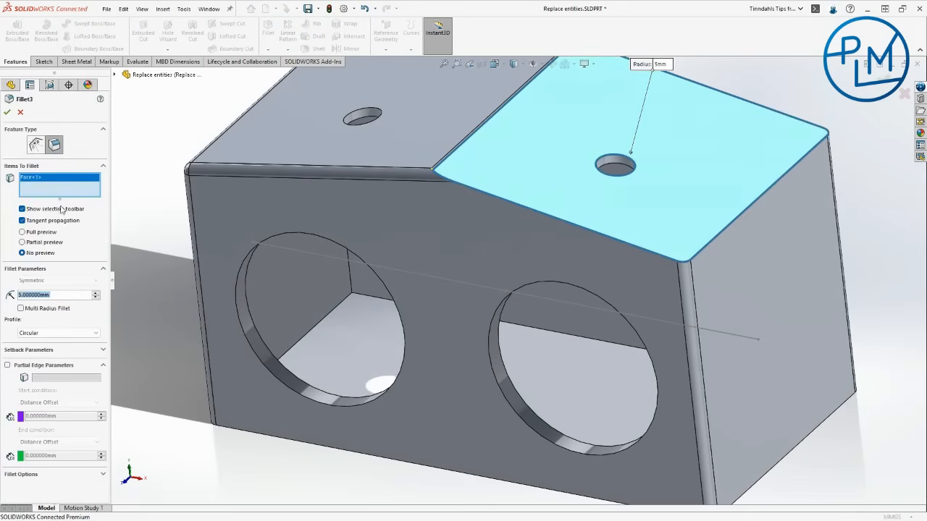
pyautogui.click(41, 181)
pyautogui.press('Delete')
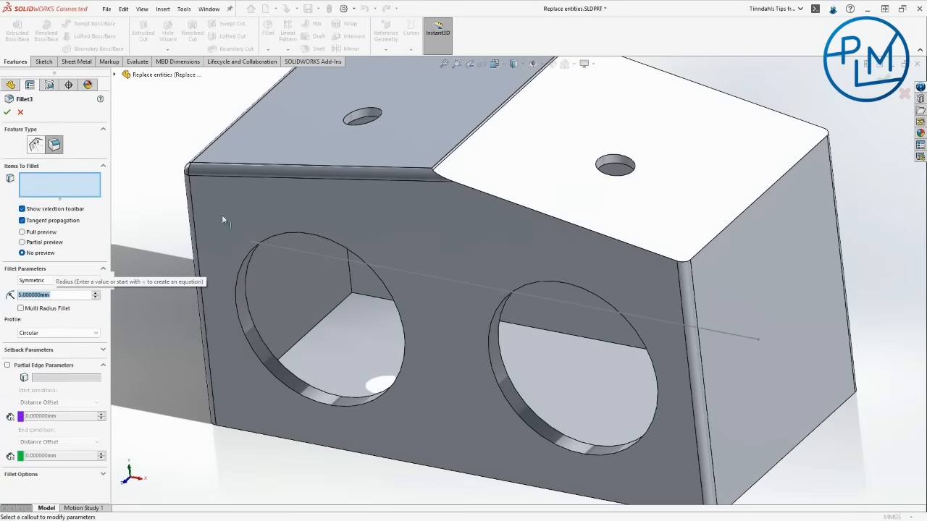
pyautogui.click(485, 196)
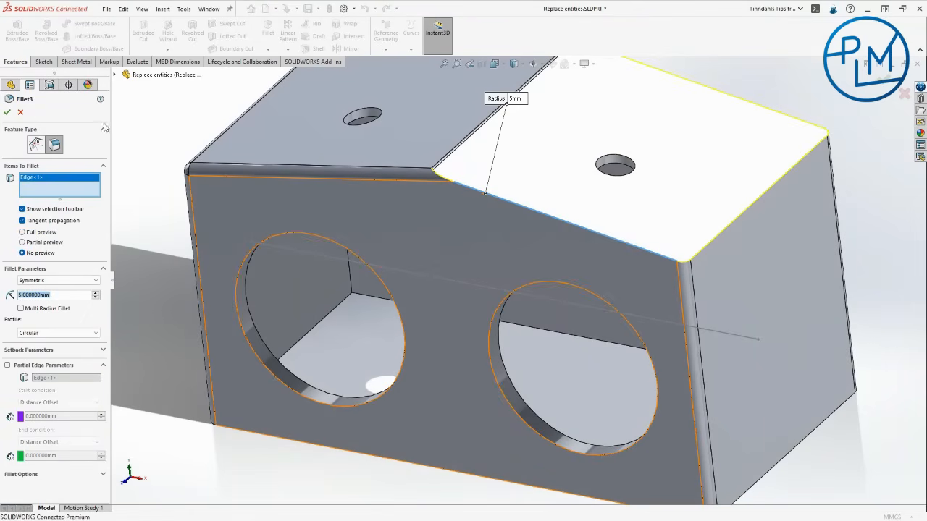
pyautogui.click(7, 111)
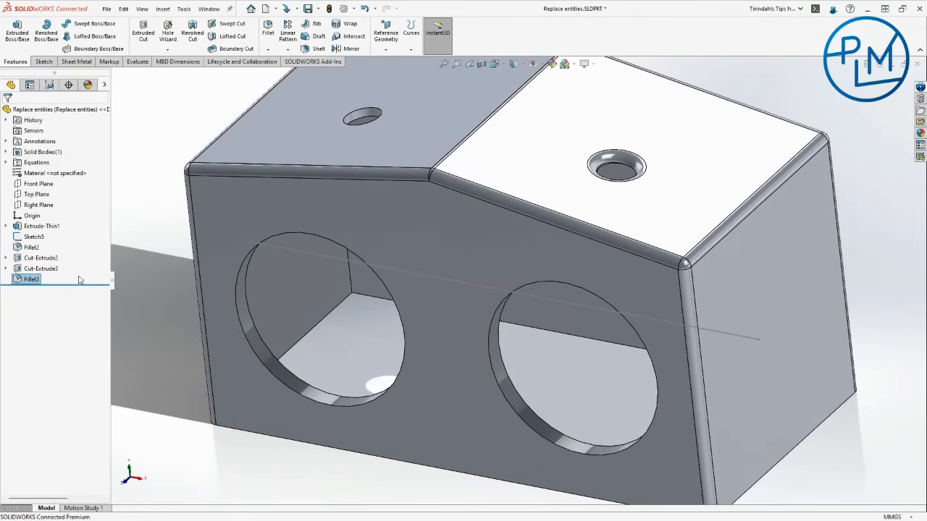
# Step: Delete the copied fillet Fillet3 from the part
pyautogui.click(29, 279)
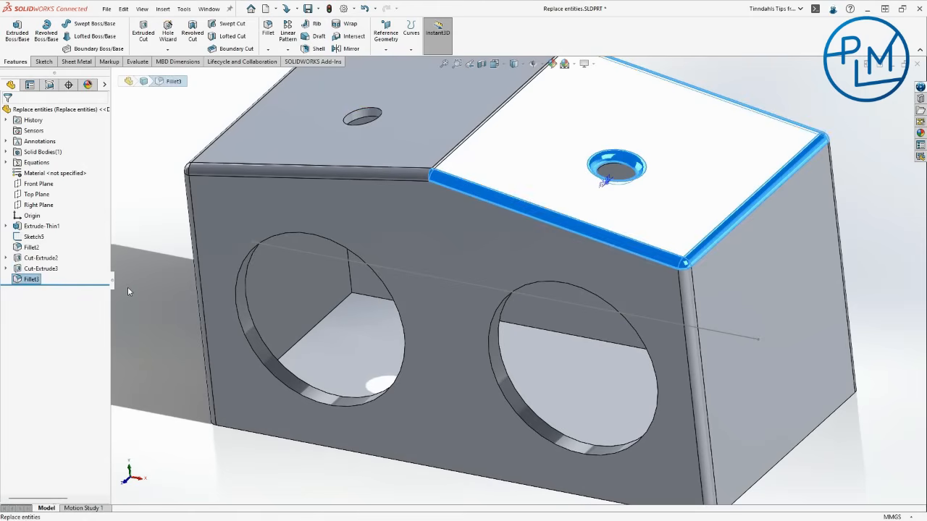
pyautogui.press('Delete')
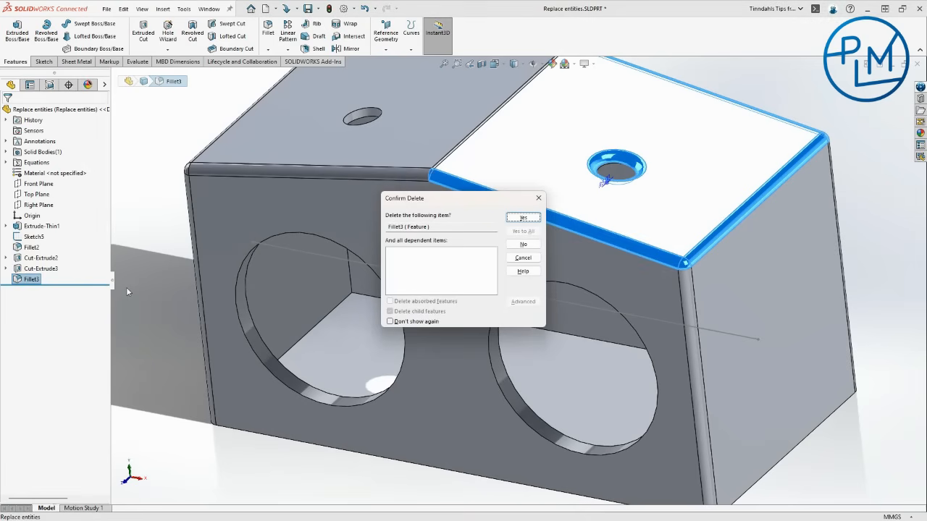
pyautogui.click(523, 218)
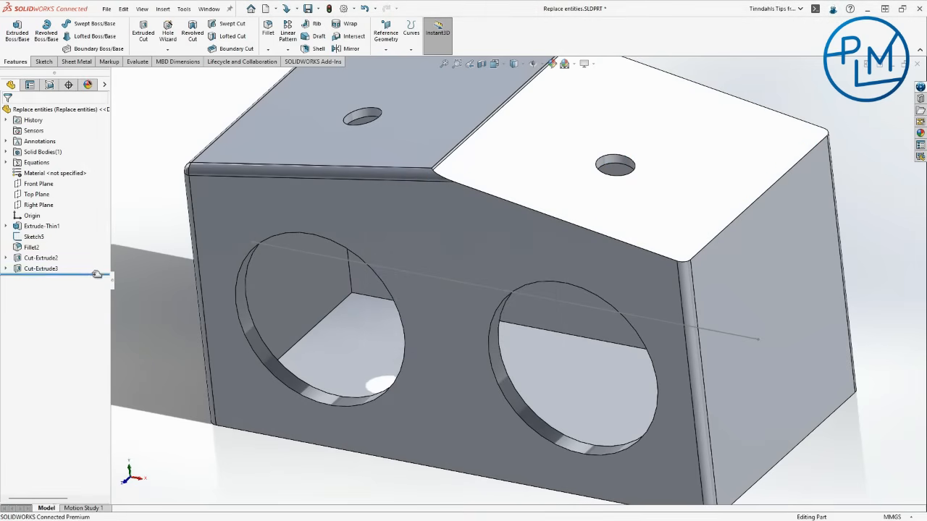
# Step: Roll back to before Cut-Extrude2, copy Fillet2 onto the right sloped roof face, and roll forward to the end
pyautogui.moveTo(94, 278); pyautogui.dragTo(92, 253)
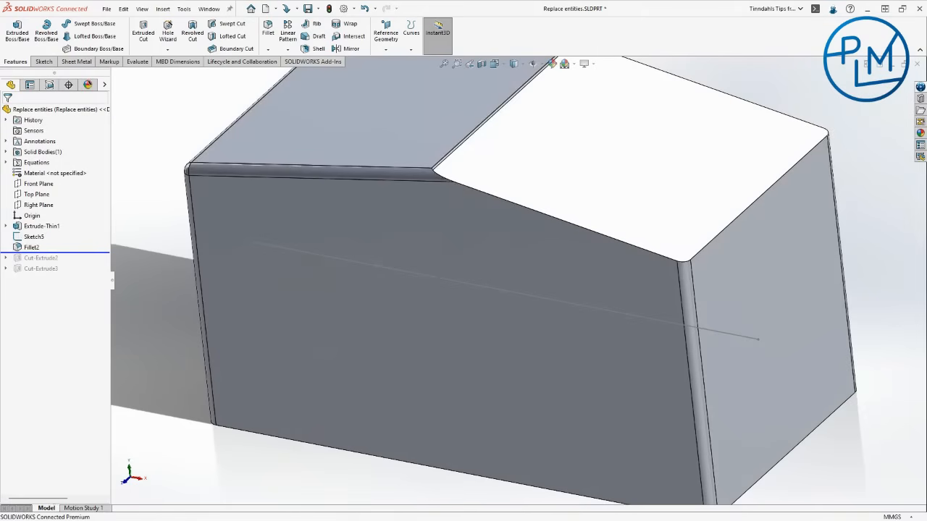
pyautogui.moveTo(24, 249); pyautogui.dragTo(595, 176)
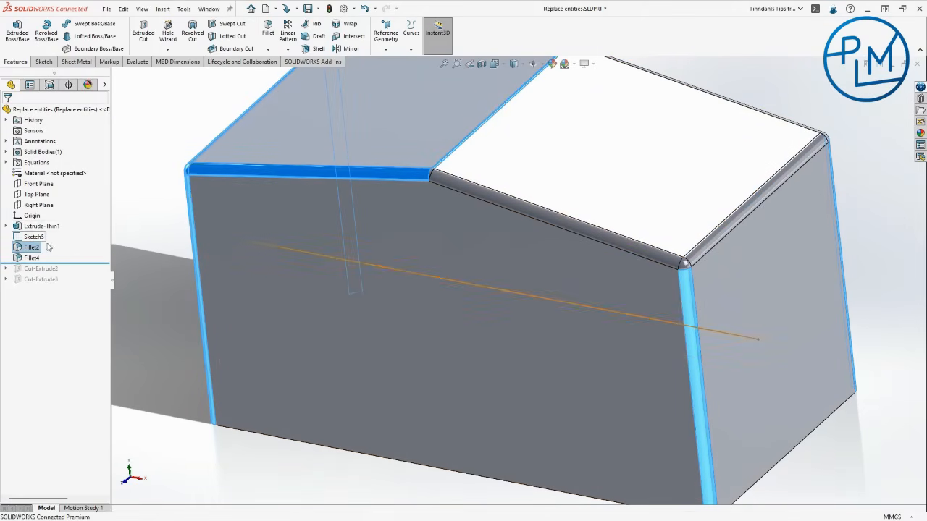
pyautogui.moveTo(75, 264); pyautogui.dragTo(63, 294)
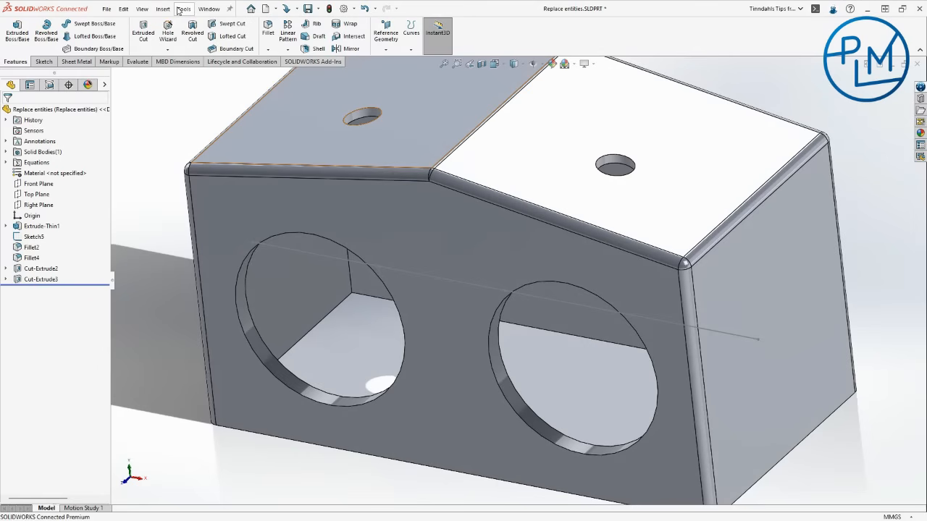
# Step: Switch to the open Chess timer assembly and select the lofted base of the clock housing
pyautogui.click(178, 10)
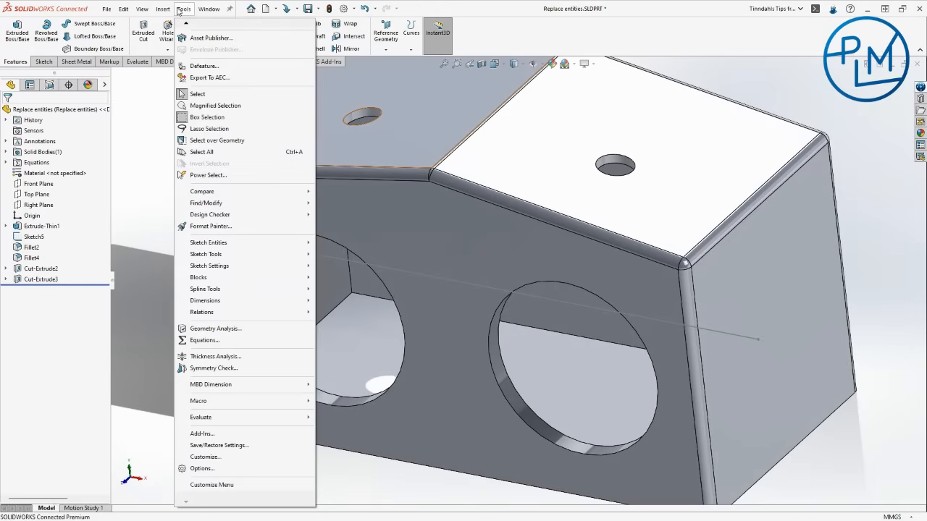
pyautogui.moveTo(209, 9)
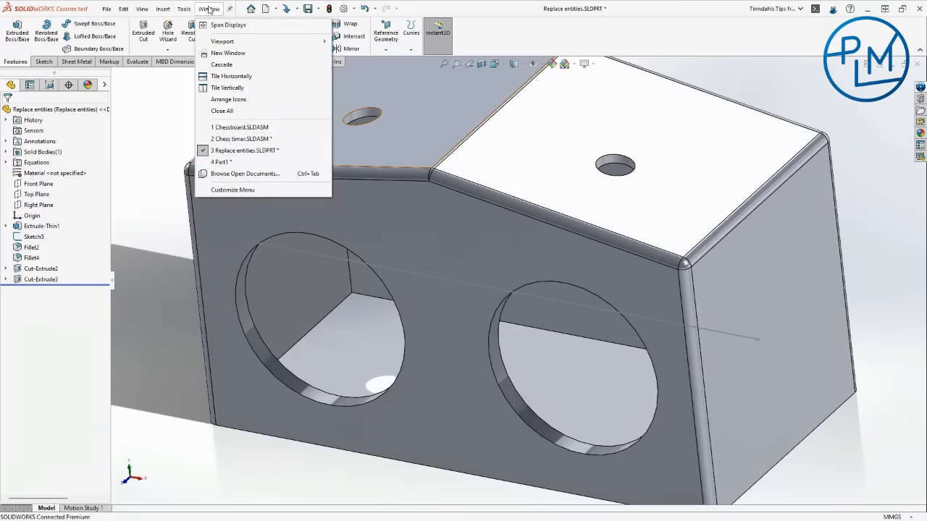
pyautogui.click(307, 138)
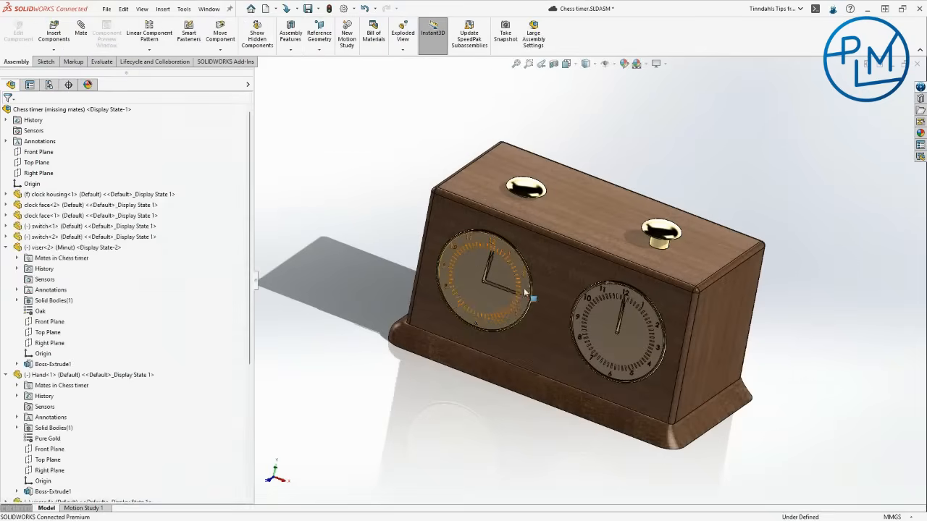
pyautogui.scroll(-3, 600, 338)
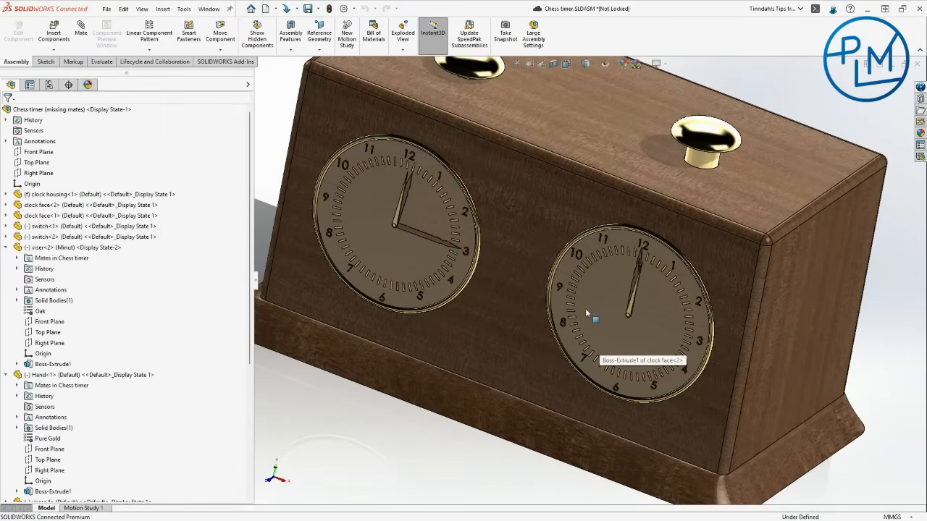
pyautogui.click(593, 310)
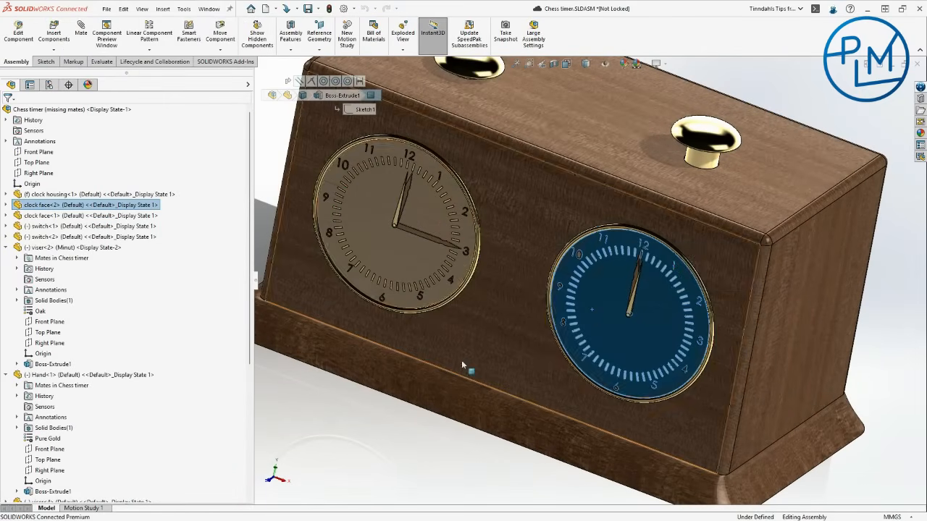
pyautogui.click(444, 383)
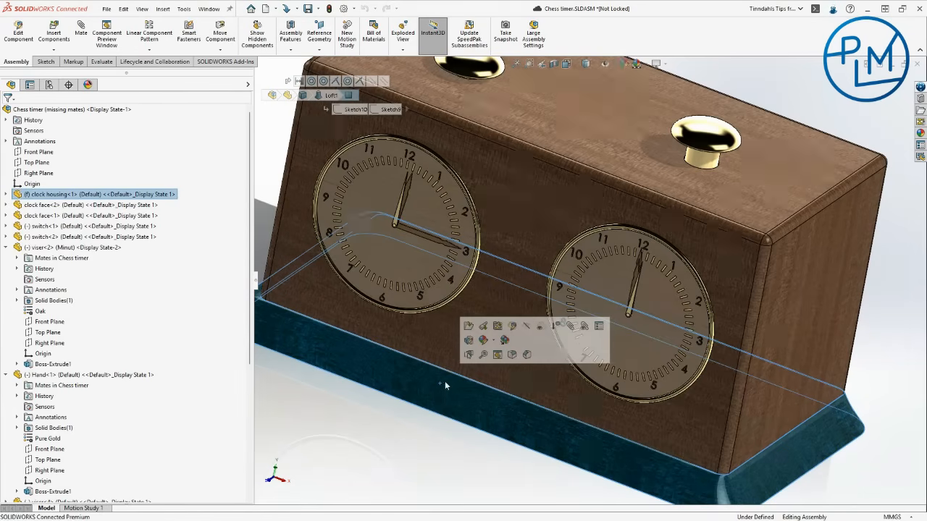
# Step: Open the clock face part from the assembly and edit the numeral sketch of Boss-Extrude5
pyautogui.rightClick(602, 281)
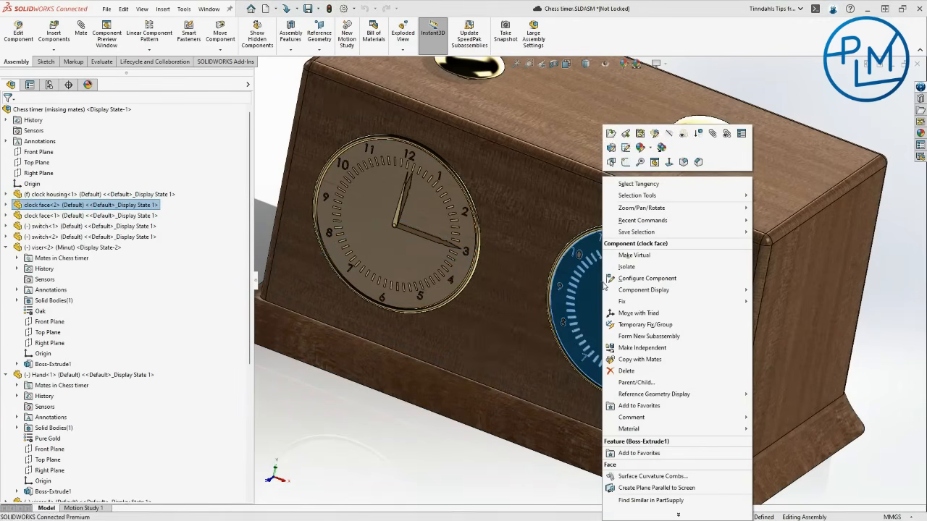
pyautogui.click(611, 134)
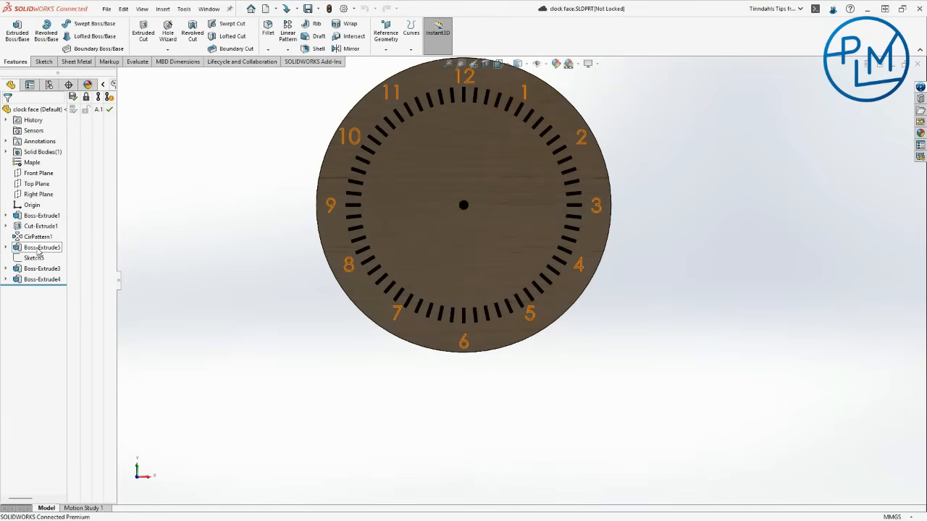
pyautogui.rightClick(40, 248)
pyautogui.click(63, 218)
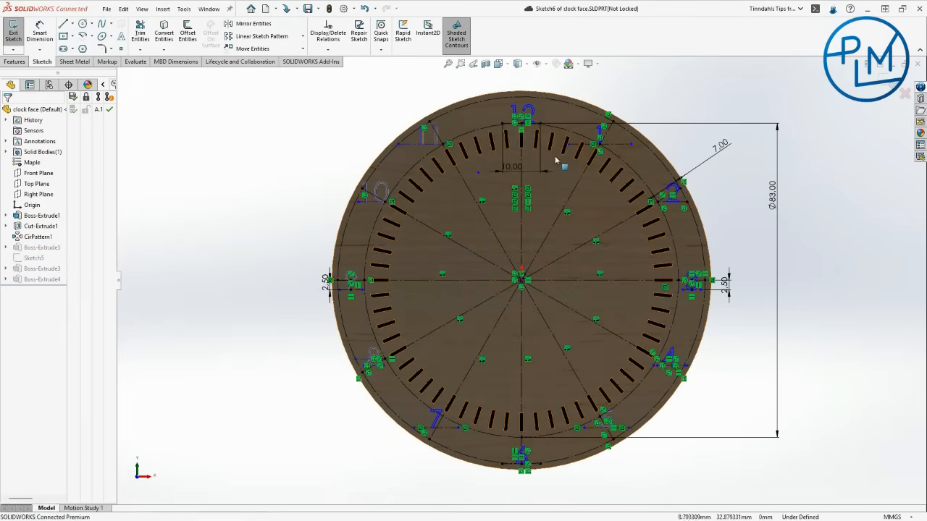
# Step: Sketch a horizontal construction line about 12 mm long above the numeral 5, across the radial centerline leading to it
pyautogui.scroll(-3, 631, 233)
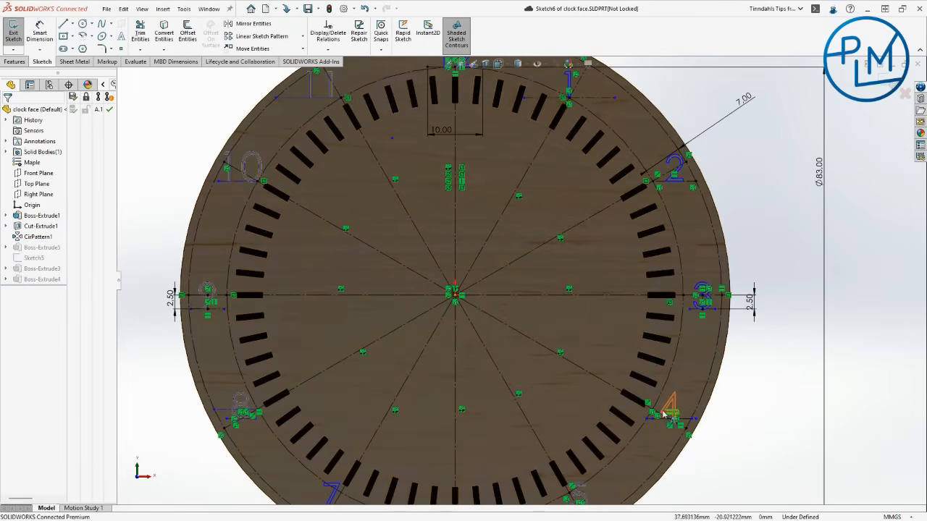
pyautogui.scroll(-3, 681, 426)
pyautogui.scroll(3, 573, 413)
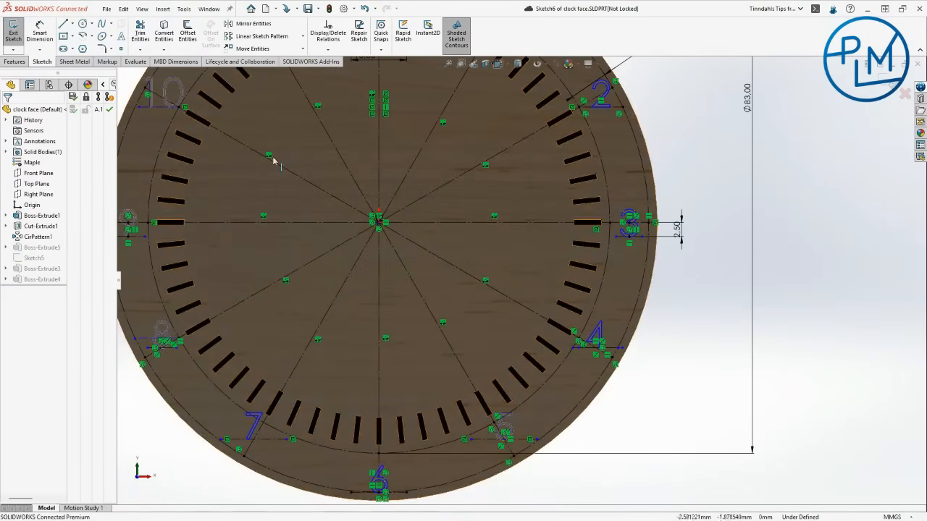
pyautogui.click(72, 23)
pyautogui.click(76, 50)
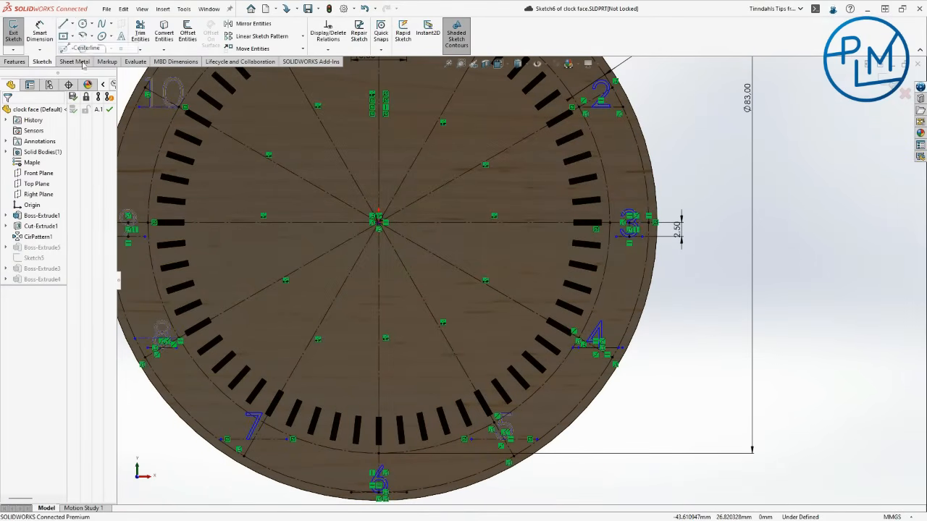
pyautogui.scroll(-3, 449, 376)
pyautogui.click(415, 374)
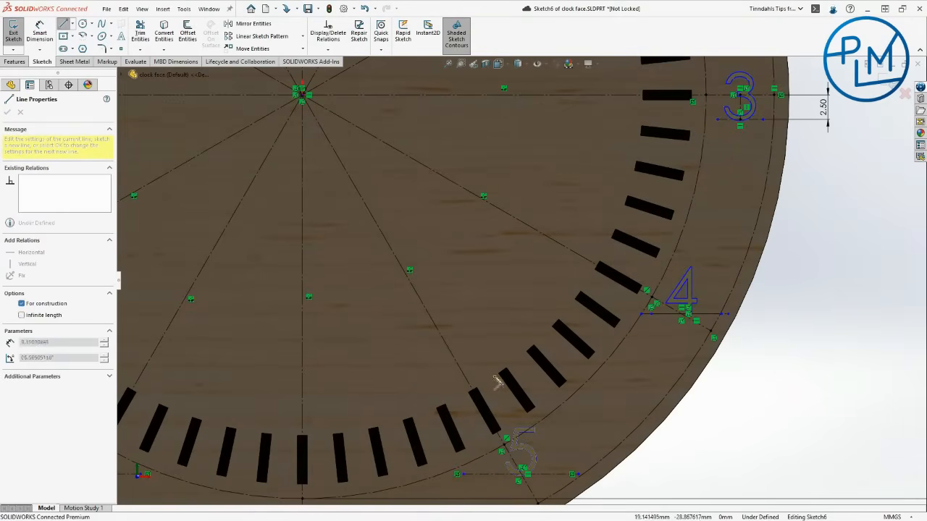
pyautogui.click(532, 373)
pyautogui.press('Escape')
pyautogui.click(496, 375)
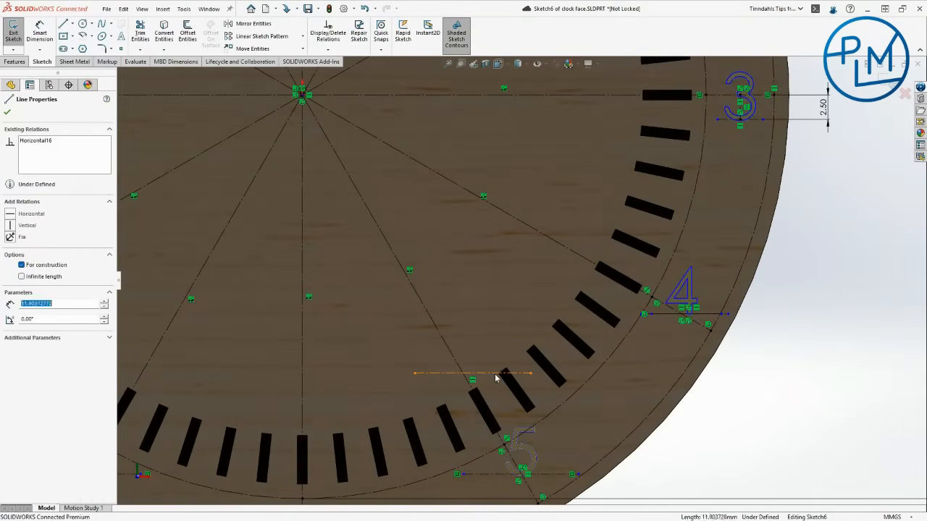
pyautogui.rightClick(496, 376)
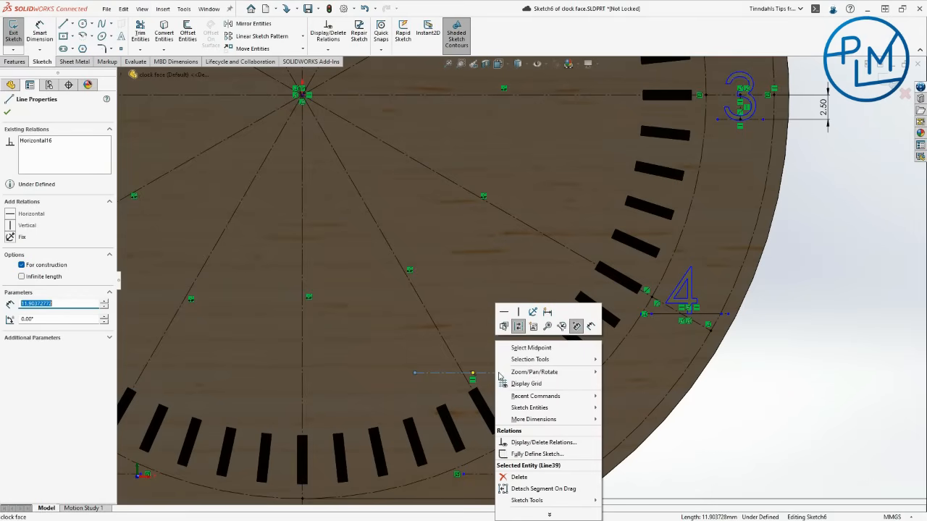
pyautogui.press('Escape')
pyautogui.keyDown('ctrl'); pyautogui.click(460, 368); pyautogui.keyUp('ctrl')
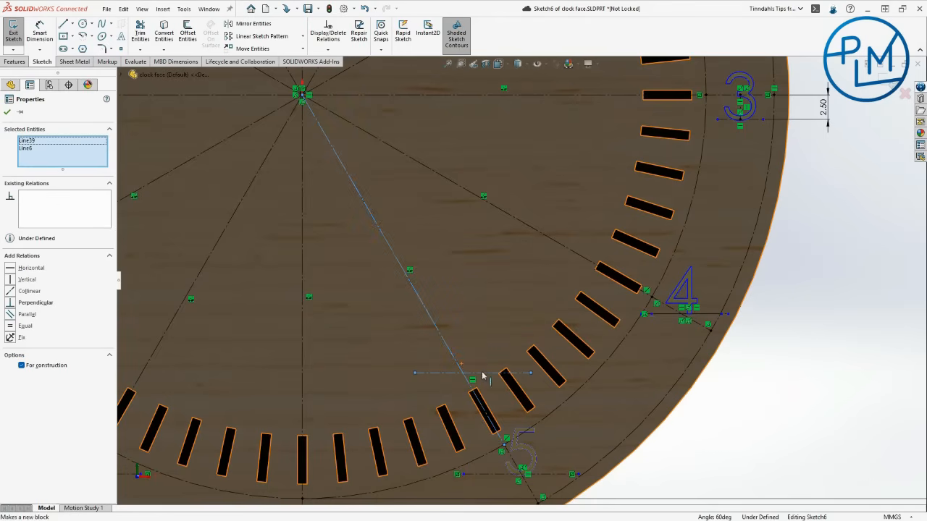
pyautogui.click(7, 112)
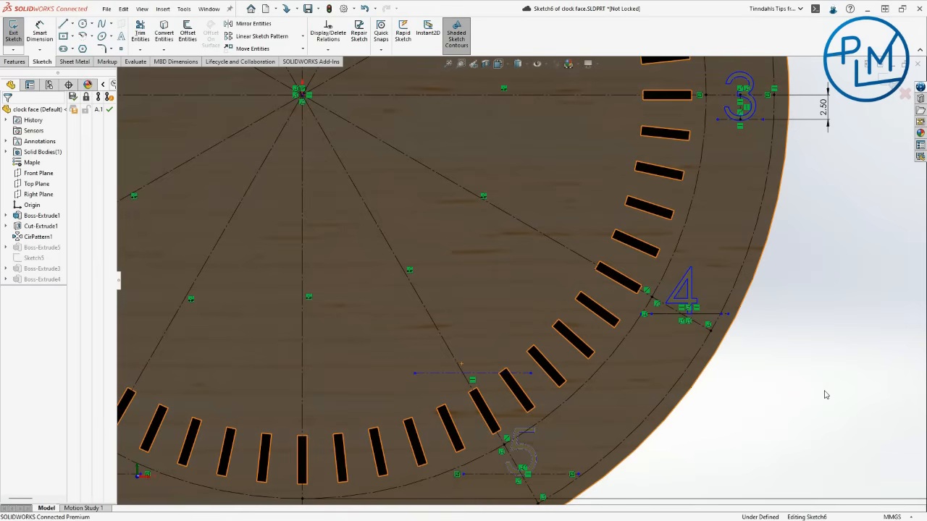
# Step: Use Replace Entity to swap the numeral 5's baseline for the new horizontal line, with Make construction on and Make contour off, and exit the sketch
pyautogui.press('s')
pyautogui.click(896, 452)
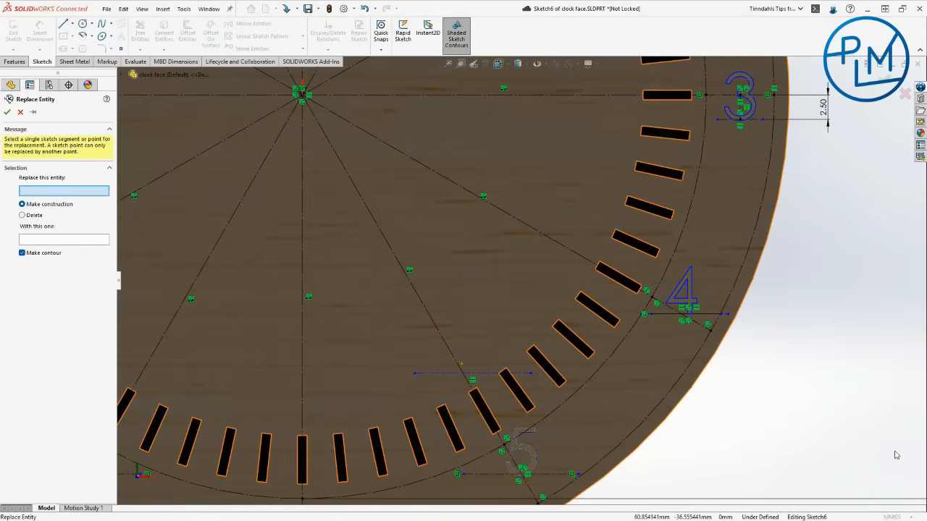
pyautogui.click(552, 475)
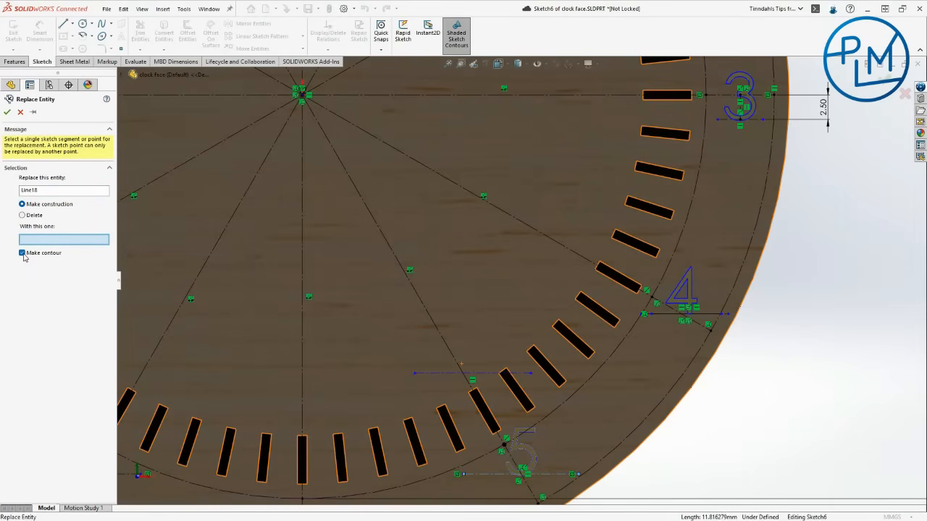
pyautogui.click(451, 373)
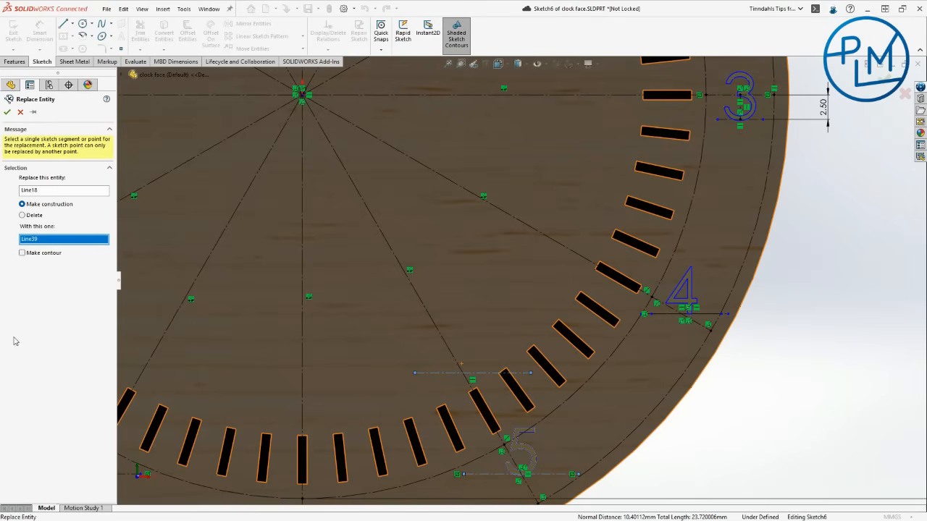
pyautogui.click(8, 112)
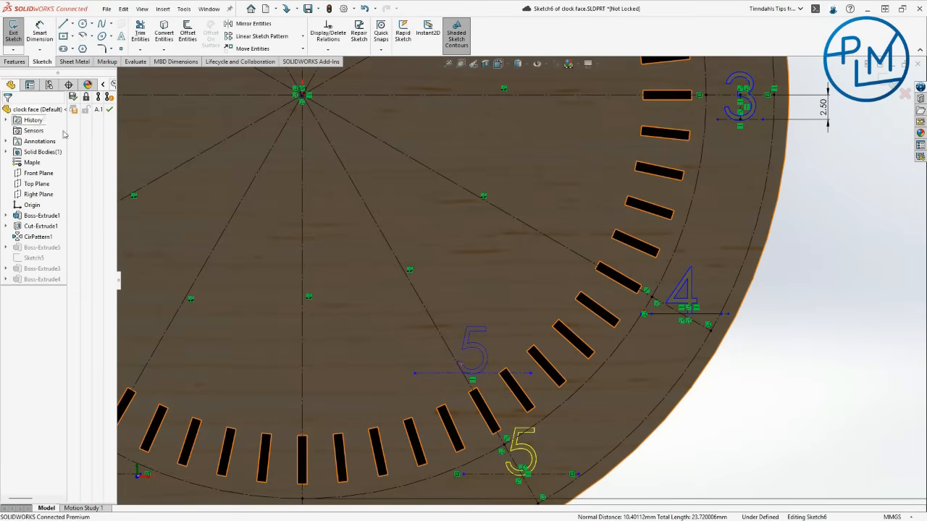
pyautogui.click(885, 76)
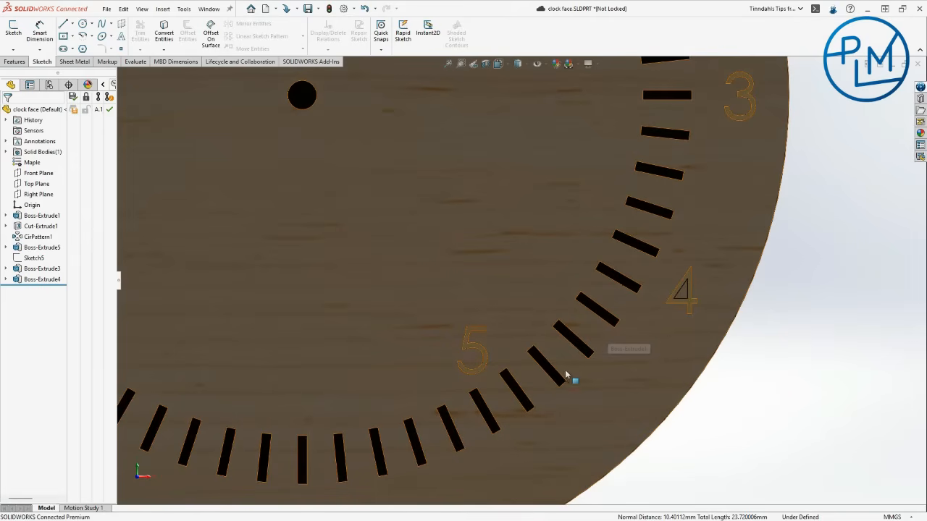
# Step: Undo the baseline replacement for the numeral 5, and close the clock face part without saving to return to the assembly
pyautogui.press('z')
pyautogui.hotkey('ctrl', 'z')
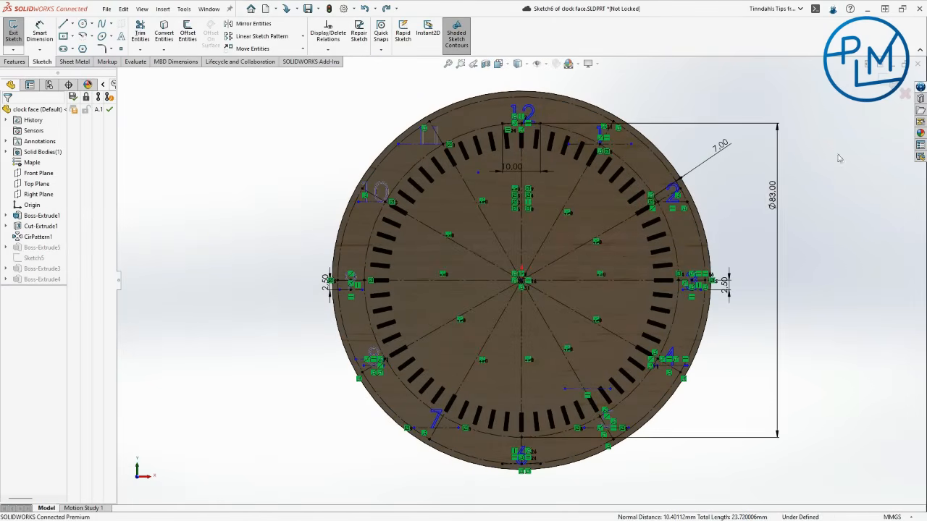
pyautogui.click(885, 76)
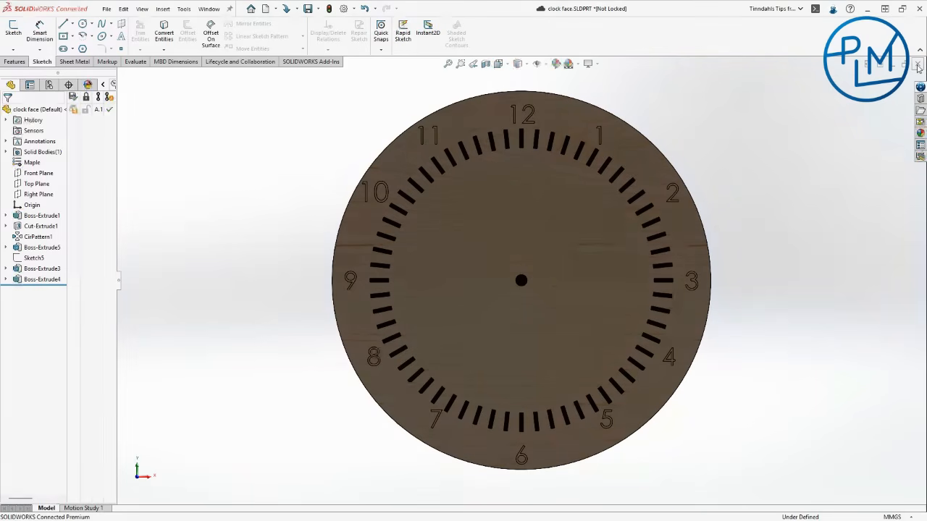
pyautogui.click(917, 65)
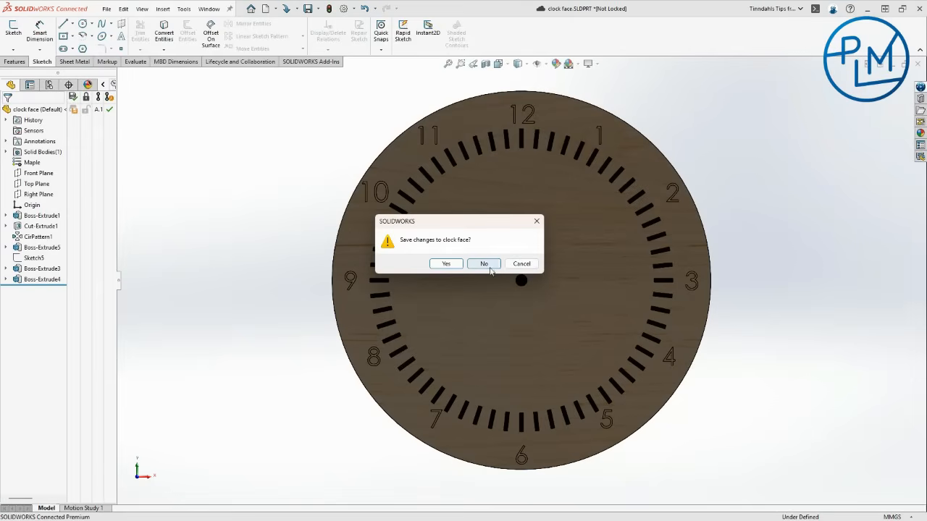
pyautogui.click(484, 264)
pyautogui.click(463, 278)
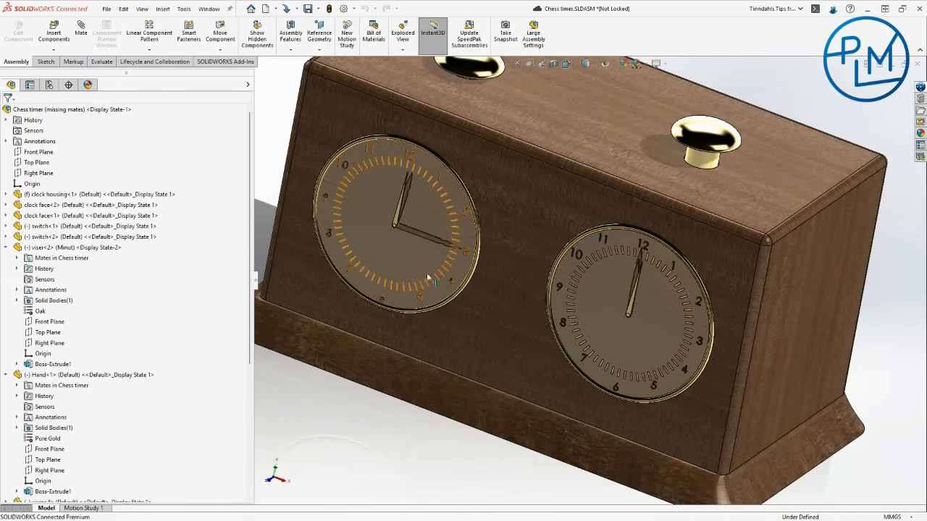
# Step: Rotate the left clock's hands to test their gear mates, leaving the long hand viser<4> pointing at 12
pyautogui.scroll(-3, 427, 239)
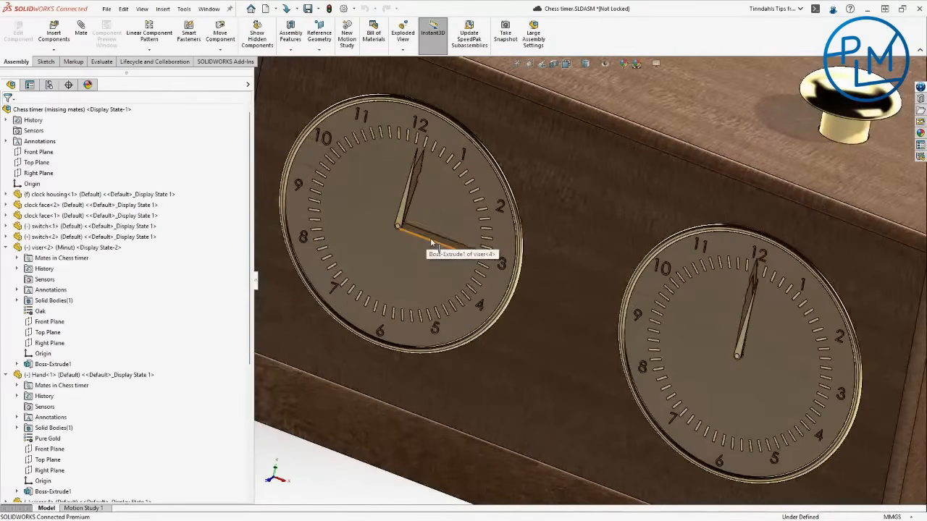
pyautogui.moveTo(427, 239); pyautogui.dragTo(393, 301)
pyautogui.click(416, 192)
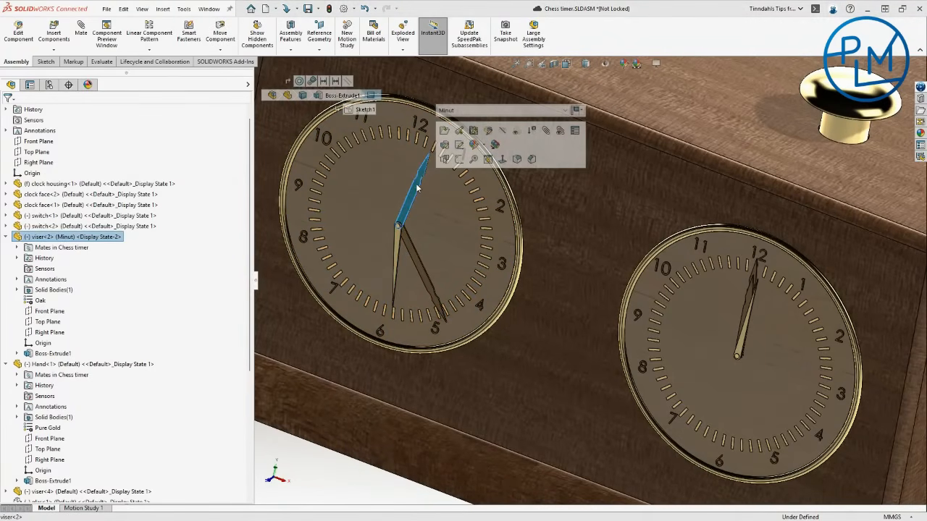
pyautogui.click(408, 273)
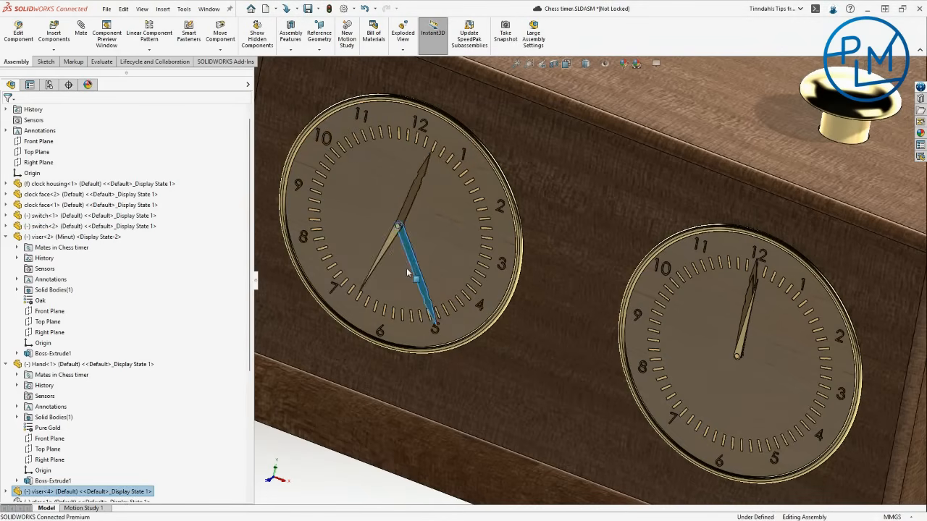
pyautogui.moveTo(407, 273); pyautogui.dragTo(409, 183)
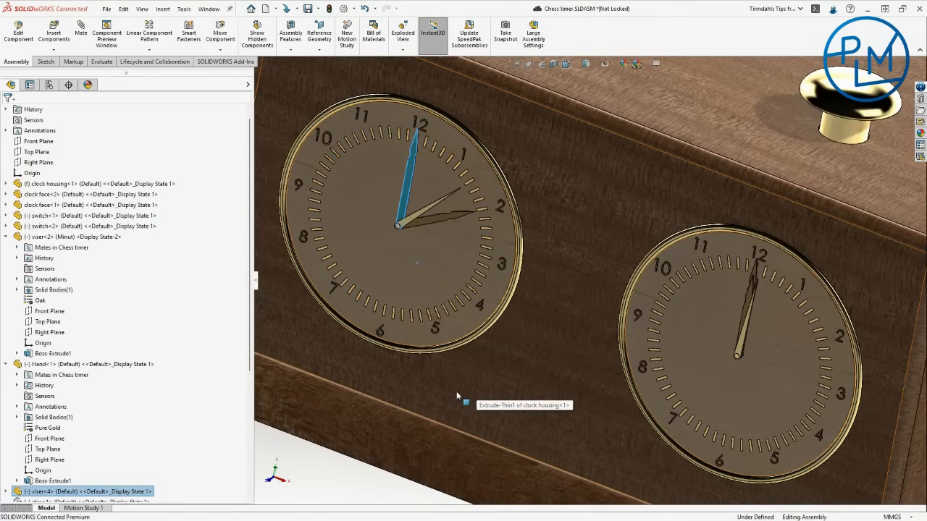
# Step: Move the right switch up on top of the housing to test its coupled motion with the left switch
pyautogui.press('f')
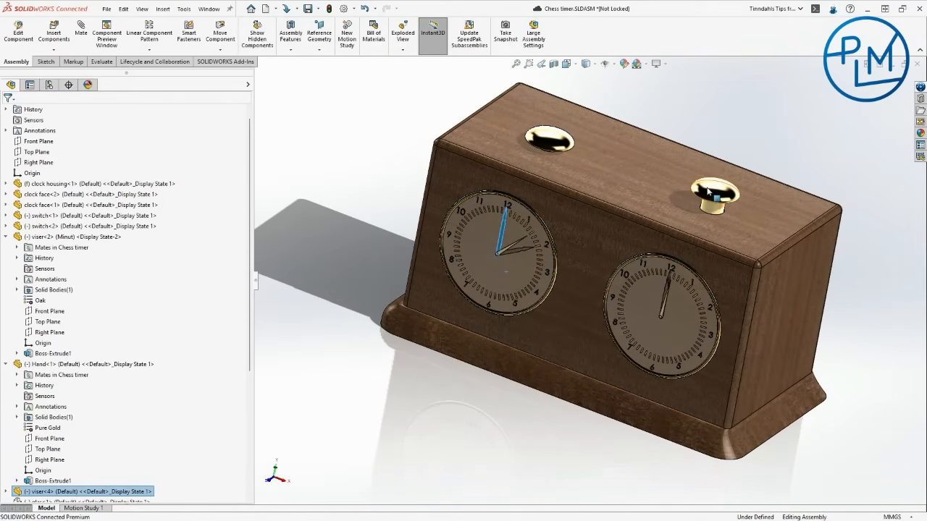
pyautogui.moveTo(708, 190)
pyautogui.mouseDown()
pyautogui.moveTo(708, 214)
pyautogui.moveTo(722, 176)
pyautogui.moveTo(718, 215)
pyautogui.moveTo(717, 187)
pyautogui.mouseUp()
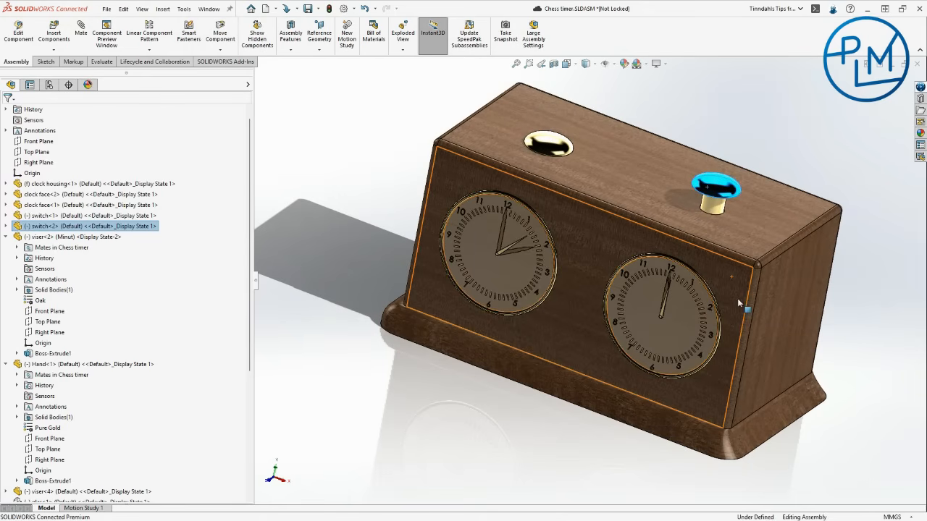
pyautogui.moveTo(703, 318); pyautogui.dragTo(711, 307, button='middle')
# Step: Suppress the Linear/Linear Coupler2 mate between the two switches and raise the left switch out of the housing
pyautogui.scroll(-6, 10, 495)
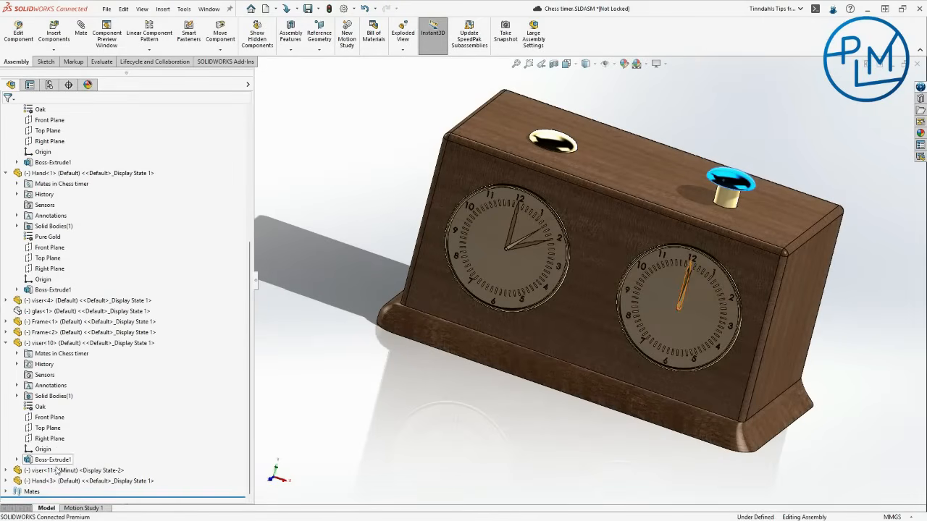
pyautogui.click(7, 491)
pyautogui.click(64, 491)
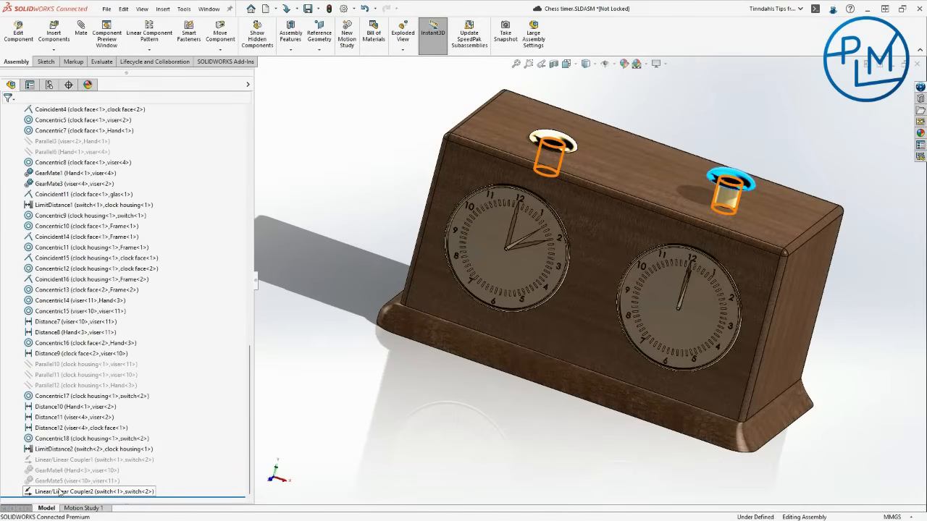
pyautogui.click(81, 468)
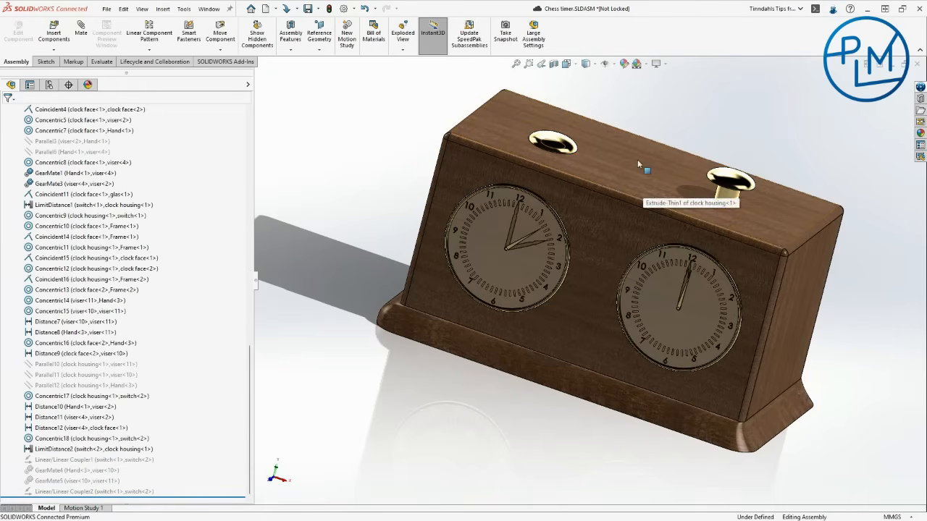
pyautogui.moveTo(554, 143); pyautogui.dragTo(573, 98)
# Step: Highlight the LimitDistance2 mate of the right switch and apply a Front Plane section view offset by 20 mm through both switches
pyautogui.scroll(-15, 87, 440)
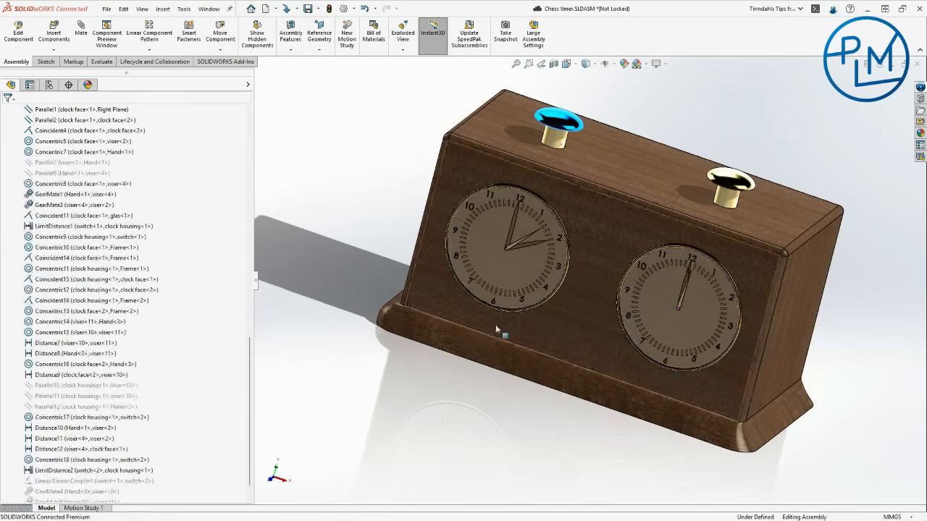
pyautogui.click(93, 471)
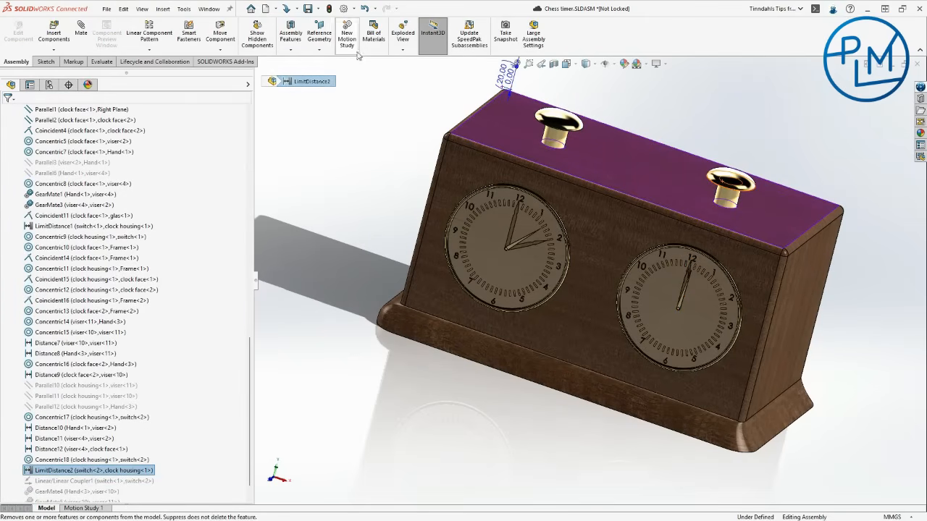
pyautogui.click(553, 64)
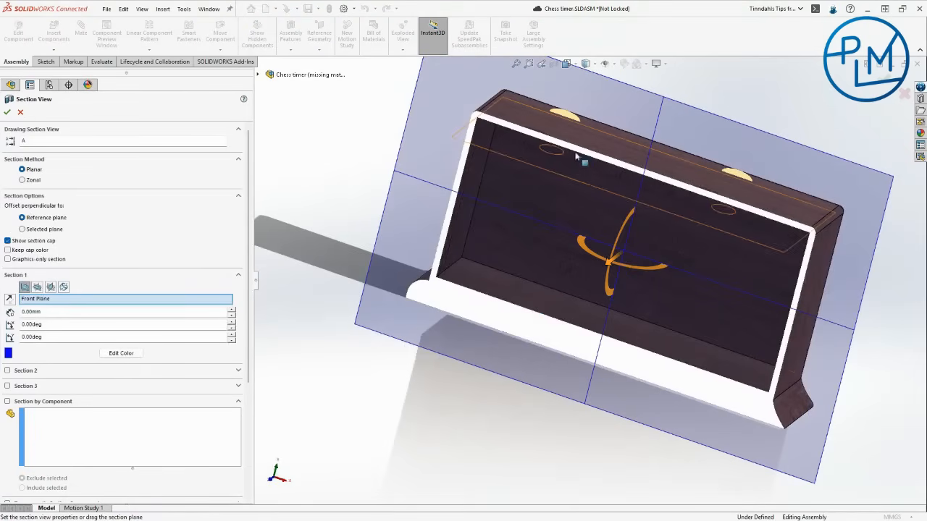
pyautogui.moveTo(607, 271); pyautogui.dragTo(599, 274)
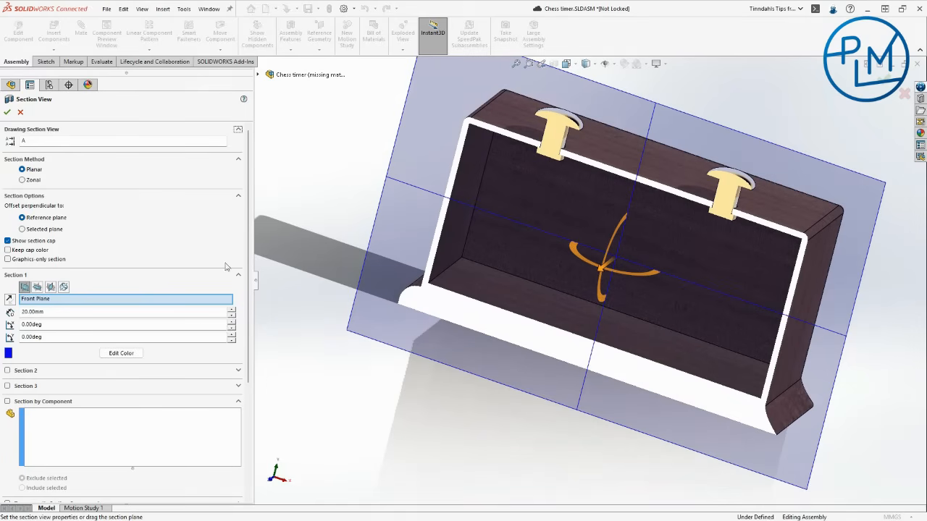
pyautogui.click(8, 111)
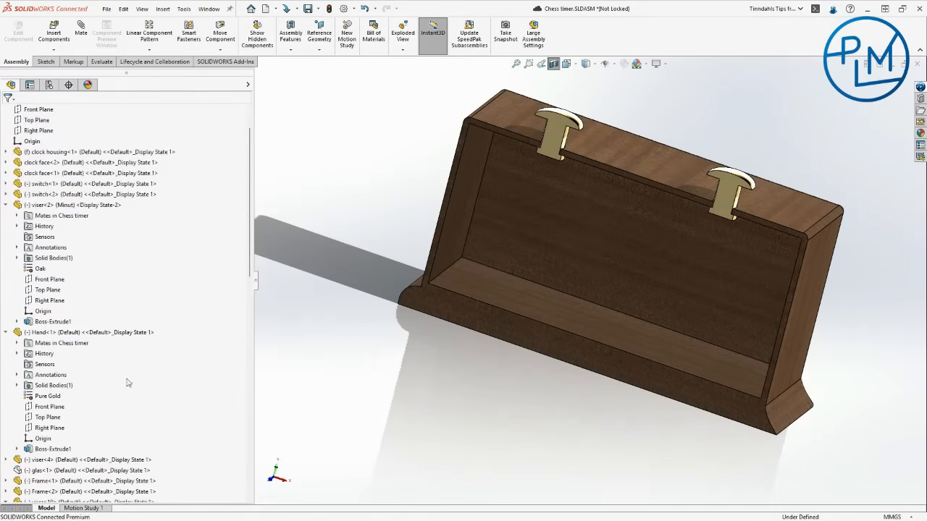
pyautogui.scroll(-15, 82, 459)
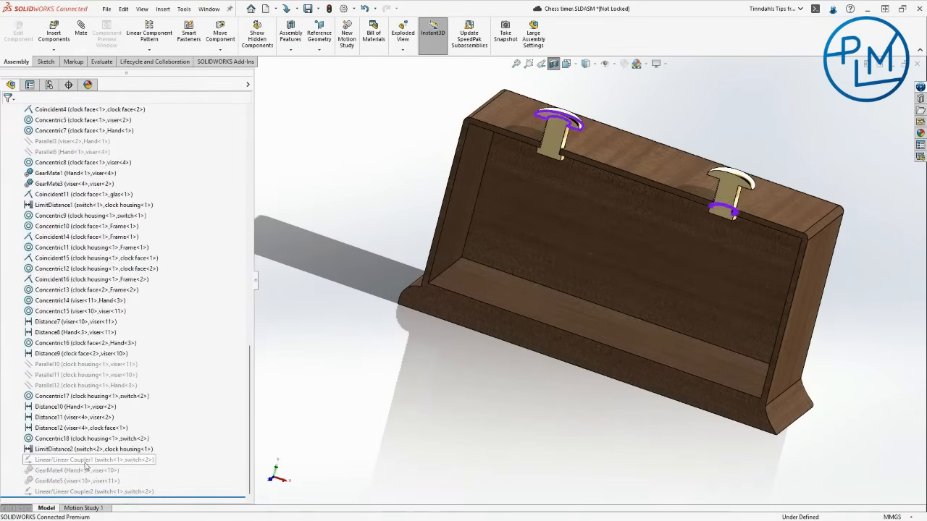
# Step: Highlight the LimitDistance2 mate, try moving the right switch upward against its limit, and push it down into the housing
pyautogui.scroll(-2, 634, 218)
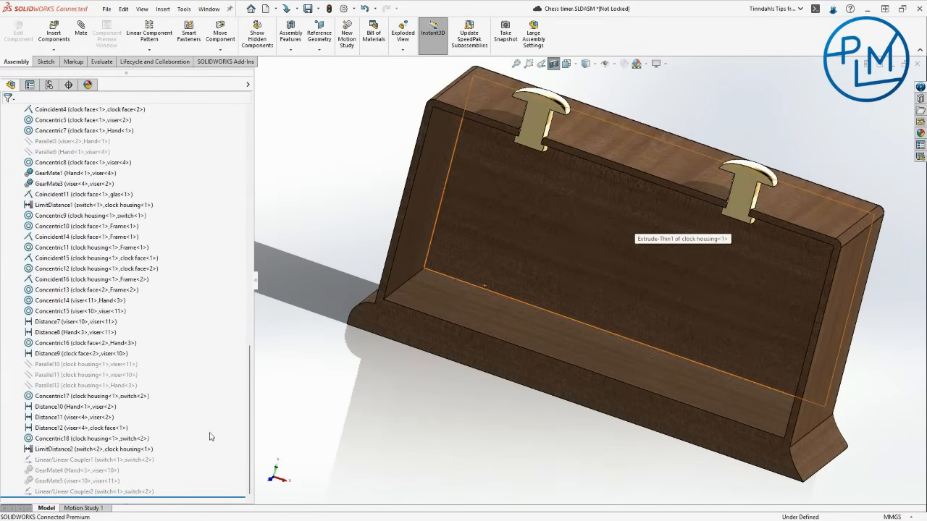
pyautogui.click(81, 449)
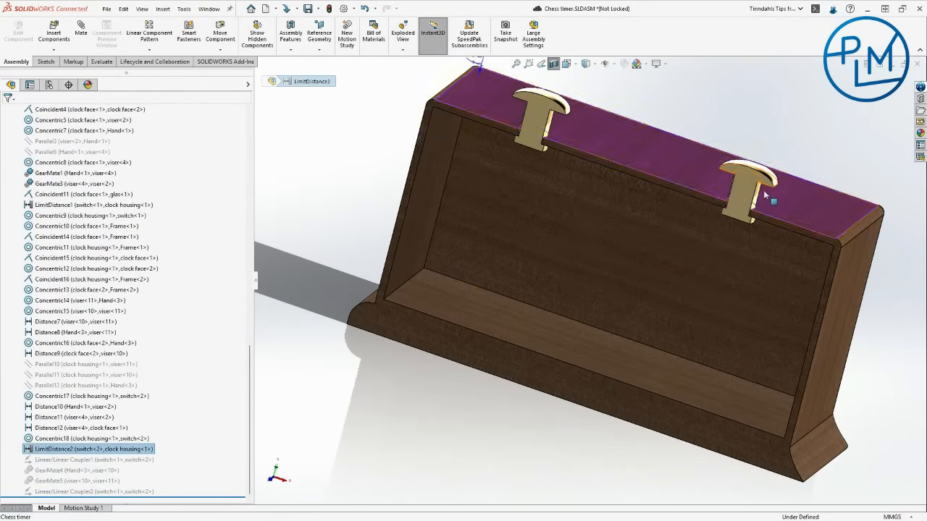
pyautogui.scroll(-3, 715, 237)
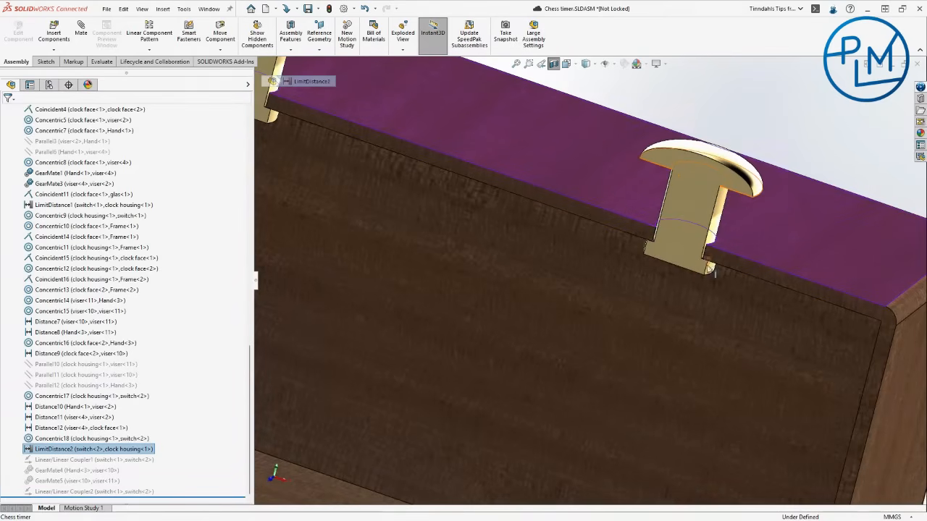
pyautogui.moveTo(717, 172); pyautogui.dragTo(711, 136)
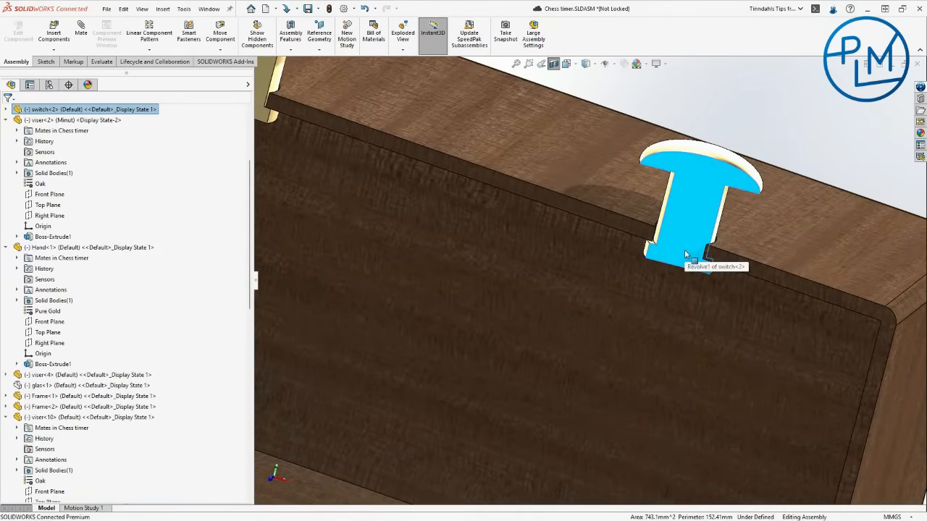
pyautogui.scroll(1, 673, 246)
pyautogui.moveTo(672, 246); pyautogui.dragTo(637, 225, button='middle')
pyautogui.scroll(2, 465, 169)
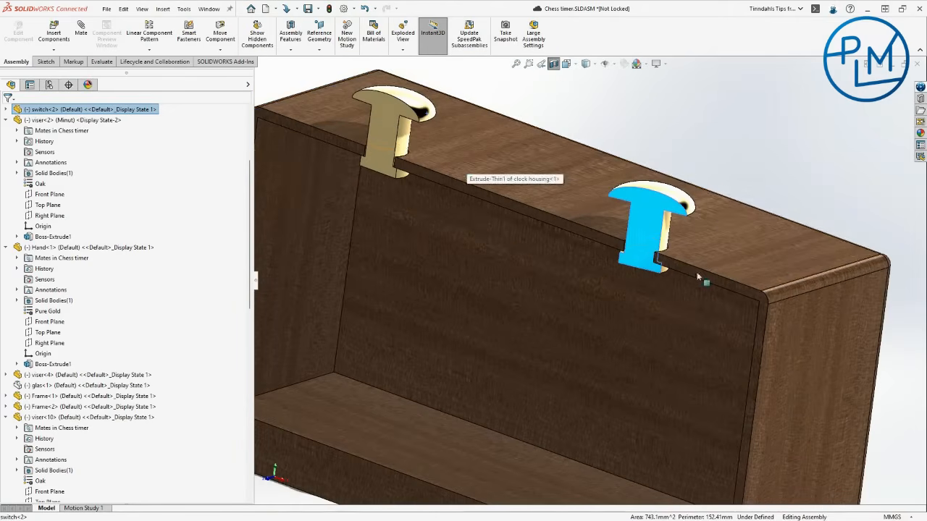
pyautogui.moveTo(643, 217); pyautogui.dragTo(638, 300)
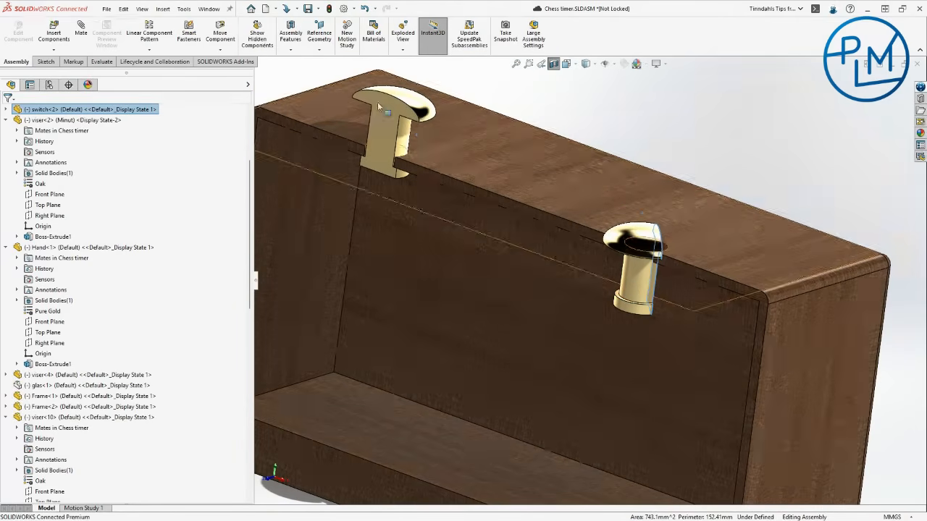
# Step: Add a reversed Linear/Linear Coupler mate between the cylindrical shaft faces of the two switches with a 1.00 mm to 1.00 mm ratio
pyautogui.click(81, 35)
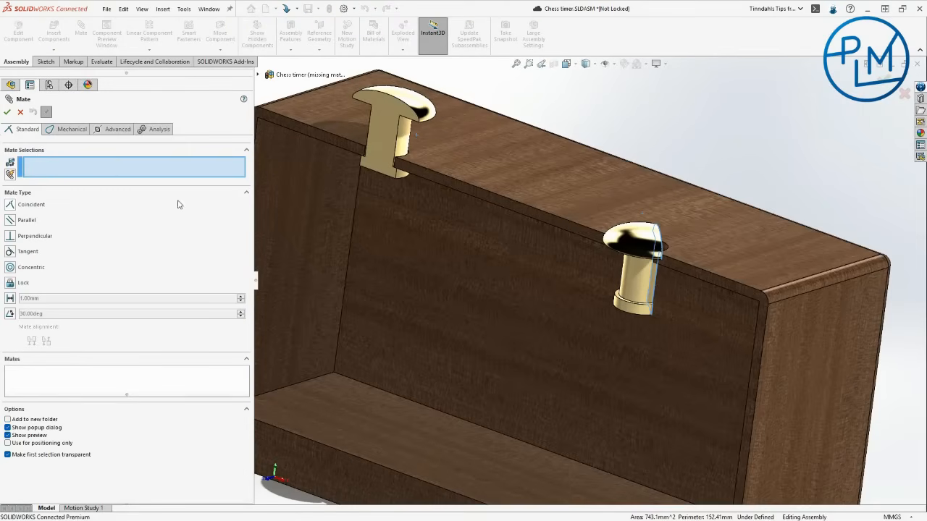
pyautogui.click(118, 130)
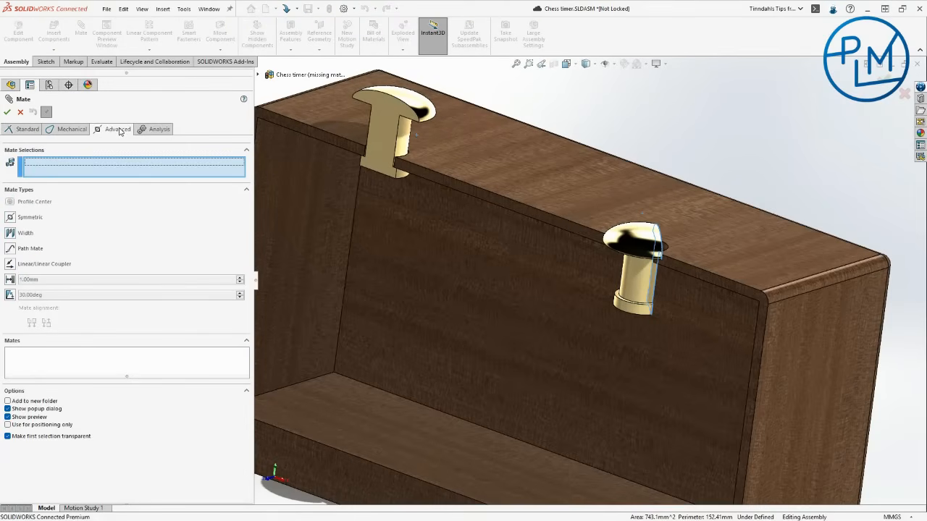
pyautogui.click(11, 264)
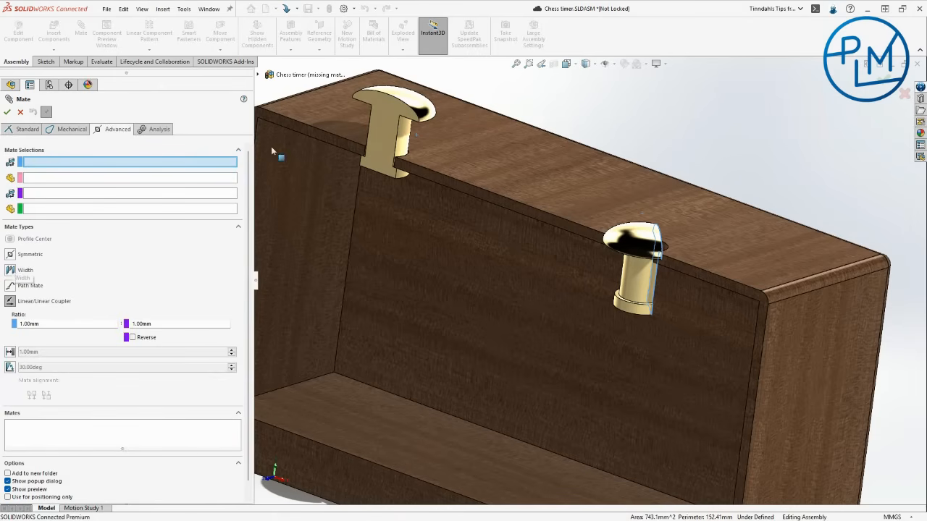
pyautogui.click(408, 145)
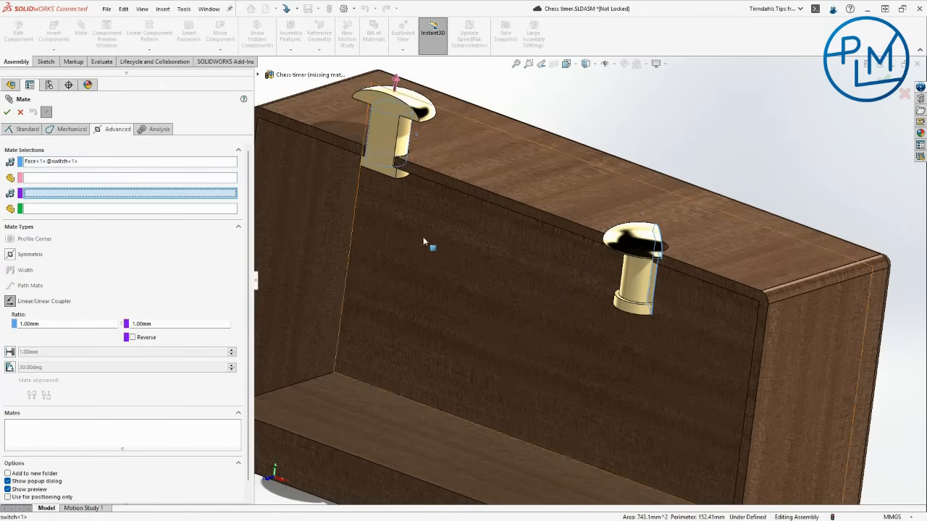
pyautogui.moveTo(423, 242); pyautogui.dragTo(499, 261, button='middle')
pyautogui.click(764, 297)
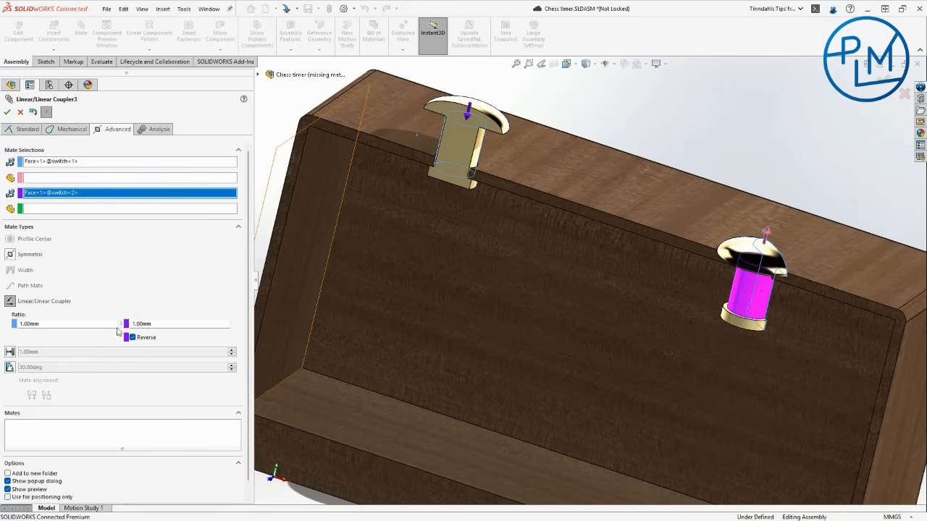
pyautogui.click(7, 113)
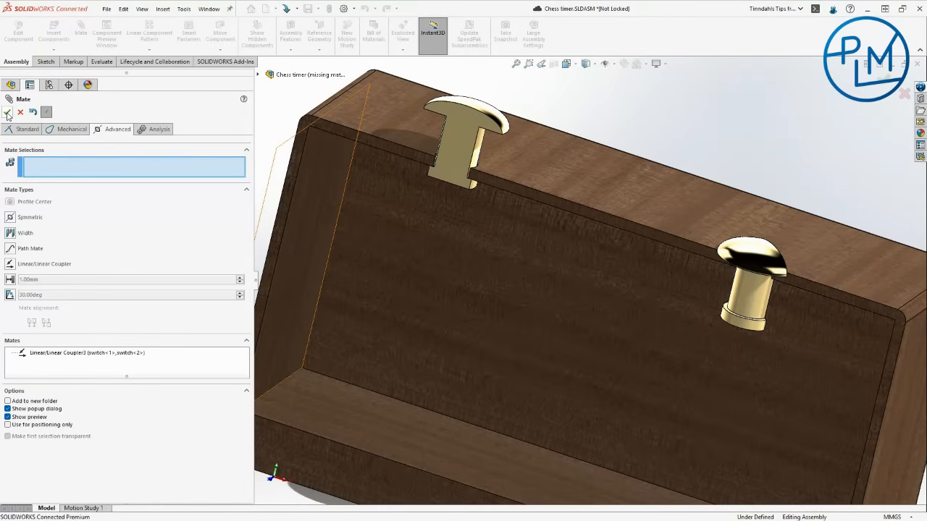
pyautogui.click(7, 113)
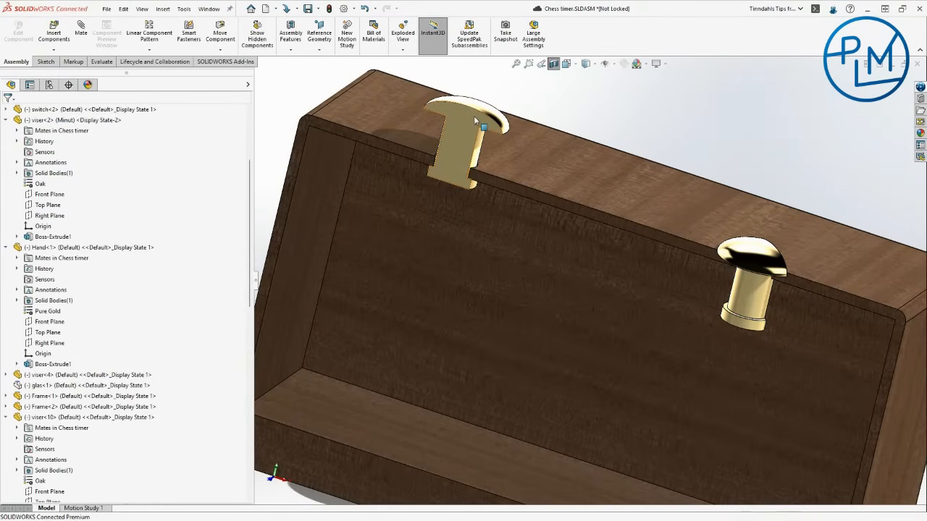
# Step: Lower the left switch partway into the housing to test the coupled motion and turn off the section view
pyautogui.moveTo(479, 122); pyautogui.dragTo(452, 194)
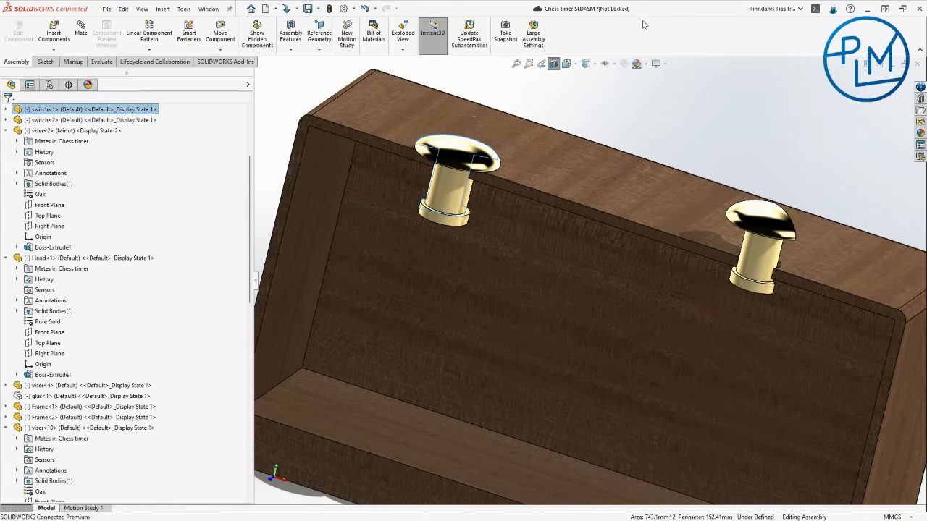
pyautogui.click(554, 65)
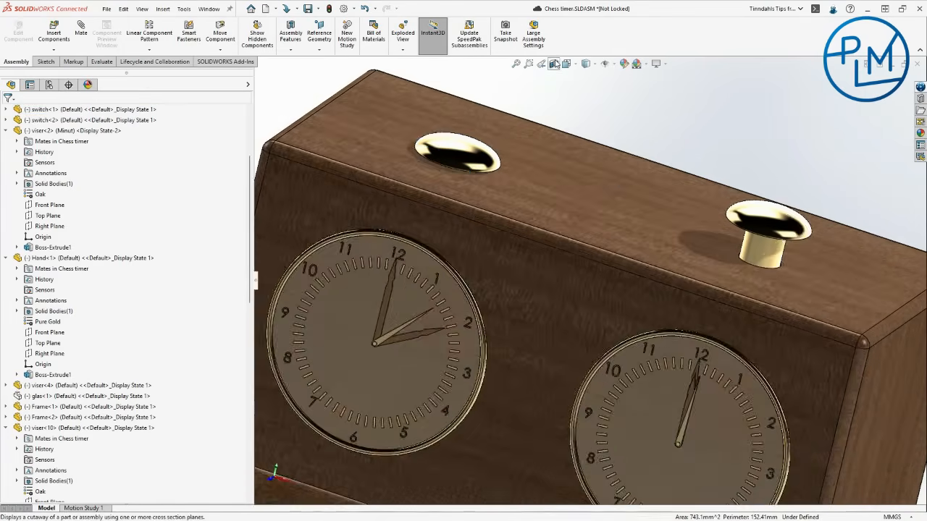
# Step: Rotate the right clock's Hand<3> away from 12, and move the left clock's Hand<1> to compare the hands' motion
pyautogui.scroll(1, 706, 364)
pyautogui.scroll(1, 706, 363)
pyautogui.scroll(-4, 676, 372)
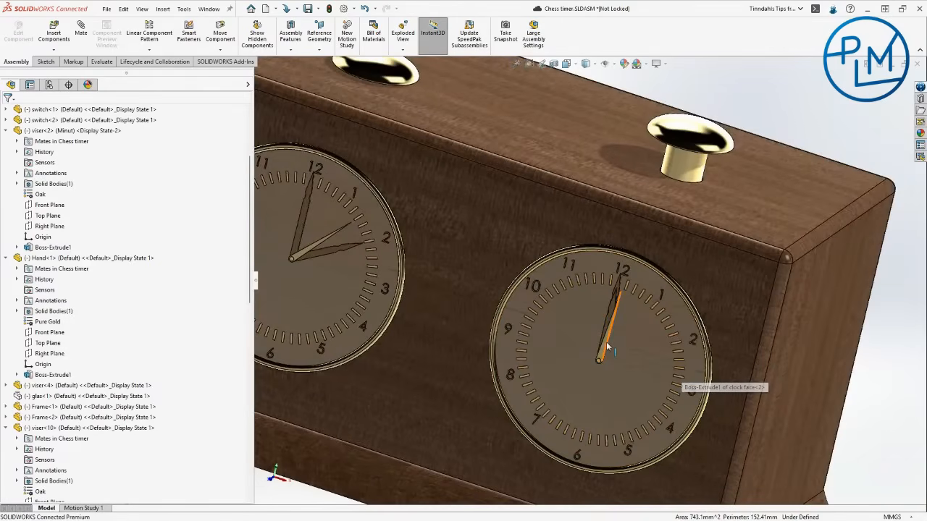
pyautogui.click(610, 354)
pyautogui.moveTo(610, 354); pyautogui.dragTo(612, 330)
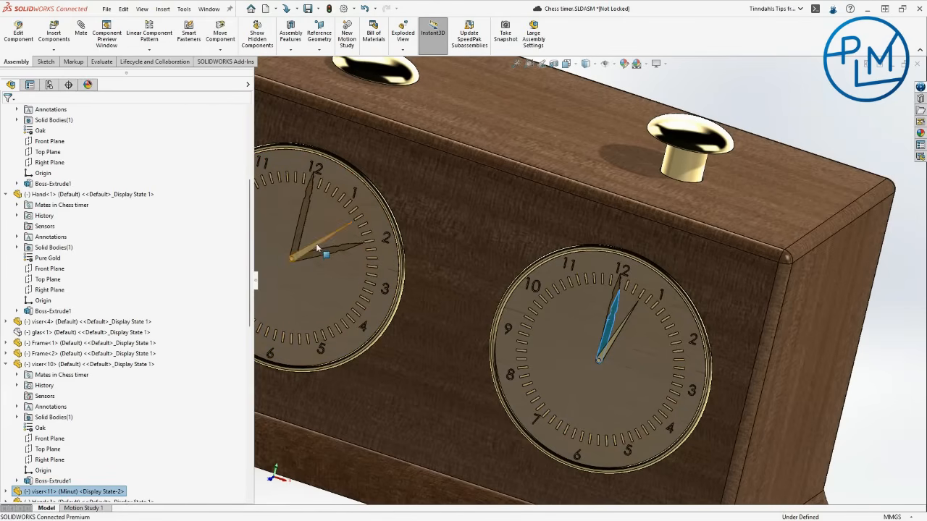
pyautogui.moveTo(315, 244); pyautogui.dragTo(262, 246)
# Step: Identify the right clock's hands viser<10>, Hand<3> and viser<11> one by one, and rotate Hand<3> back to 12
pyautogui.scroll(-4, 638, 286)
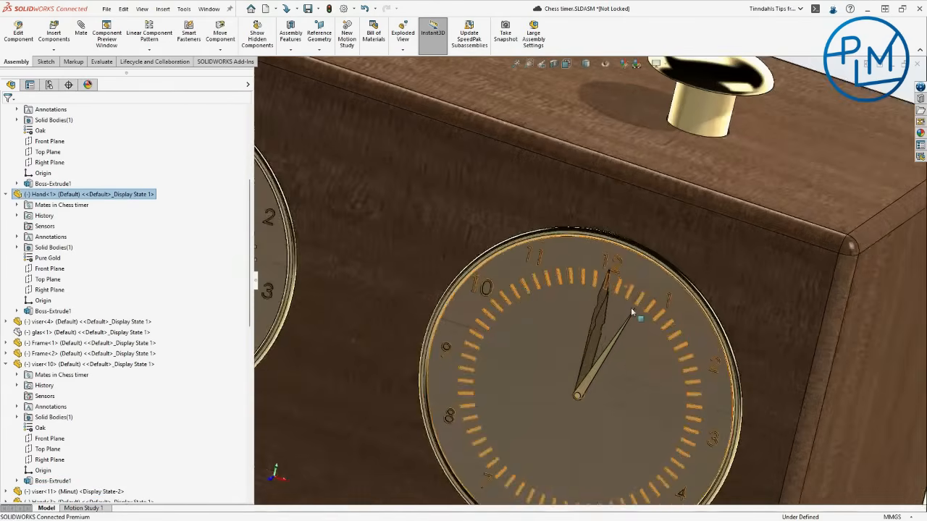
pyautogui.click(594, 297)
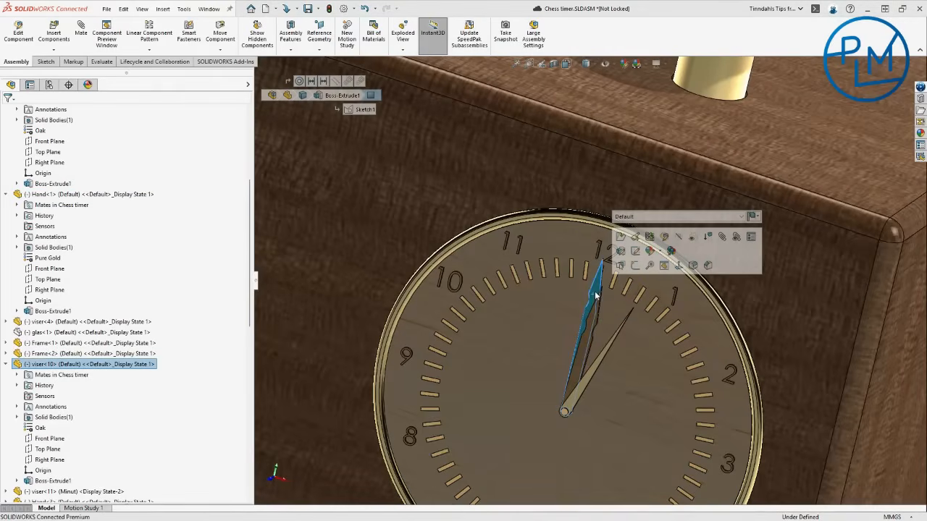
pyautogui.click(598, 362)
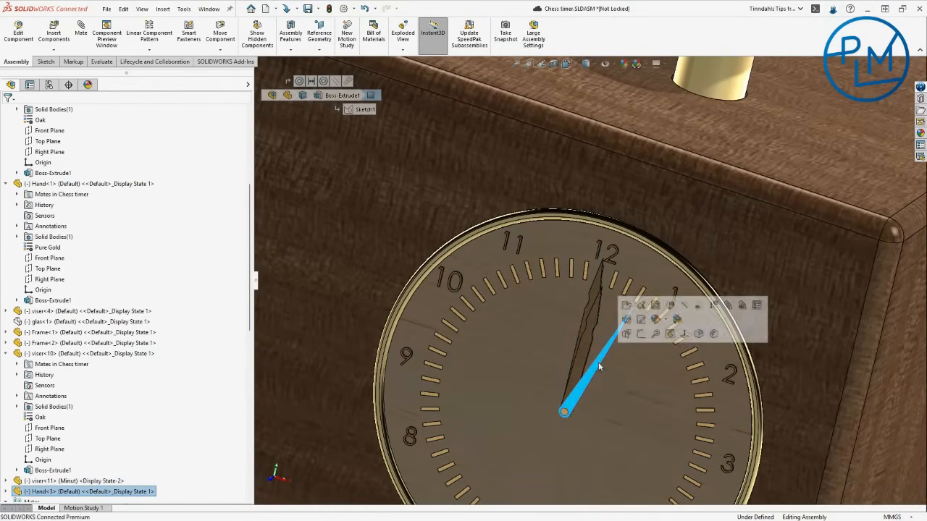
pyautogui.click(580, 385)
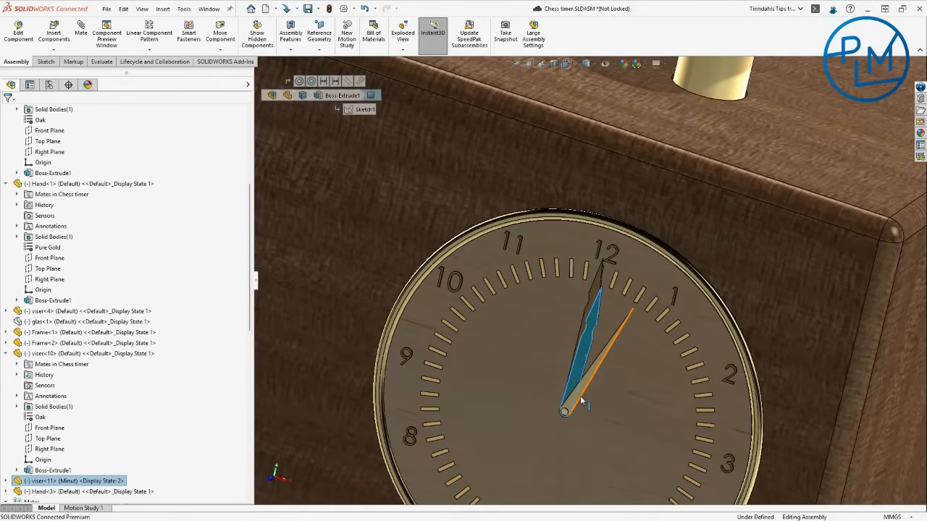
pyautogui.moveTo(581, 400); pyautogui.dragTo(592, 373, button='middle')
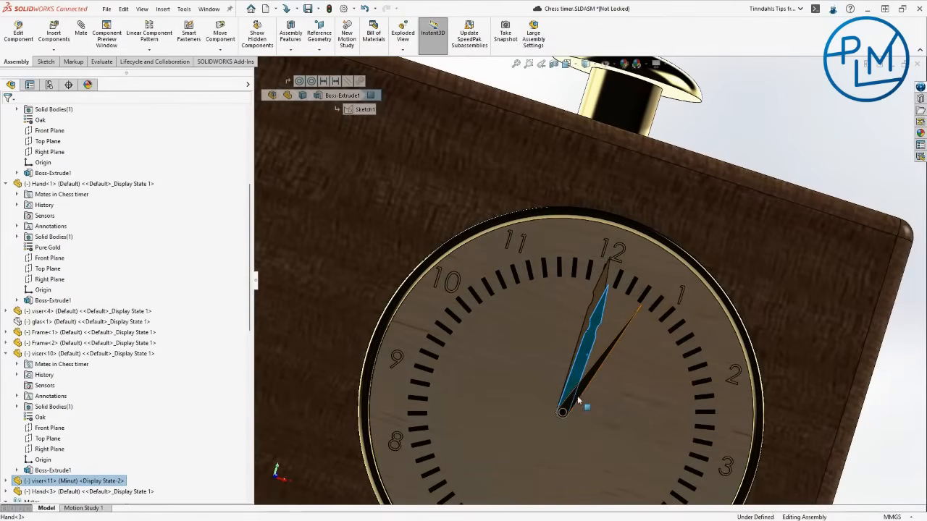
pyautogui.click(598, 348)
pyautogui.moveTo(598, 348); pyautogui.dragTo(587, 343)
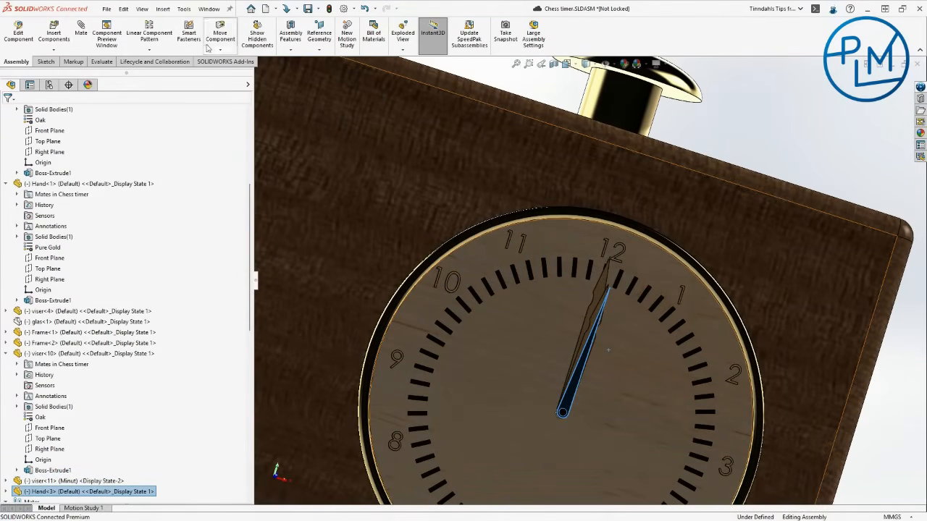
# Step: Set up a mechanical Gear mate between the cylindrical end face of Hand<3> and the centre pin face of clock face<2>
pyautogui.click(80, 30)
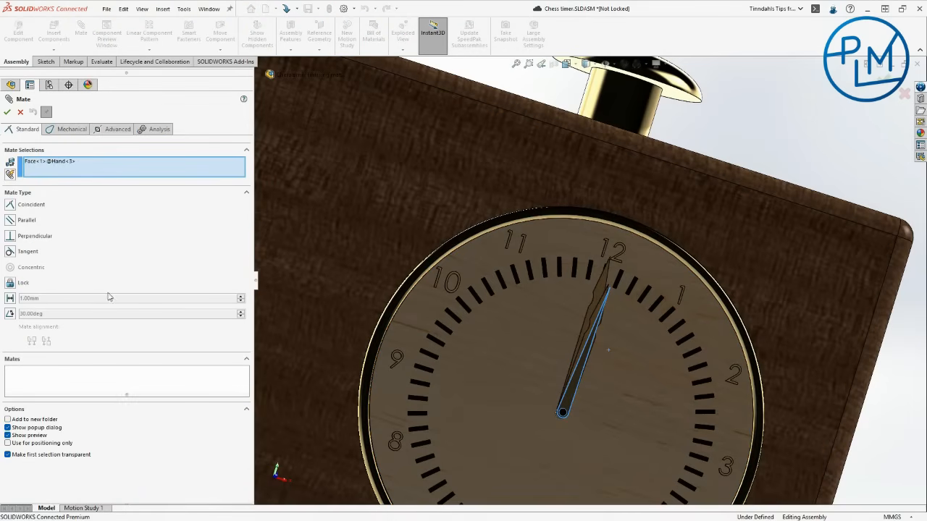
pyautogui.click(71, 130)
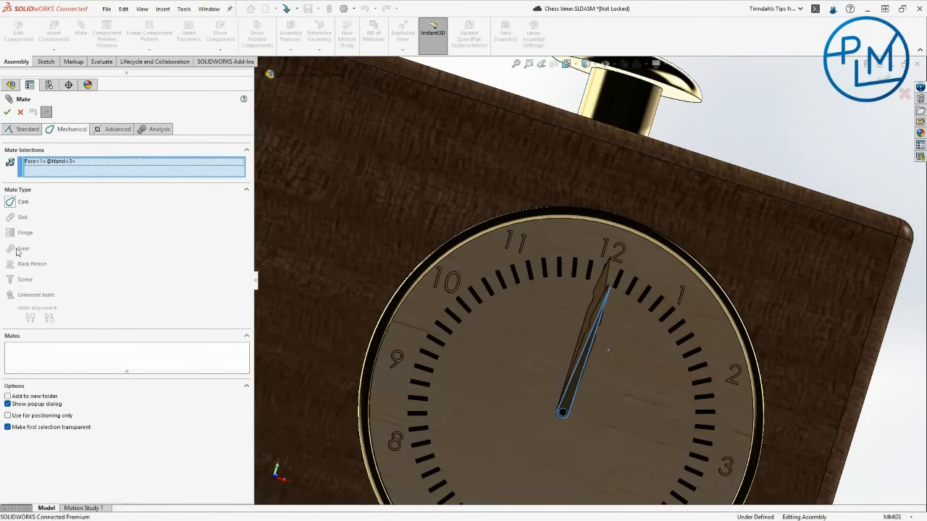
pyautogui.click(74, 161)
pyautogui.press('Delete')
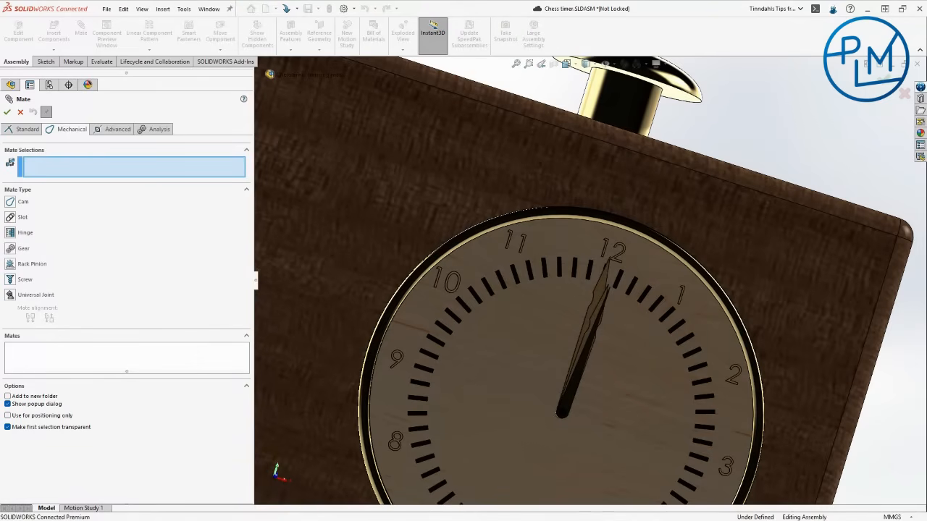
pyautogui.click(11, 248)
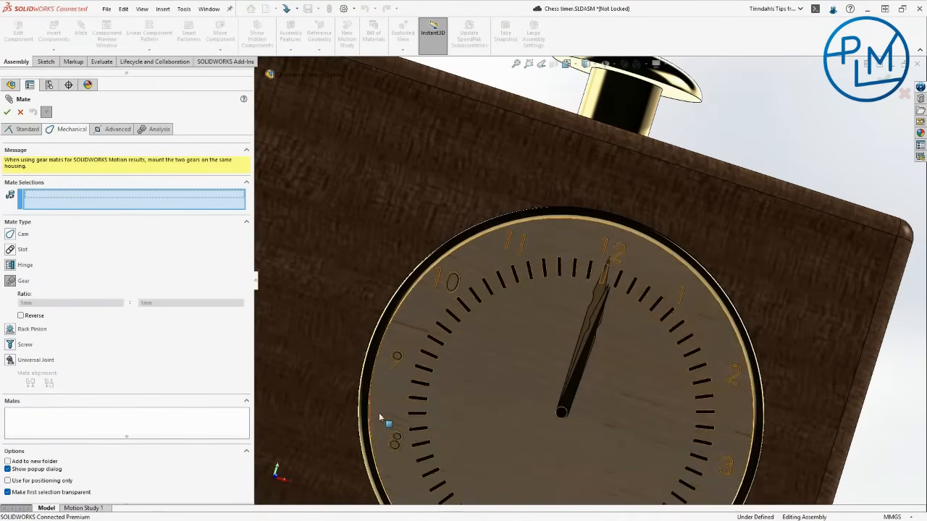
pyautogui.scroll(-8, 520, 438)
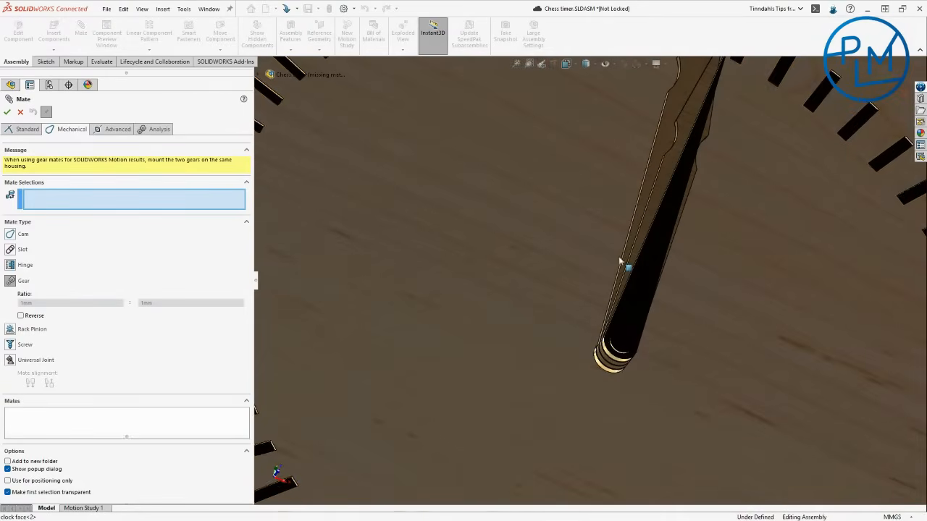
pyautogui.scroll(-4, 606, 399)
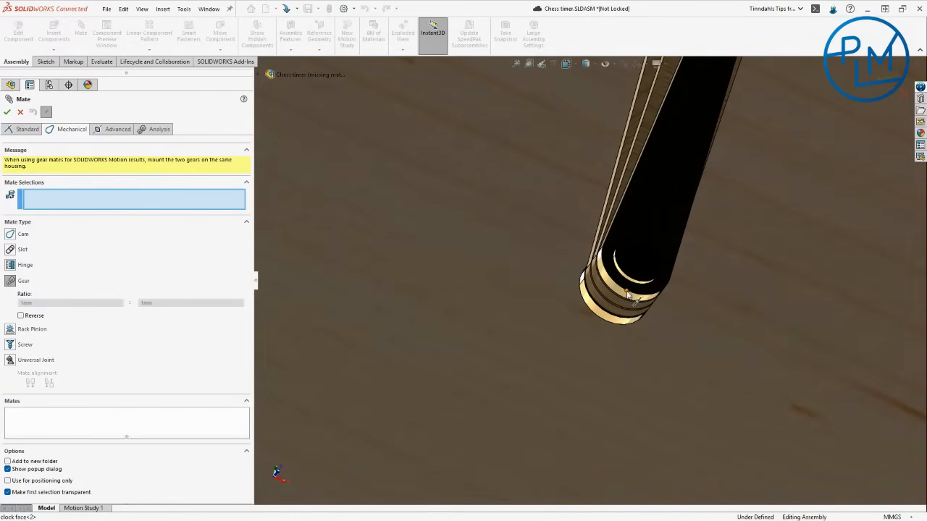
pyautogui.click(627, 310)
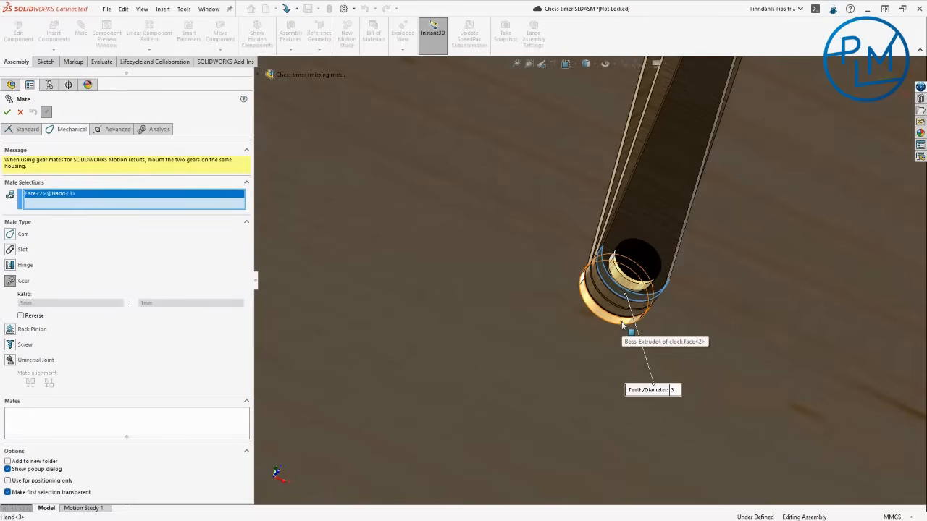
pyautogui.click(621, 323)
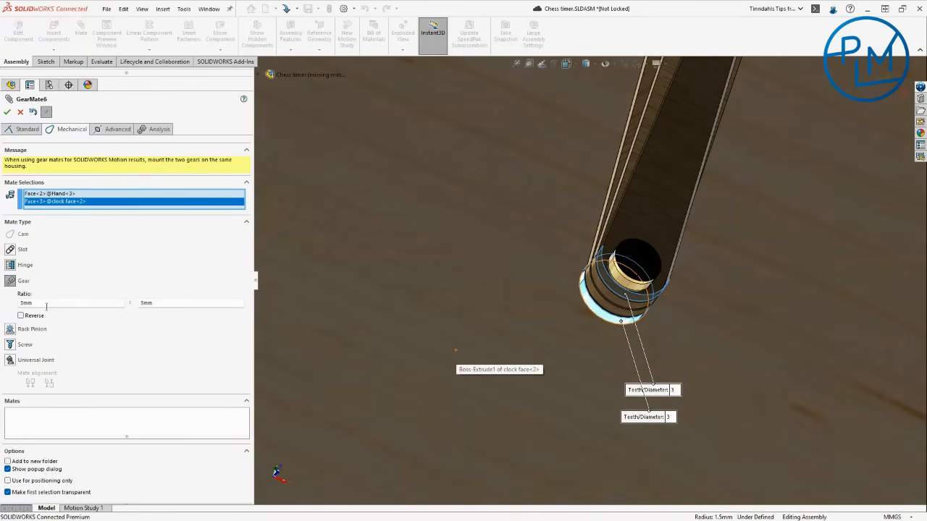
# Step: Set the gear mate's ratio to 1 mm : 60 mm and create the mate
pyautogui.click(146, 303)
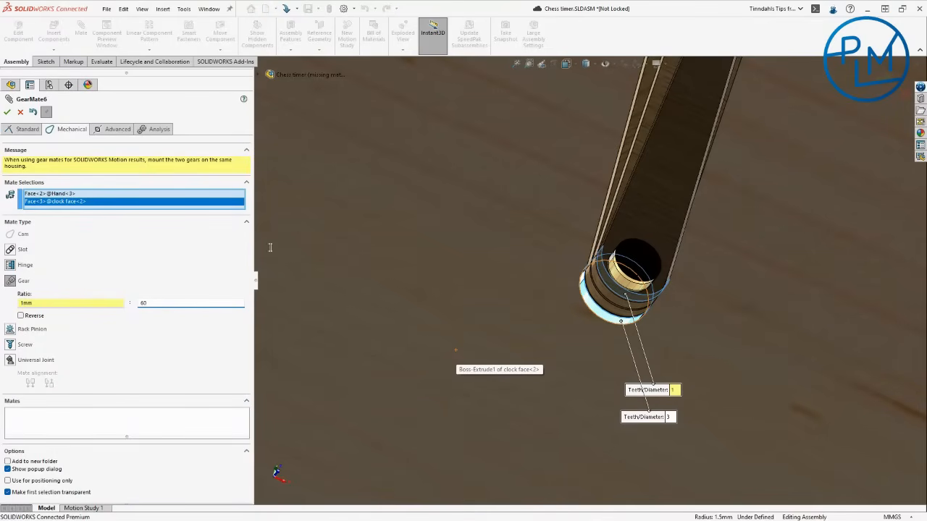
pyautogui.scroll(5, 540, 298)
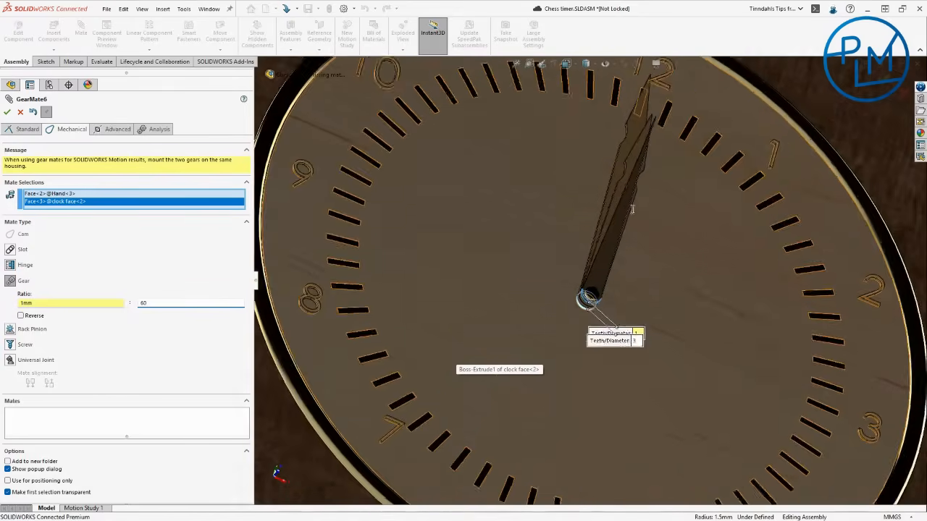
pyautogui.scroll(-2, 632, 209)
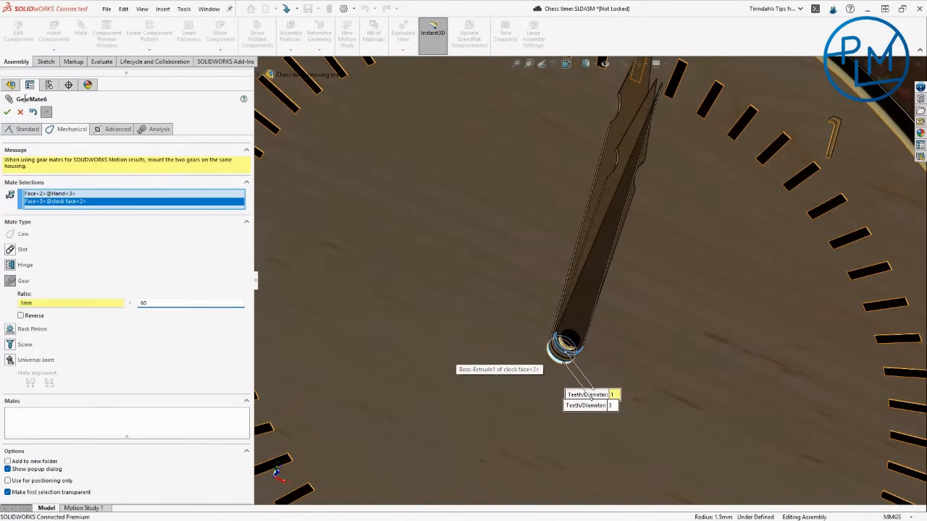
pyautogui.click(8, 112)
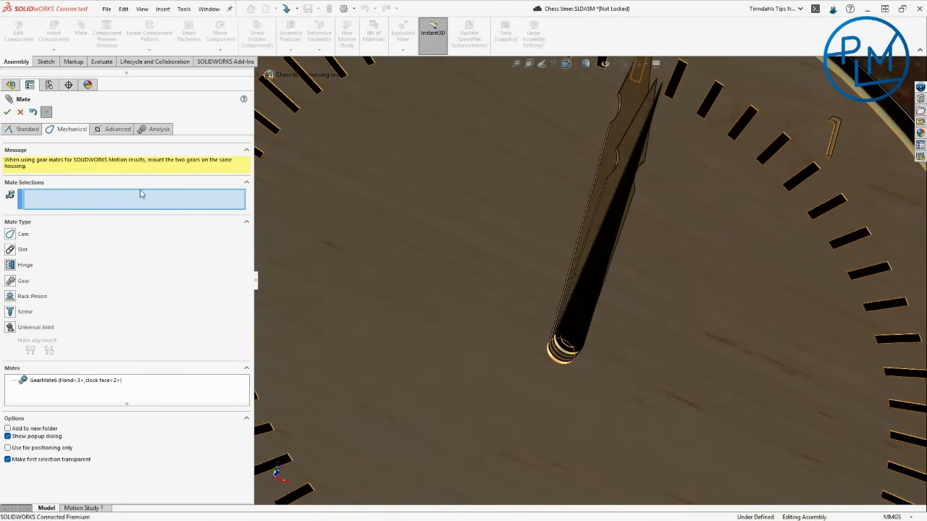
# Step: Replace clock face<2> in the Hand<3> gear mate with the cylindrical end face of viser<10>, at a ratio of 1 mm : 60 mm
pyautogui.moveTo(620, 128); pyautogui.dragTo(593, 133)
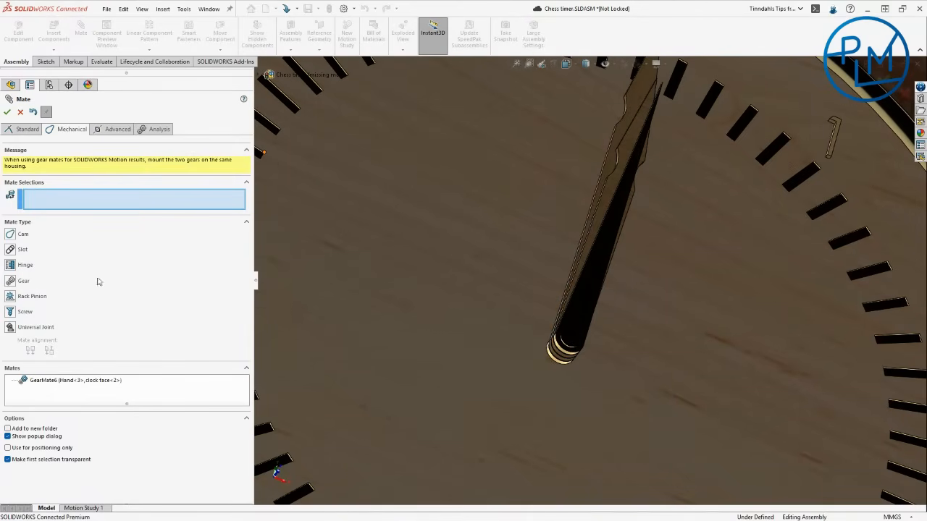
pyautogui.click(65, 380)
pyautogui.click(71, 416)
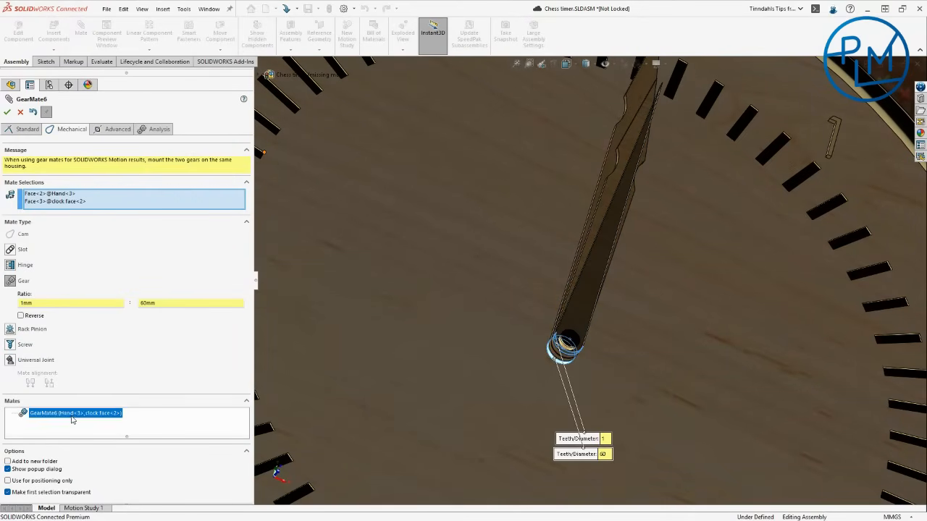
pyautogui.rightClick(72, 418)
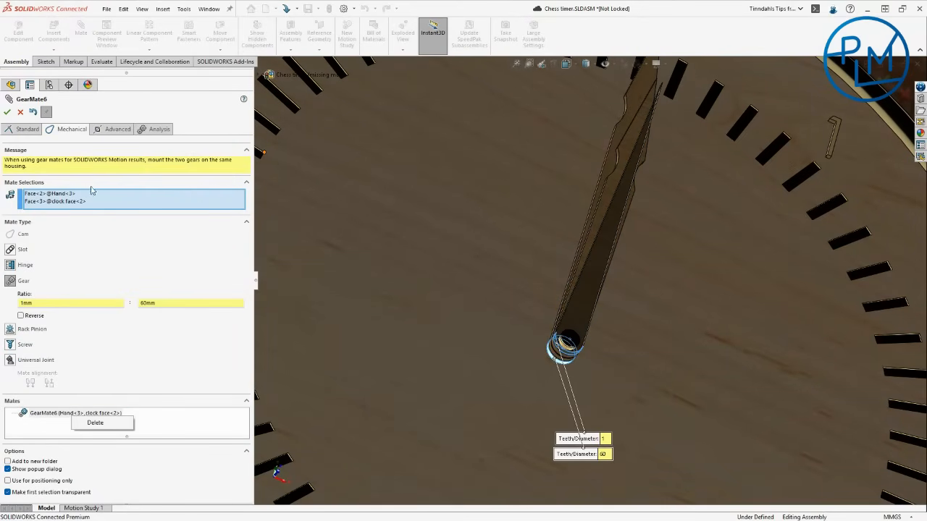
pyautogui.click(61, 203)
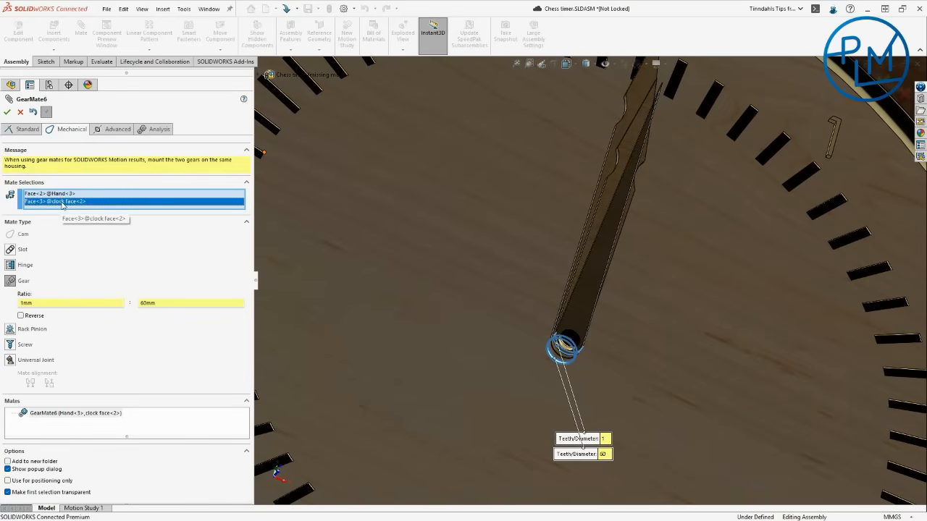
pyautogui.press('Delete')
pyautogui.scroll(-5, 568, 351)
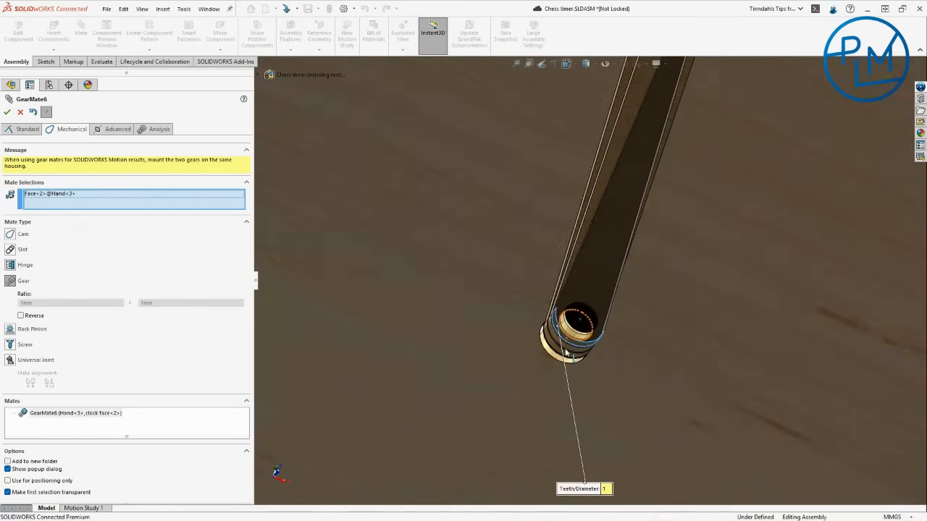
pyautogui.moveTo(574, 359); pyautogui.dragTo(579, 331, button='middle')
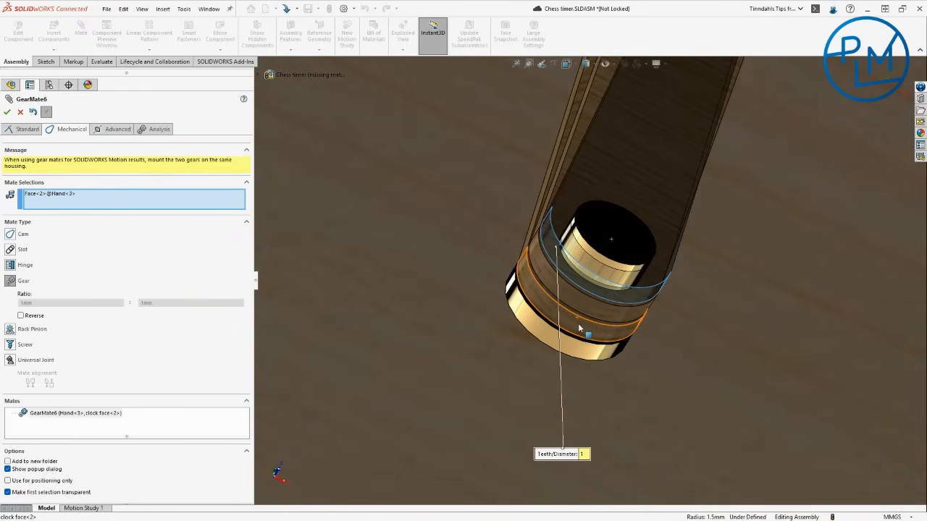
pyautogui.click(580, 330)
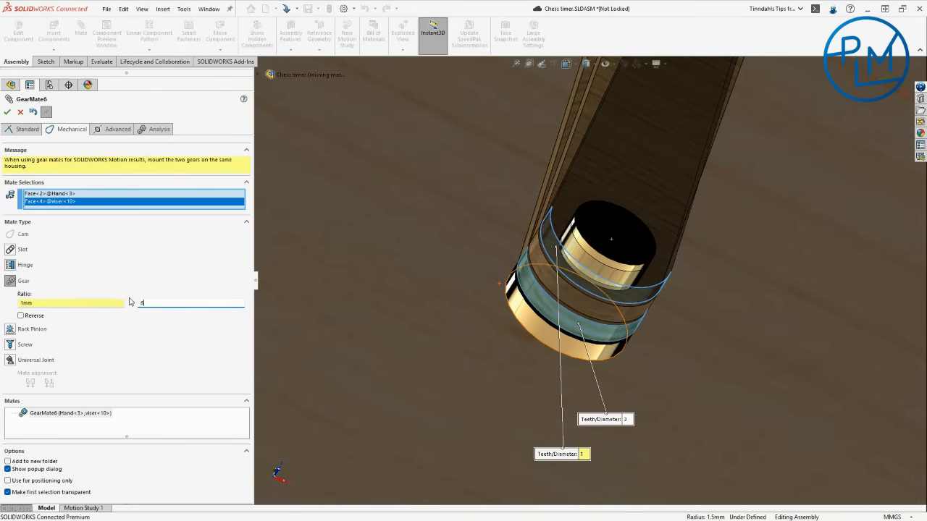
pyautogui.click(9, 112)
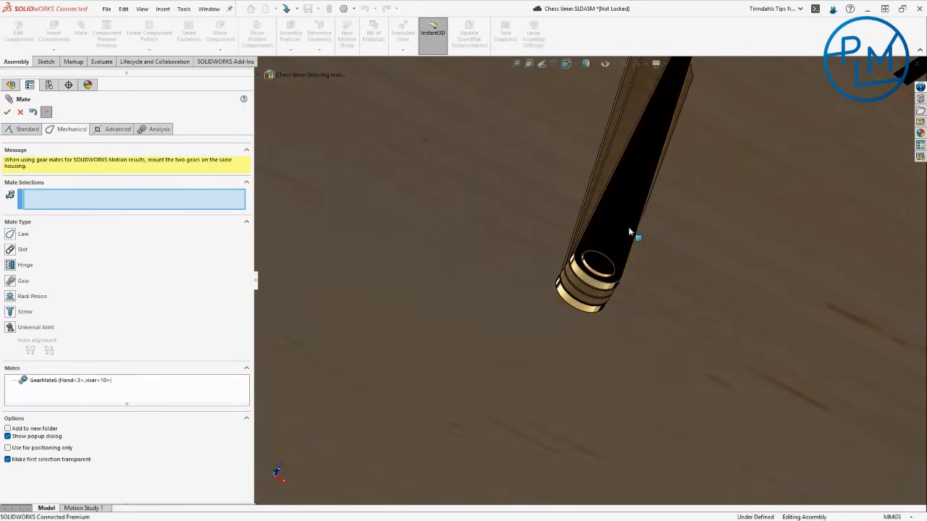
# Step: Rotate Hand<3> to test its gear mate with viser<10>, reverse the mate's direction, and rotate the hand again
pyautogui.moveTo(632, 234); pyautogui.dragTo(618, 346)
pyautogui.scroll(3, 650, 267)
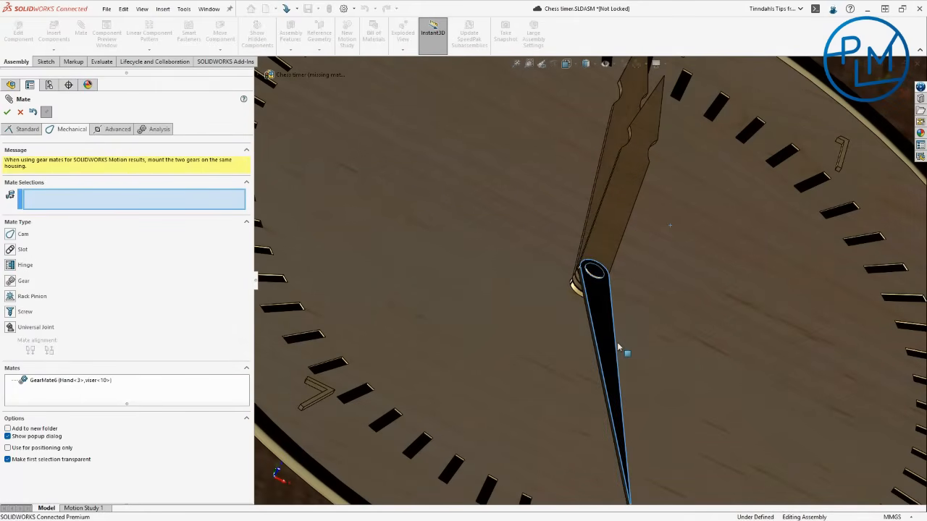
pyautogui.click(102, 380)
pyautogui.click(21, 315)
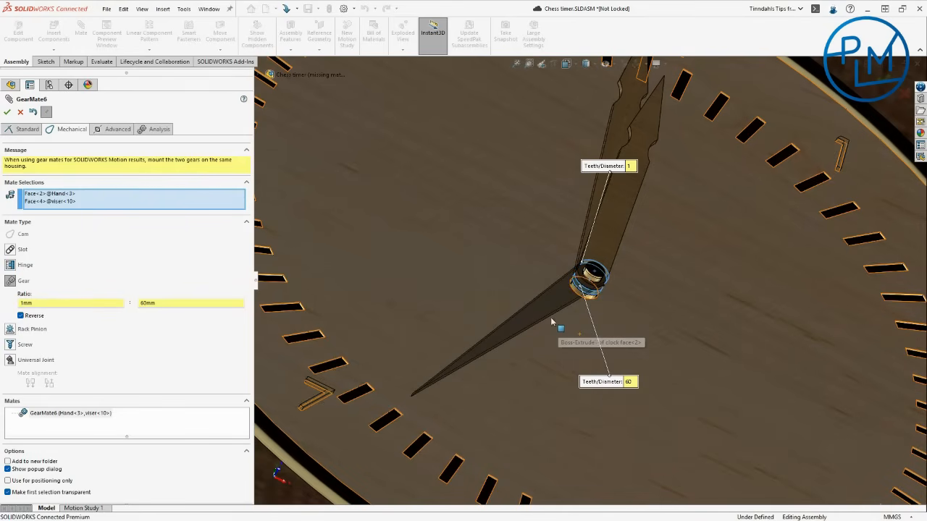
pyautogui.click(7, 112)
pyautogui.moveTo(534, 321); pyautogui.dragTo(699, 249)
# Step: Create a Gear mate between the cylindrical end faces of viser<10> and viser<11> with a ratio of 1 mm : 12 mm
pyautogui.scroll(-5, 577, 255)
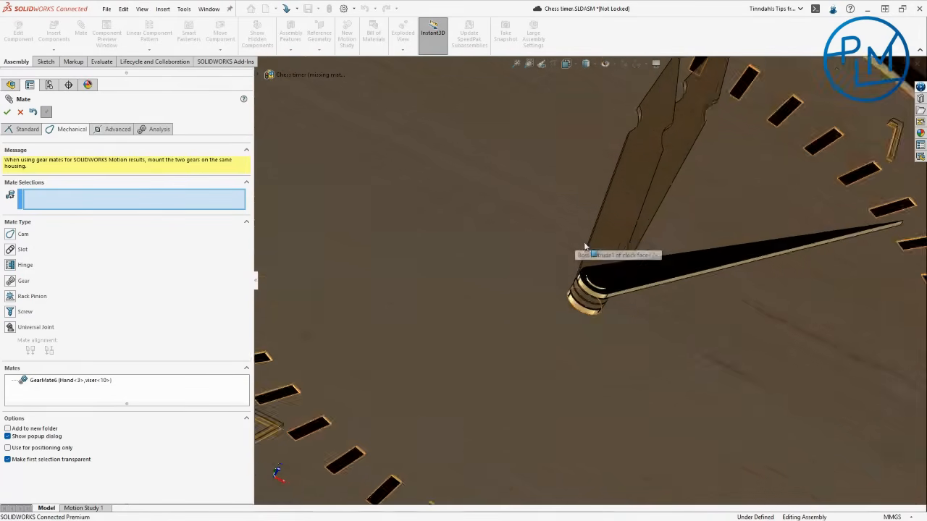
pyautogui.click(594, 307)
pyautogui.click(595, 305)
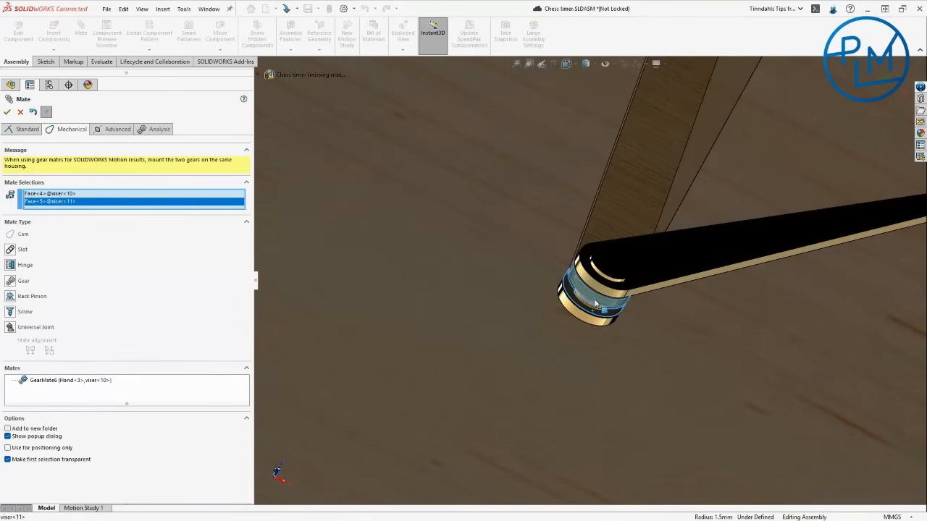
pyautogui.click(13, 283)
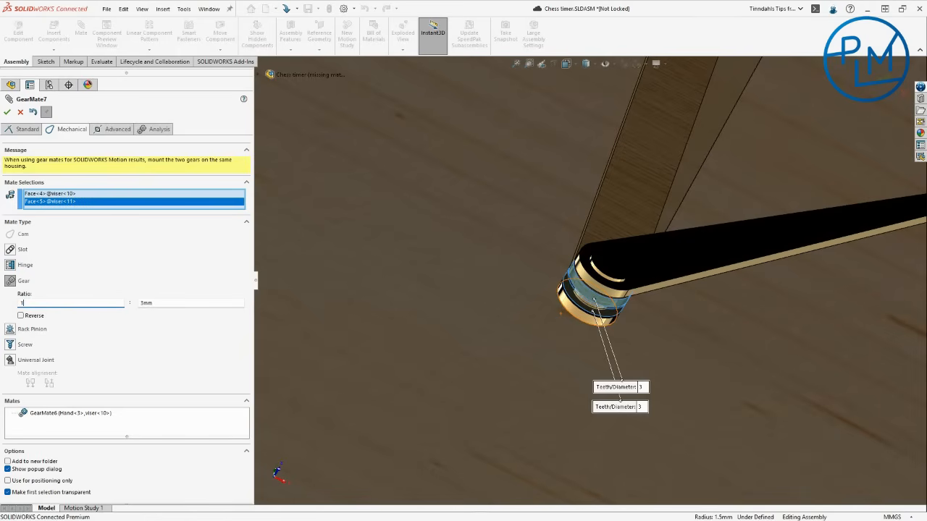
pyautogui.write('1')
pyautogui.press('Tab')
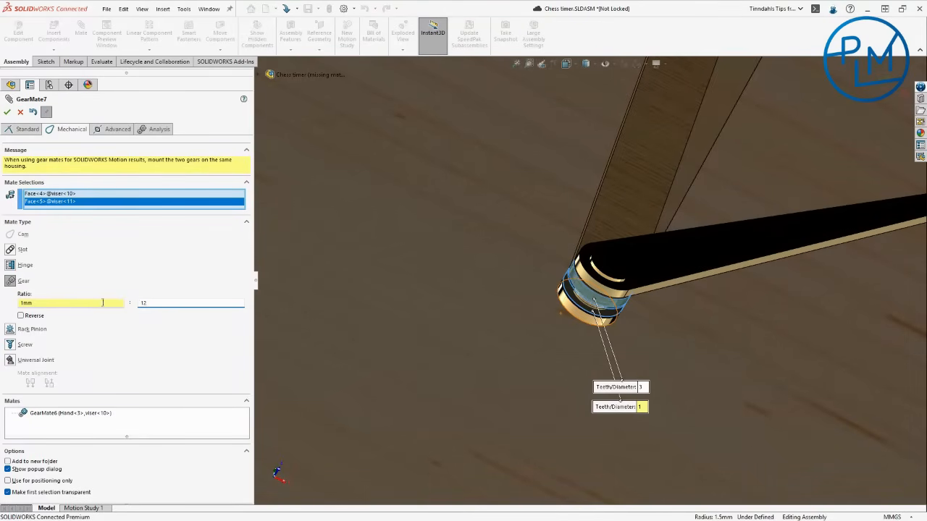
pyautogui.click(7, 112)
# Step: Move a clock hand to test the gear mate between viser<10> and viser<11>, and reverse that mate's direction
pyautogui.scroll(5, 516, 278)
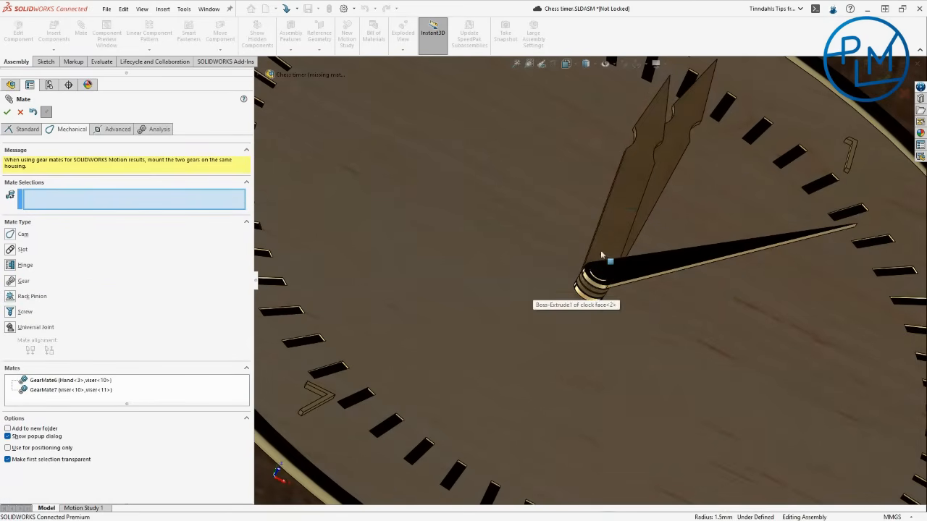
pyautogui.moveTo(621, 194); pyautogui.dragTo(379, 282)
pyautogui.click(69, 391)
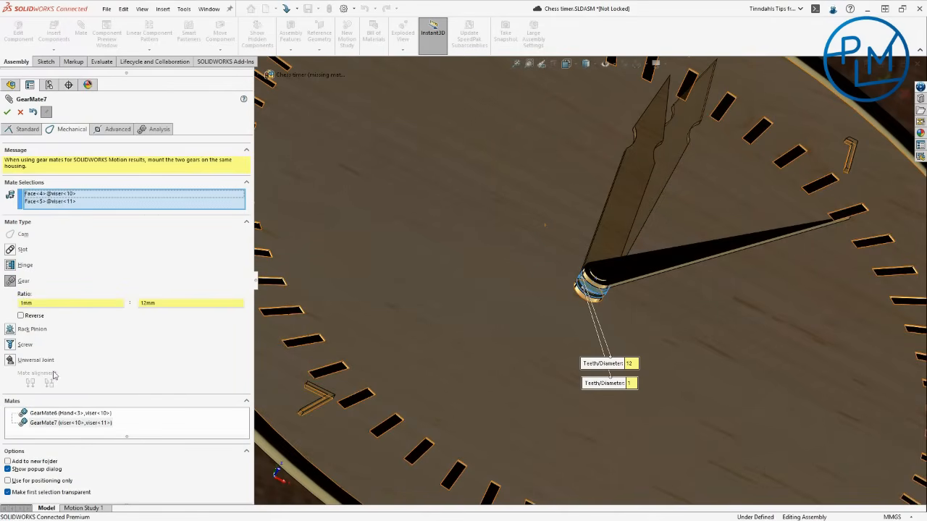
pyautogui.click(21, 316)
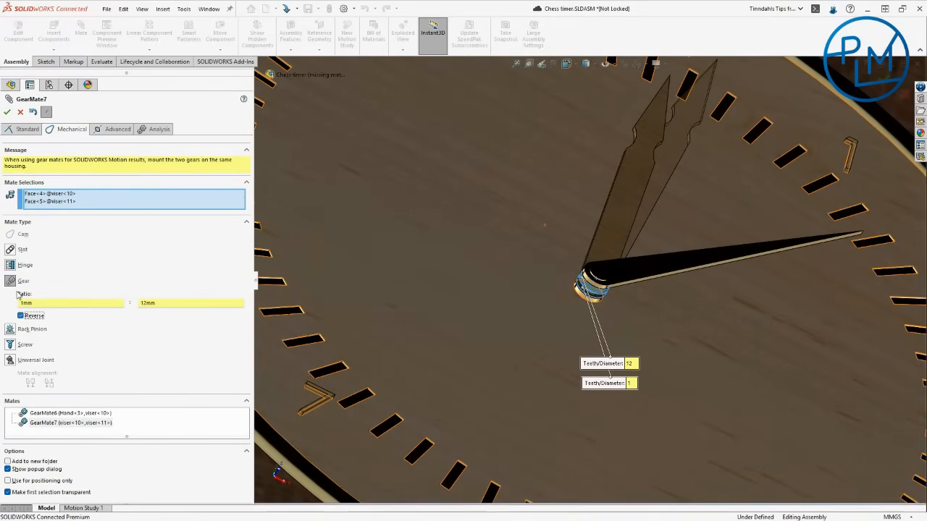
pyautogui.click(7, 112)
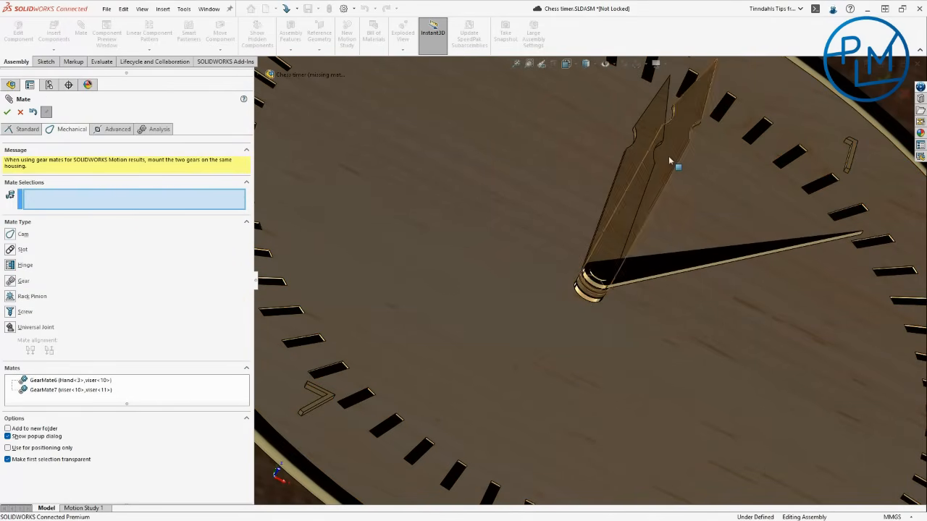
# Step: Rotate the right clock's larger hands to check the geared motion of all three hands, and finish the Mate command
pyautogui.moveTo(673, 160); pyautogui.dragTo(638, 286)
pyautogui.scroll(6, 638, 286)
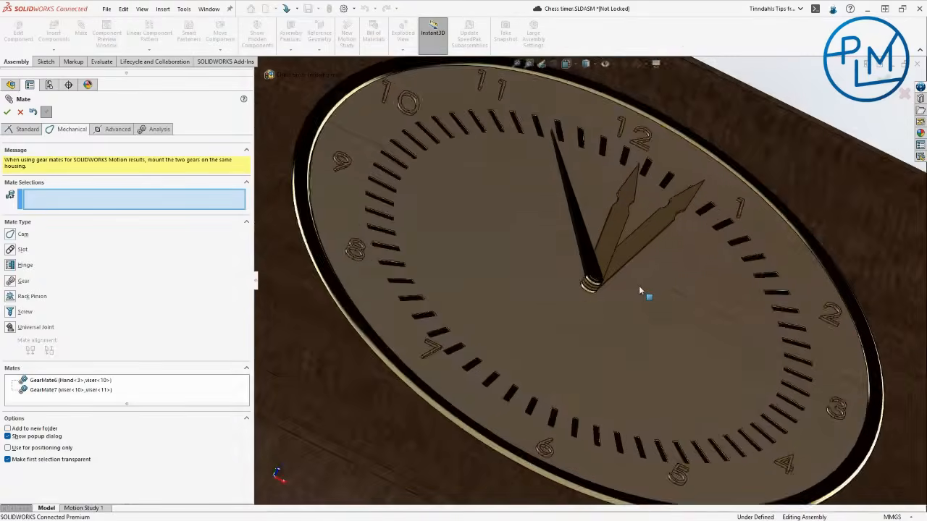
pyautogui.moveTo(643, 269); pyautogui.dragTo(637, 298, button='middle')
pyautogui.scroll(6, 637, 299)
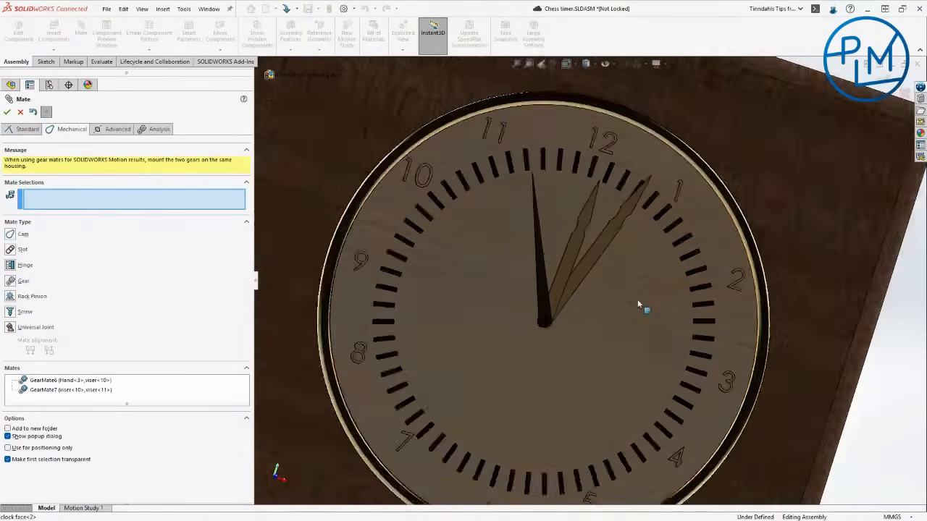
pyautogui.moveTo(606, 234); pyautogui.dragTo(561, 233)
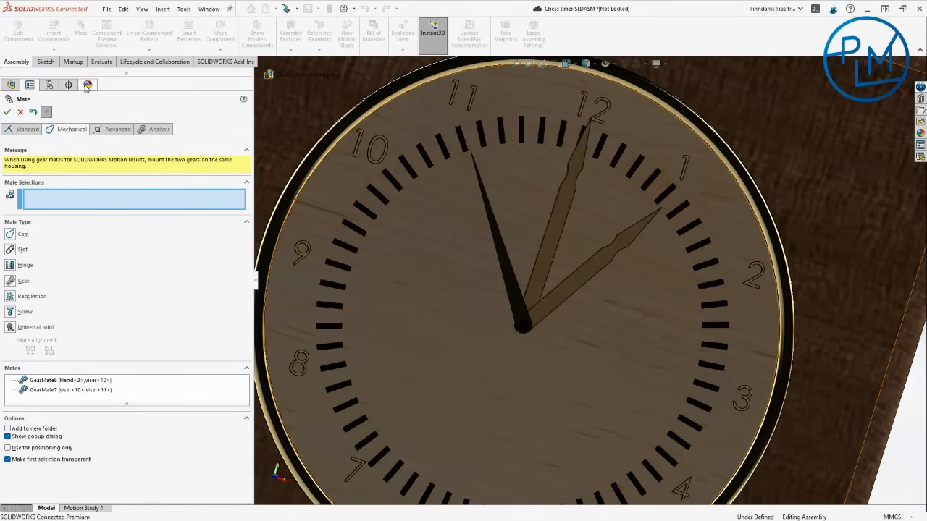
pyautogui.click(8, 112)
pyautogui.scroll(3, 608, 282)
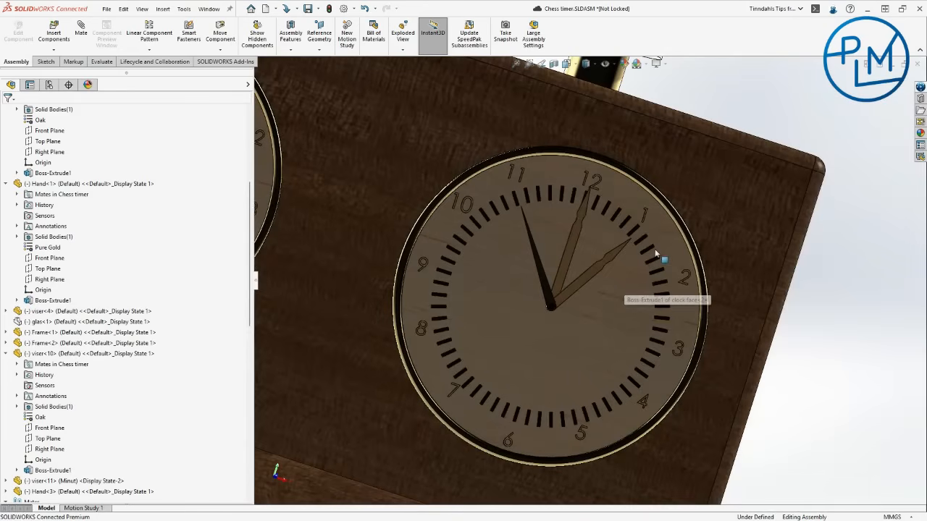
pyautogui.scroll(-1, 656, 260)
pyautogui.scroll(5, 771, 297)
pyautogui.moveTo(643, 292); pyautogui.dragTo(601, 328, button='middle')
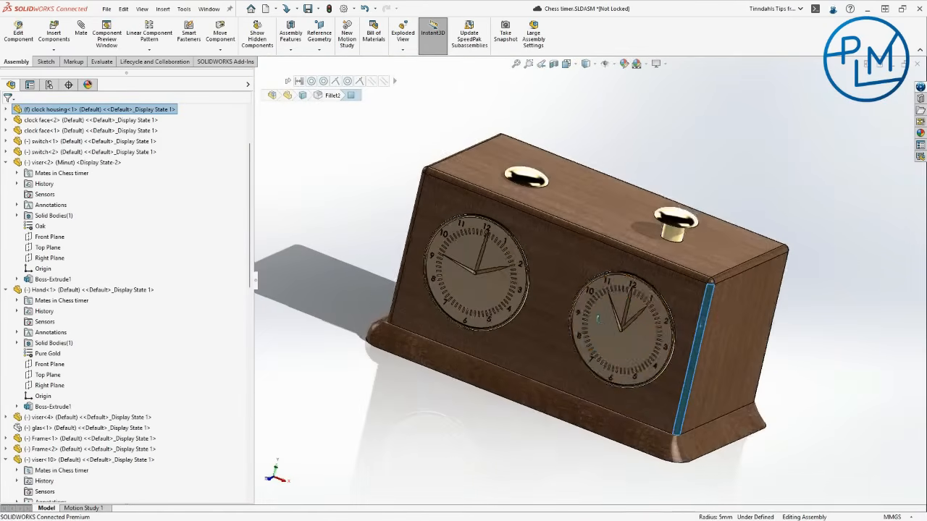
# Step: Switch to the Chessboard assembly and activate its Default configuration
pyautogui.hotkey('ctrl', 'Tab')
pyautogui.hotkey('ctrl', 'Tab')
pyautogui.hotkey('ctrl', 'Tab')
pyautogui.hotkey('ctrl', 'Tab')
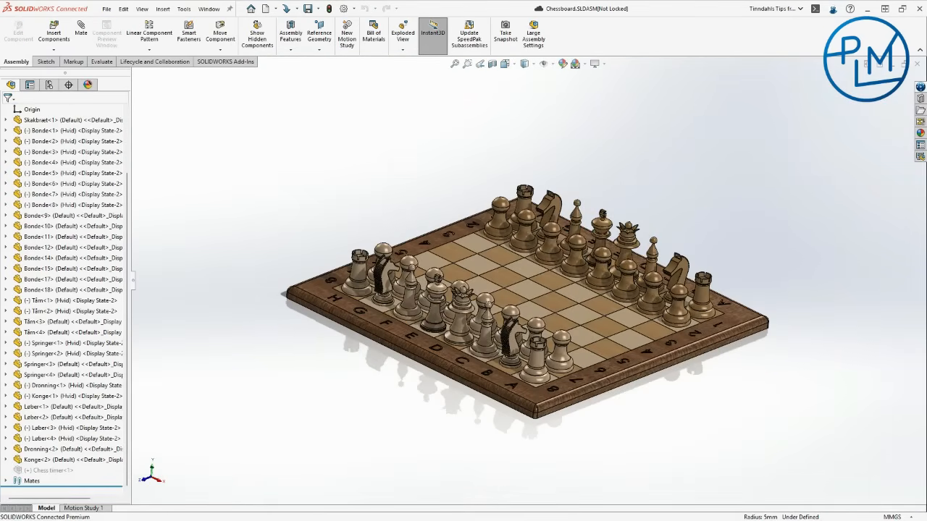
pyautogui.click(49, 85)
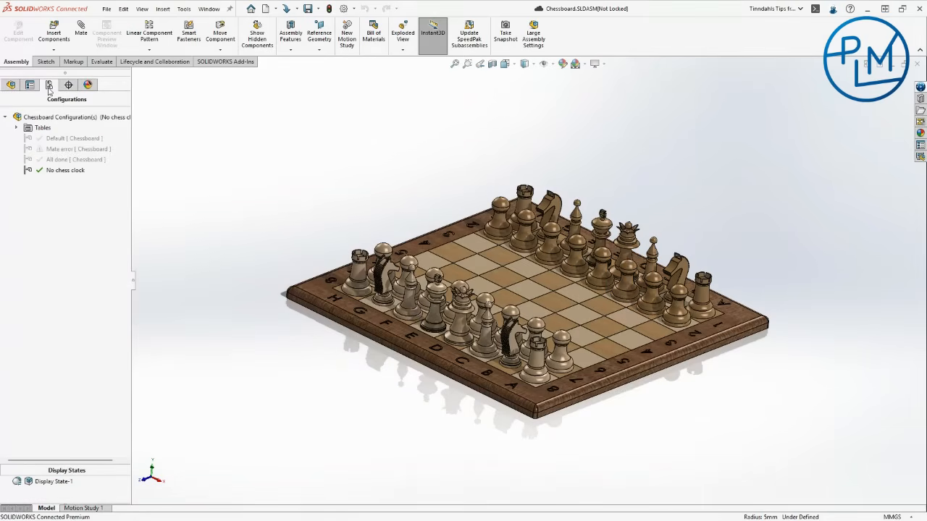
pyautogui.doubleClick(72, 138)
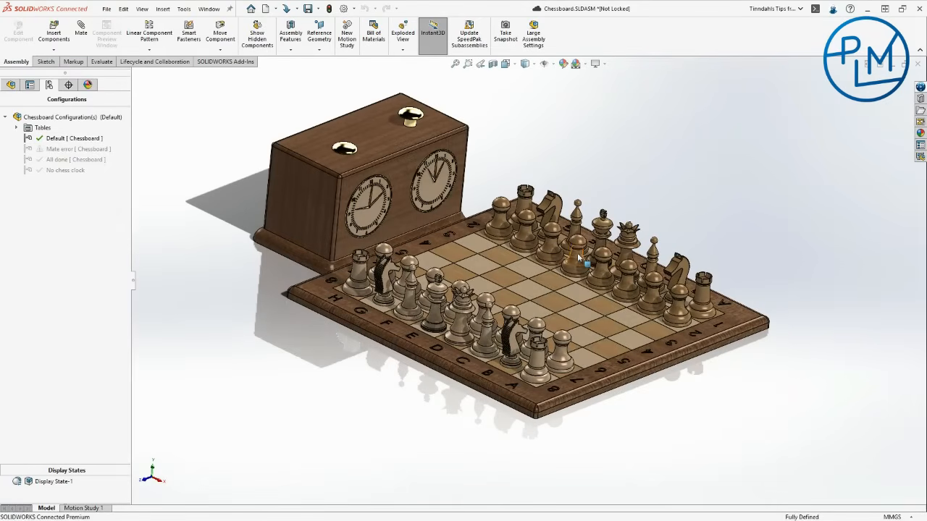
# Step: Move three dark pawns, a rook, a knight and a bishop off the chessboard into empty space
pyautogui.moveTo(579, 257); pyautogui.dragTo(711, 223)
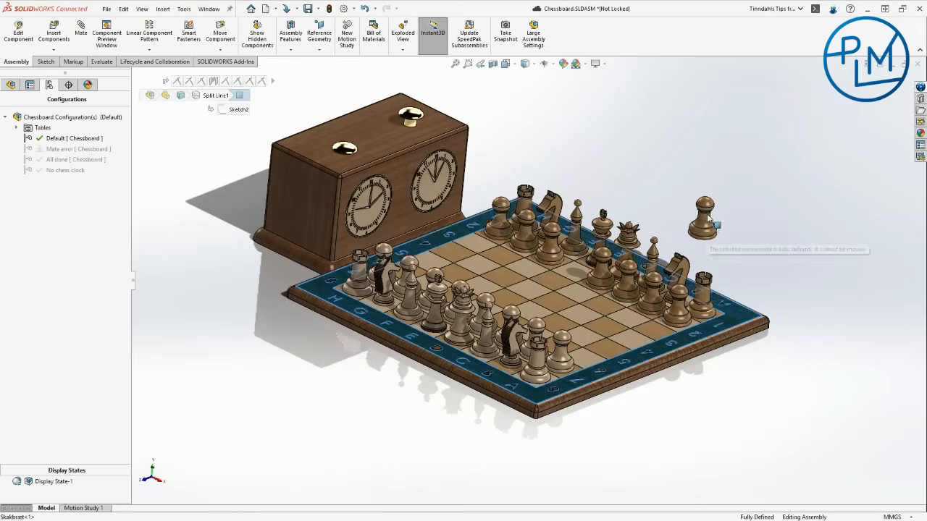
pyautogui.moveTo(704, 288); pyautogui.dragTo(779, 126)
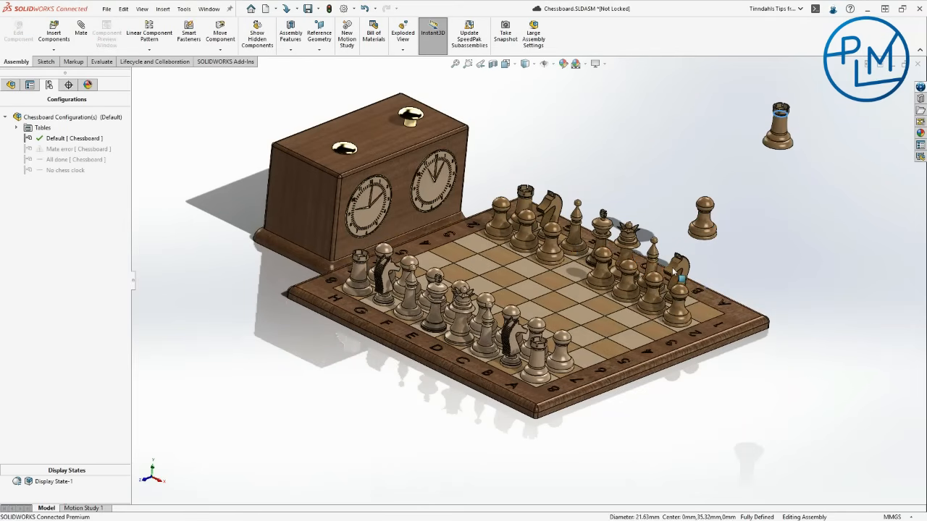
pyautogui.moveTo(674, 271); pyautogui.dragTo(692, 166)
pyautogui.moveTo(677, 297); pyautogui.dragTo(794, 238)
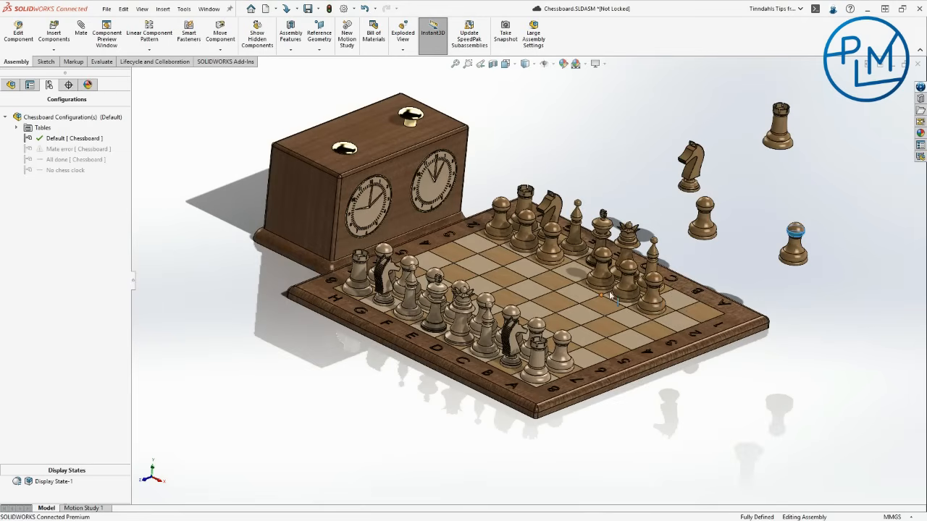
pyautogui.moveTo(649, 299); pyautogui.dragTo(742, 244)
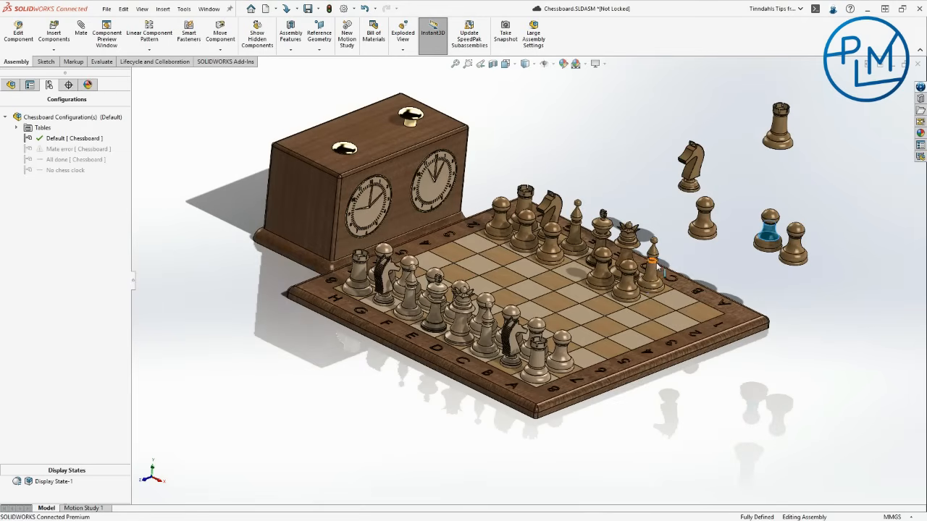
pyautogui.moveTo(659, 270); pyautogui.dragTo(730, 123)
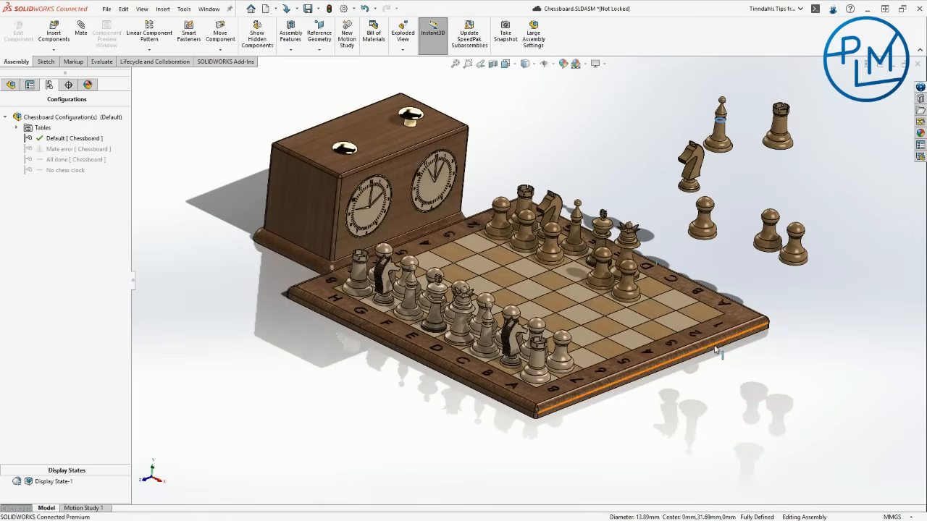
# Step: Start a mate in multiple mate mode, clear the preselected edge, and choose the face of square B1 as the common mate entity
pyautogui.moveTo(740, 283); pyautogui.dragTo(637, 297, button='middle')
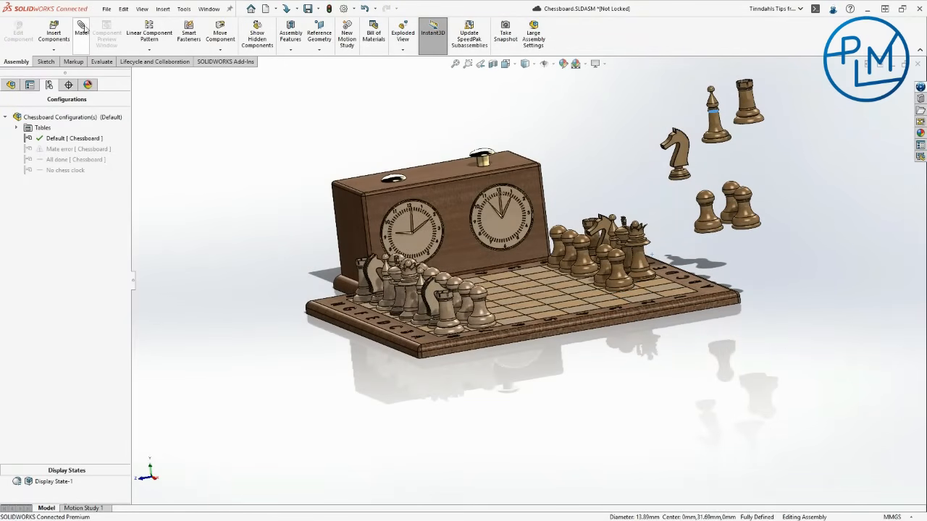
pyautogui.click(84, 30)
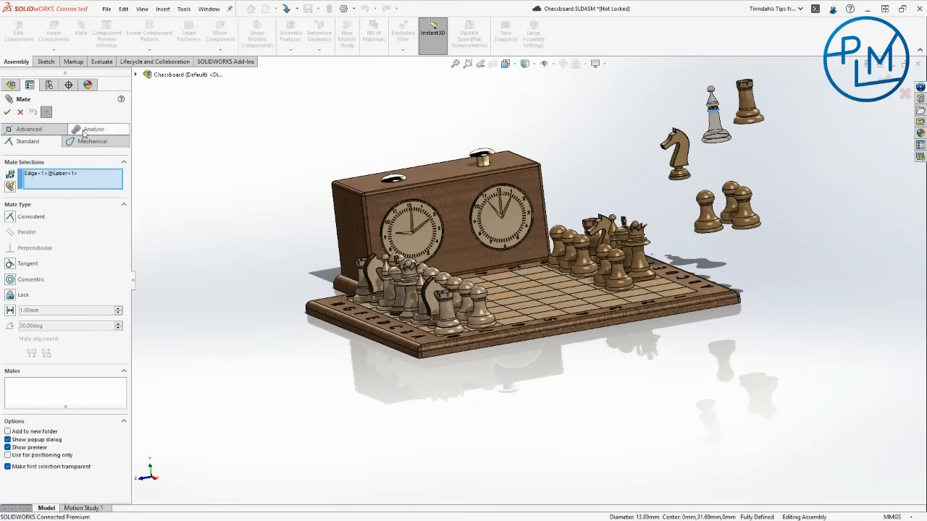
pyautogui.click(9, 186)
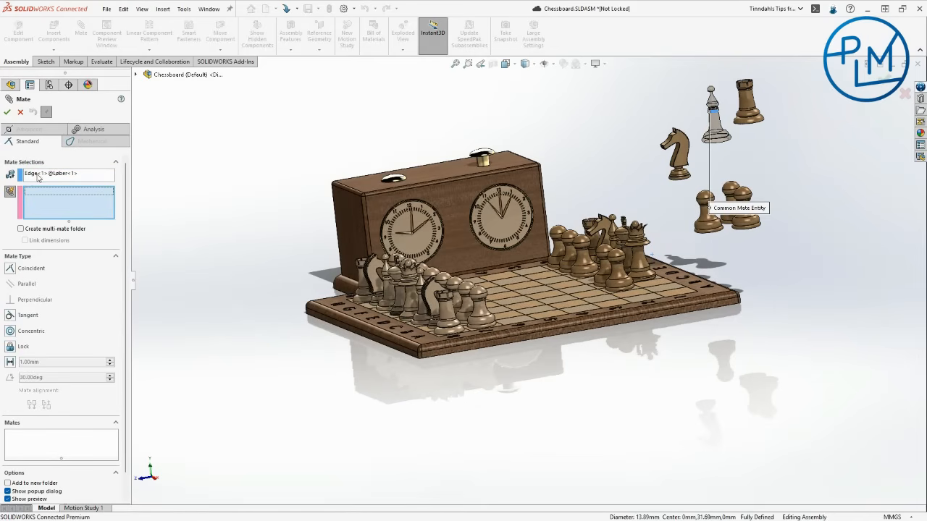
pyautogui.click(38, 174)
pyautogui.press('Delete')
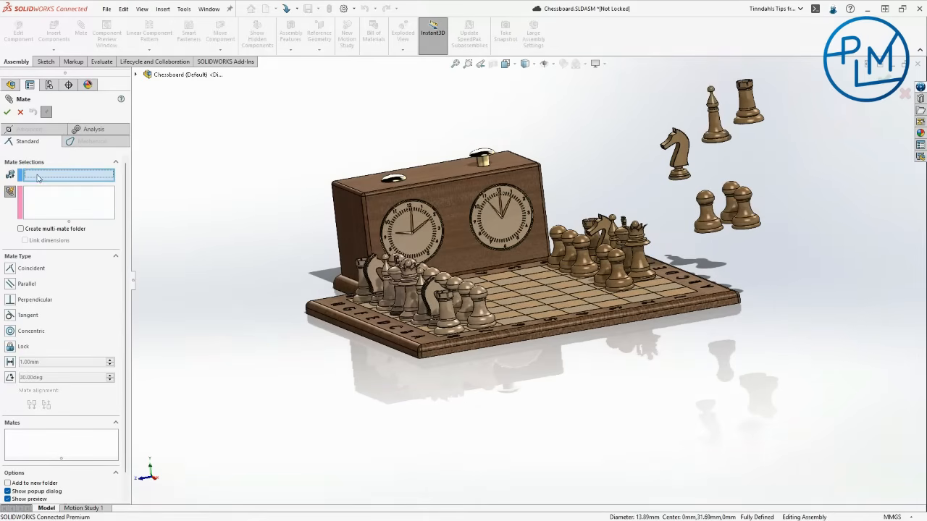
pyautogui.scroll(-5, 663, 292)
pyautogui.click(649, 282)
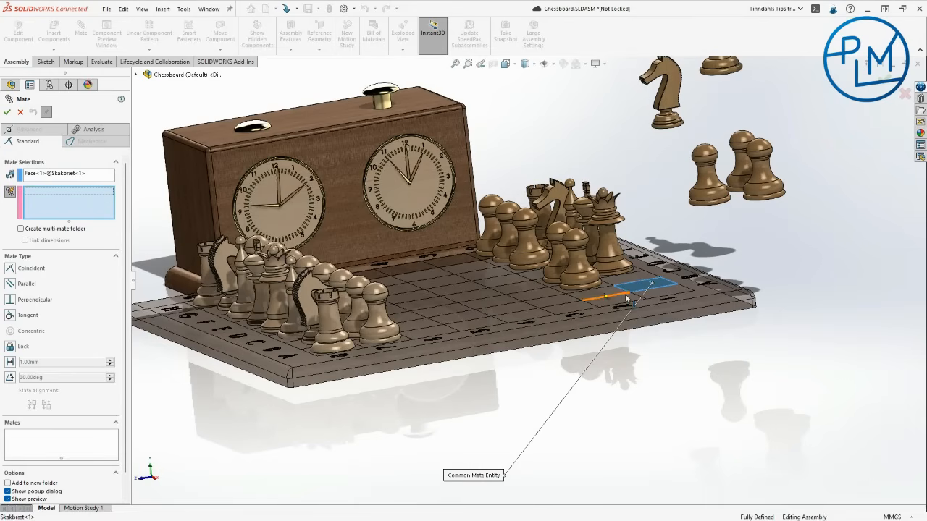
# Step: Mate the base faces of the three loose pawns and the knight coincident to the common board face
pyautogui.moveTo(656, 298); pyautogui.dragTo(651, 104, button='middle')
pyautogui.click(650, 104)
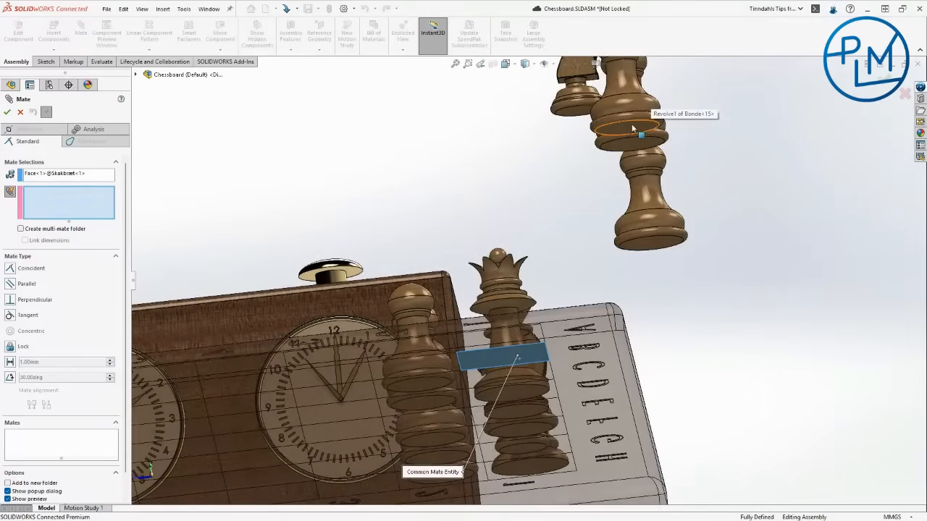
pyautogui.click(657, 244)
pyautogui.click(657, 245)
pyautogui.click(578, 108)
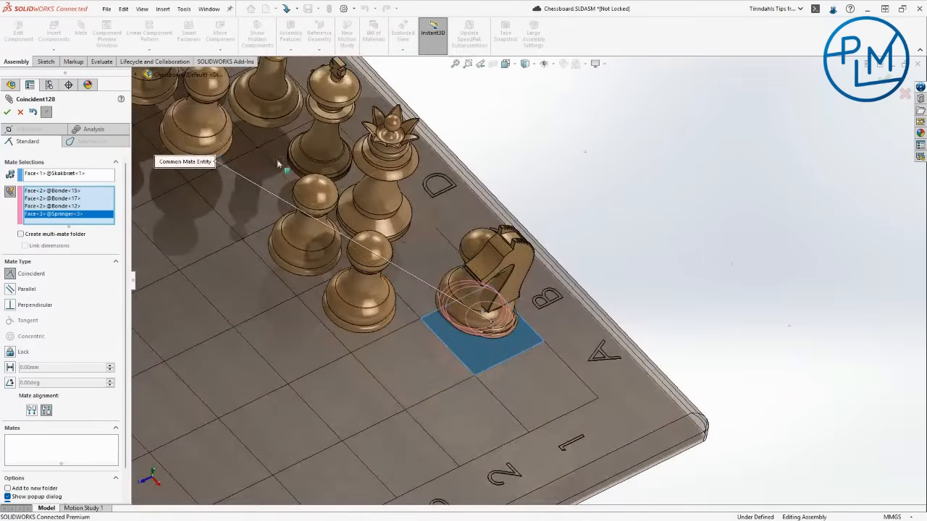
pyautogui.click(7, 112)
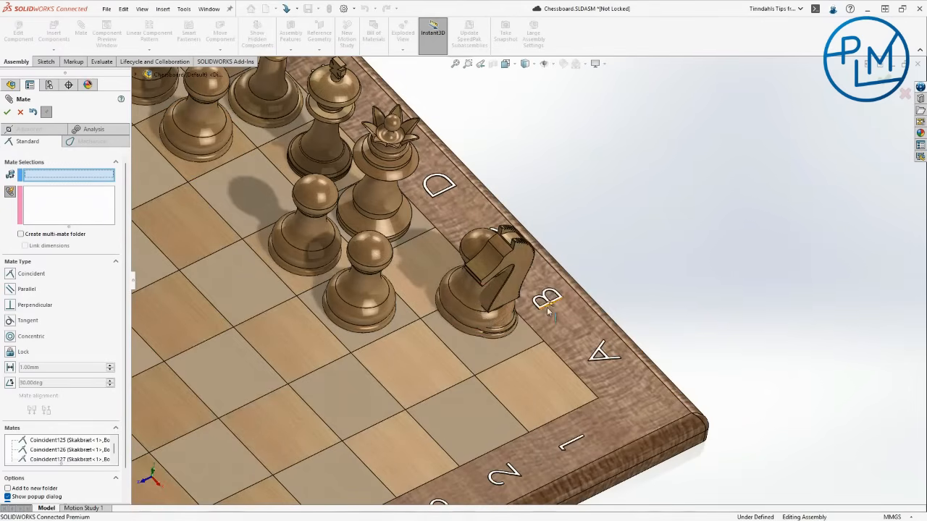
# Step: Move the three pawns into the gaps of the dark pawn row and the knight onto square B1, and finish the Mate command
pyautogui.moveTo(493, 322); pyautogui.dragTo(534, 405)
pyautogui.moveTo(490, 305); pyautogui.dragTo(412, 357)
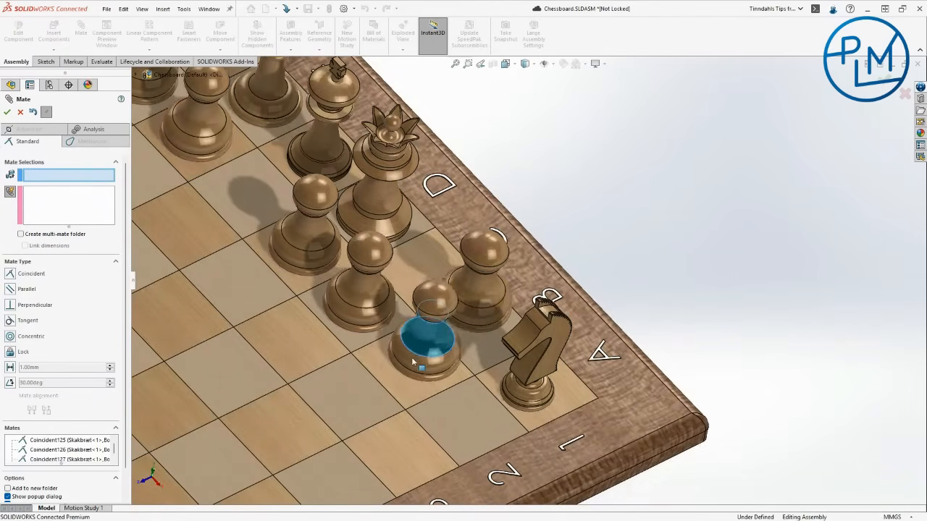
pyautogui.moveTo(493, 294); pyautogui.dragTo(471, 419)
pyautogui.moveTo(483, 252); pyautogui.dragTo(272, 204)
pyautogui.scroll(3, 272, 208)
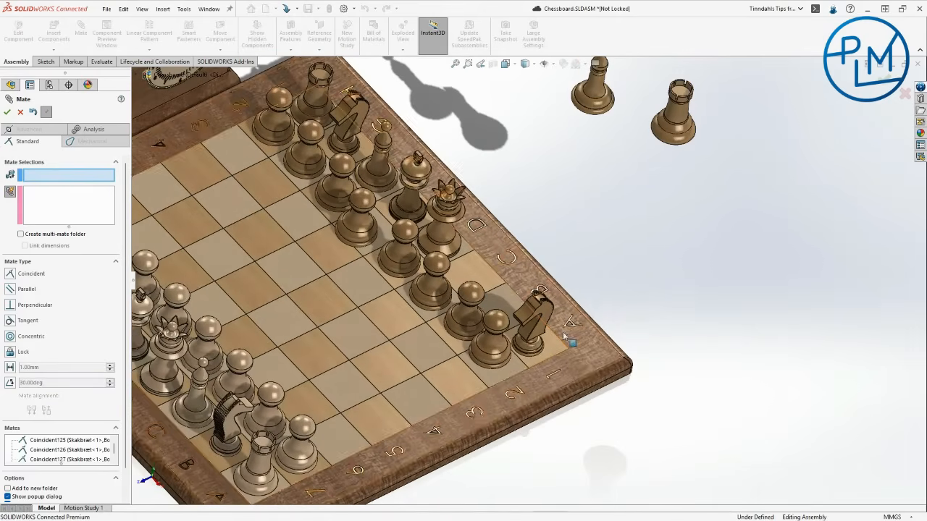
pyautogui.moveTo(528, 326); pyautogui.dragTo(523, 286)
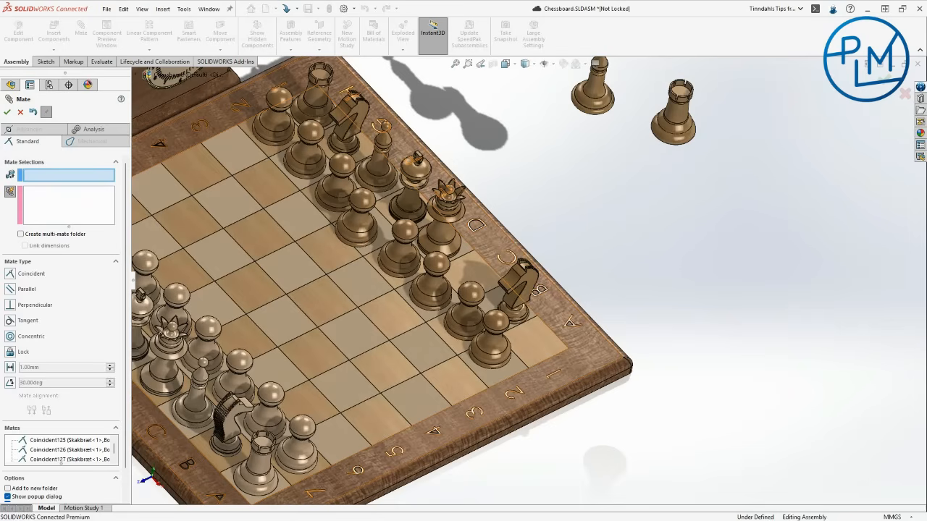
pyautogui.click(5, 113)
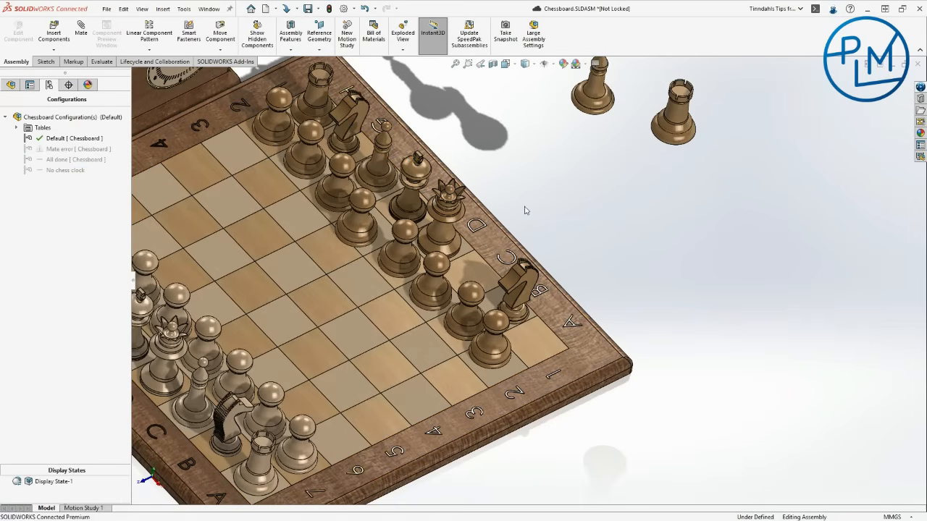
# Step: Examine the newly added coincident mates at the end of the assembly's Mates folder, highlighting Coincident128
pyautogui.click(13, 85)
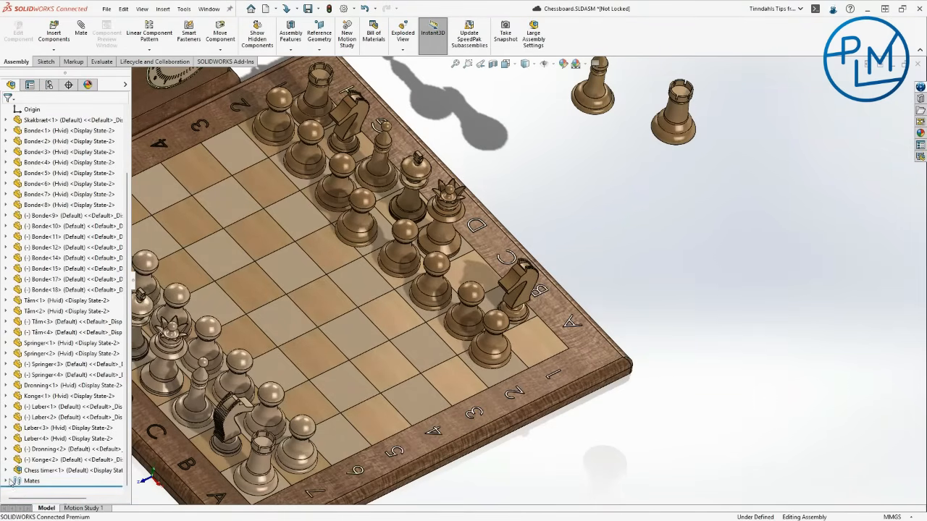
pyautogui.click(7, 482)
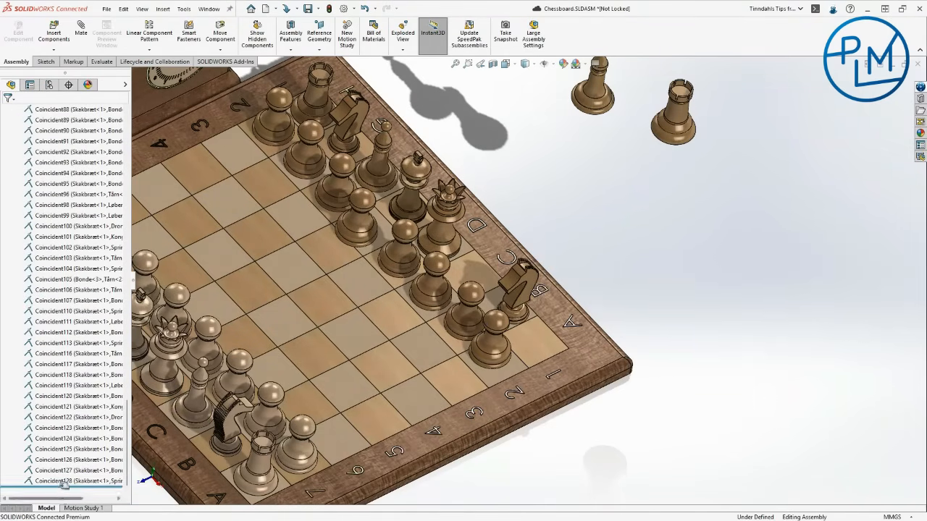
pyautogui.click(65, 481)
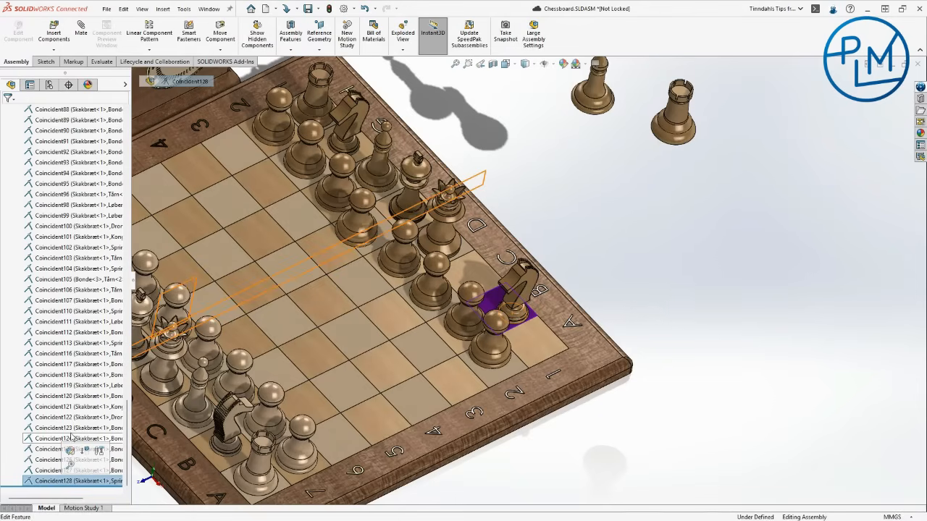
pyautogui.click(727, 348)
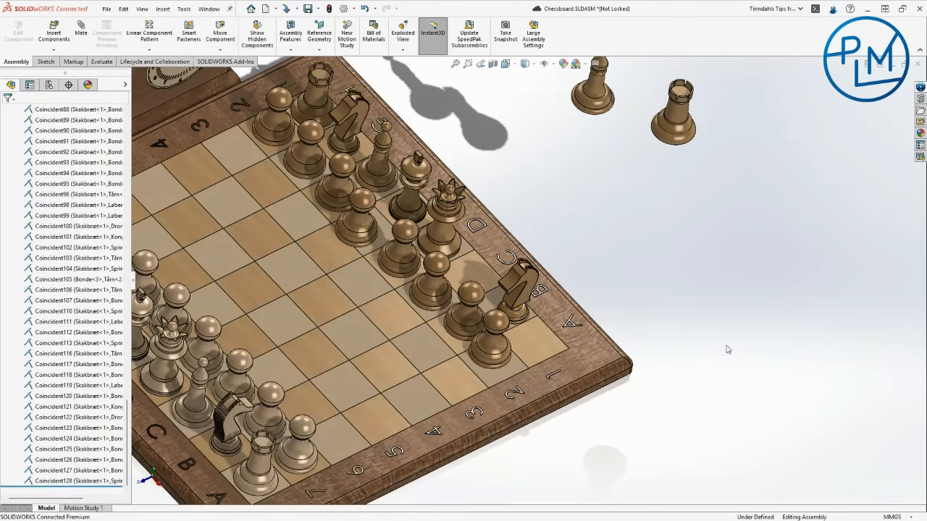
# Step: Activate the chessboard's Mate error configuration
pyautogui.moveTo(728, 348); pyautogui.dragTo(372, 335, button='middle')
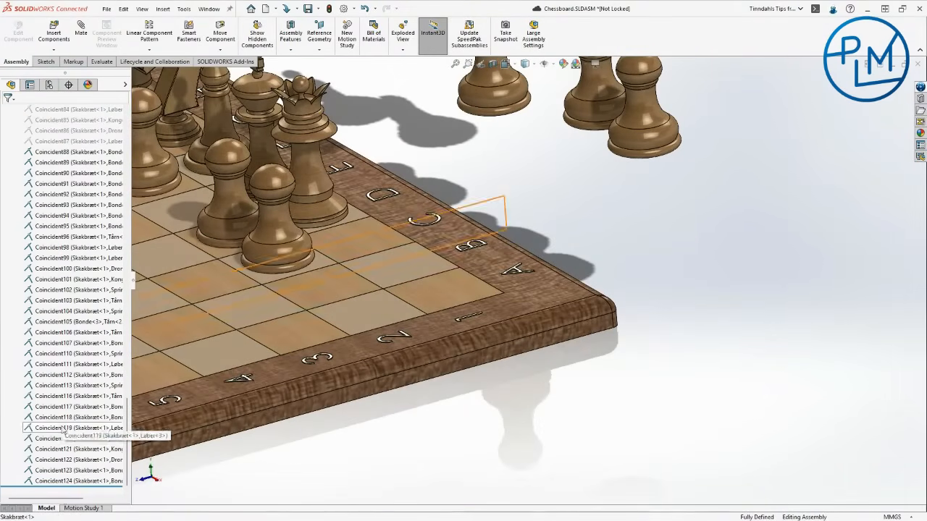
pyautogui.scroll(4, 552, 431)
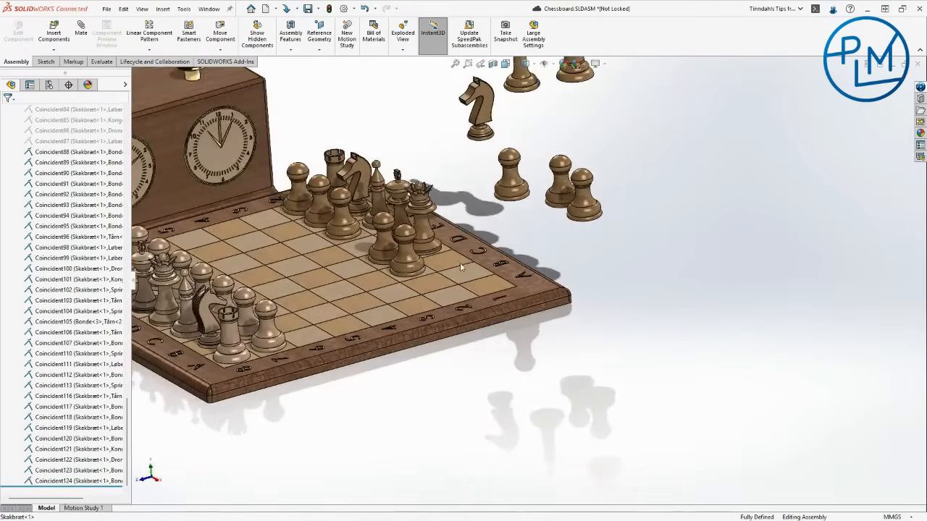
pyautogui.click(49, 85)
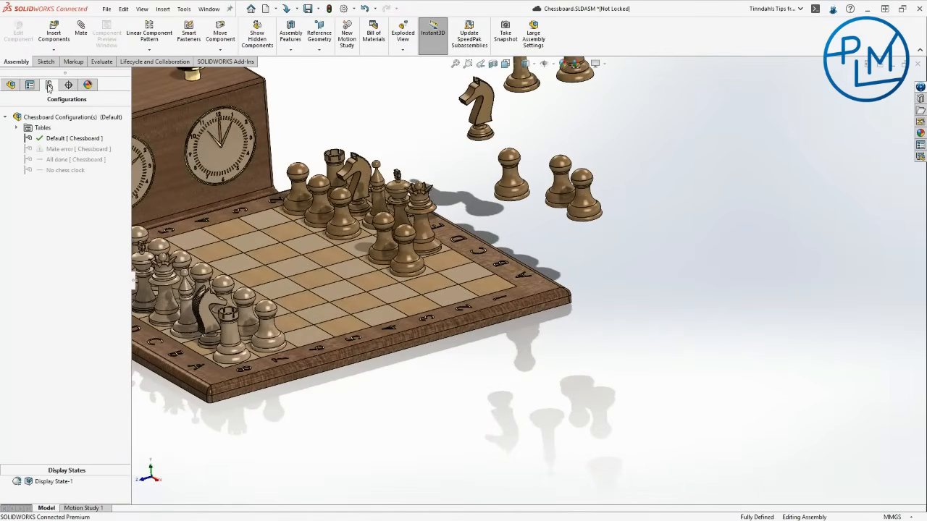
pyautogui.doubleClick(70, 148)
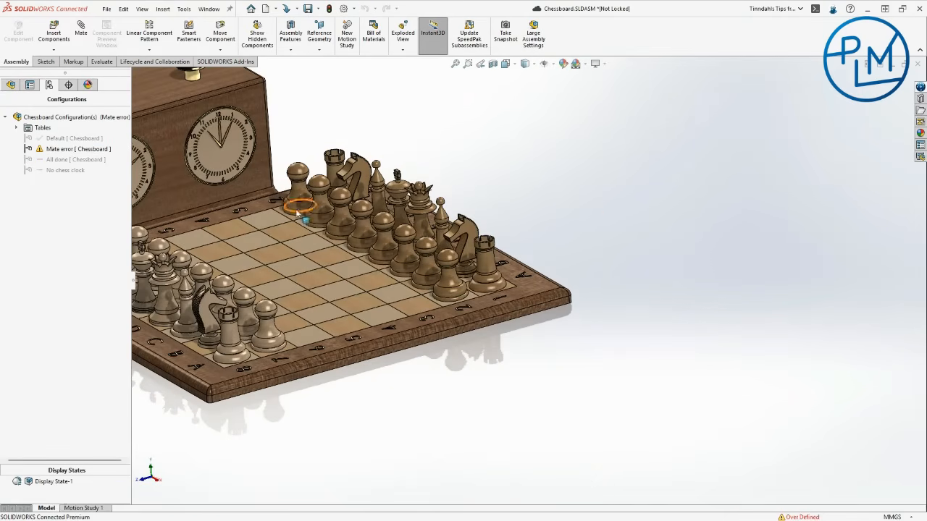
pyautogui.moveTo(337, 290); pyautogui.dragTo(405, 317, button='middle')
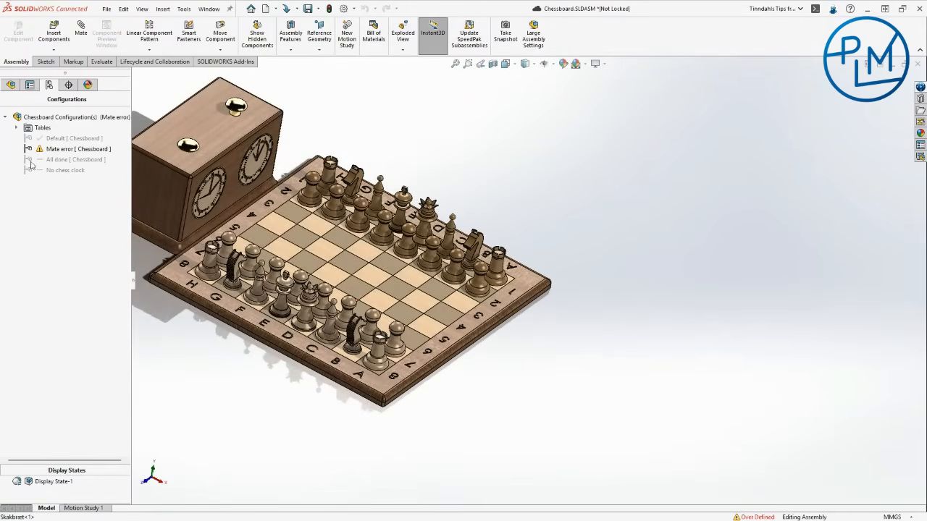
# Step: Look through the Mates folder for failed and over-defined mates and read the error on Coincident53
pyautogui.click(11, 85)
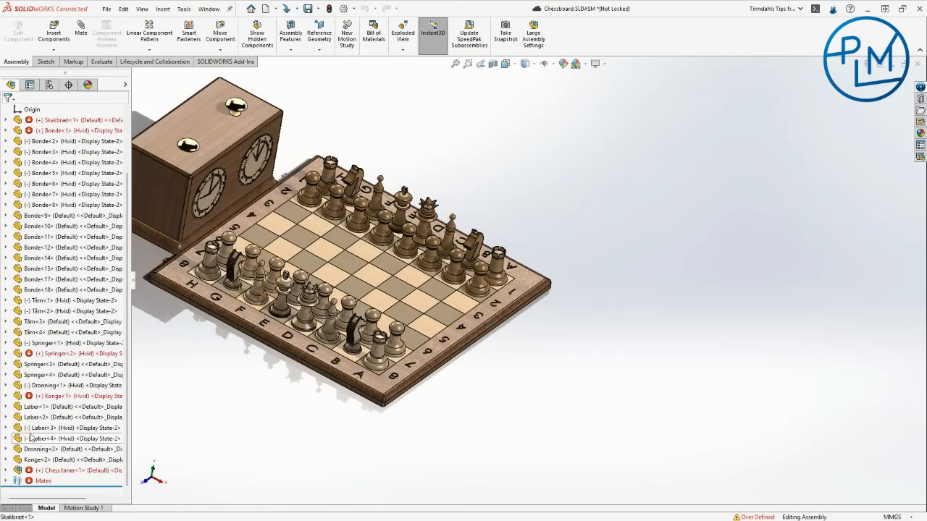
pyautogui.click(6, 481)
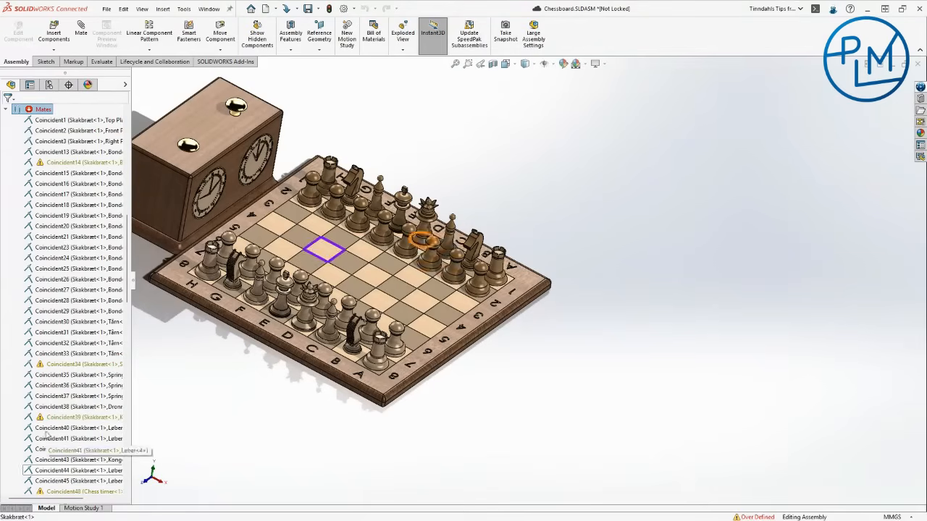
pyautogui.scroll(-10, 61, 190)
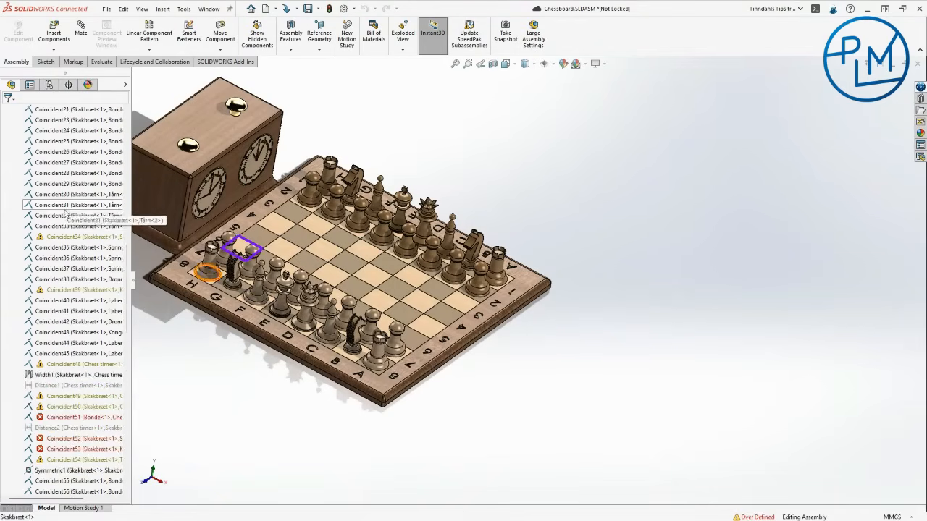
pyautogui.moveTo(64, 233)
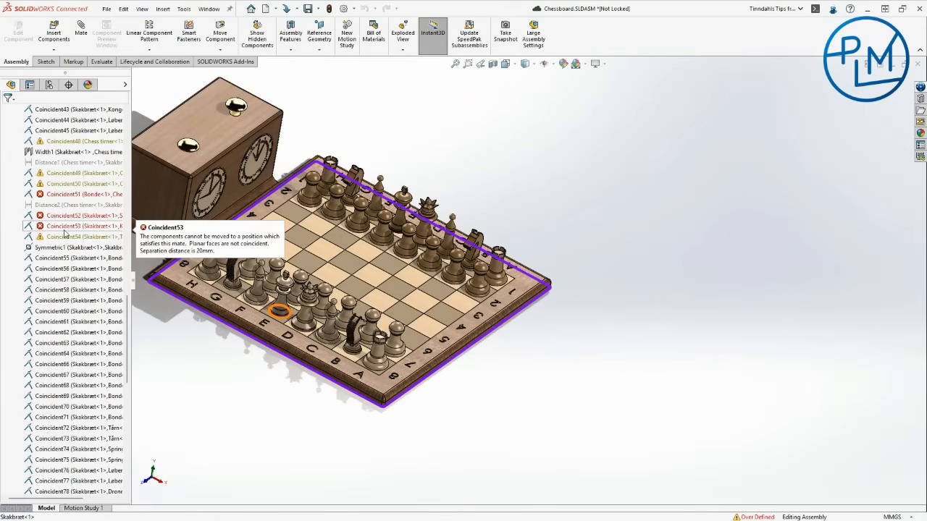
pyautogui.scroll(14, 64, 234)
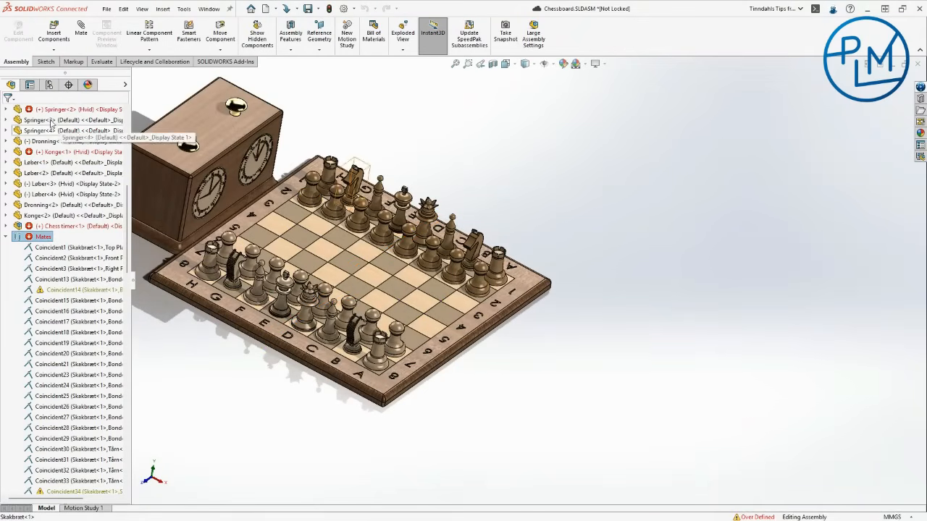
# Step: Group the assembly's mates by status and collapse the Solved group
pyautogui.rightClick(43, 239)
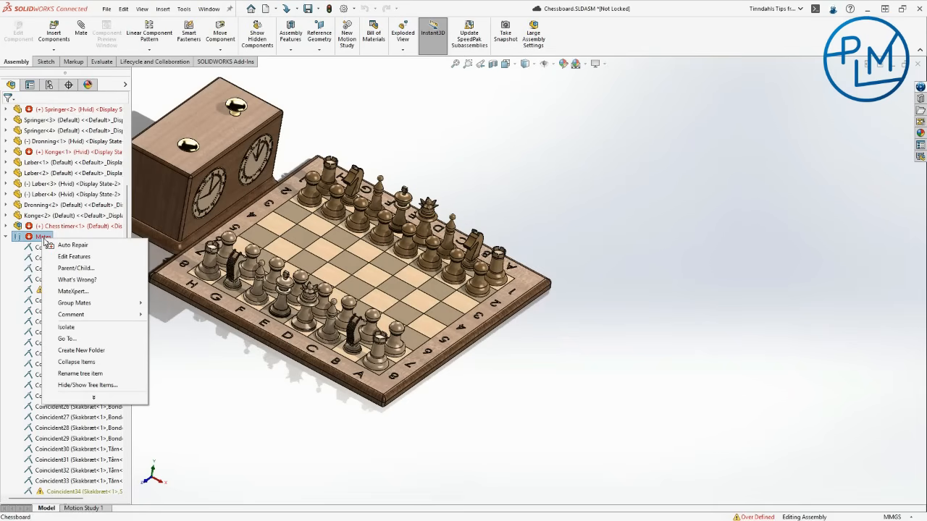
pyautogui.moveTo(98, 305)
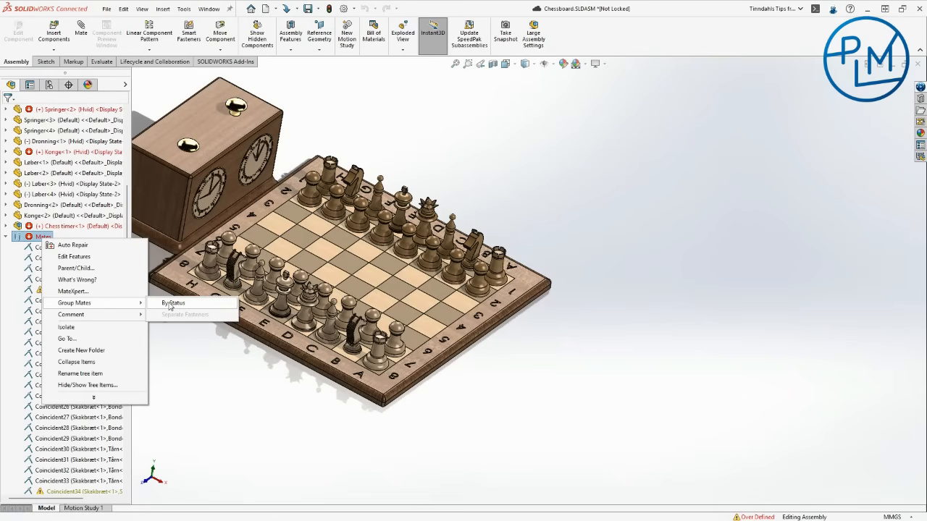
pyautogui.click(172, 304)
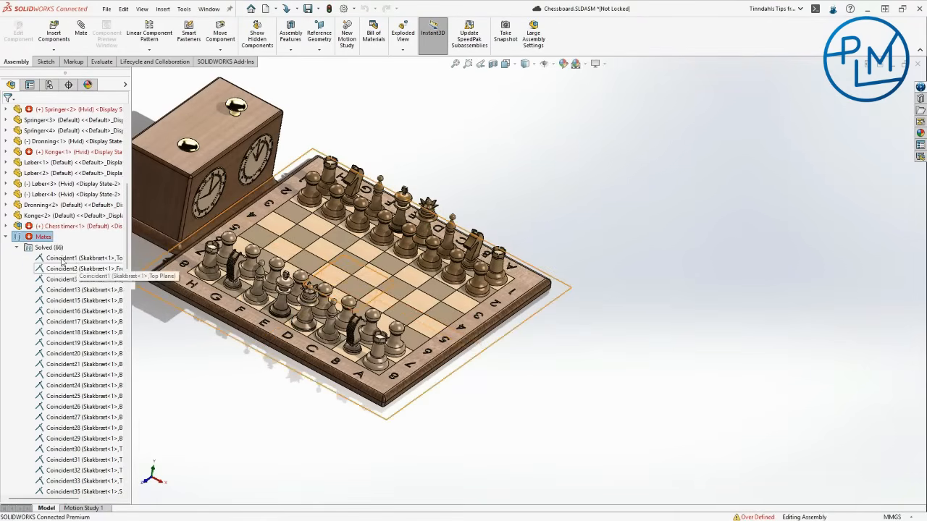
pyautogui.click(16, 248)
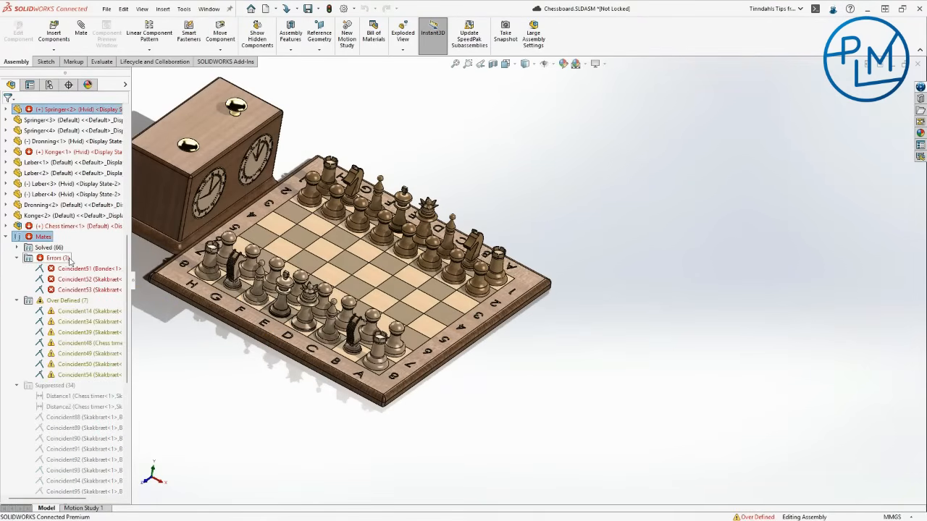
# Step: Suppress the failing mates Coincident51, Coincident52 and Coincident53, and collapse the Solved group
pyautogui.moveTo(75, 270)
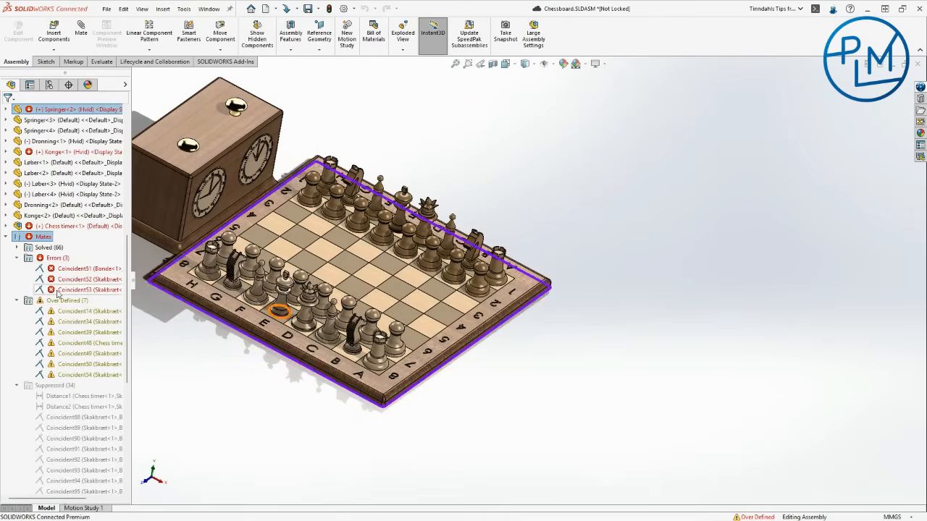
pyautogui.click(63, 290)
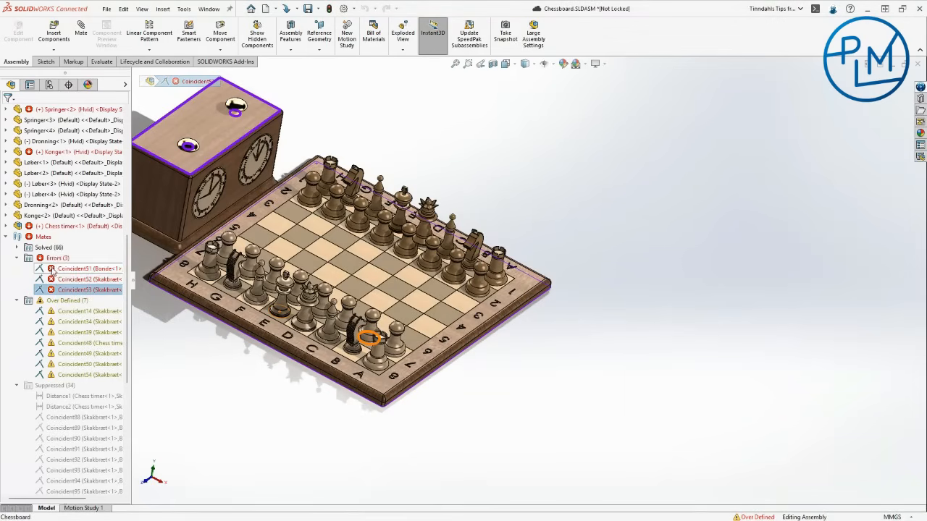
pyautogui.keyDown('shift'); pyautogui.click(54, 269); pyautogui.keyUp('shift')
pyautogui.click(74, 241)
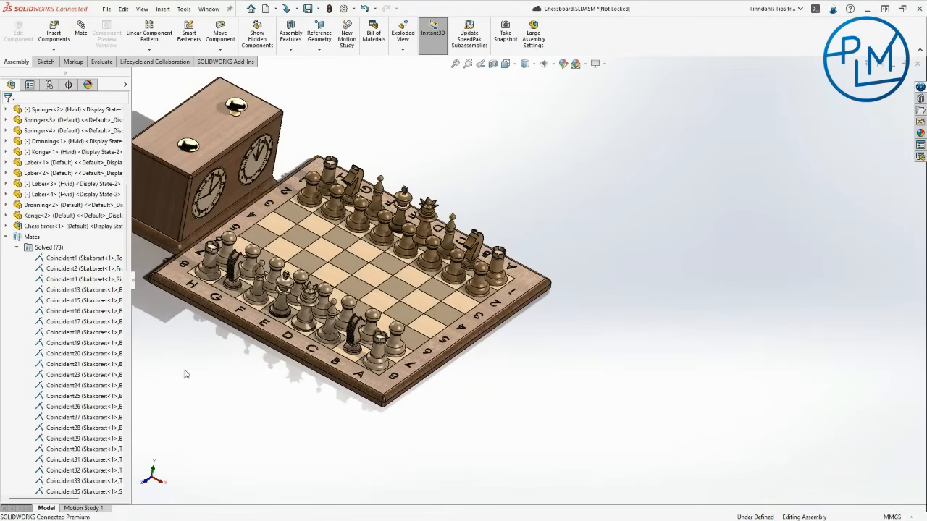
pyautogui.click(17, 248)
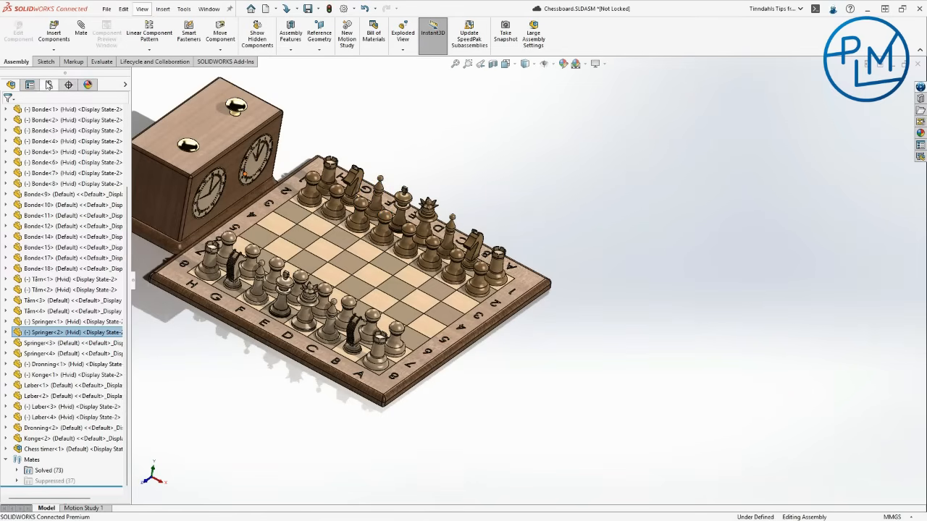
# Step: Activate the chessboard's All done configuration
pyautogui.click(48, 84)
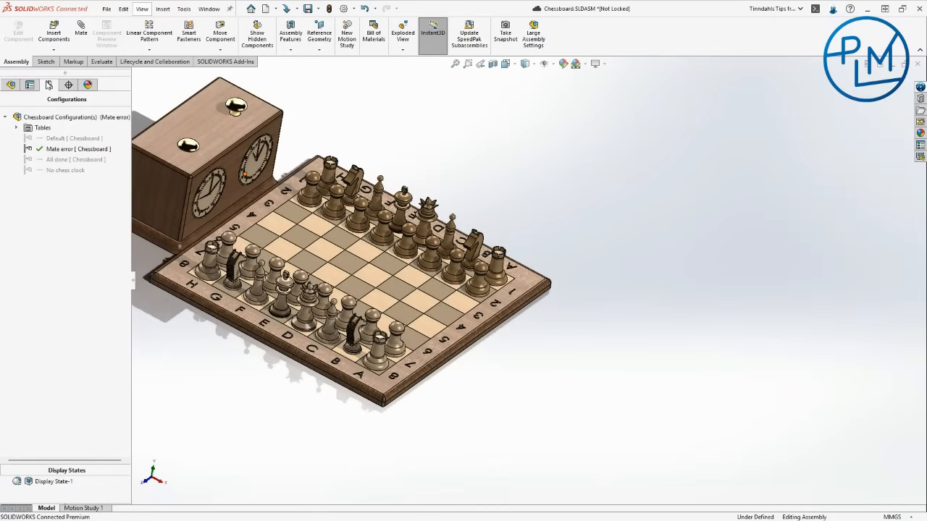
pyautogui.doubleClick(60, 159)
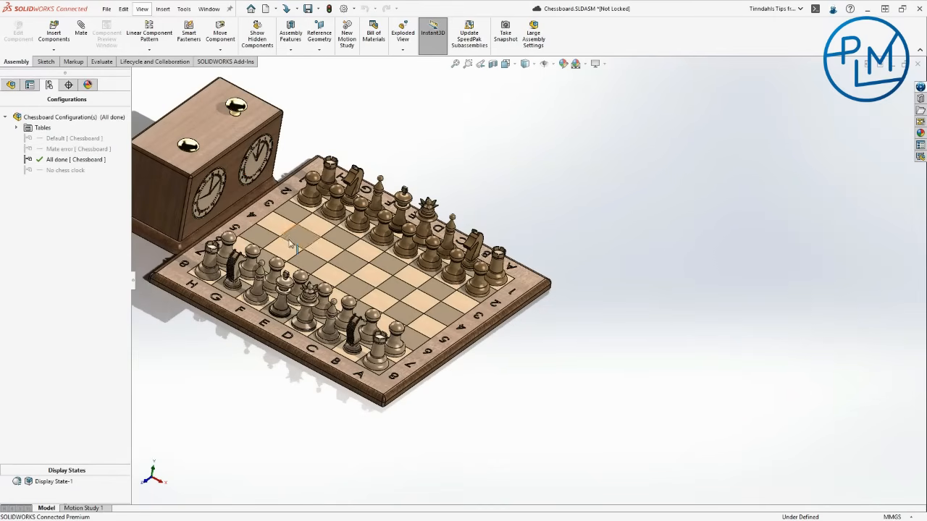
pyautogui.moveTo(553, 341); pyautogui.dragTo(501, 338, button='middle')
pyautogui.click(477, 279)
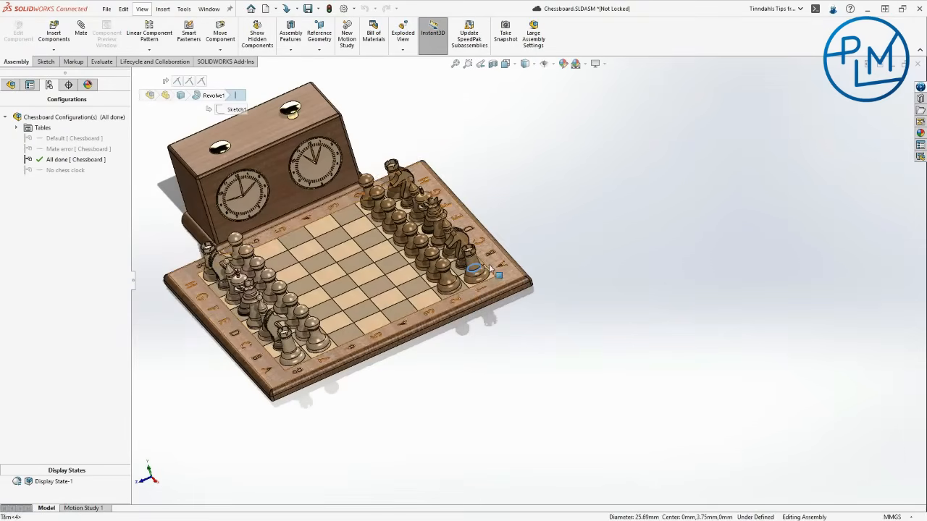
pyautogui.click(10, 84)
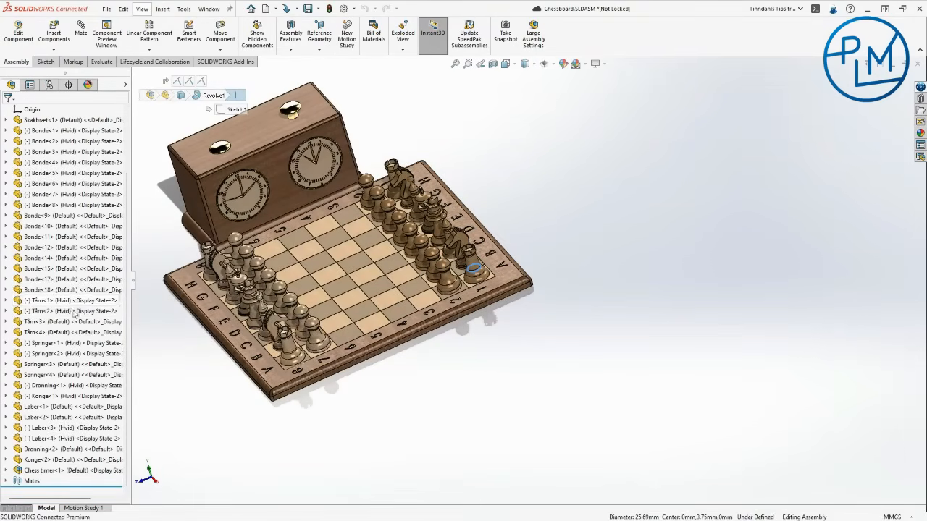
pyautogui.moveTo(395, 269); pyautogui.dragTo(370, 282, button='middle')
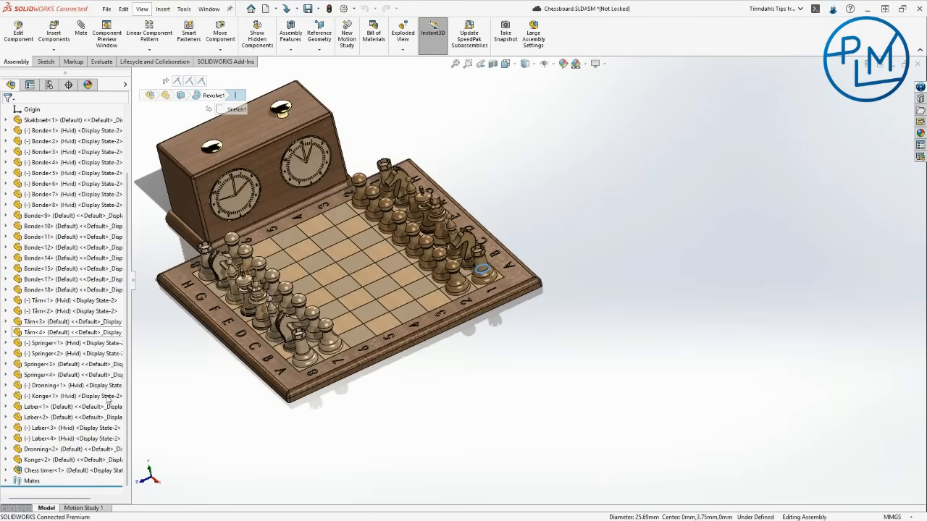
pyautogui.click(72, 397)
pyautogui.scroll(-3, 375, 304)
pyautogui.scroll(5, 375, 304)
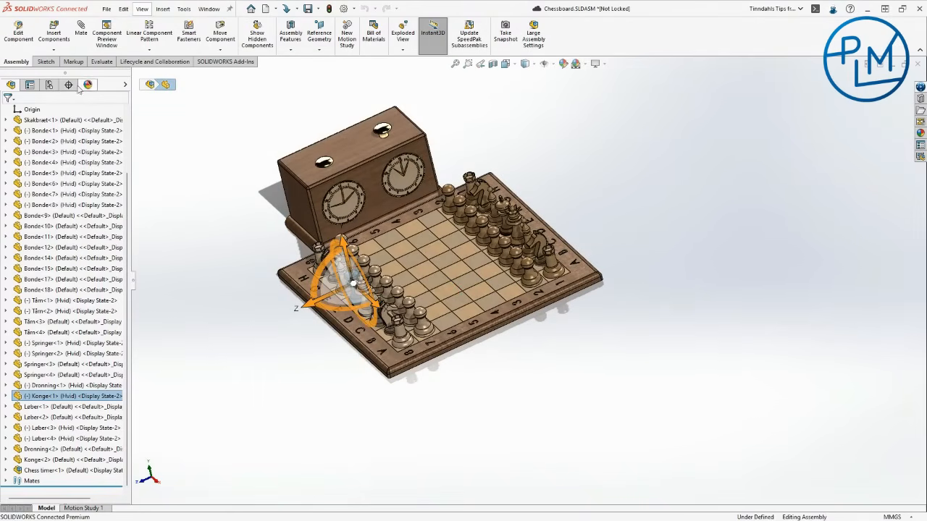
# Step: Try to add an exploded view to the All done configuration by reusing the explosion of the Chess timer subassembly
pyautogui.click(47, 86)
pyautogui.rightClick(51, 159)
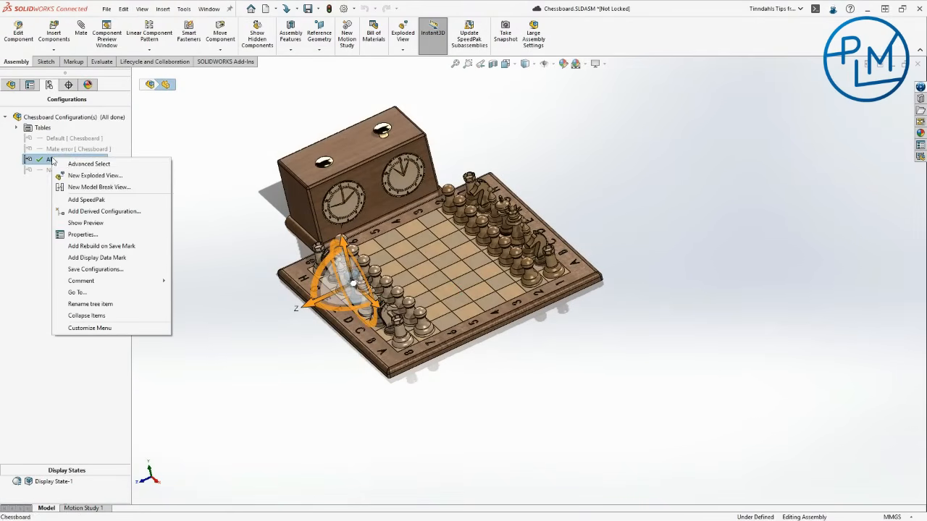
pyautogui.click(85, 176)
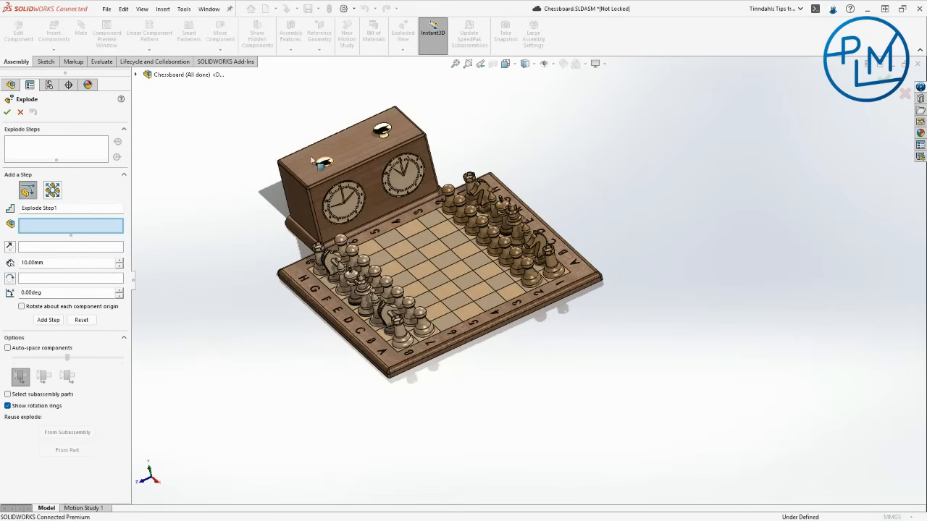
pyautogui.click(137, 75)
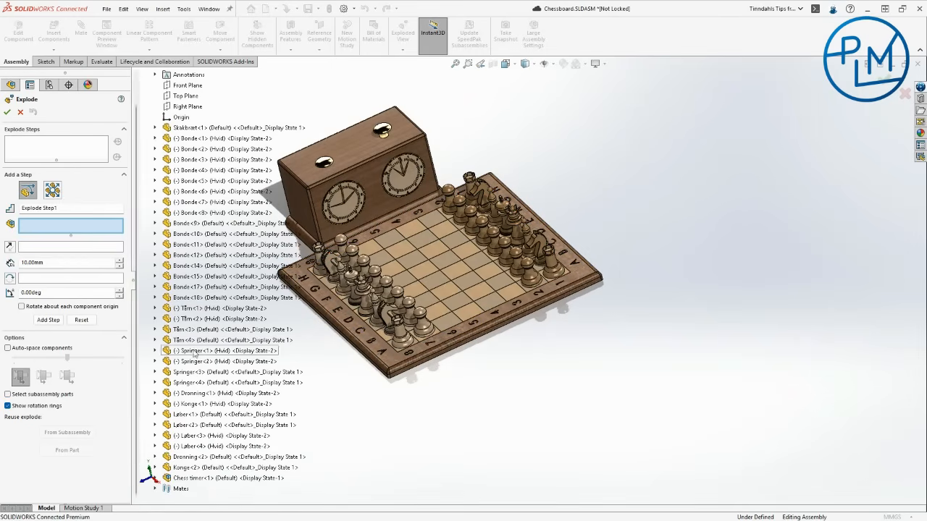
pyautogui.click(194, 479)
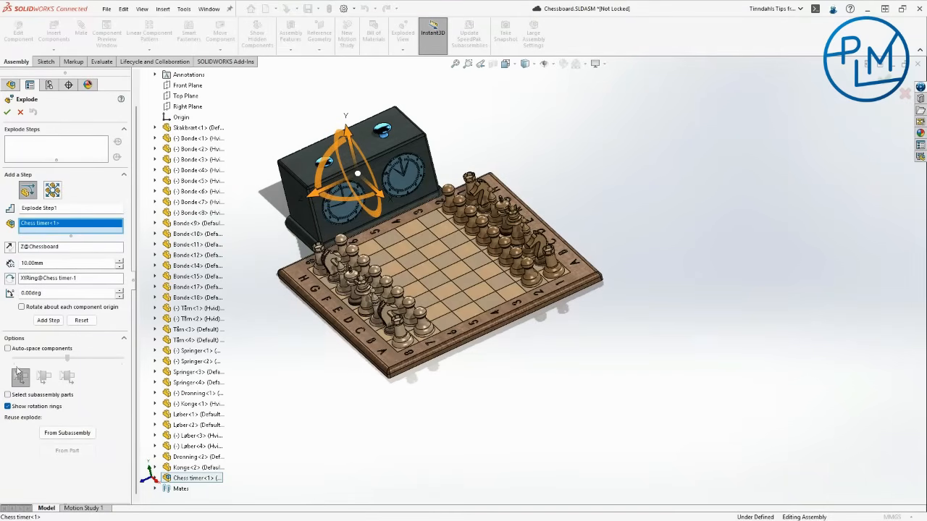
pyautogui.click(70, 434)
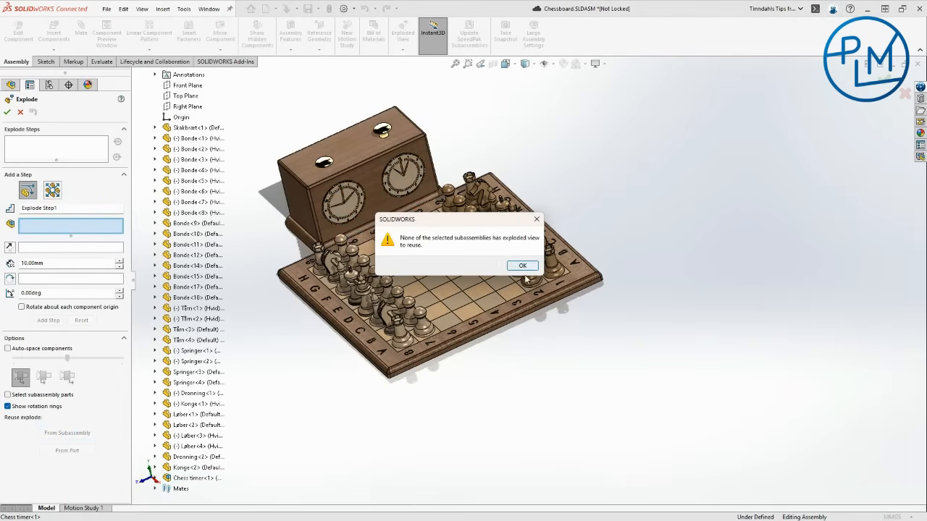
pyautogui.click(514, 266)
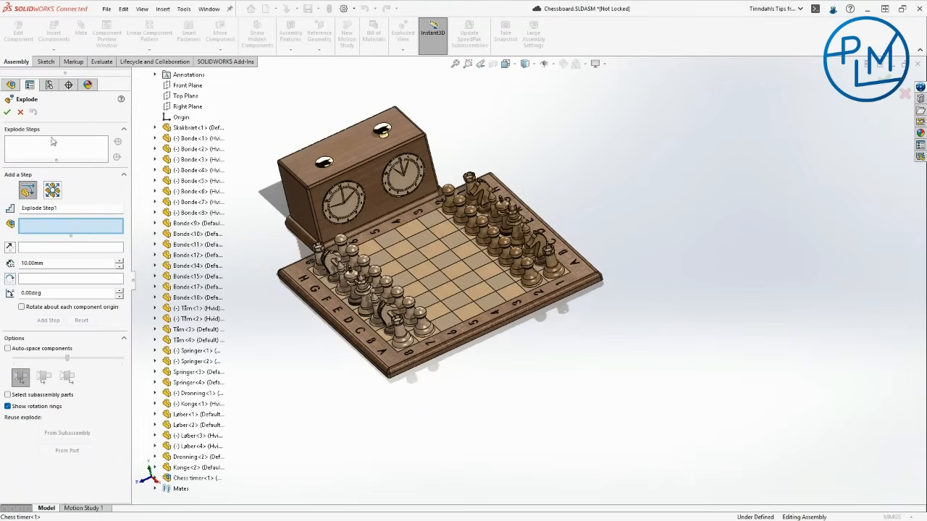
pyautogui.click(20, 111)
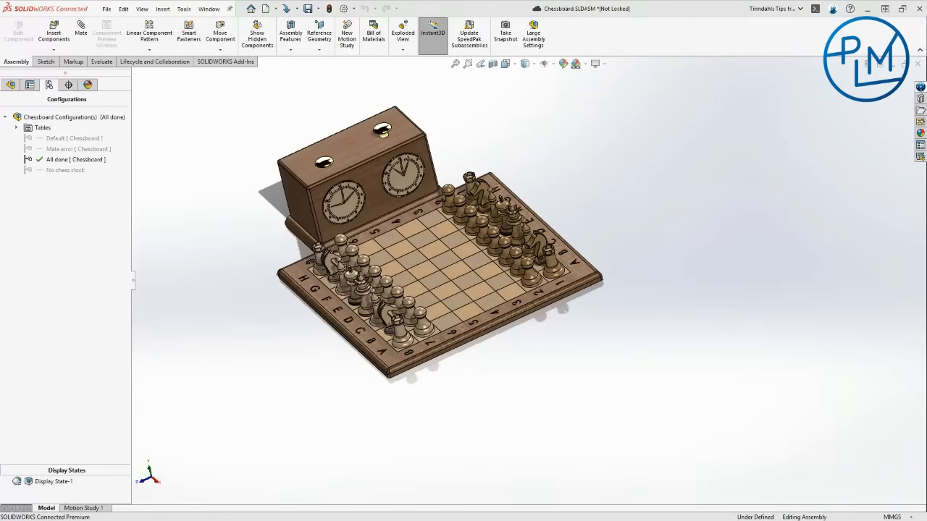
# Step: Open the Chessboard_drawing drawing of the top-level assembly in Resolved mode
pyautogui.click(207, 9)
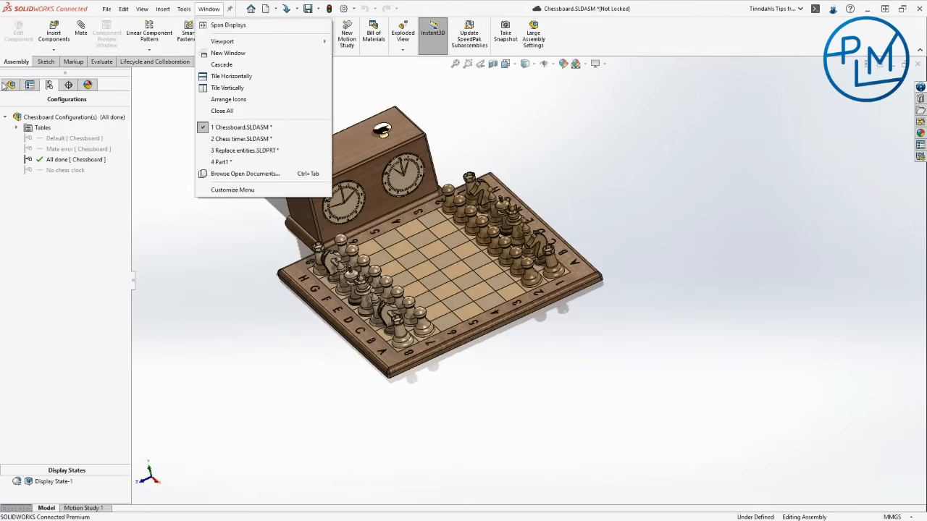
pyautogui.click(8, 85)
pyautogui.click(40, 110)
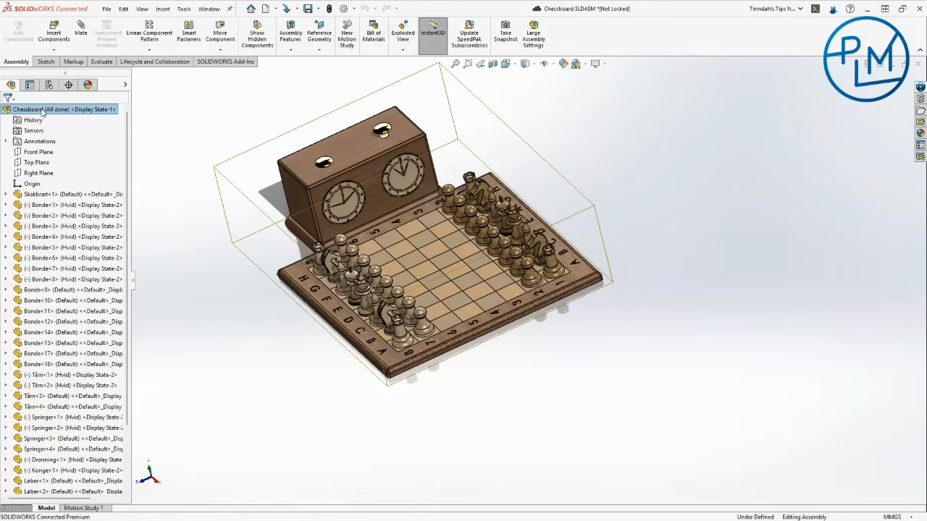
pyautogui.rightClick(47, 112)
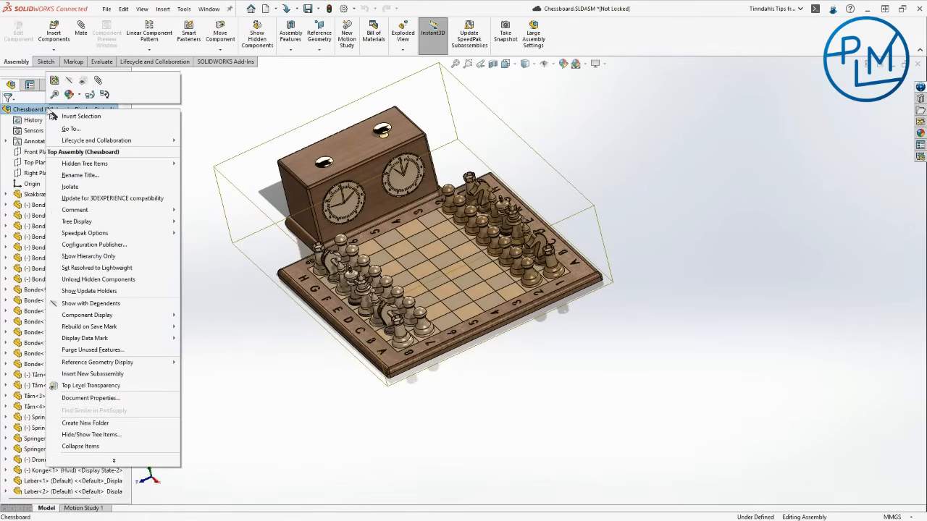
pyautogui.click(55, 83)
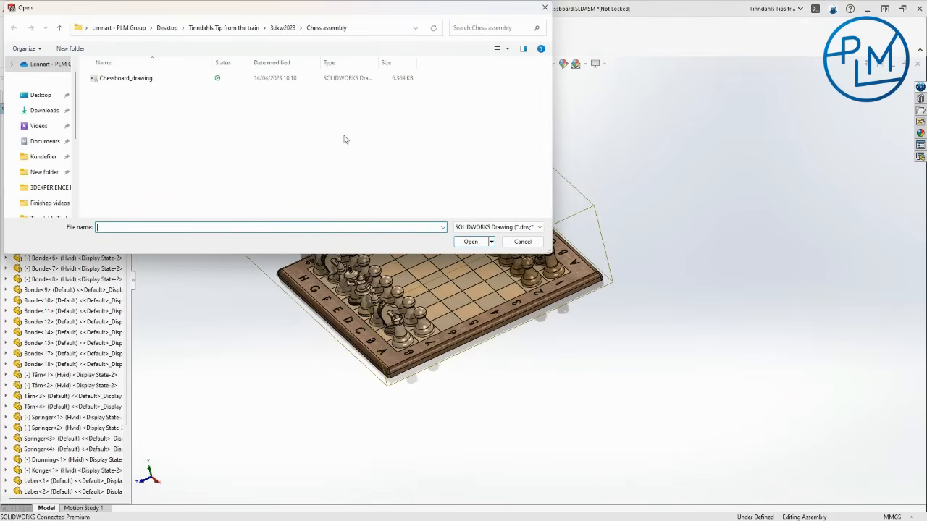
pyautogui.click(123, 77)
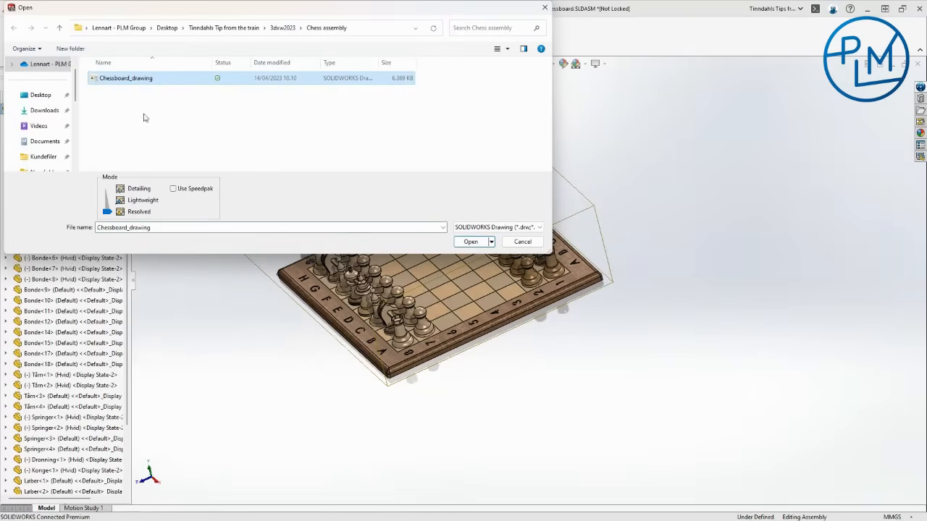
pyautogui.click(471, 242)
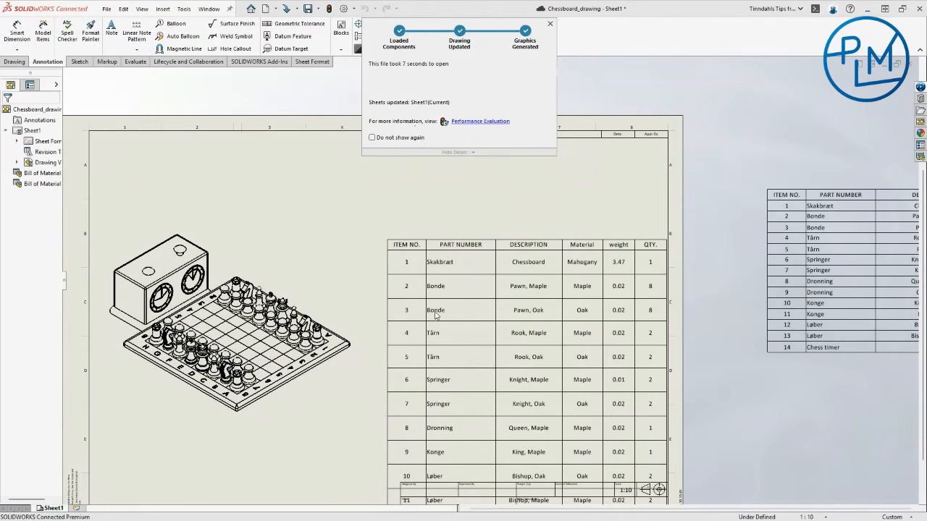
# Step: Filter the bill of materials on the sheet by its Material column to show only Mahogany items
pyautogui.moveTo(399, 285)
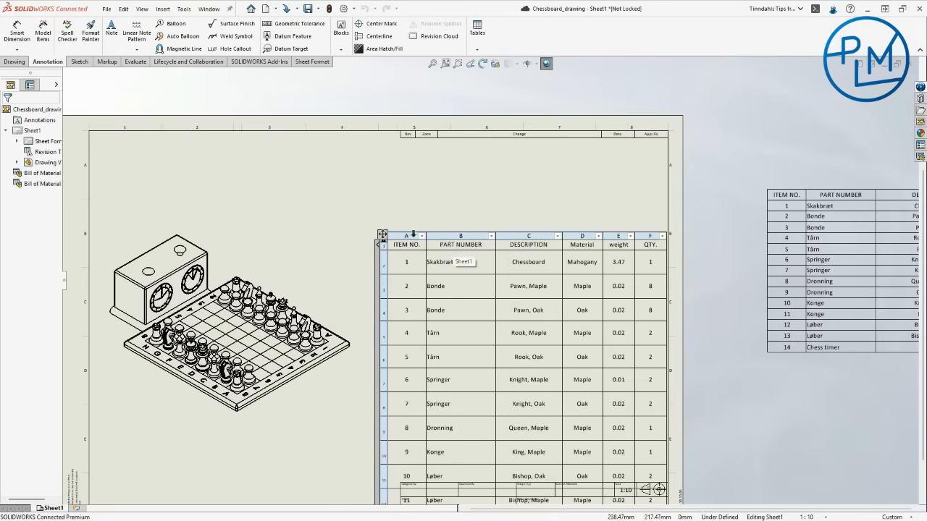
pyautogui.click(422, 237)
pyautogui.click(422, 236)
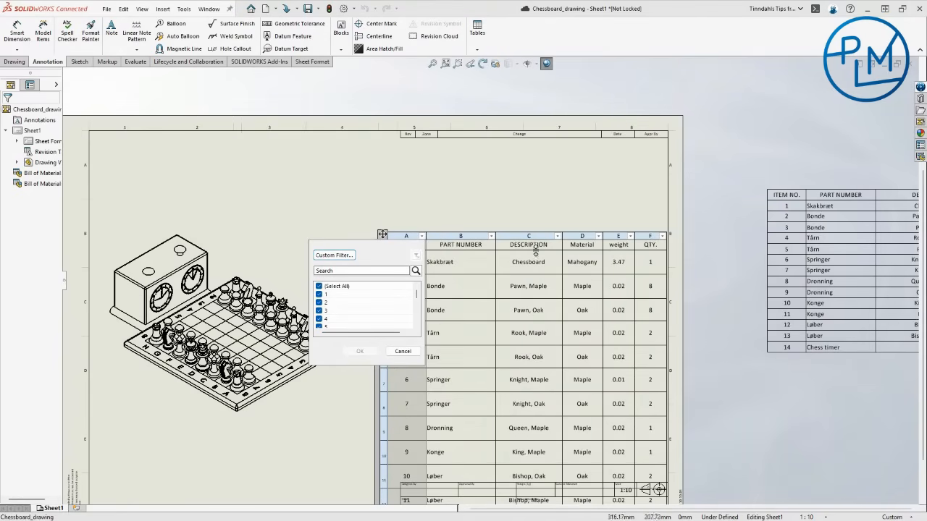
pyautogui.click(598, 236)
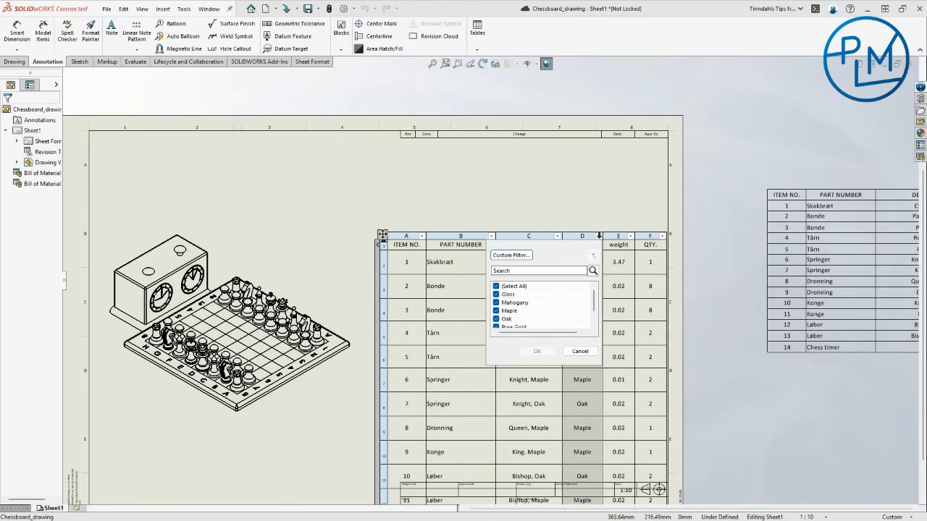
pyautogui.click(496, 286)
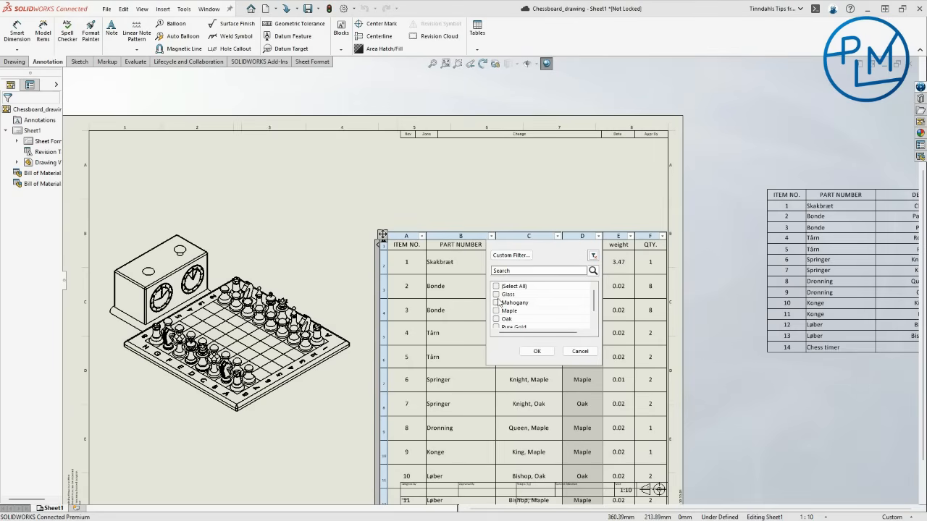
pyautogui.click(497, 303)
pyautogui.click(536, 351)
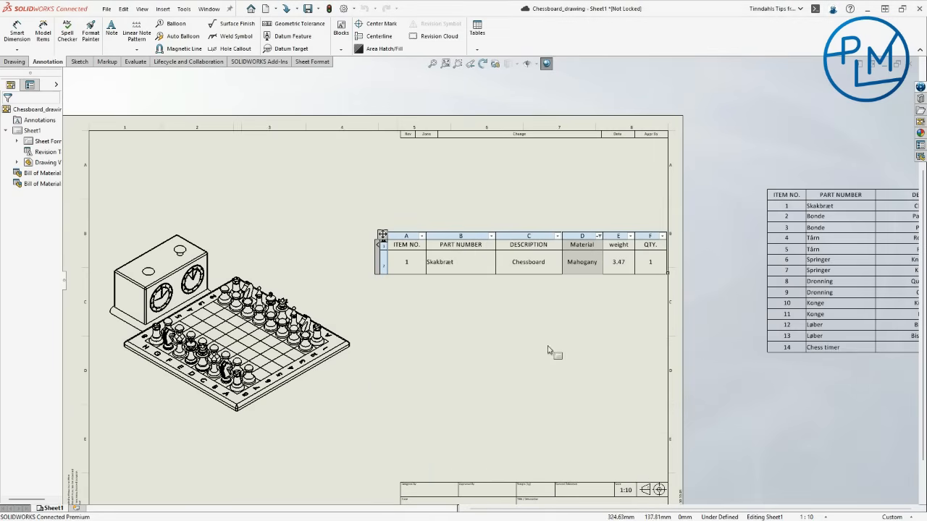
# Step: Change the bill of materials' Material filter from Mahogany to Maple
pyautogui.click(598, 236)
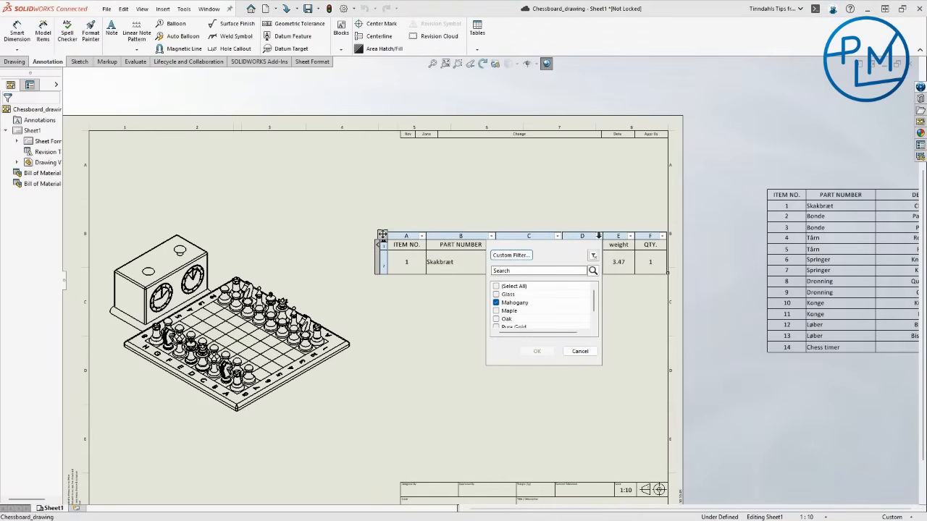
pyautogui.click(496, 310)
pyautogui.click(497, 302)
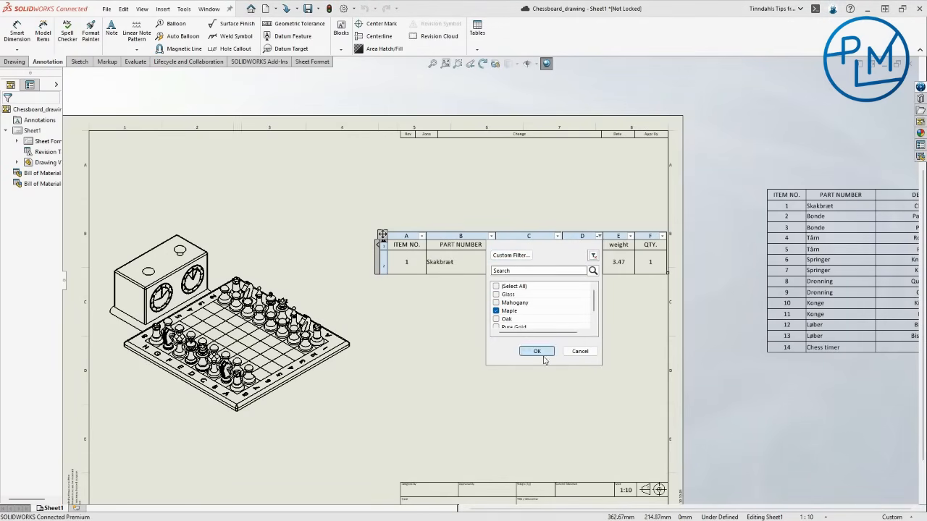
pyautogui.click(536, 351)
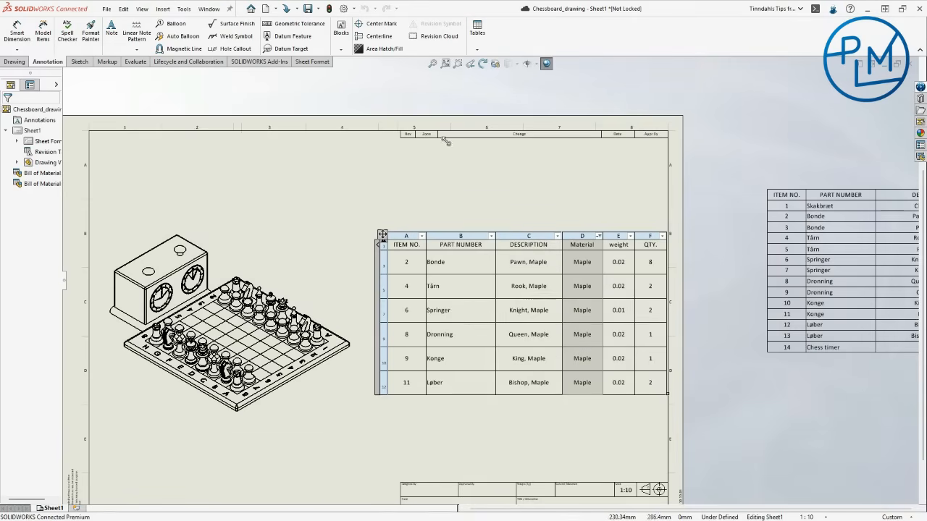
# Step: Clear the Material filter in the bill of materials by selecting all materials
pyautogui.click(600, 238)
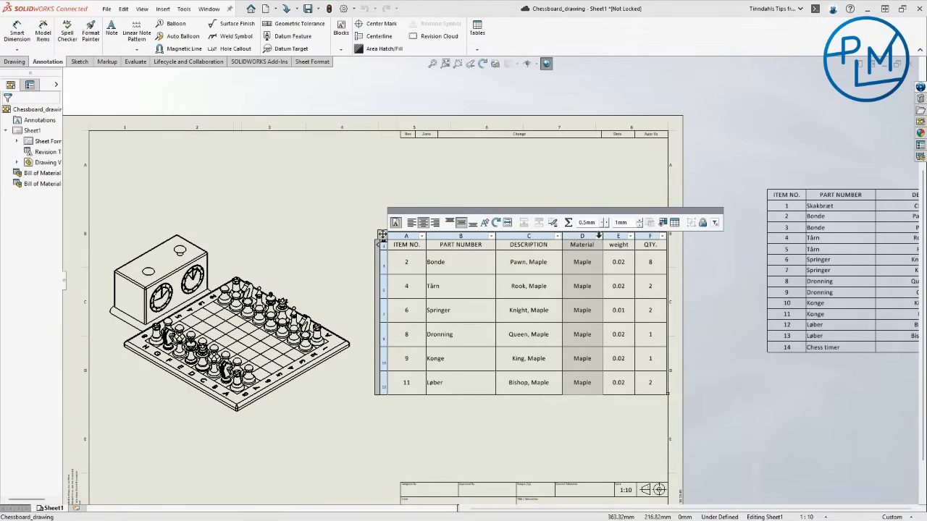
pyautogui.click(598, 236)
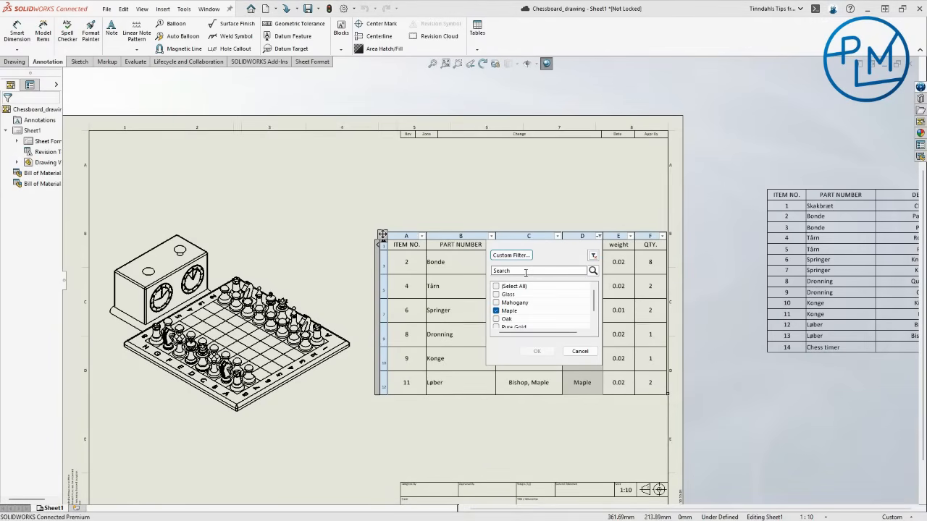
pyautogui.click(498, 286)
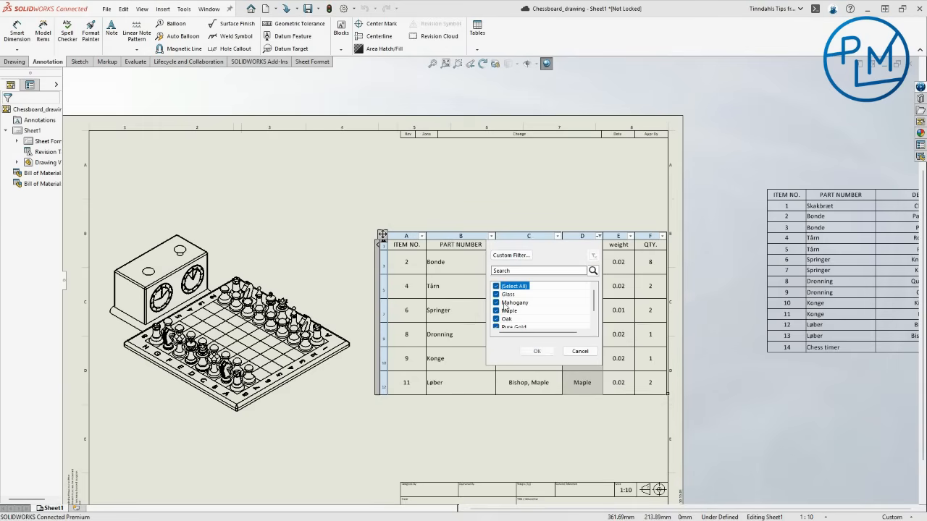
pyautogui.click(536, 352)
# Step: Insert auto balloons around the chessboard assembly view
pyautogui.click(300, 266)
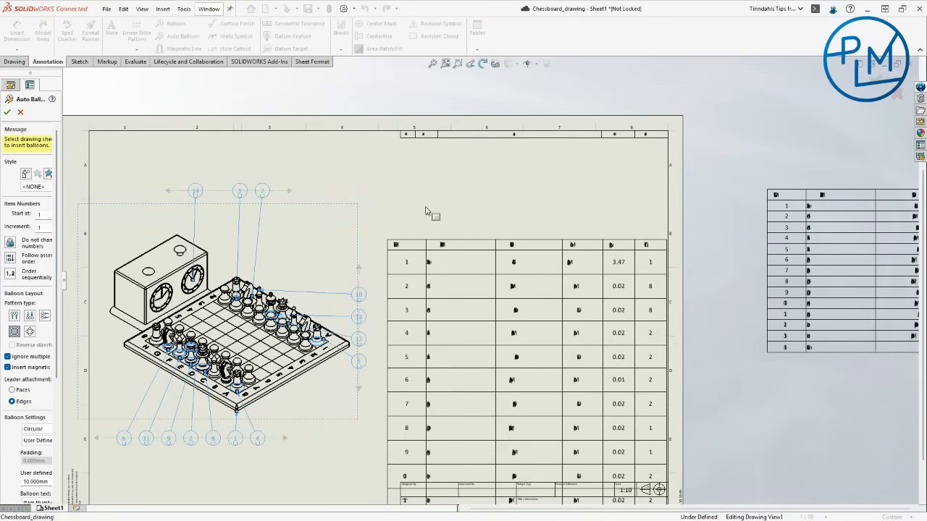
pyautogui.click(6, 112)
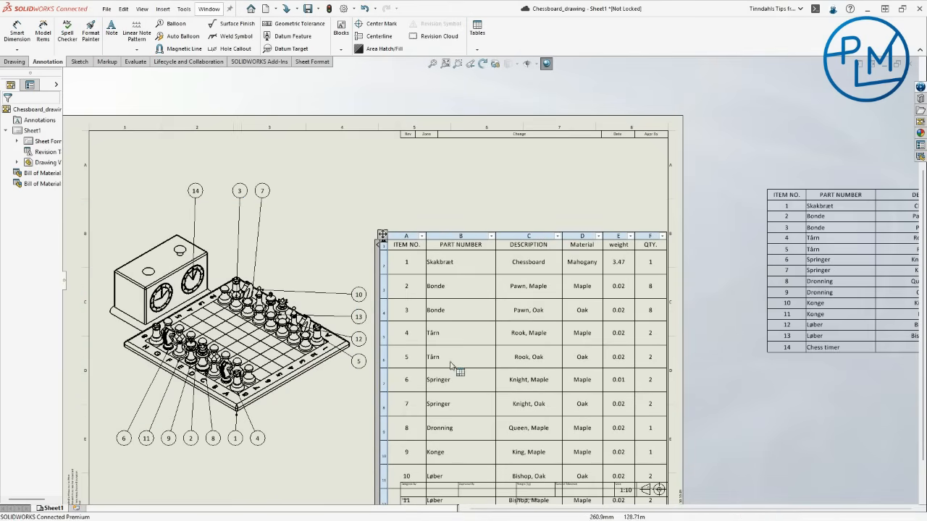
# Step: Filter the ballooned drawing's bill of materials by the Material column to show only Oak items
pyautogui.click(599, 236)
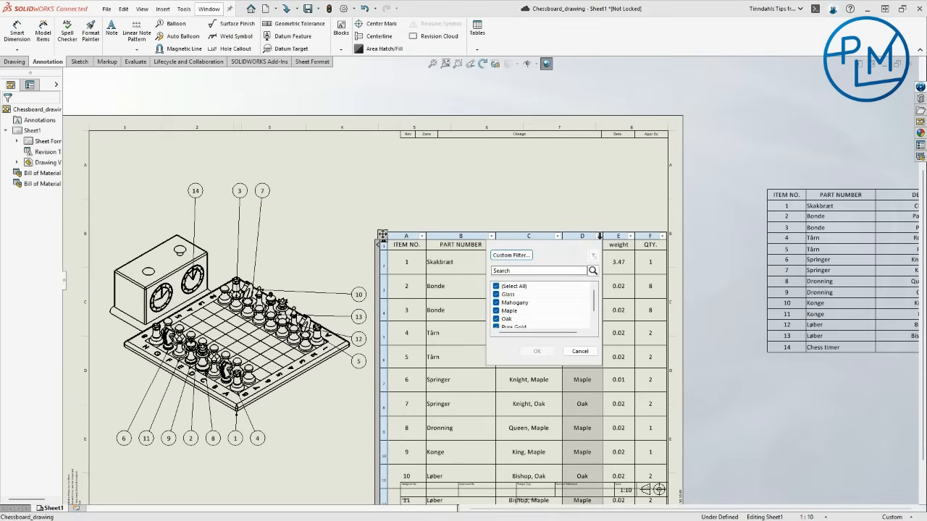
pyautogui.click(498, 288)
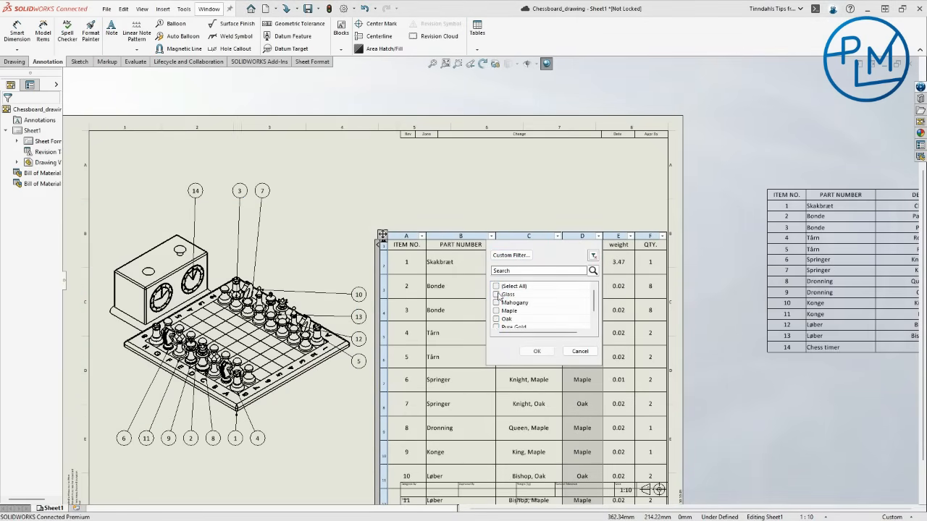
pyautogui.click(530, 352)
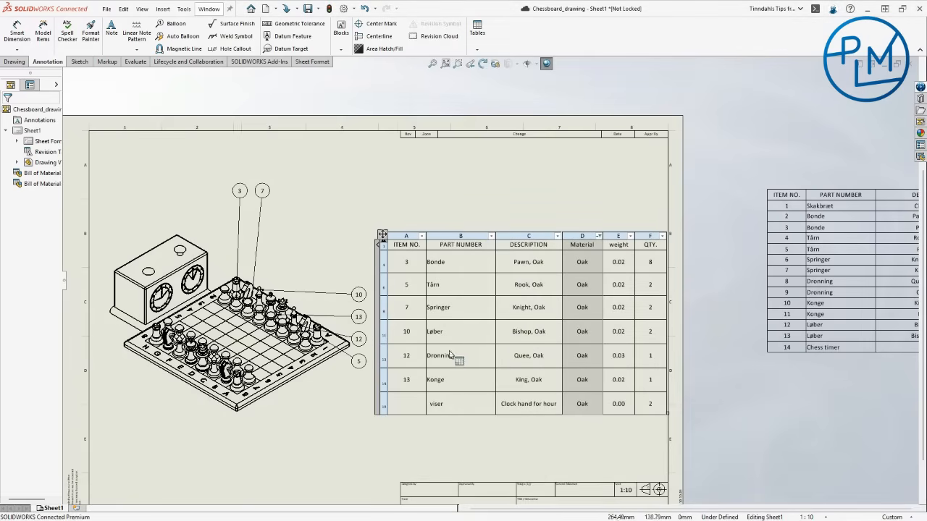
# Step: Reposition balloons 10, 13, 12 and 5 higher beside the chessboard view, spacing them out so their leaders fan without crossing
pyautogui.moveTo(357, 295); pyautogui.dragTo(310, 198)
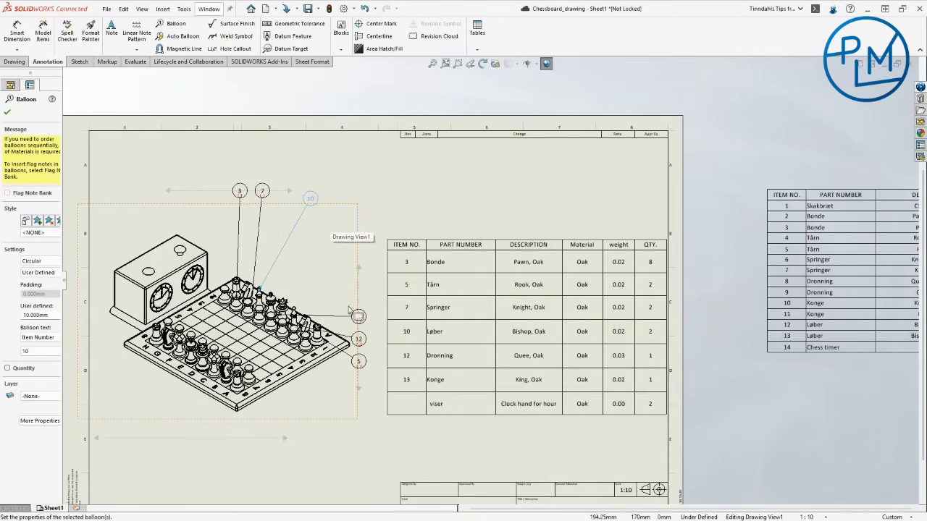
pyautogui.moveTo(359, 317); pyautogui.dragTo(358, 211)
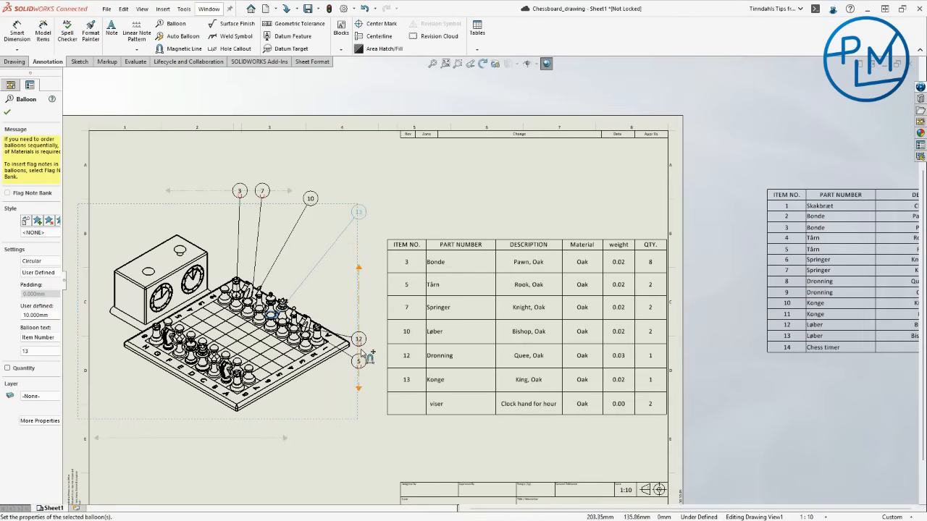
pyautogui.moveTo(358, 339); pyautogui.dragTo(366, 237)
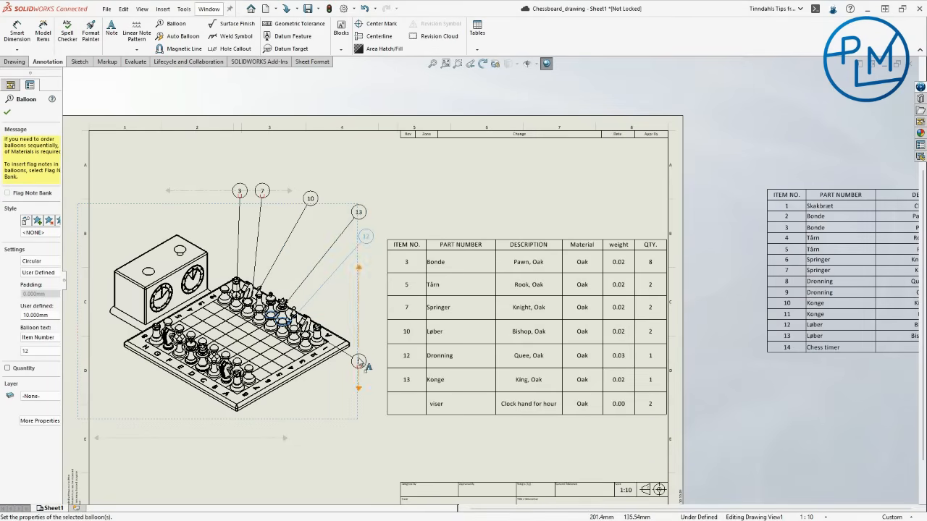
pyautogui.moveTo(359, 361); pyautogui.dragTo(358, 276)
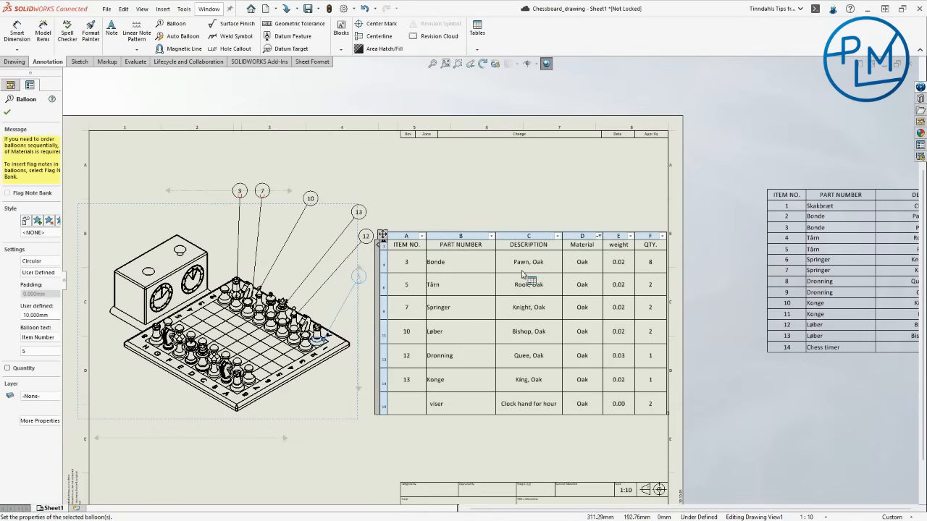
# Step: Select the Bonde part number cell in the Oak-filtered bill of materials and bring up its available commands
pyautogui.click(465, 265)
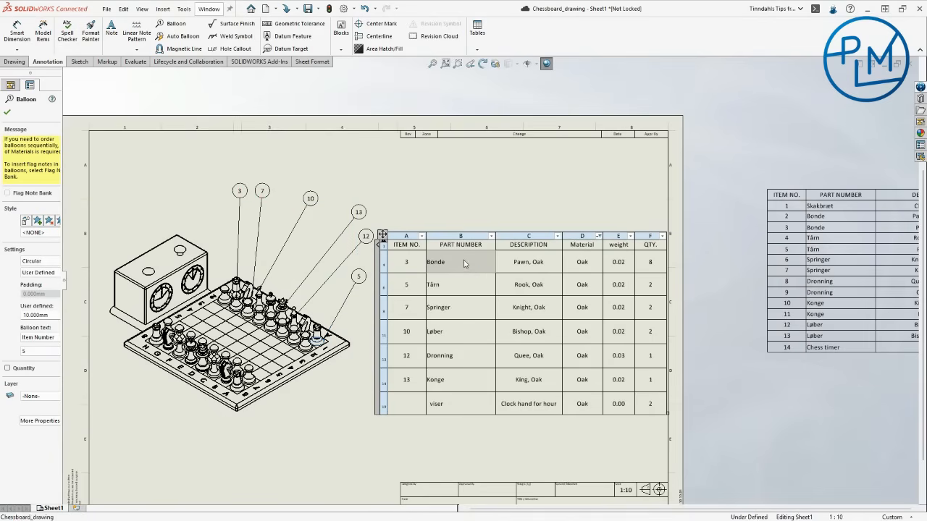
pyautogui.rightClick(465, 266)
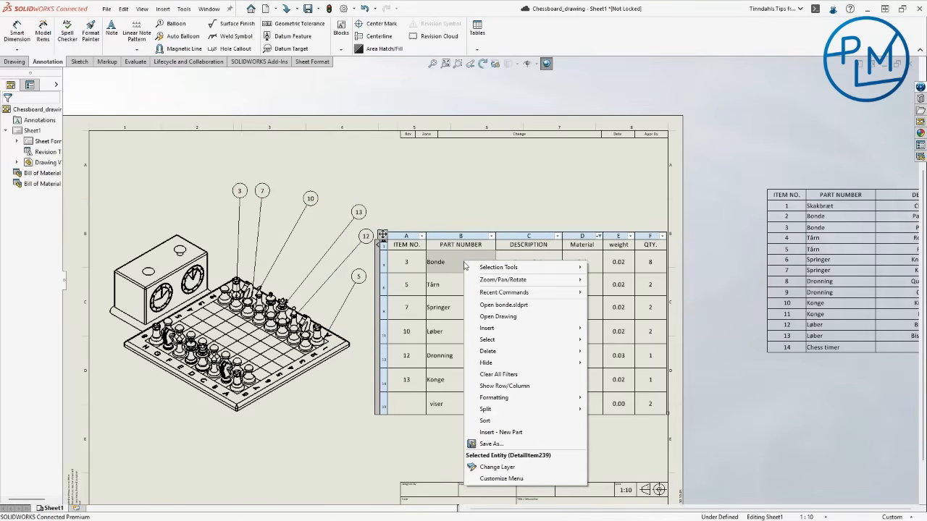